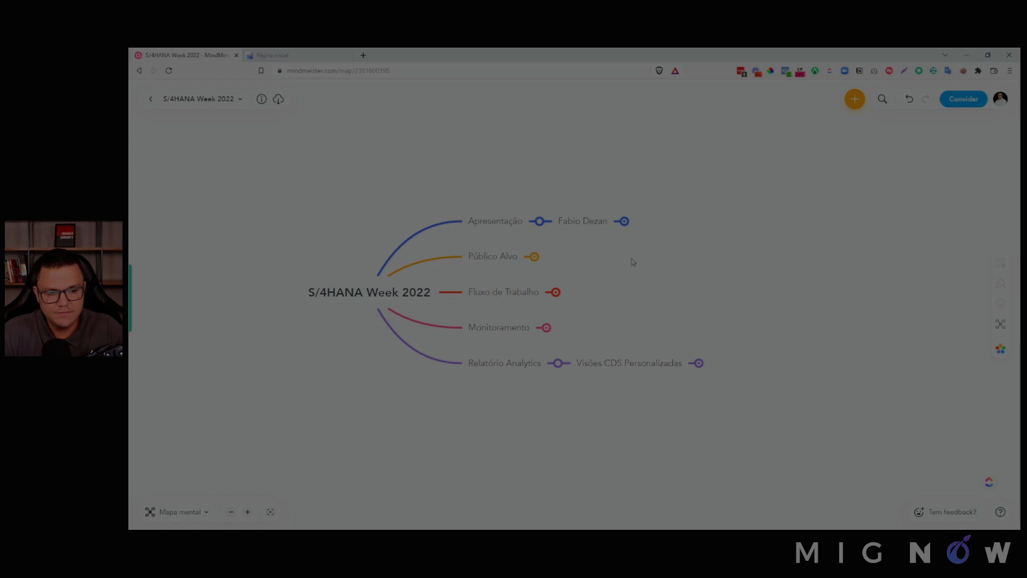
- Expand the speaker node's topics and move down to the Entusiasta em Educação topic
scroll(756, 356, "up", 1)
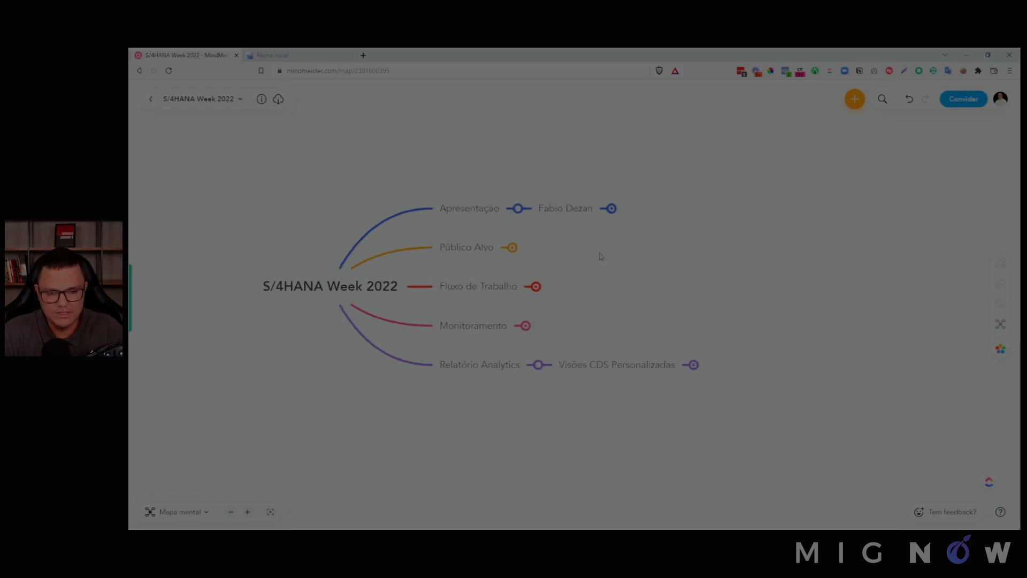
left_click(611, 208)
left_click(656, 177)
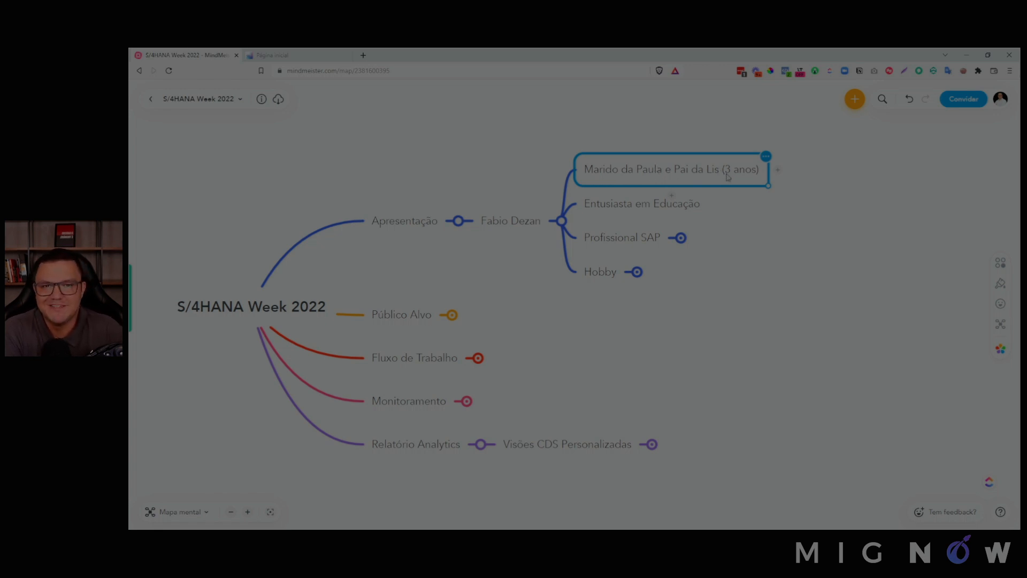
key("Down")
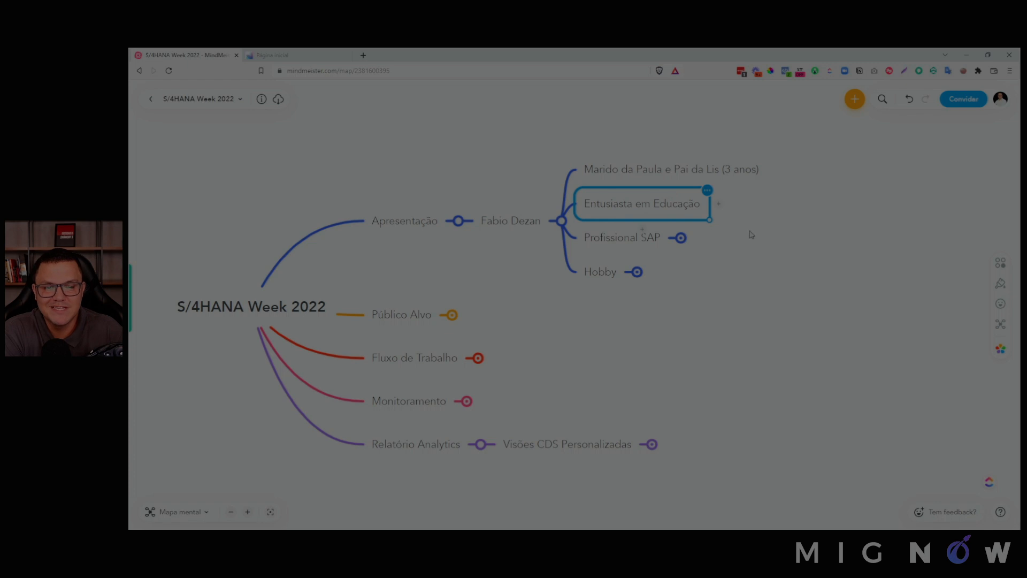
- Extend the topic to 'Entusiasta em Educação e Aprendizagem' and expand Profissional SAP's subtopics
double_click(700, 207)
left_click(701, 208)
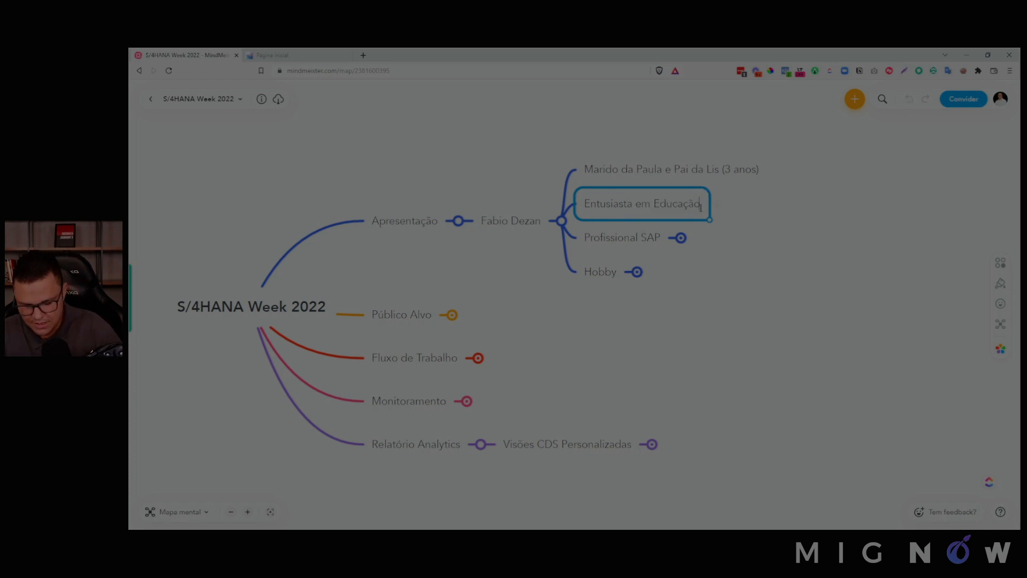
type("e Aprendizagem")
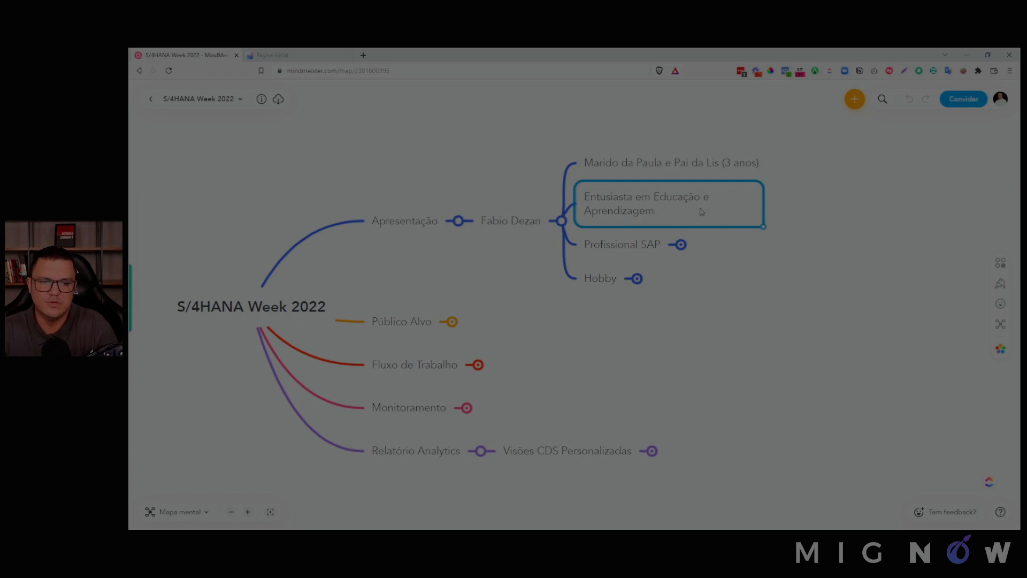
key("Return")
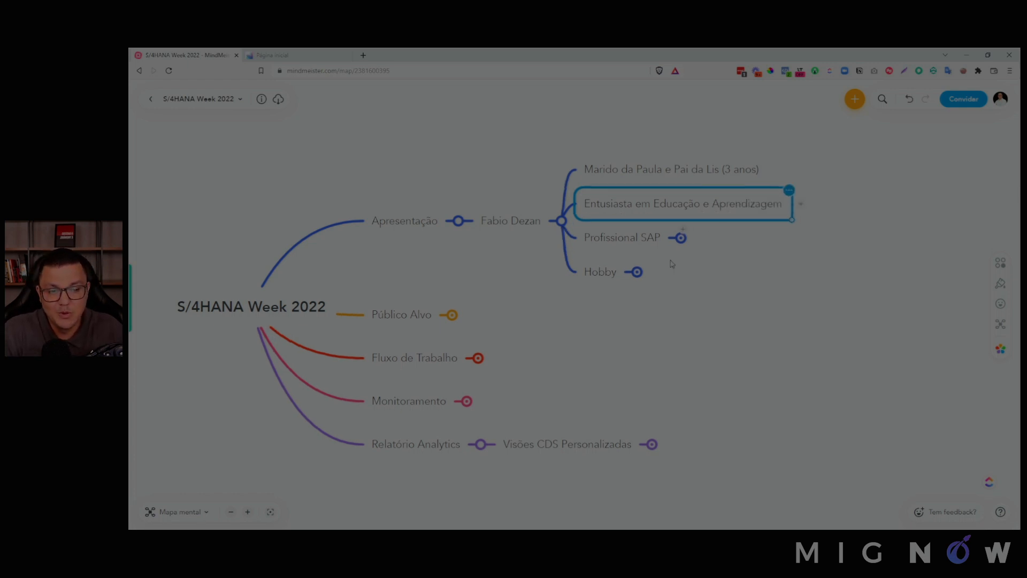
left_click(680, 244)
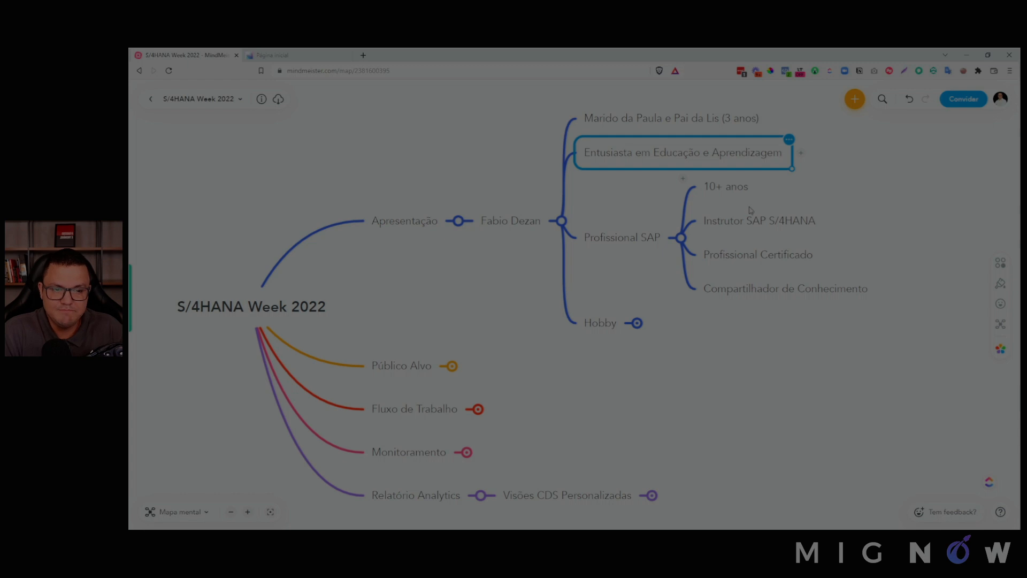
left_click(736, 194)
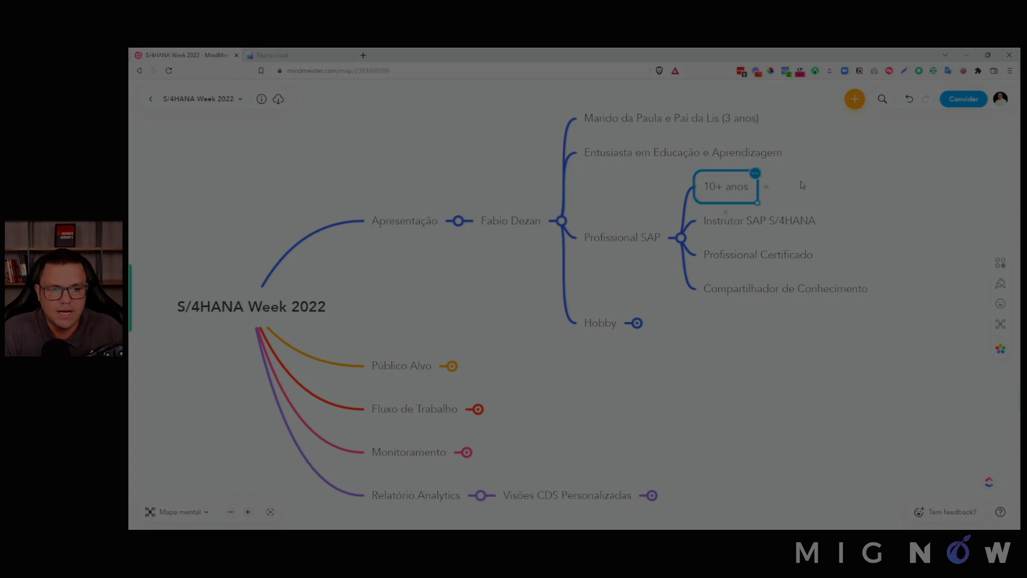
left_click(798, 228)
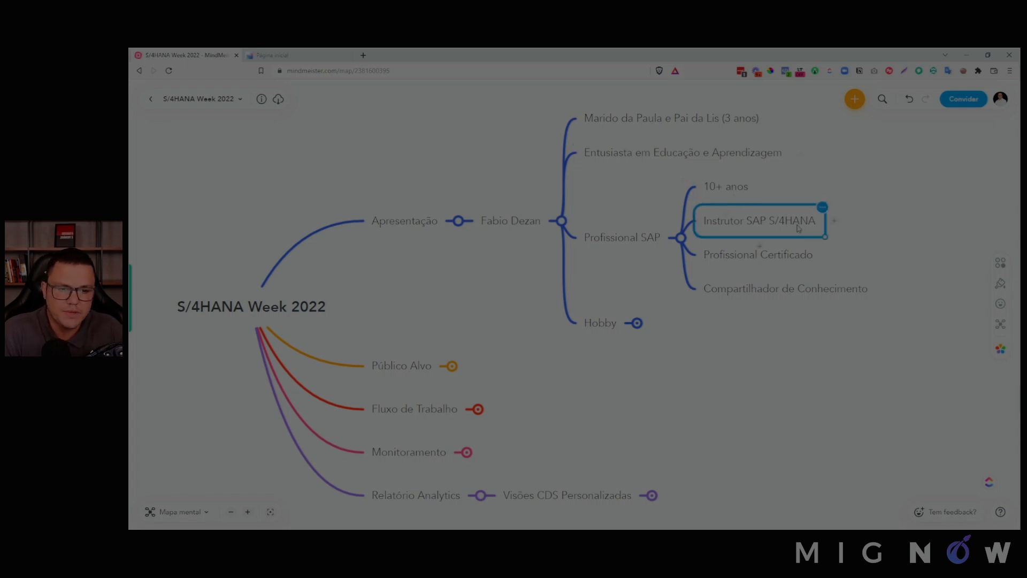
left_click(799, 262)
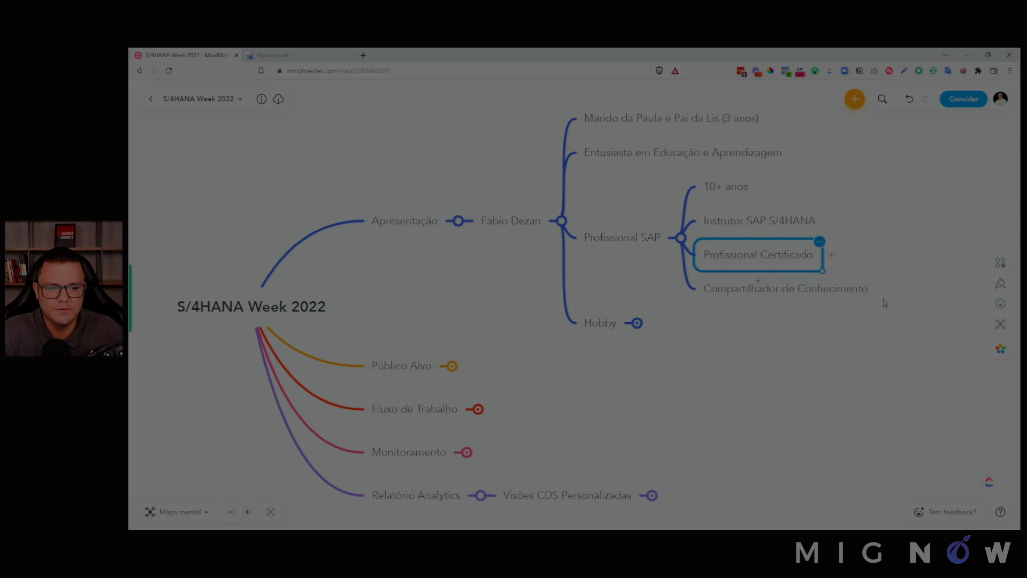
left_click(805, 289)
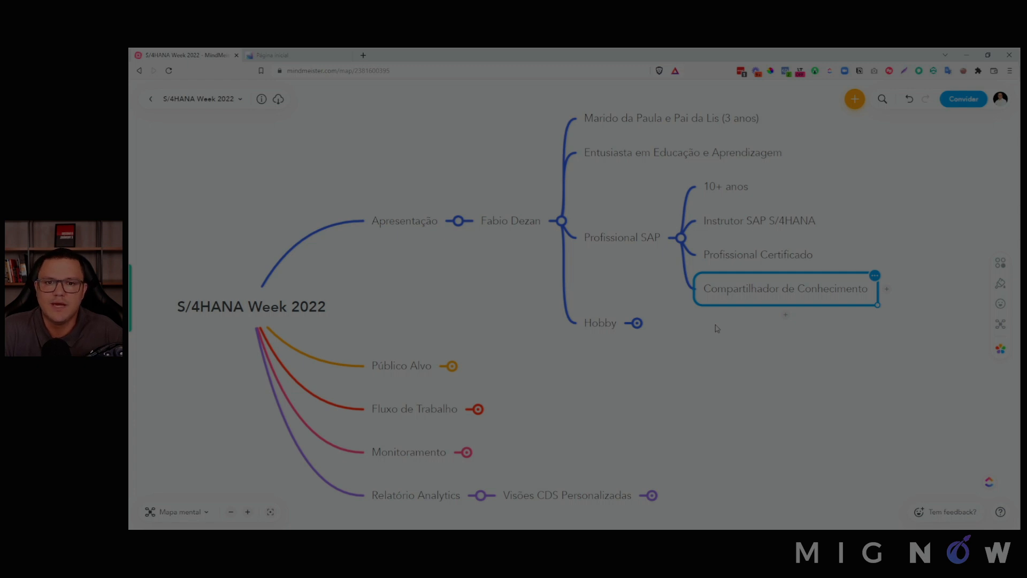
left_click(680, 239)
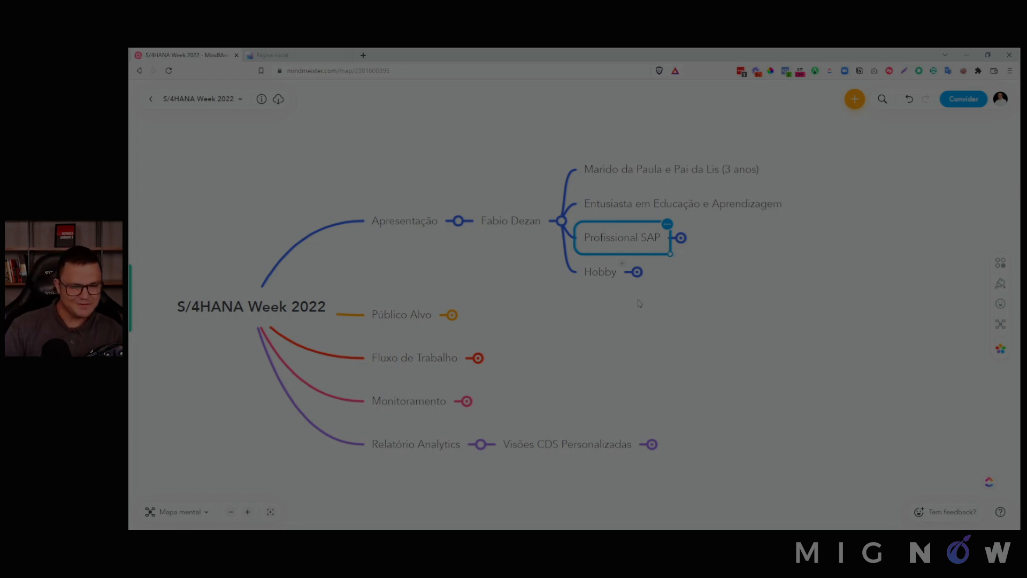
left_click(636, 272)
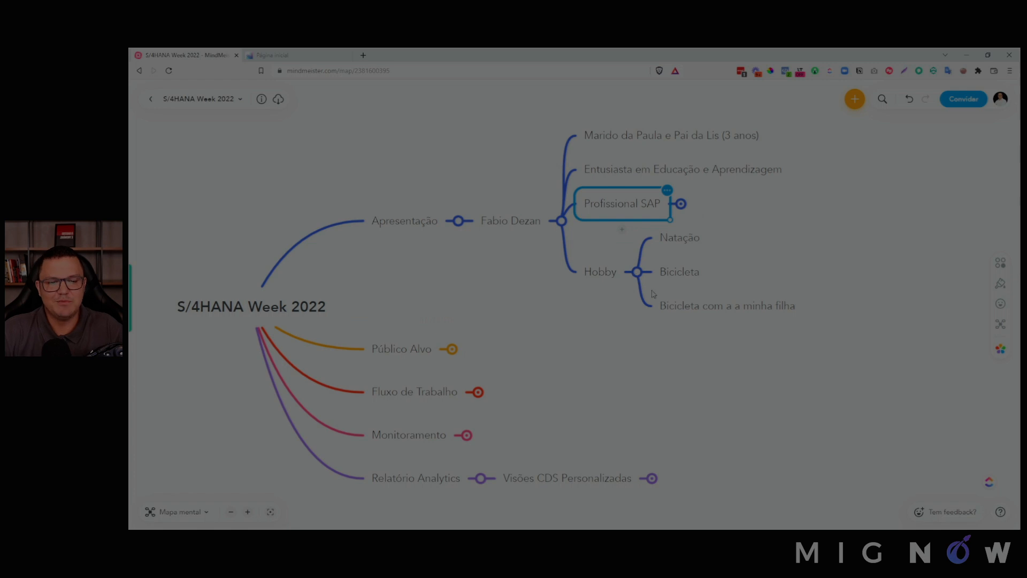
left_click(682, 243)
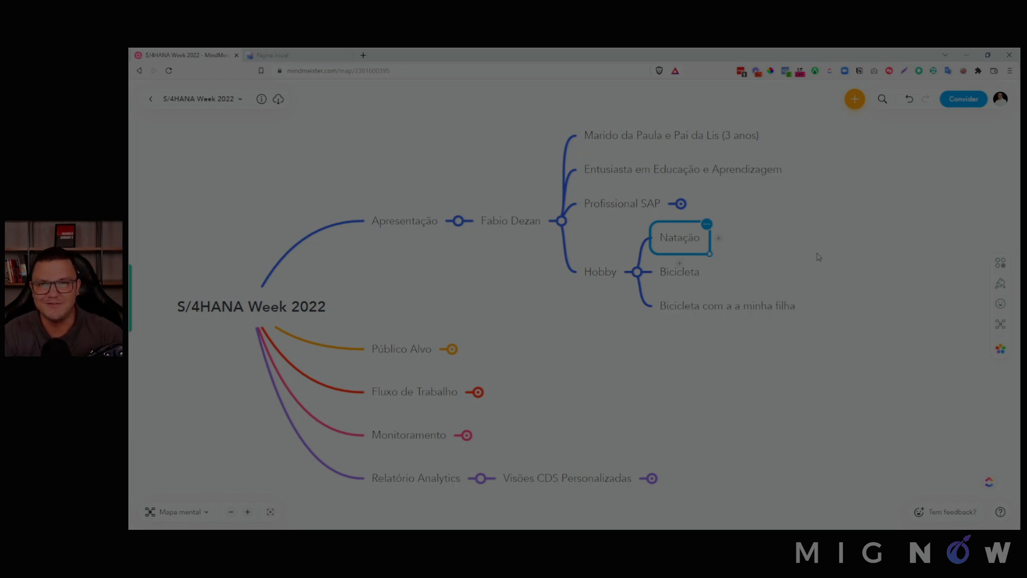
left_click(688, 275)
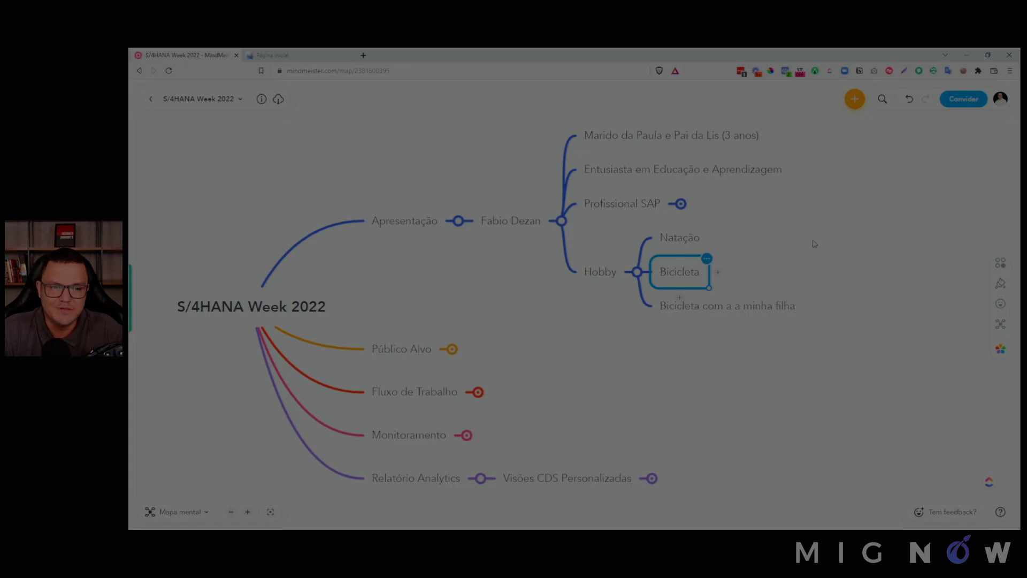
left_click(734, 312)
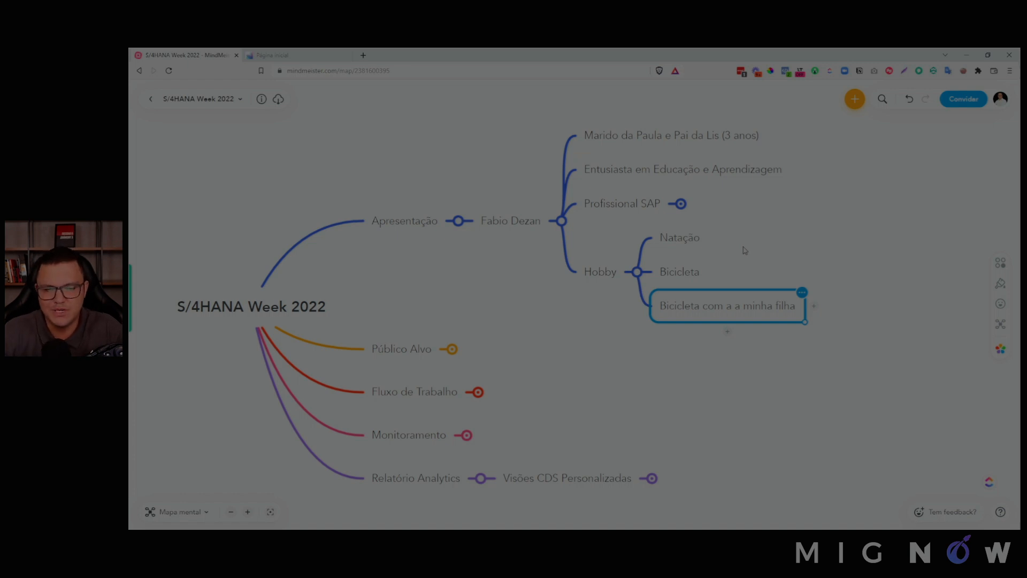
left_click(636, 271)
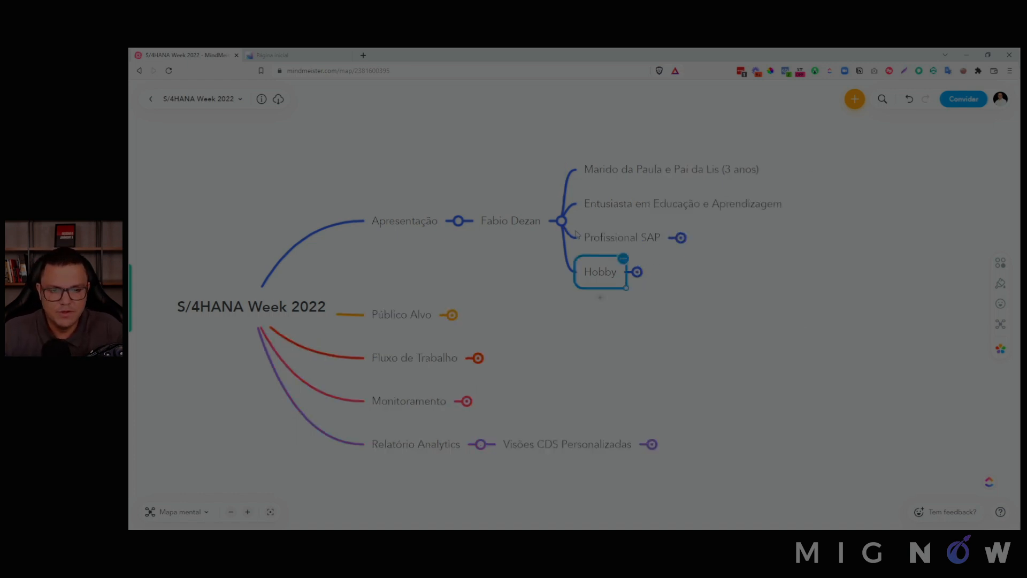
- Collapse the speaker node, Apresentação and Relatório Analytics branches
left_click(562, 221)
left_click(457, 221)
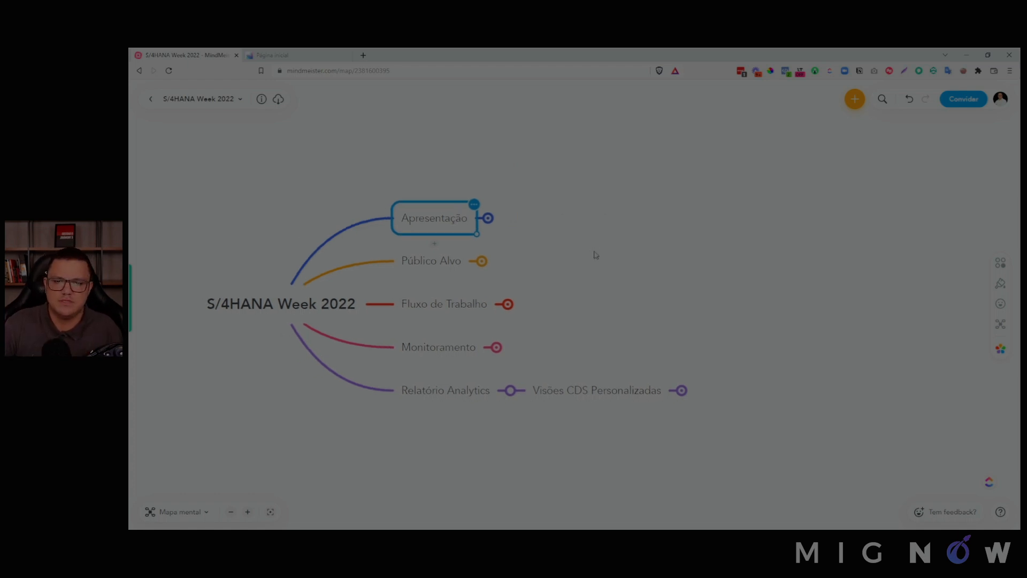
left_click(510, 390)
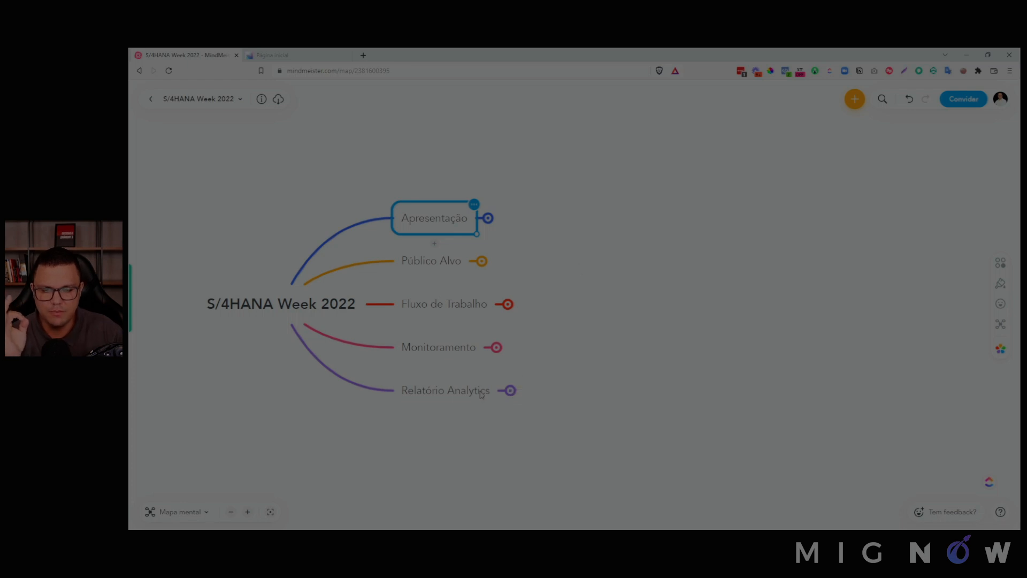
left_click(467, 391)
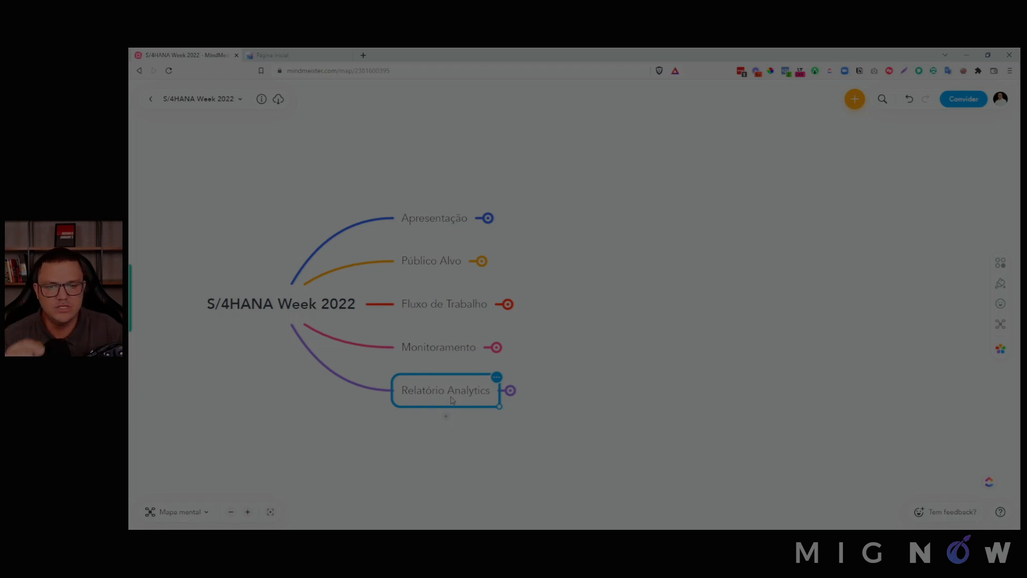
- Expand Público Alvo to reveal Profissionais Compras & TI
left_click(453, 267)
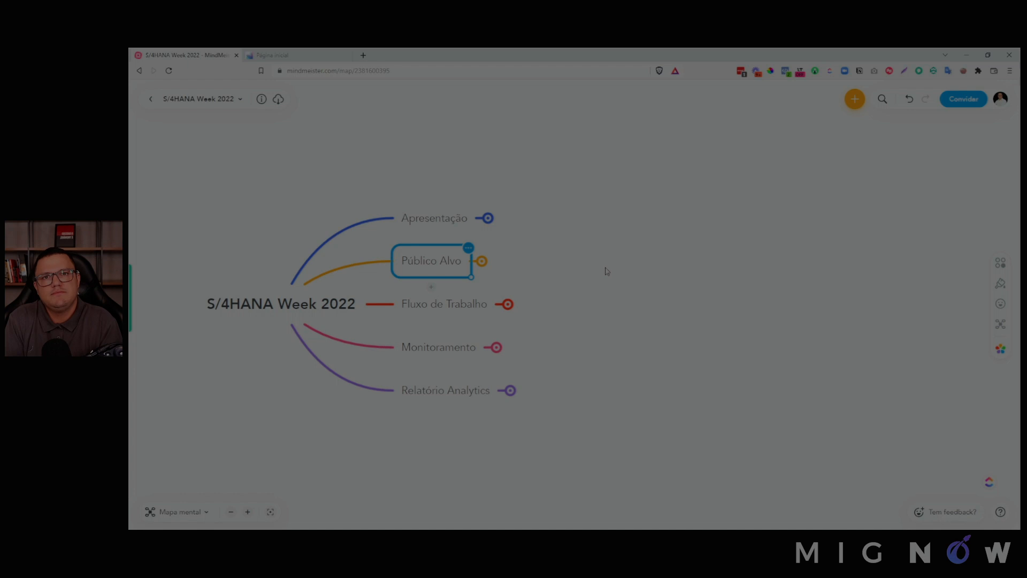
left_click(481, 262)
left_click(558, 268)
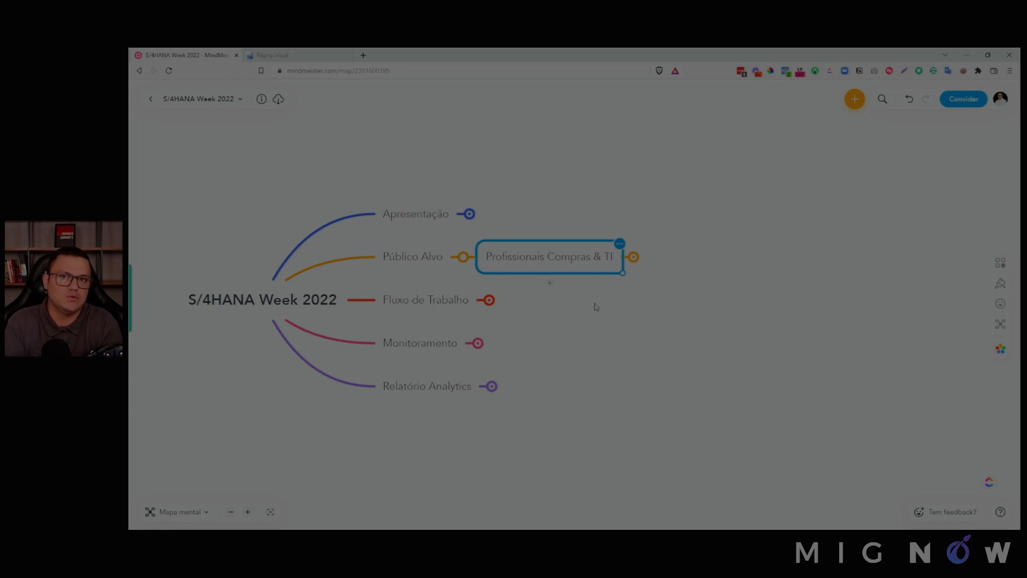
- Expand Profissionais Compras & TI and go over Requisitante, Assistente, Analista and Supervisor
left_click(633, 258)
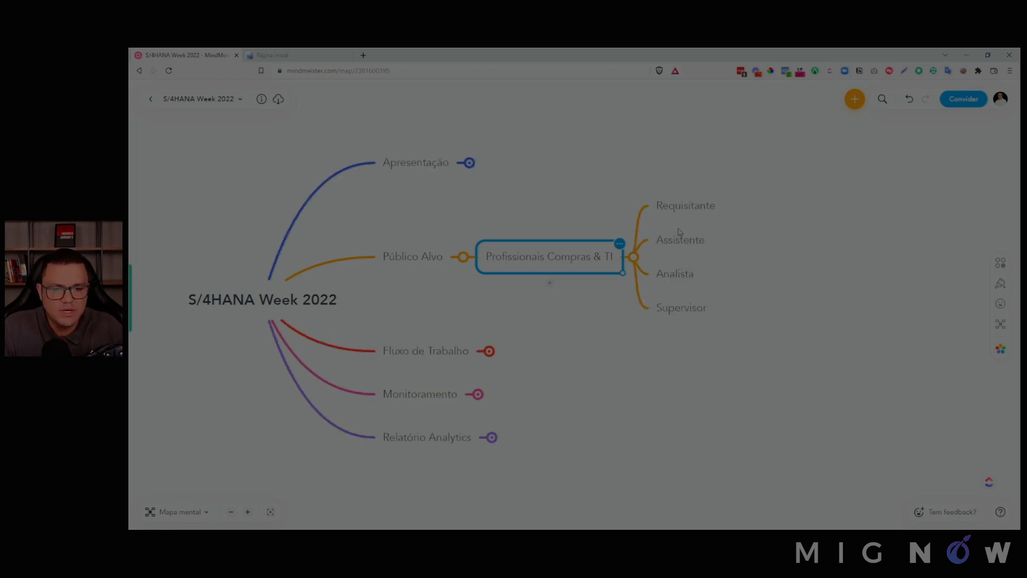
left_click(688, 213)
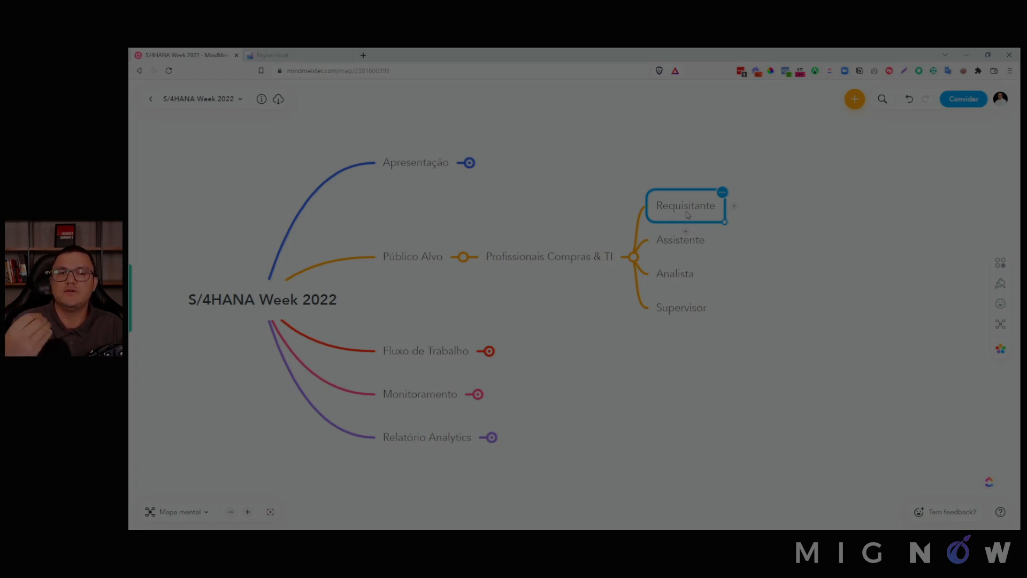
left_click(698, 245)
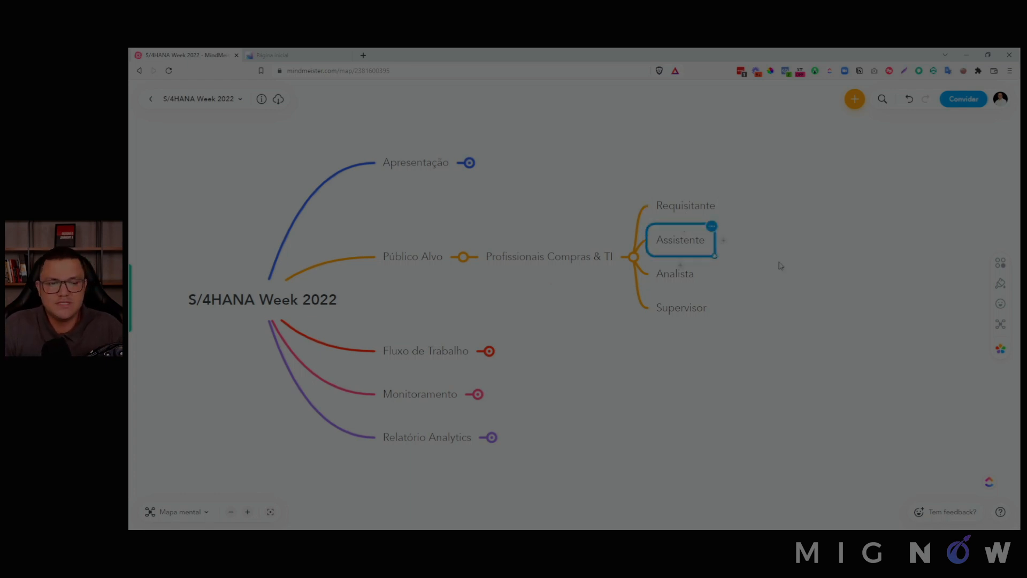
left_click(695, 282)
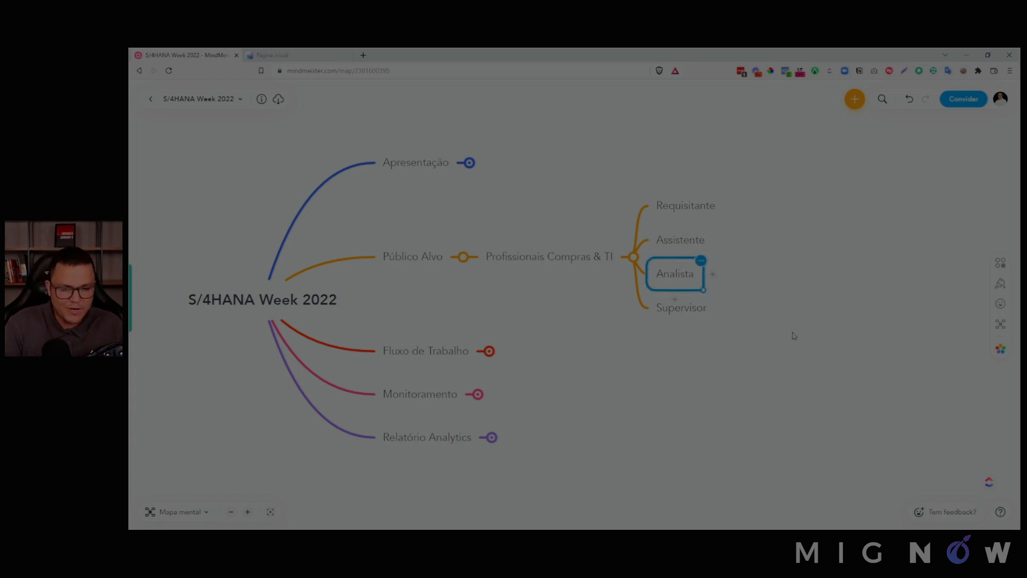
left_click(692, 314)
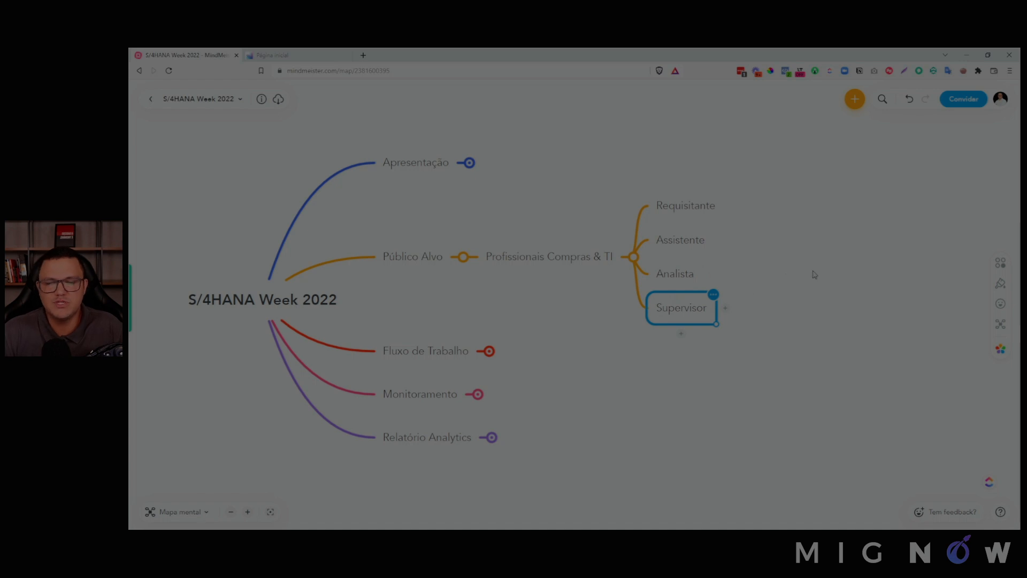
- Add a 'Comprador' child topic under Profissionais Compras & TI
left_click(571, 261)
key("Tab")
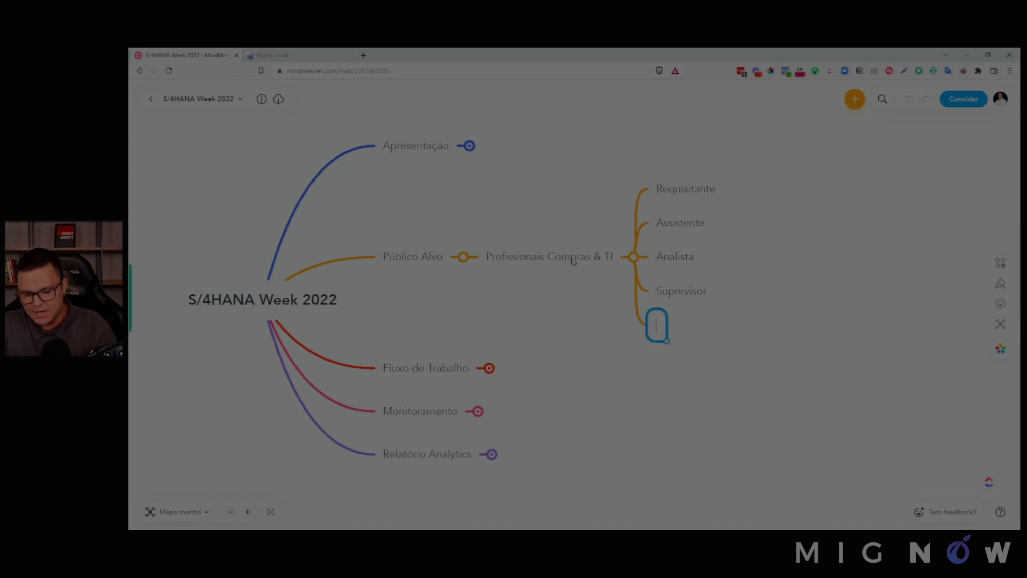
type("Comprador")
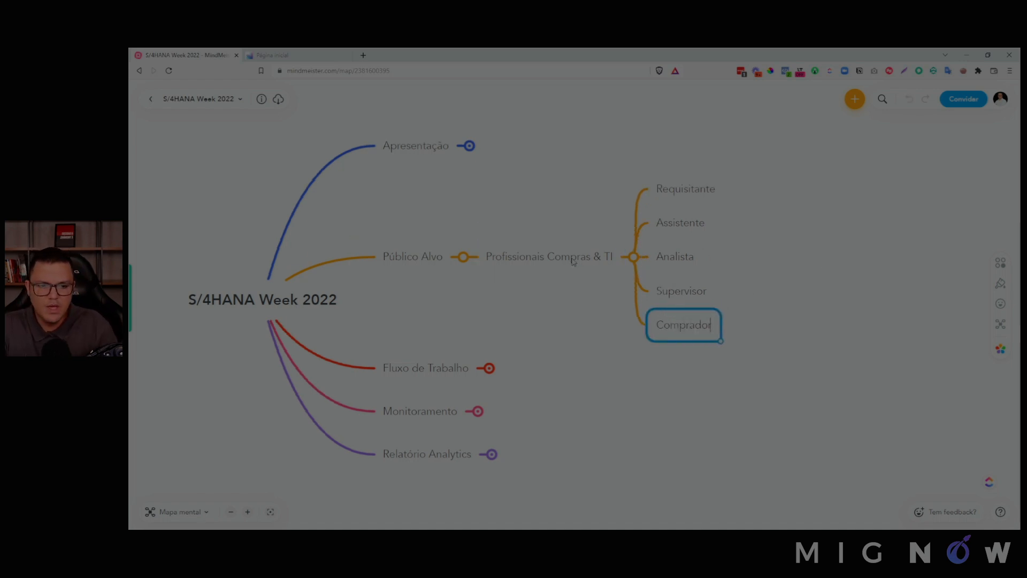
key("Return")
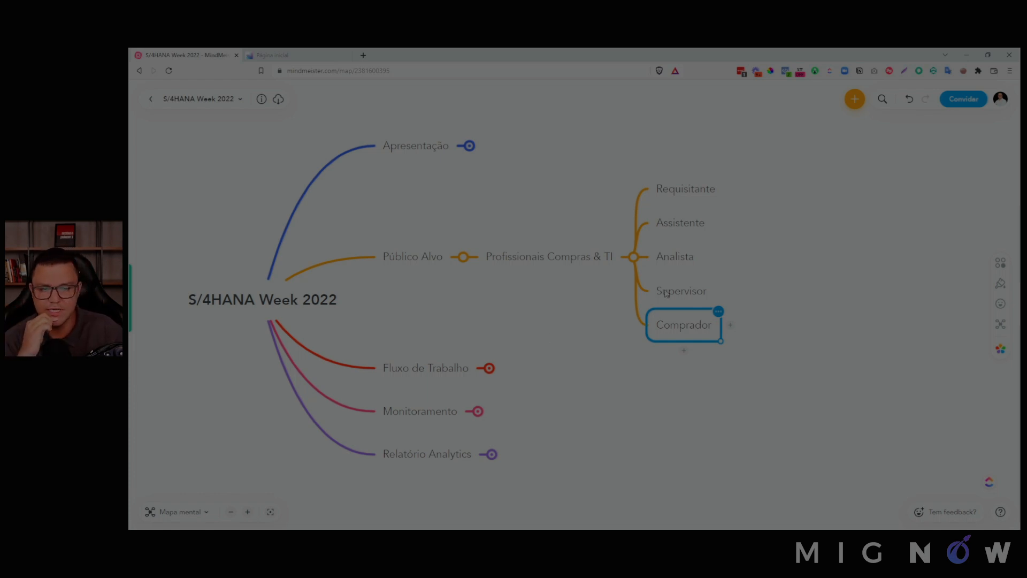
- Review all five roles, then fold them back under Profissionais Compras & TI
left_click(684, 295)
left_click(682, 259)
left_click(685, 225)
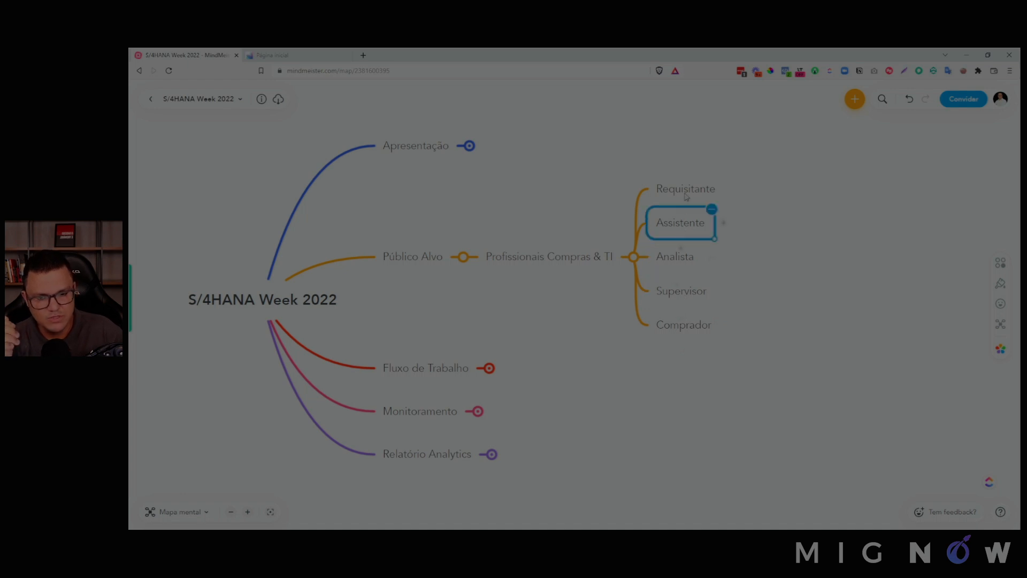
left_click(686, 192)
left_click(687, 328)
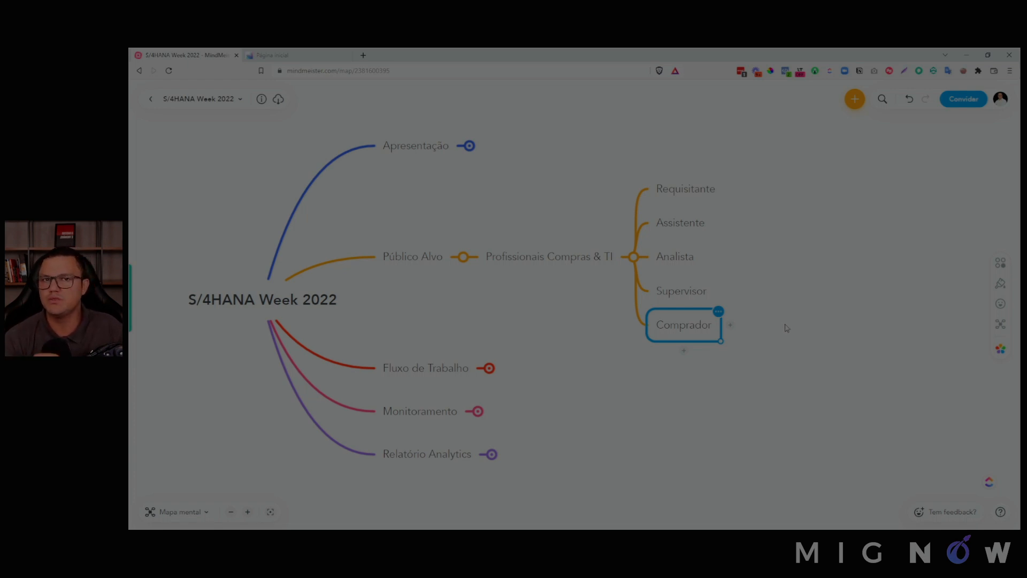
left_click(633, 257)
- Collapse Público Alvo and expand Fluxo de Trabalho, reviewing Requisitante, Comprador and Supervisor
left_click(462, 258)
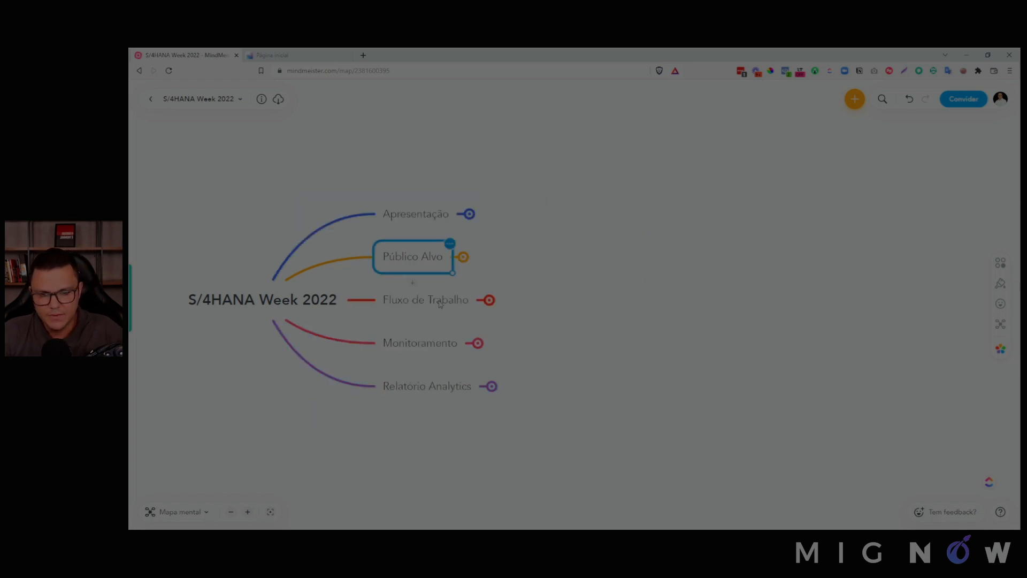
left_click(490, 301)
left_click(490, 301)
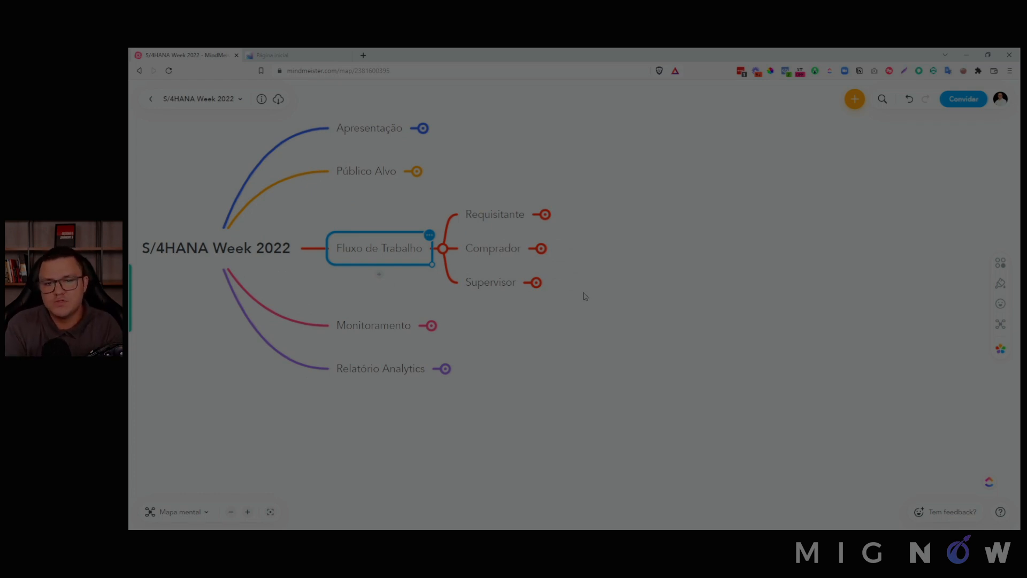
left_click(511, 222)
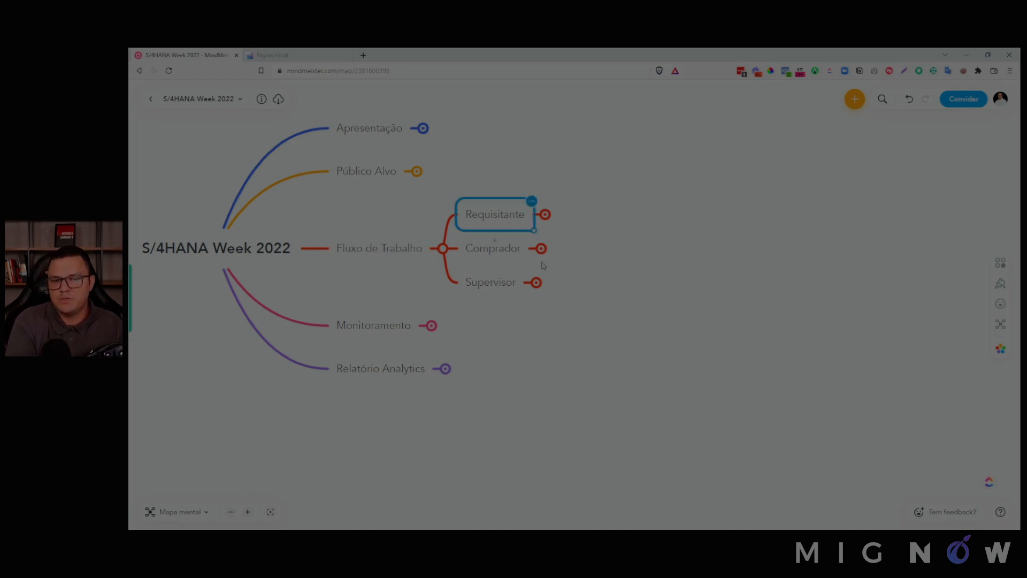
left_click(508, 255)
left_click(509, 288)
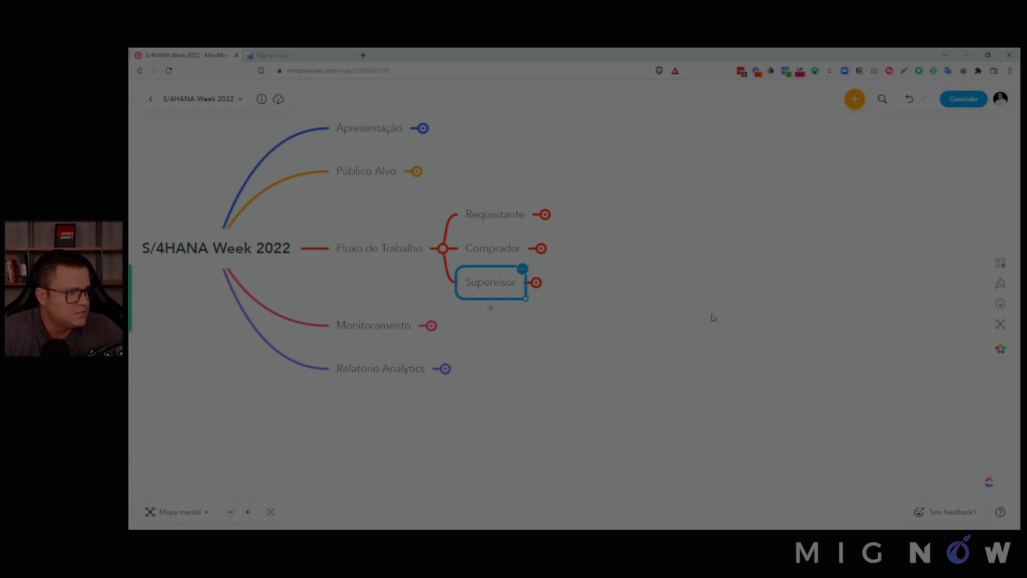
left_click_drag(644, 282, 707, 284)
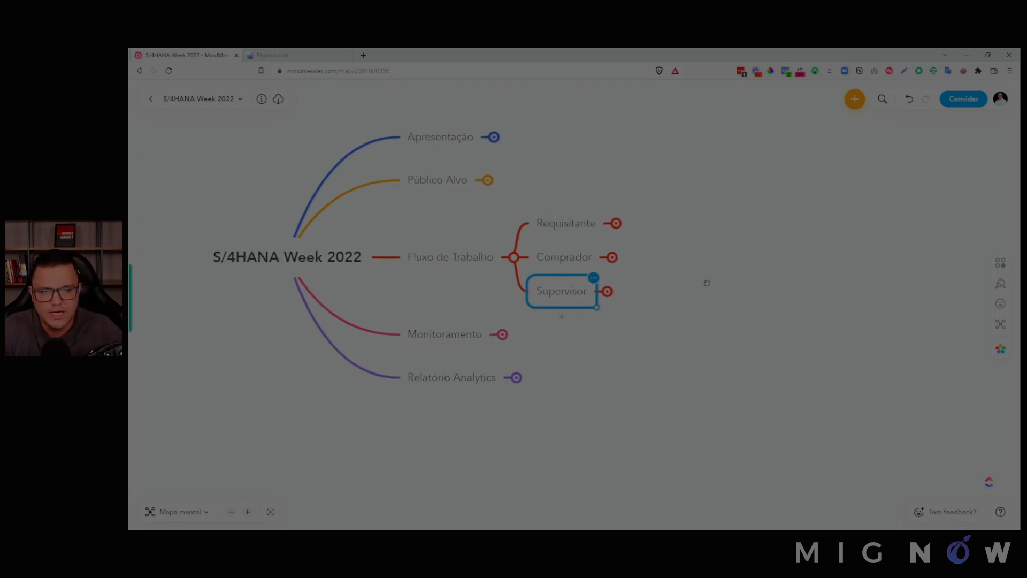
- Paste 'Administrar Requisição de Compras' as a child of Requisitante, then go to the SAP home page
left_click(587, 230)
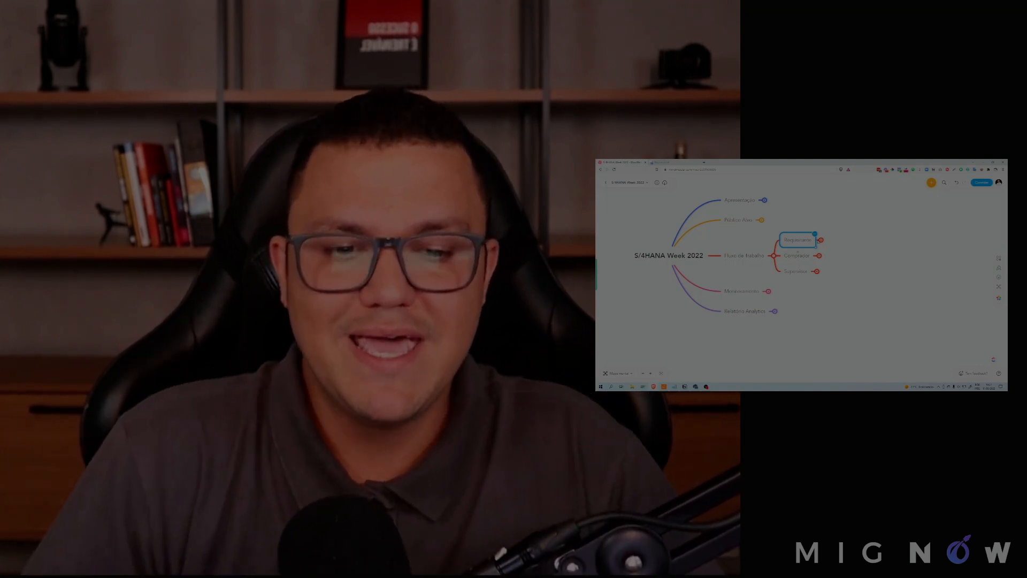
type("Administrar Requisição de Compras")
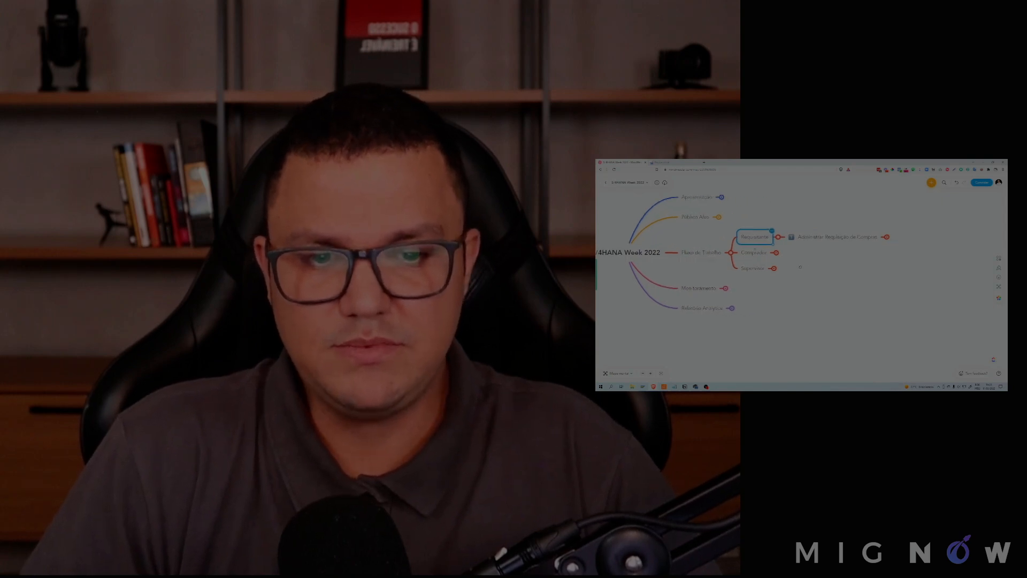
left_click(818, 240)
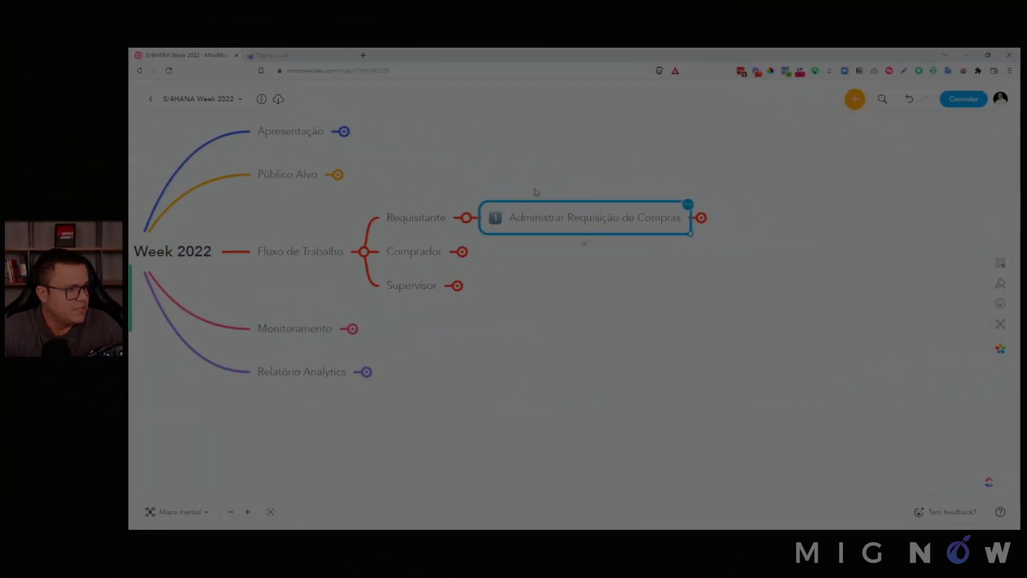
left_click_drag(438, 142, 540, 158)
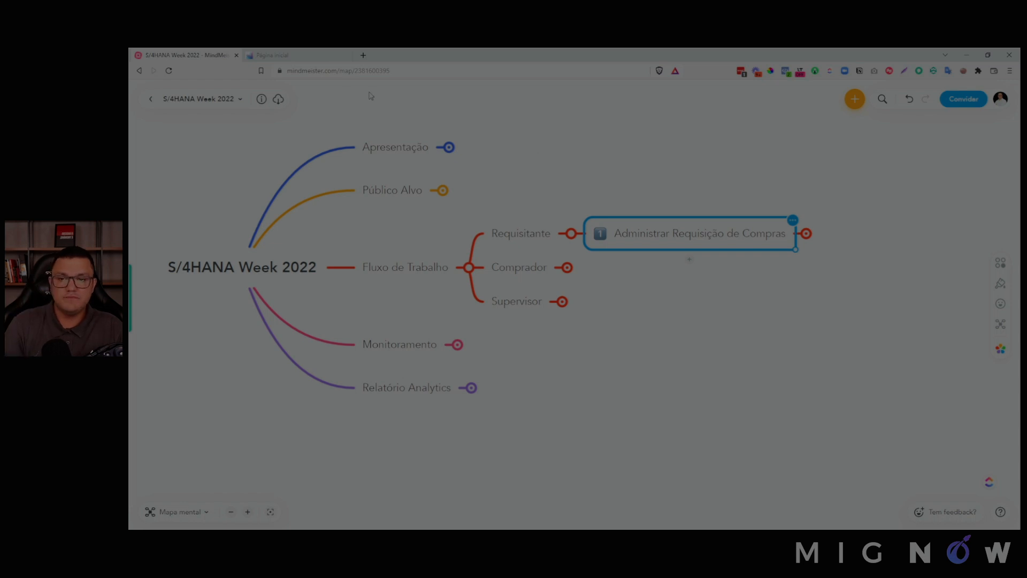
left_click(328, 54)
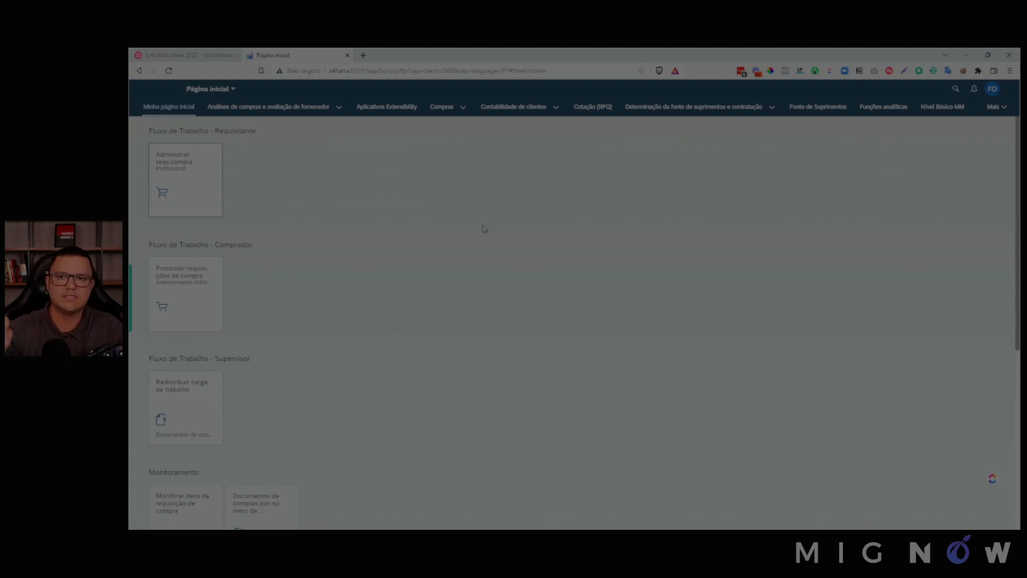
- Return to the S/4HANA Week 2022 mind map and pan it into position
left_click(196, 53)
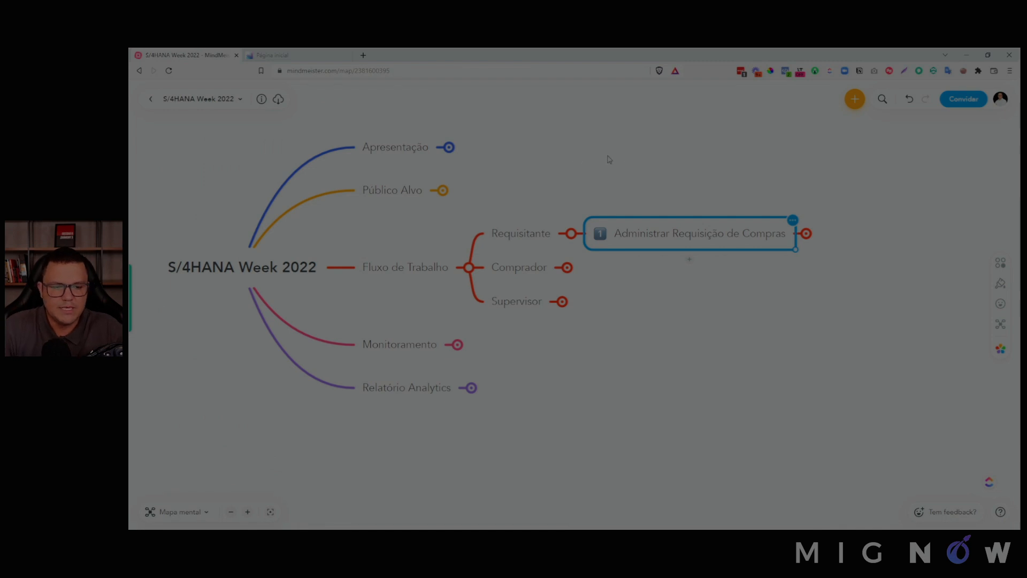
left_click_drag(696, 168, 655, 184)
left_click_drag(309, 243, 343, 240)
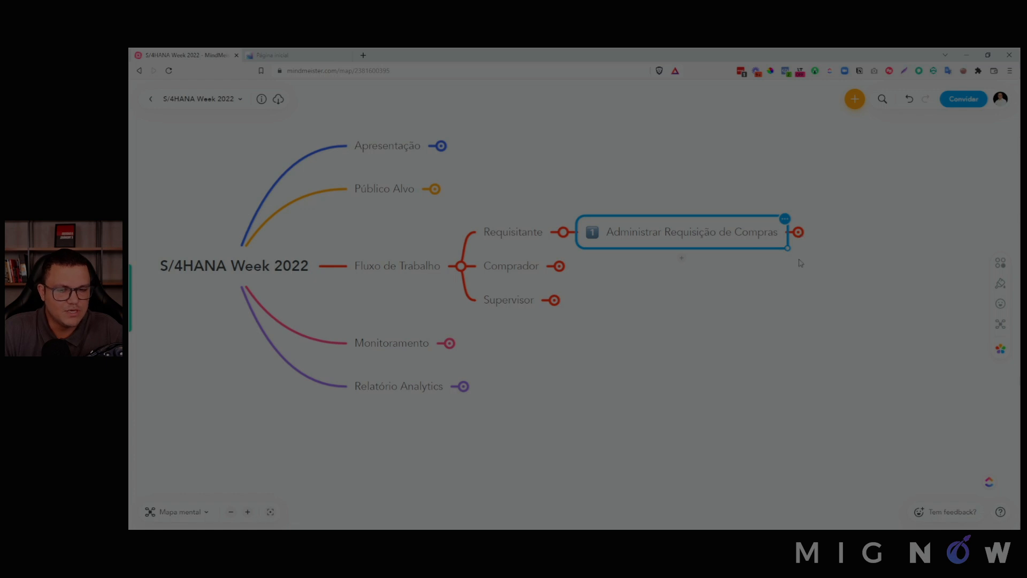
left_click_drag(781, 293, 724, 297)
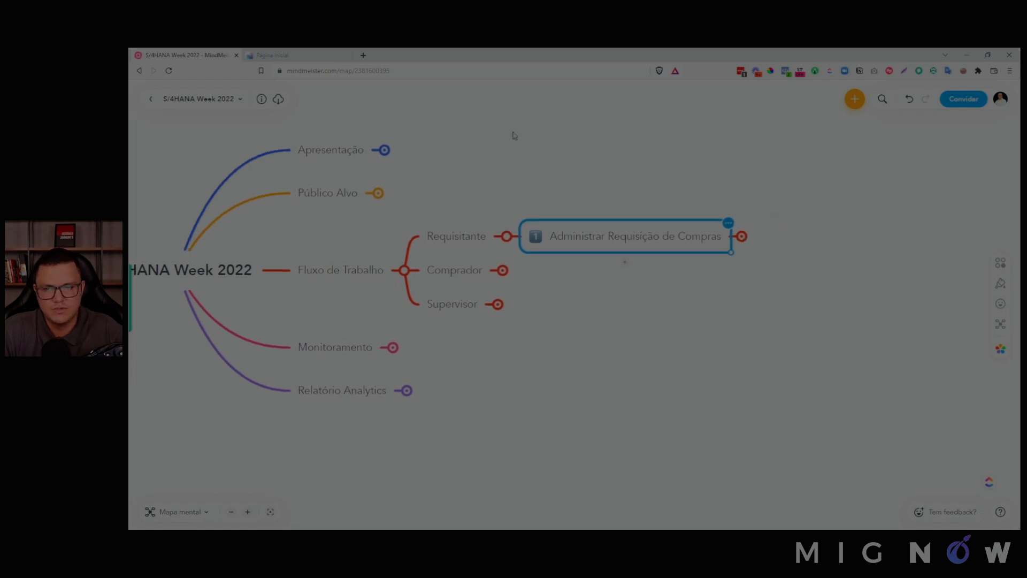
- On the SAP home page, highlight the Requisitante group and launch Administrar reqs. compra Profissional
left_click(283, 52)
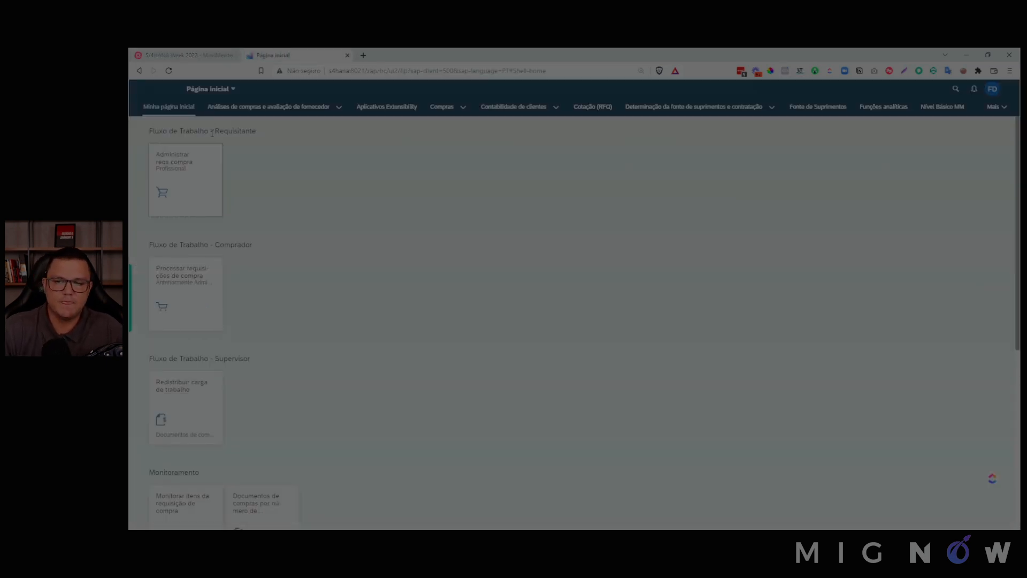
left_click_drag(210, 131, 243, 133)
double_click(243, 133)
left_click(297, 136)
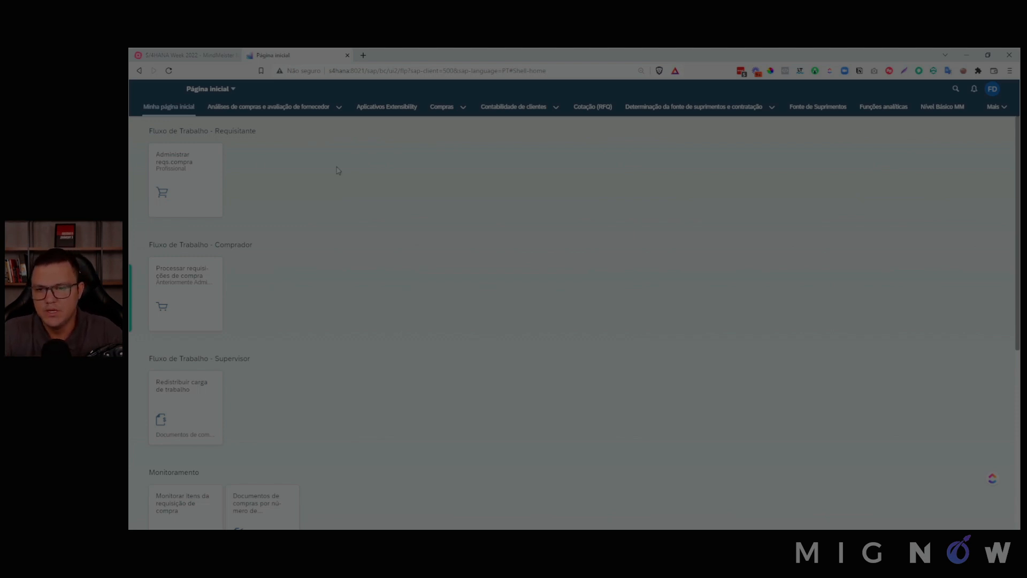
left_click(207, 177)
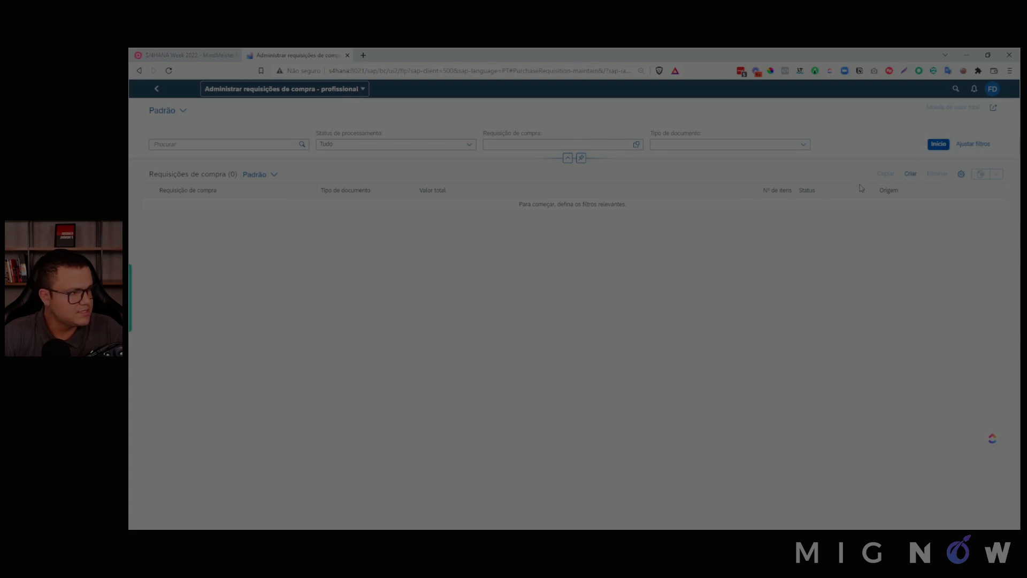
- Load all 386 requisitions, select 849 J45, and start a new purchase requisition
left_click(938, 144)
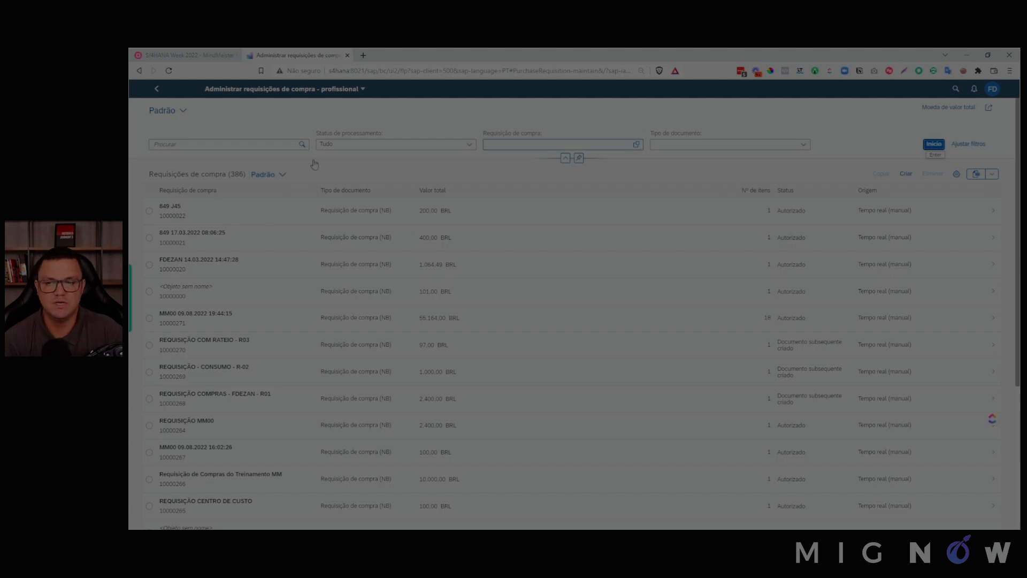
left_click(149, 212)
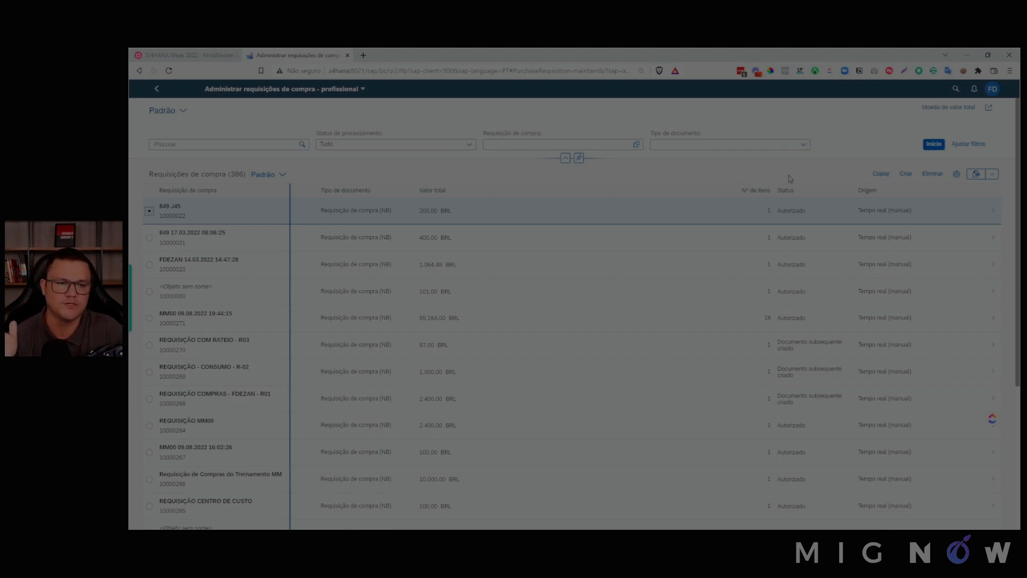
left_click(906, 174)
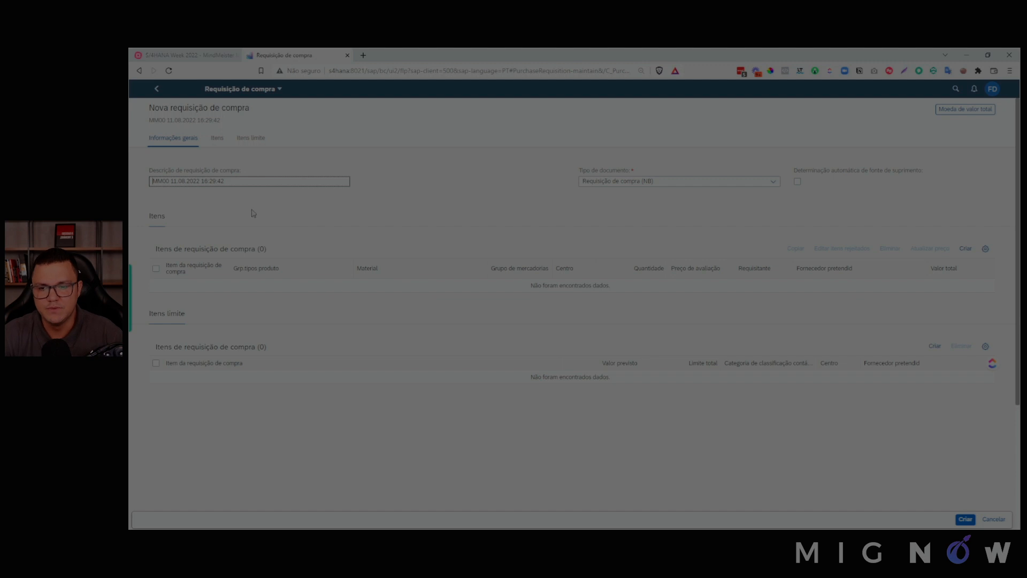
- Set the description to 'S/4HANA WEEK 2022 - ' followed by the presenter's name
left_click_drag(249, 188, 145, 187)
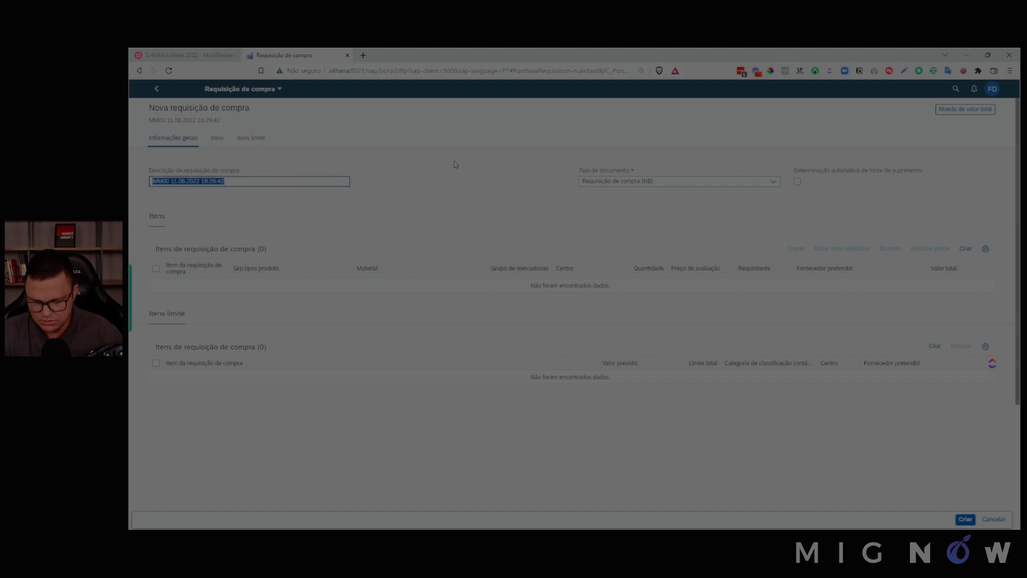
key("Caps_Lock")
type("S/4HANA WEEK")
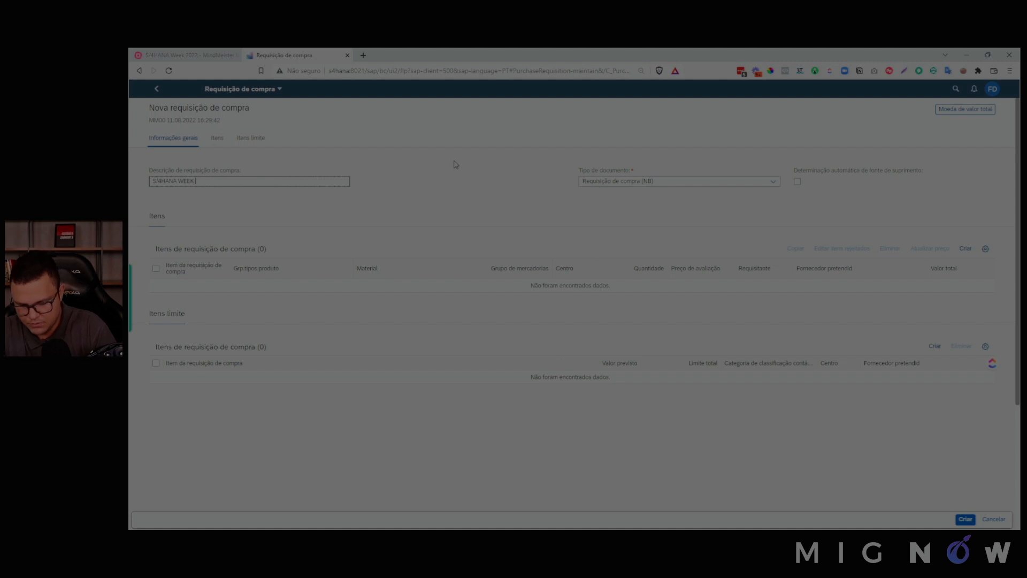
type(" 200")
key("BackSpace")
type("2")
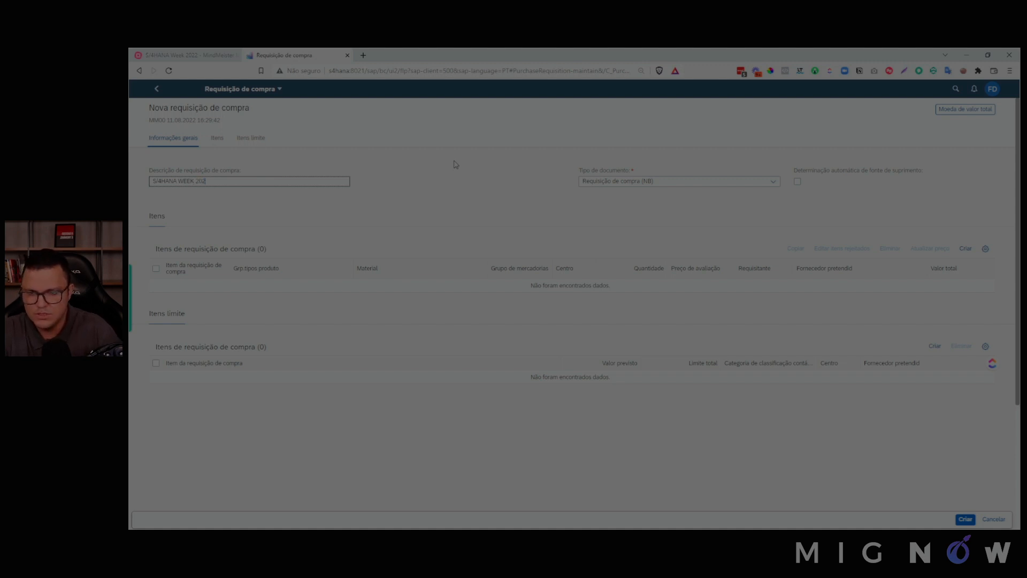
type("2 - FABIO D")
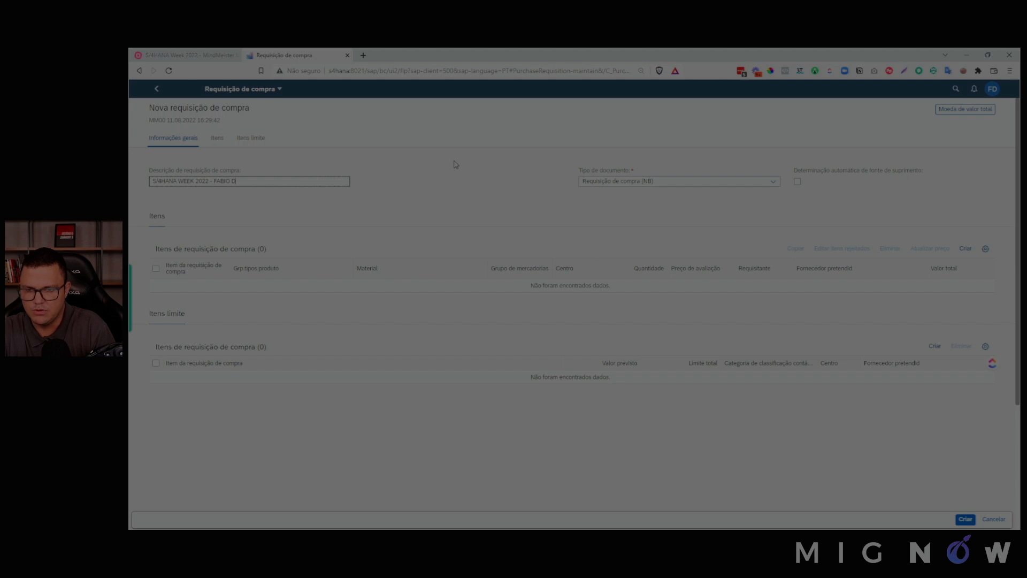
type("EZAN")
key("Tab")
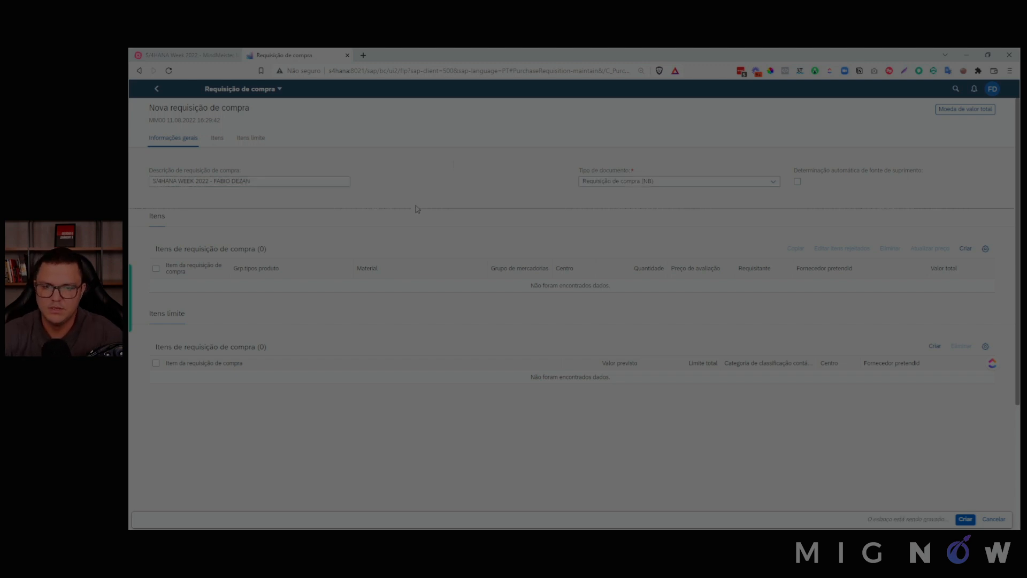
- Keep document type Requisição de compra (NB) and bring up the item types to add
left_click(772, 182)
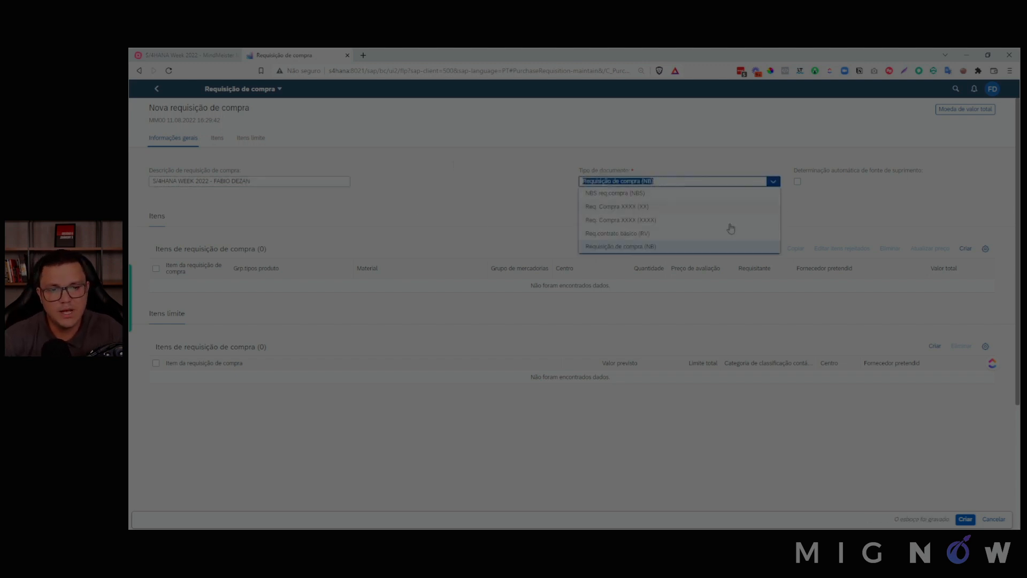
left_click(823, 210)
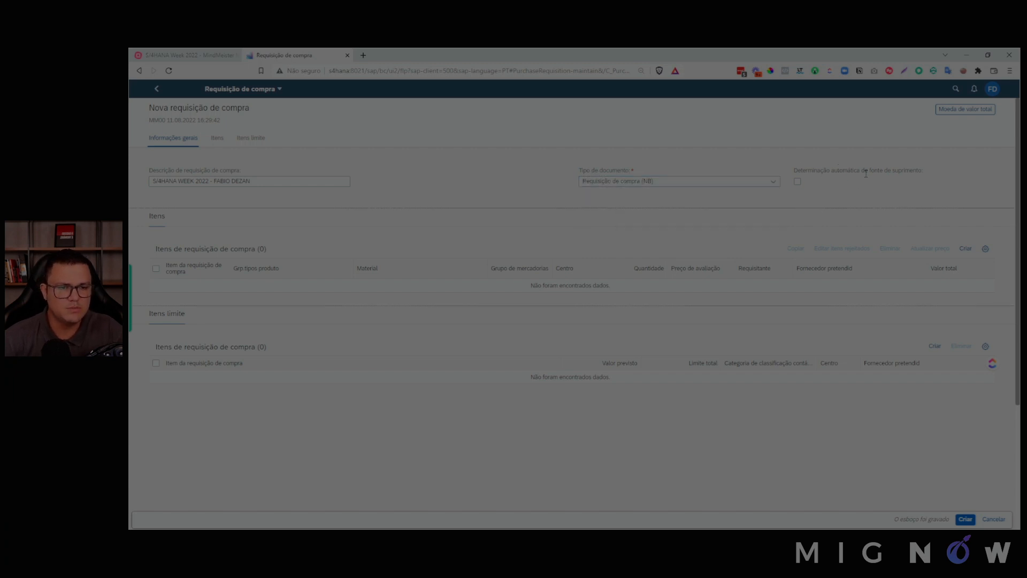
left_click_drag(917, 171, 890, 170)
left_click(757, 158)
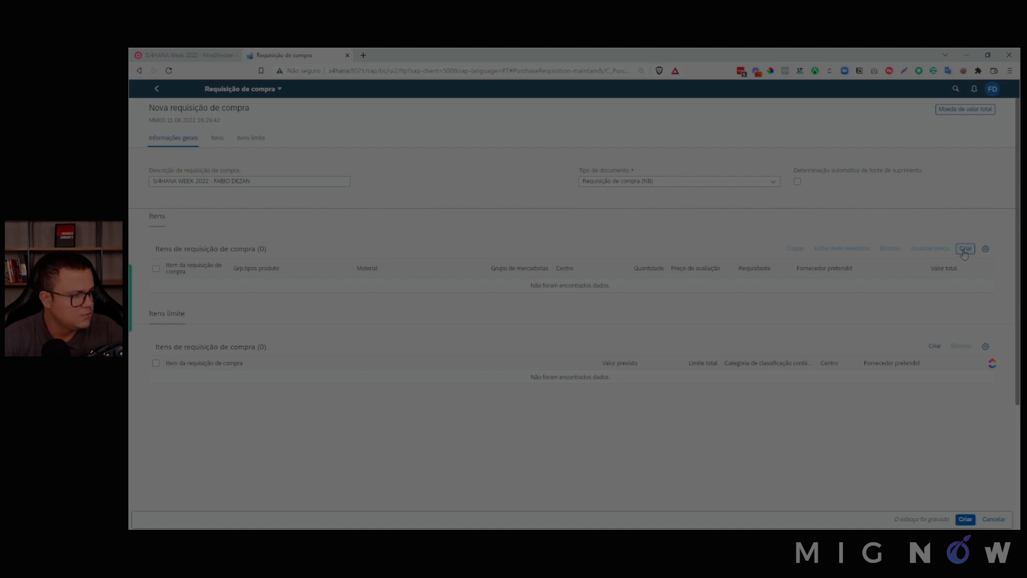
left_click(965, 251)
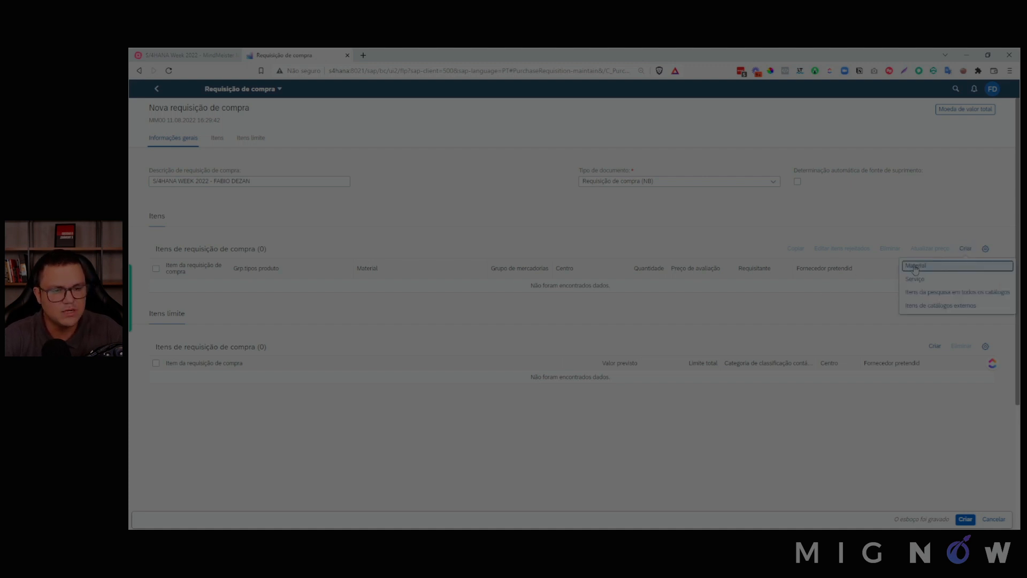
- Add a material item with plant 1410 and material TG11
left_click(915, 266)
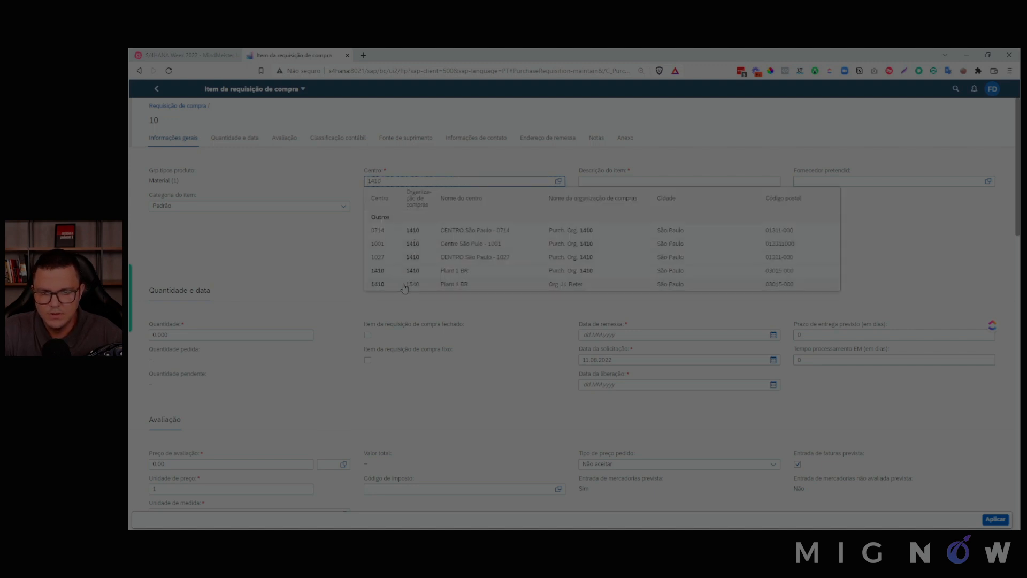
left_click(395, 270)
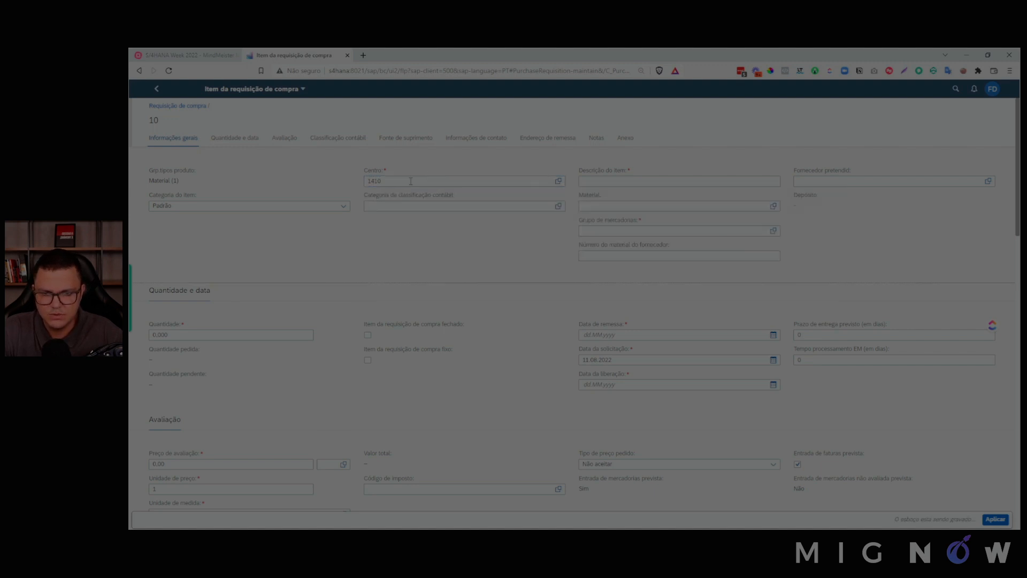
left_click(631, 181)
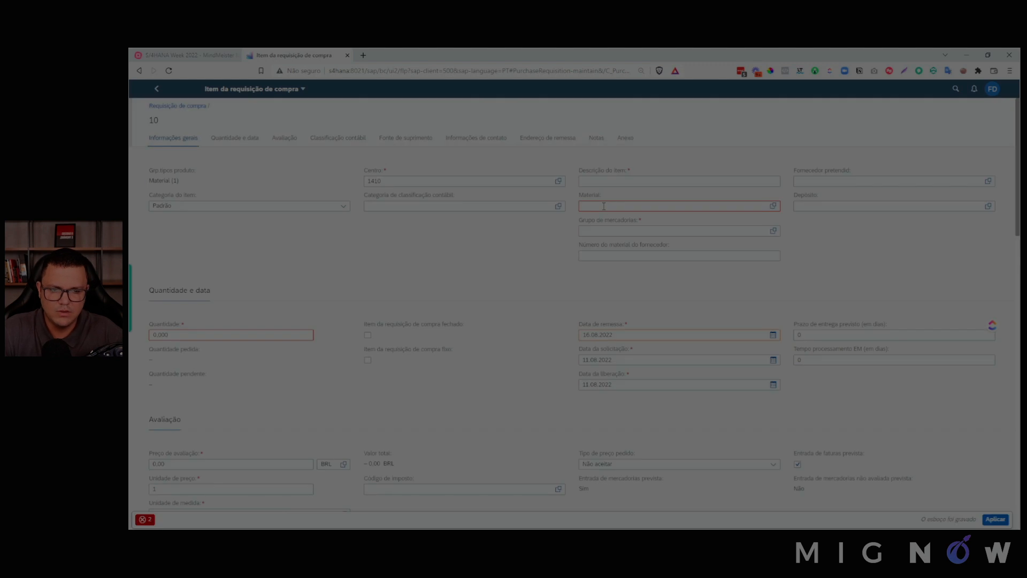
left_click(603, 206)
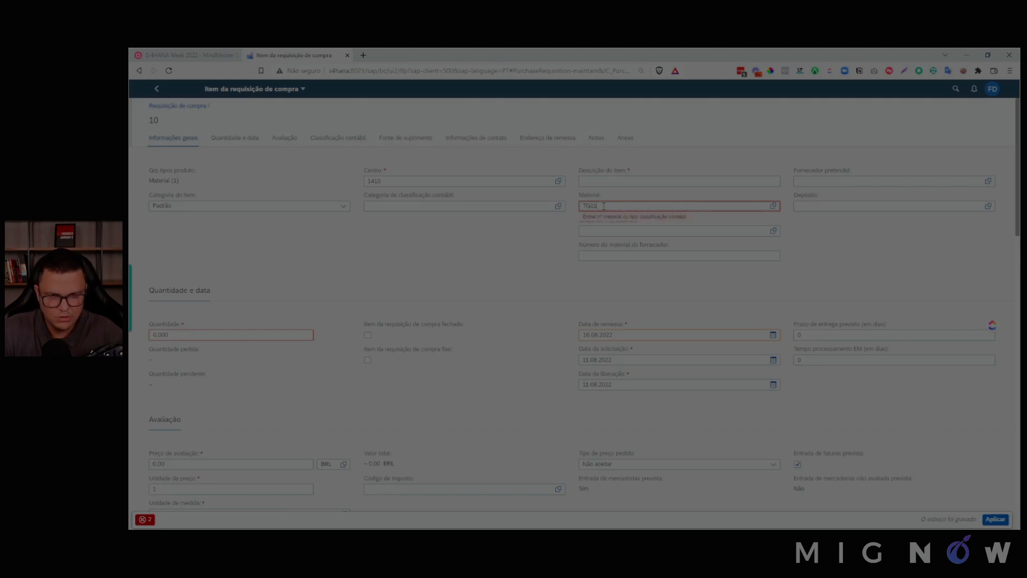
left_click(529, 246)
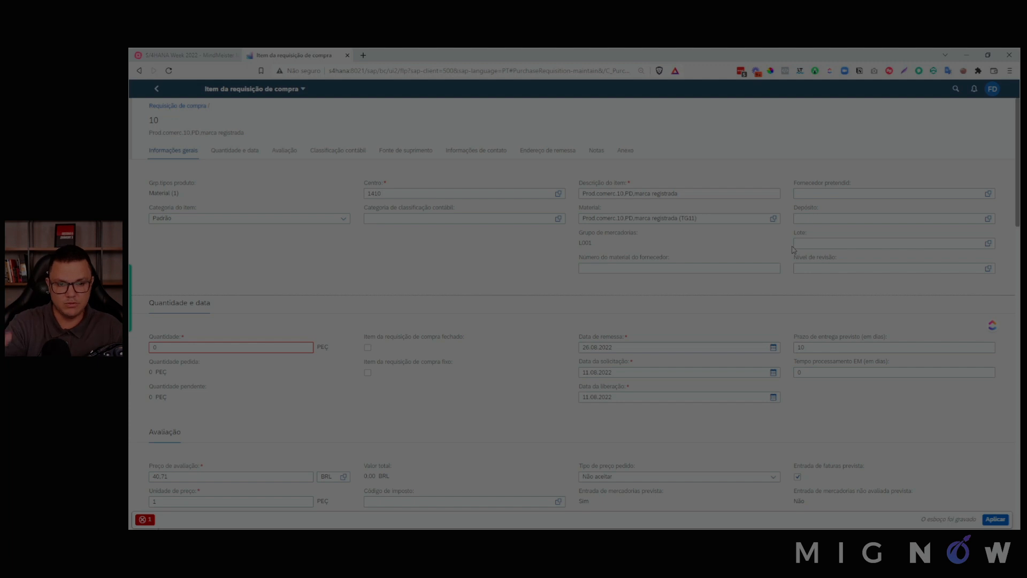
- Set the item quantity to 100
left_click(172, 348)
type("100")
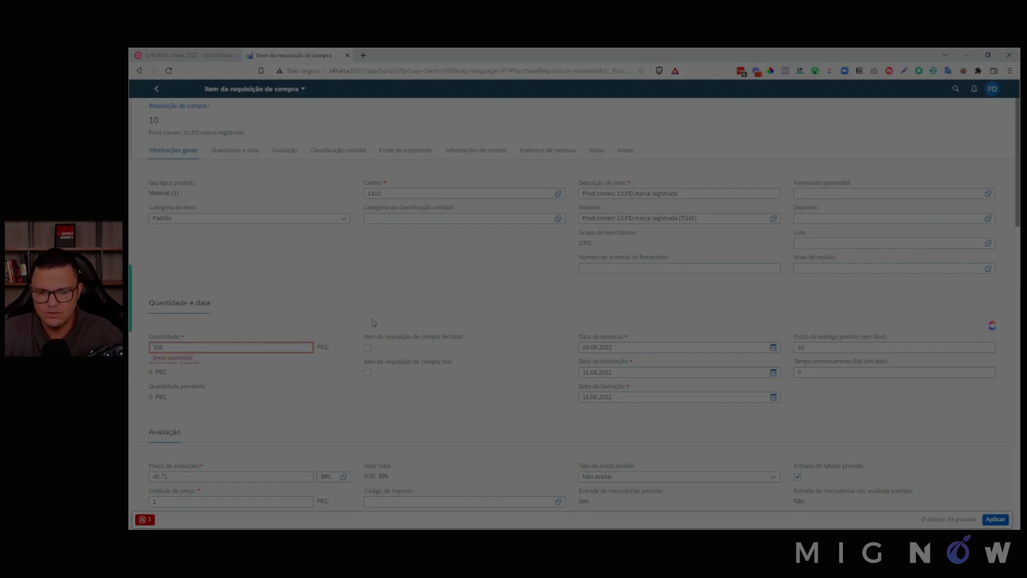
left_click(479, 275)
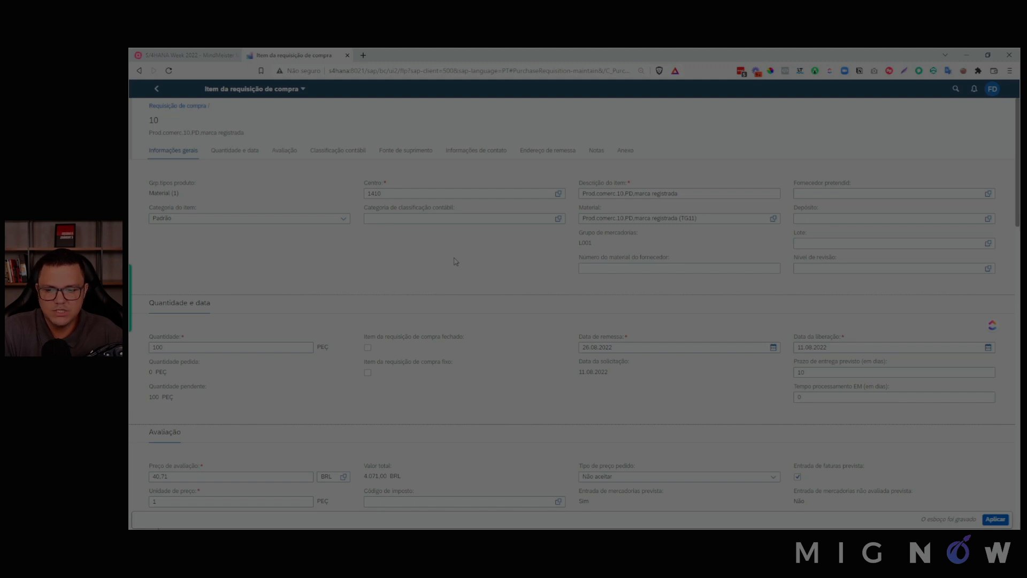
left_click(642, 346)
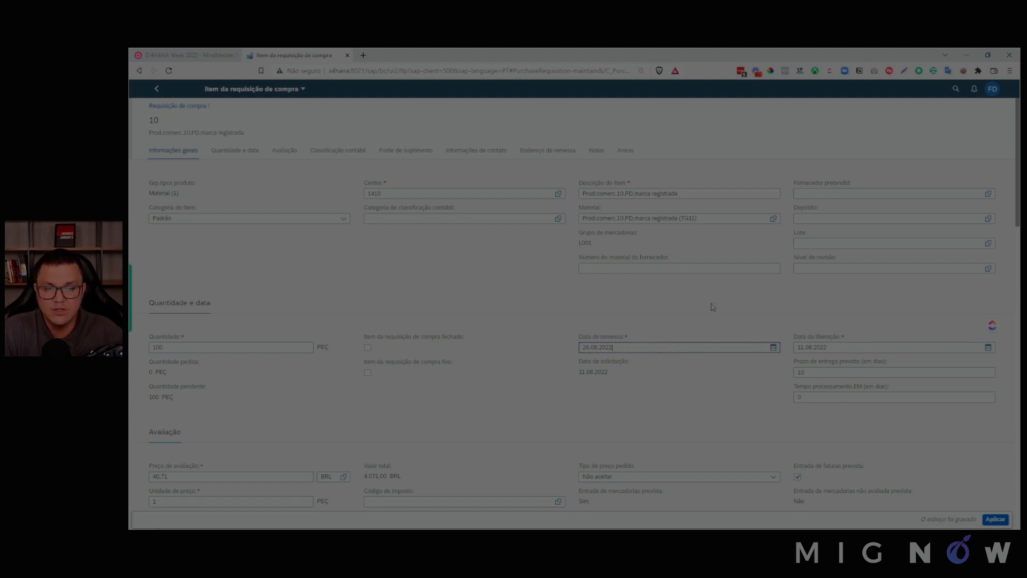
left_click(418, 223)
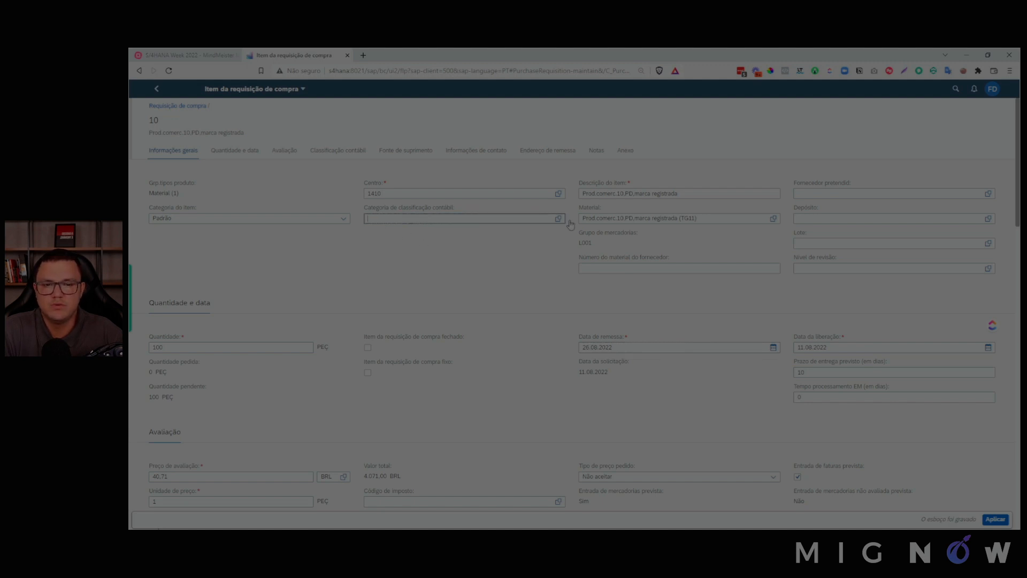
- Replace the material value with N500
left_click_drag(695, 219, 601, 230)
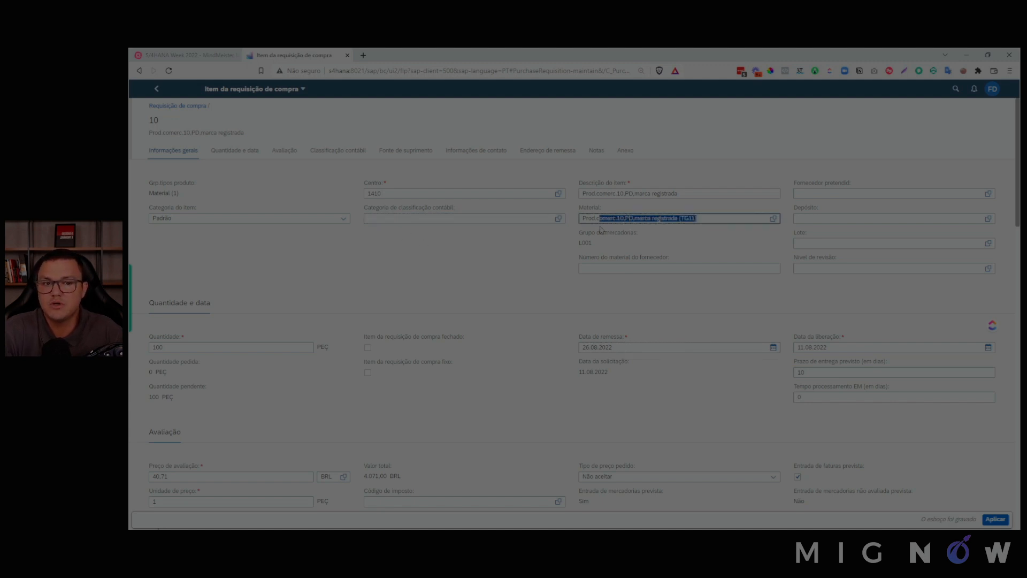
left_click(707, 220)
left_click_drag(705, 220, 572, 223)
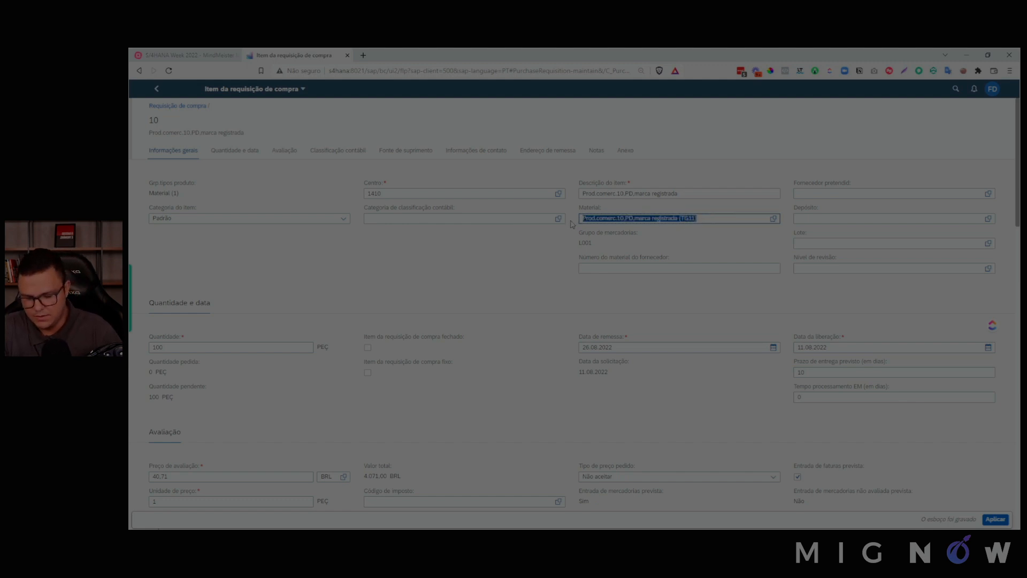
type("N5001")
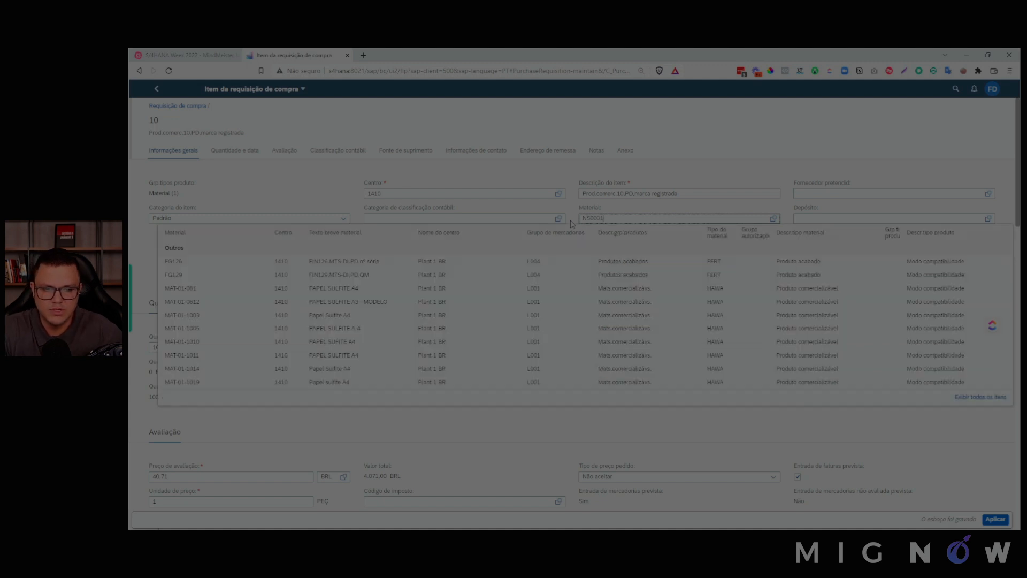
key("Return")
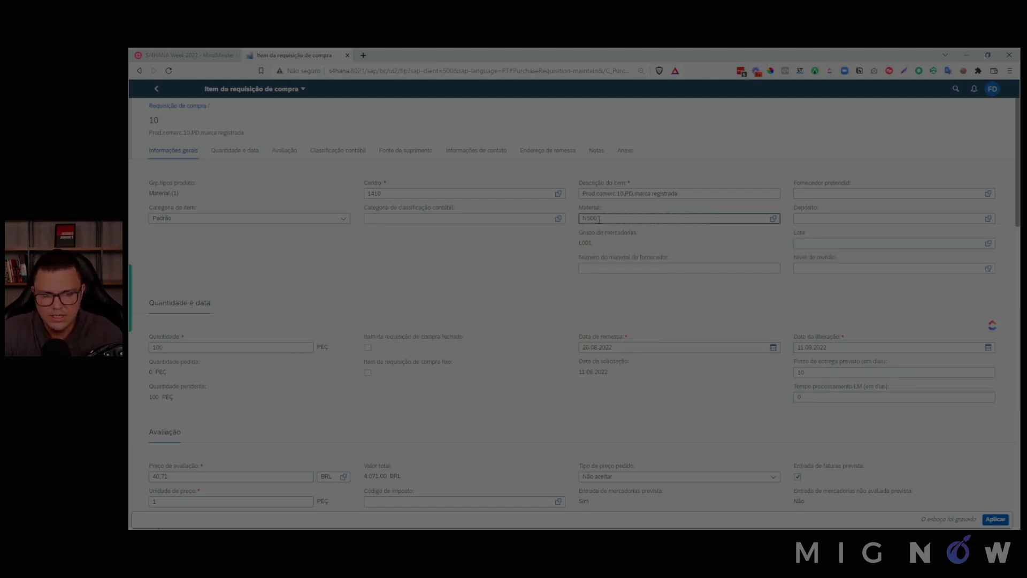
- Clear the material field and search materials for CONSUMO
double_click(598, 219)
key("BackSpace")
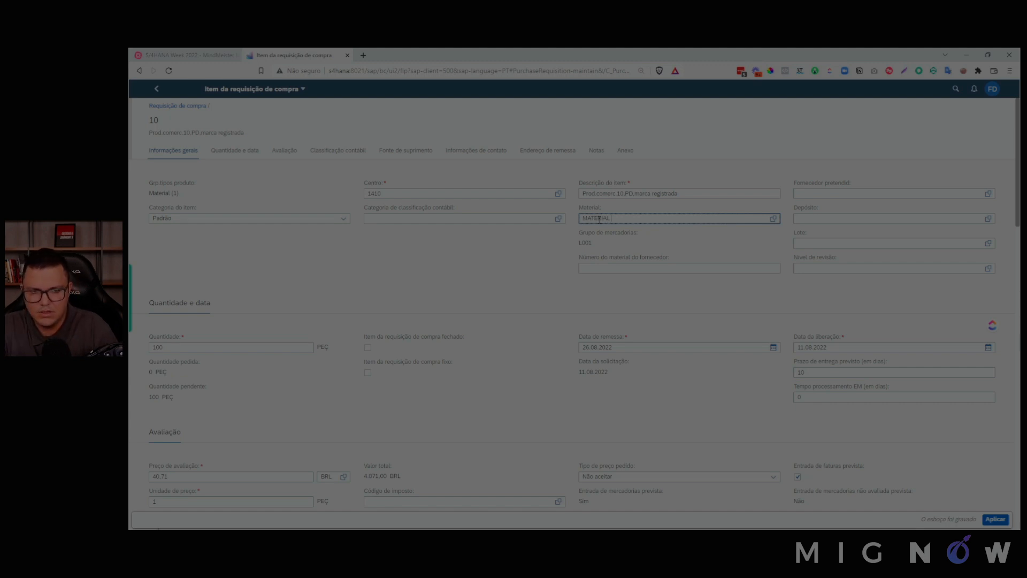
double_click(598, 219)
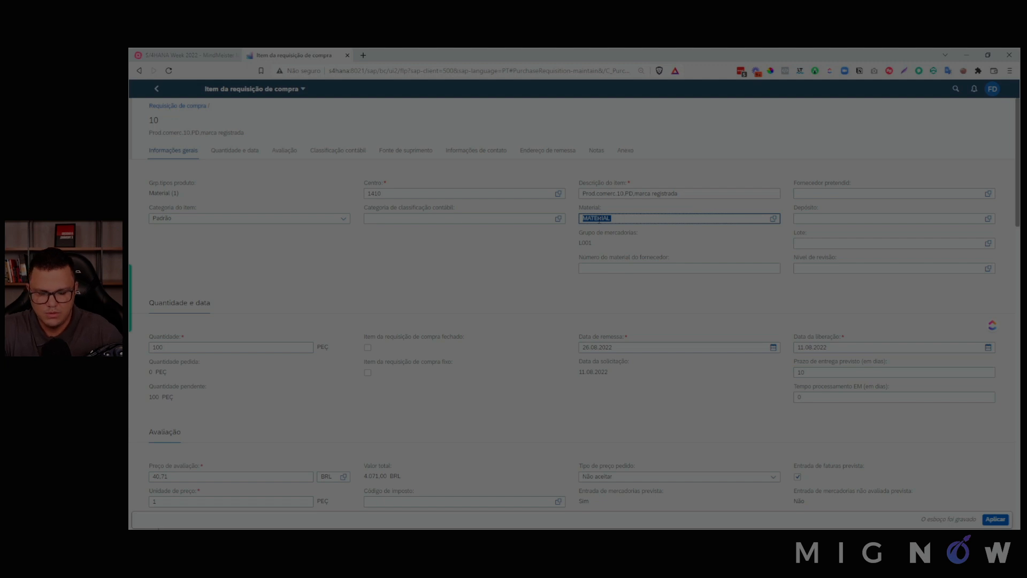
type("CONSUMO")
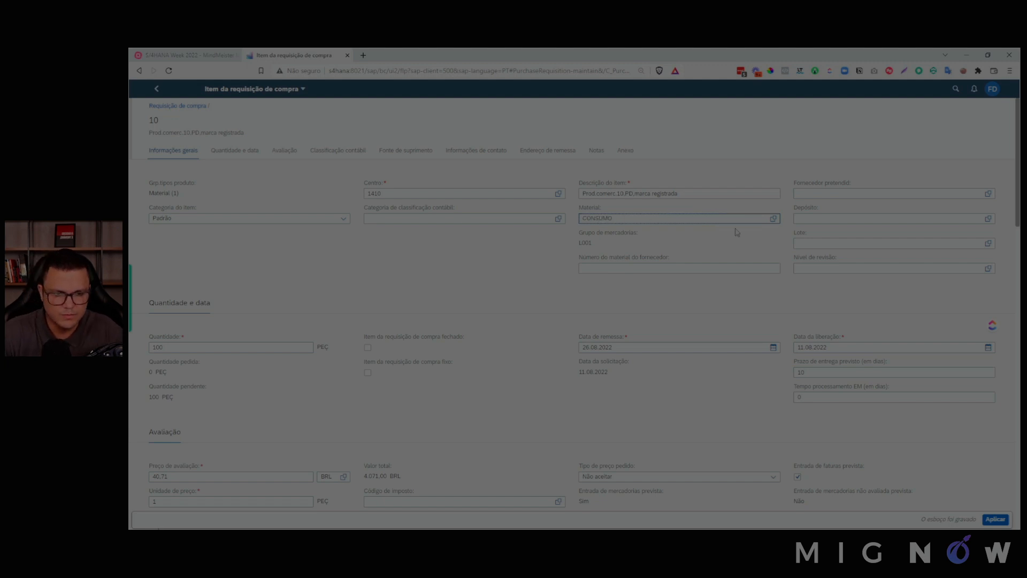
left_click(774, 219)
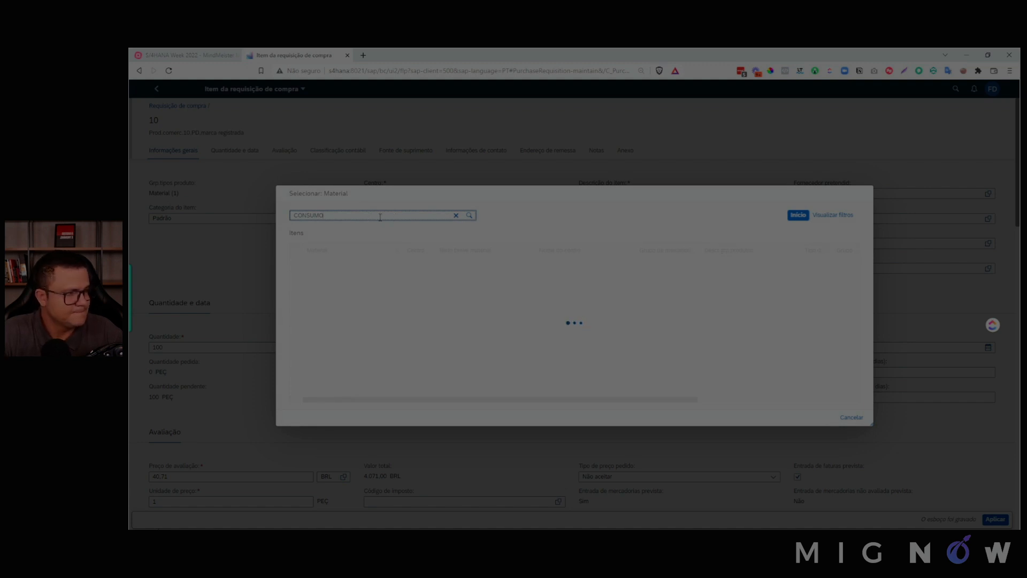
- Search for NS0001, pick it as the item's material, and view the resulting errors
left_click(455, 216)
type("NS")
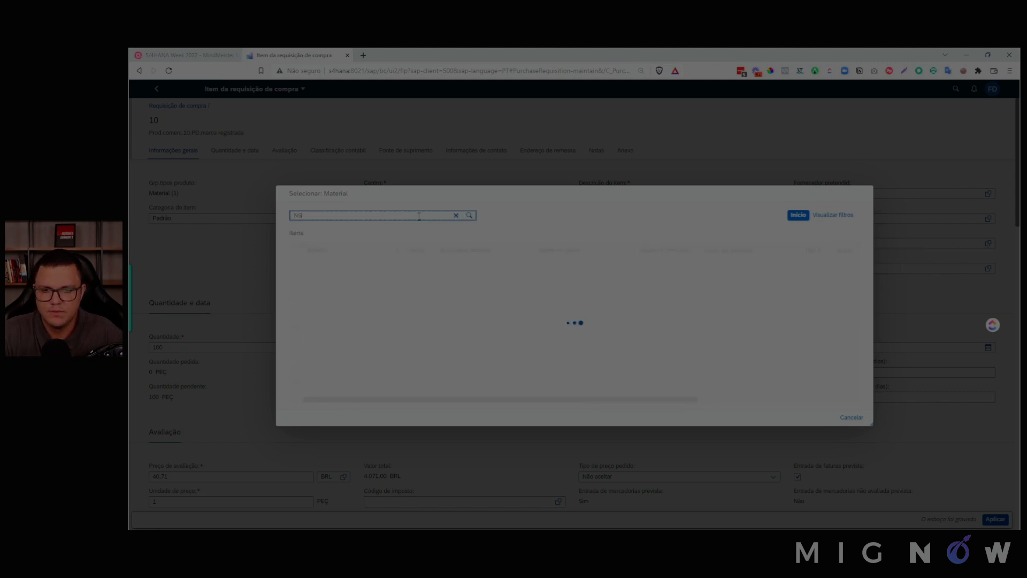
type("0001")
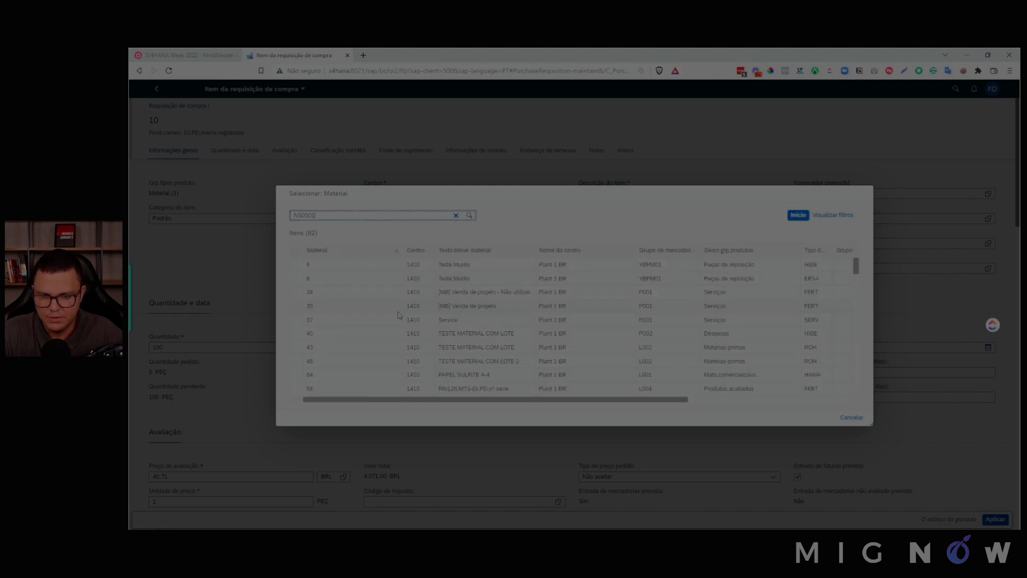
scroll(398, 314, "down", 5)
scroll(398, 315, "down", 5)
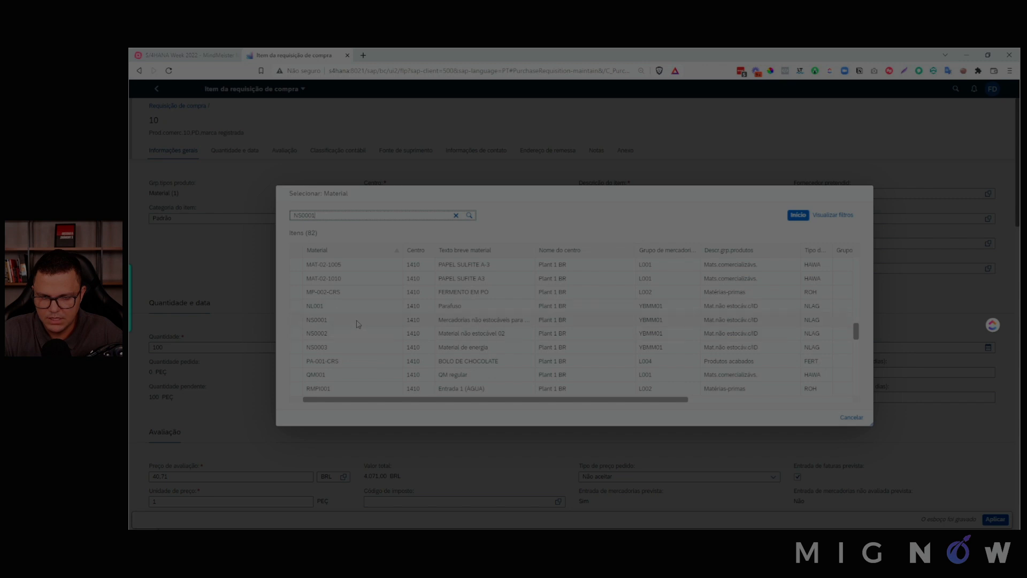
left_click(358, 319)
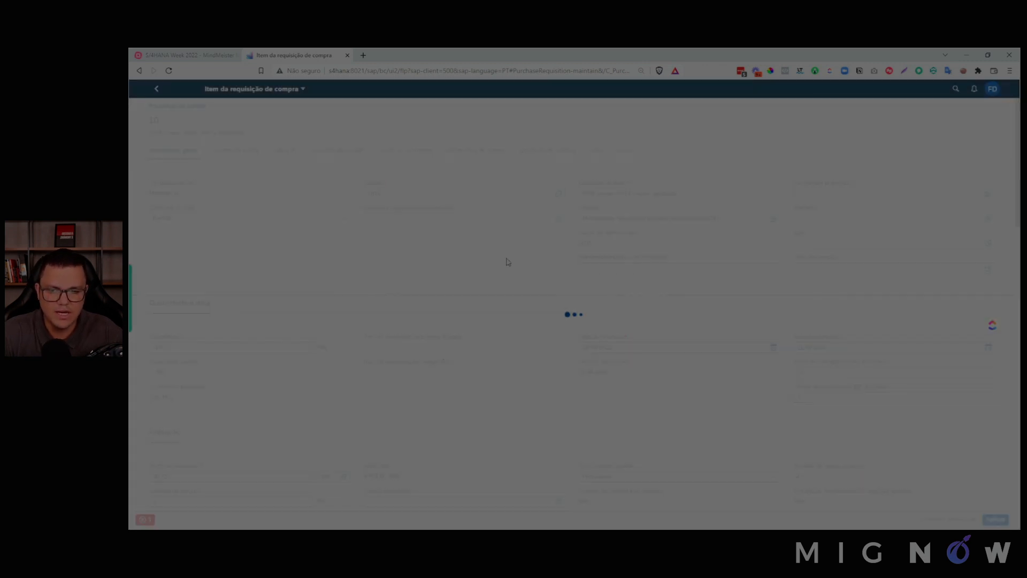
left_click(145, 519)
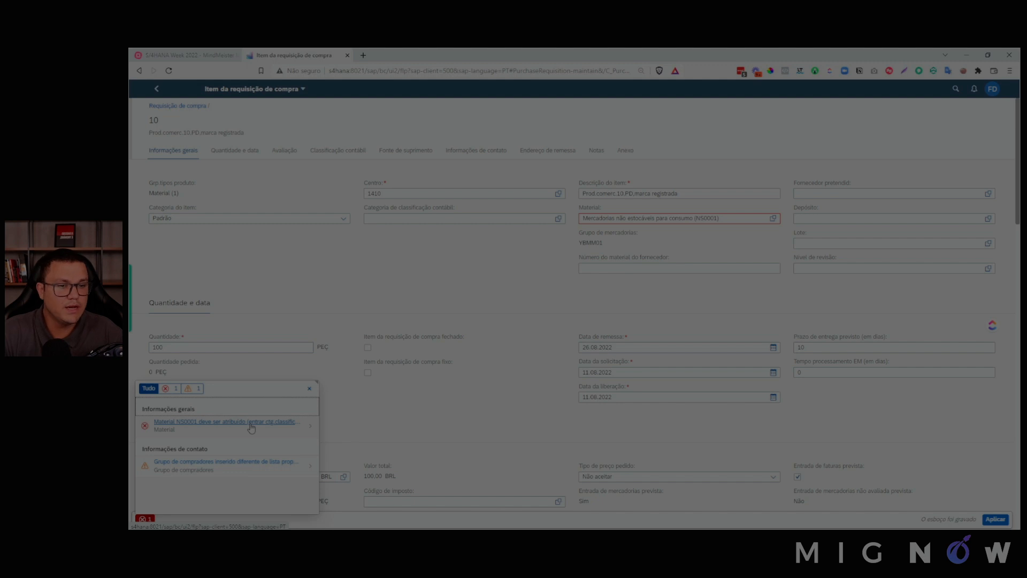
- Set the account assignment category to cost center (K)
left_click(459, 216)
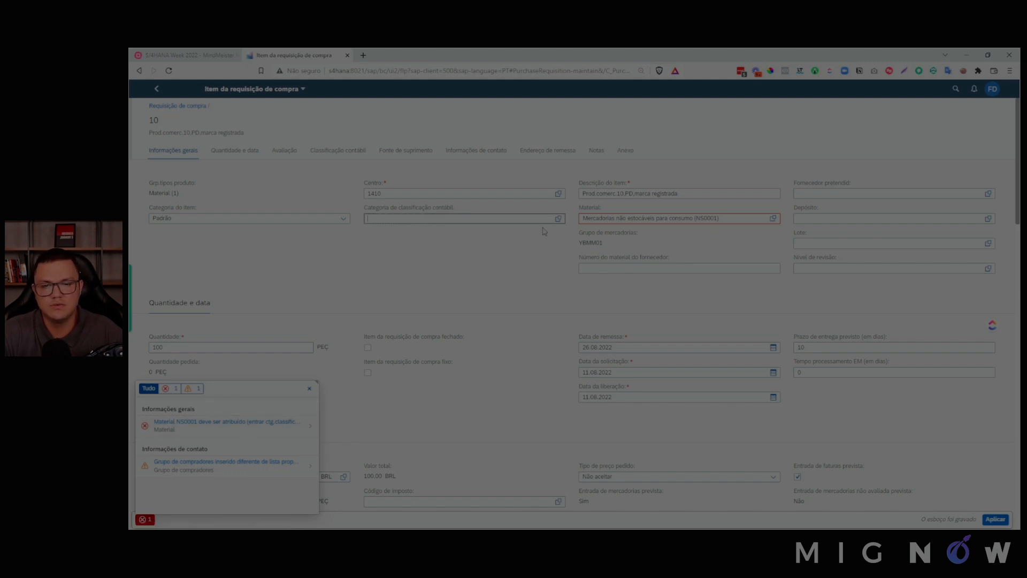
left_click(558, 218)
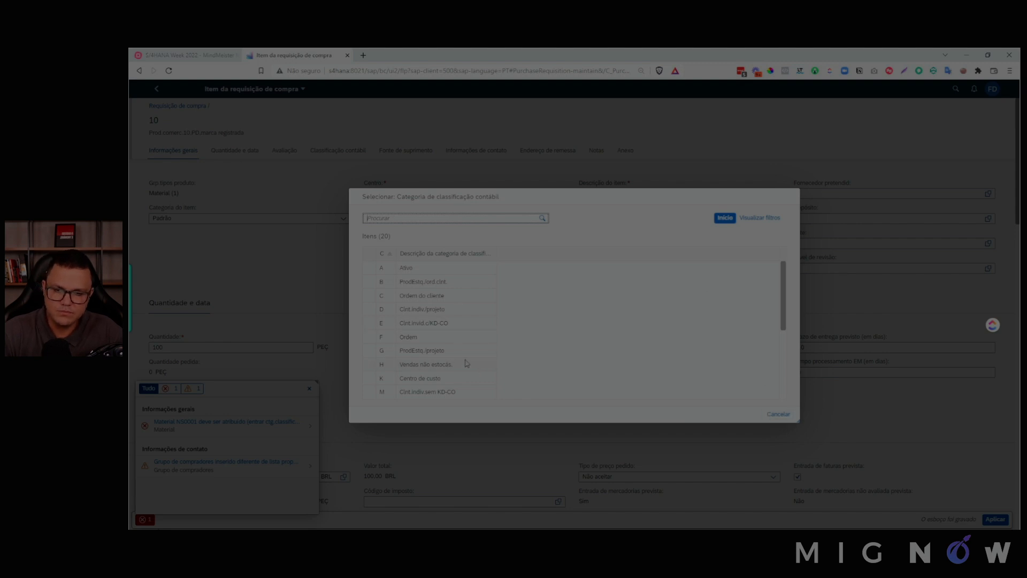
scroll(414, 350, "down", 1)
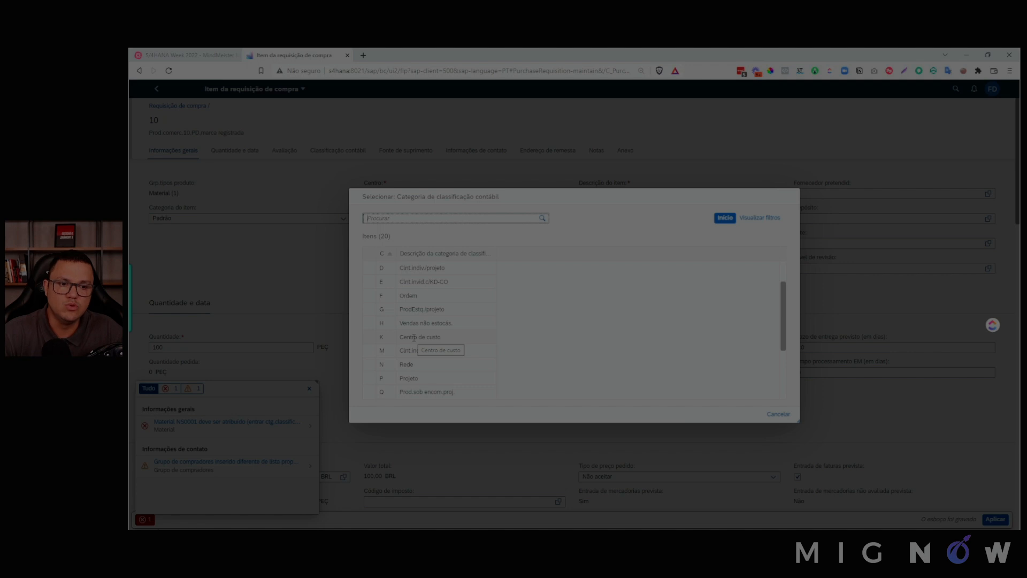
left_click(414, 337)
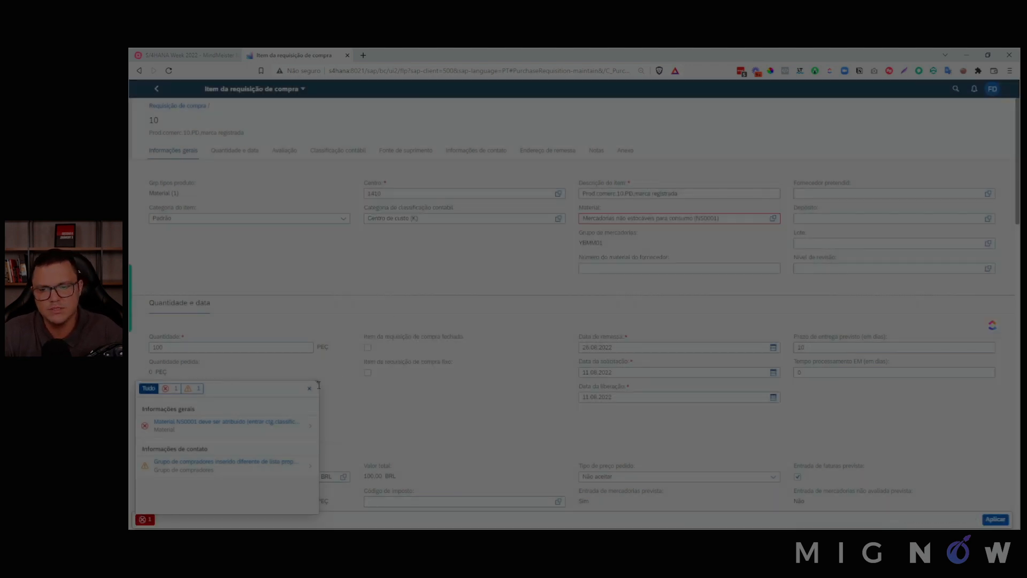
left_click(309, 388)
- Set the delivery date to 1 September 2022
scroll(642, 328, "down", 1)
left_click(645, 301)
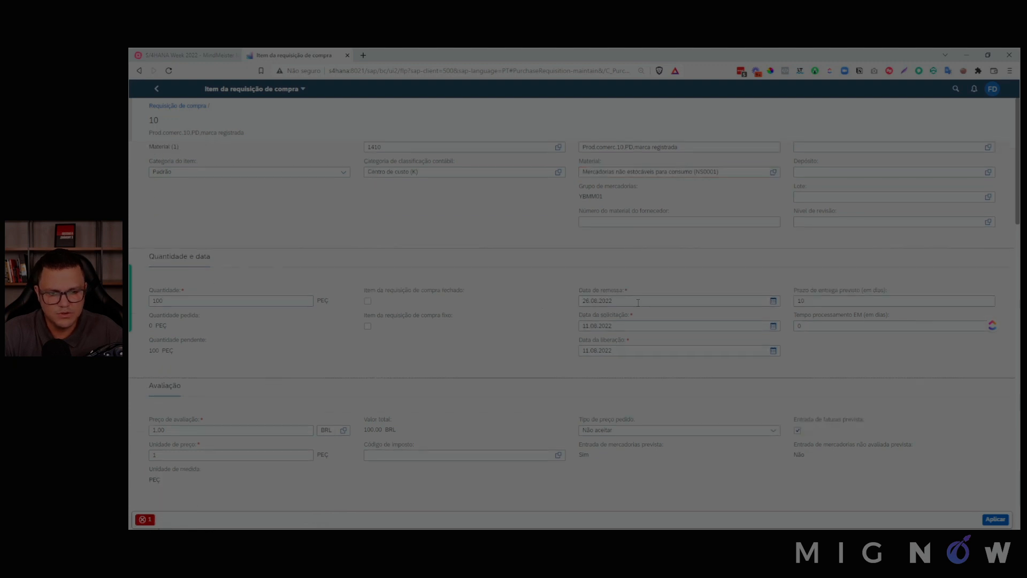
left_click(773, 300)
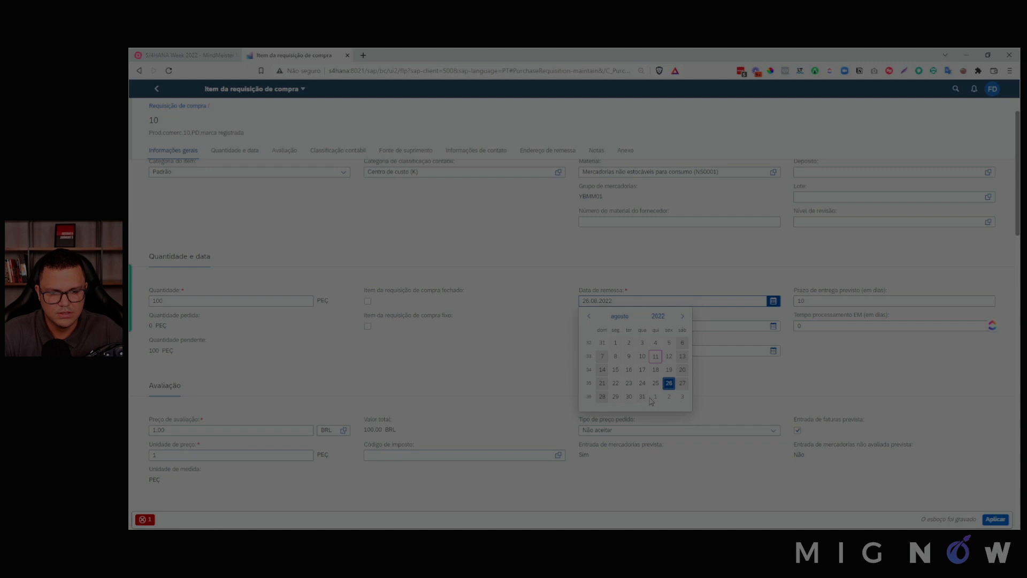
left_click(682, 316)
left_click(656, 343)
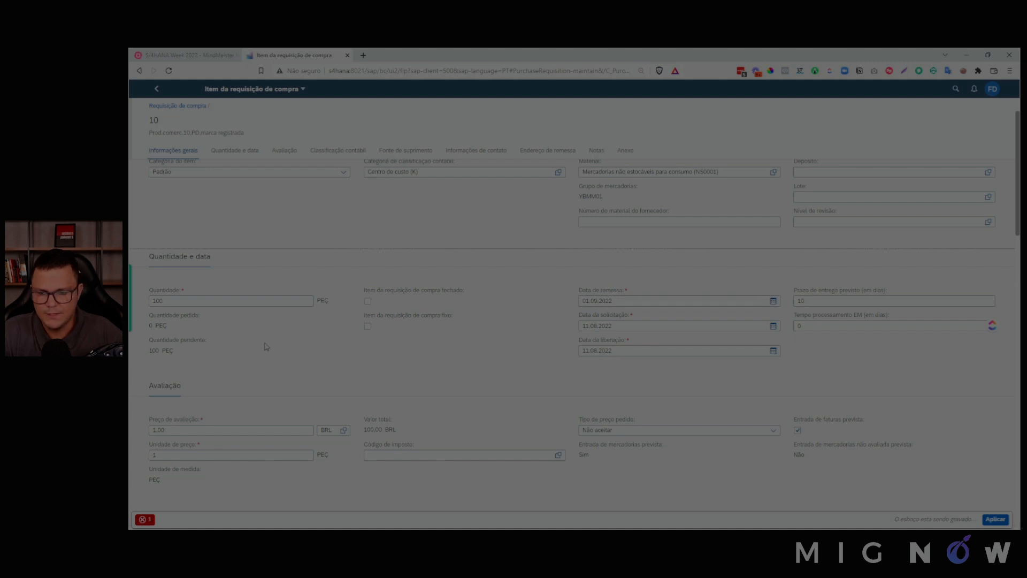
- Change the order price type from Não aceitar to Como preço bruto
scroll(278, 326, "down", 3)
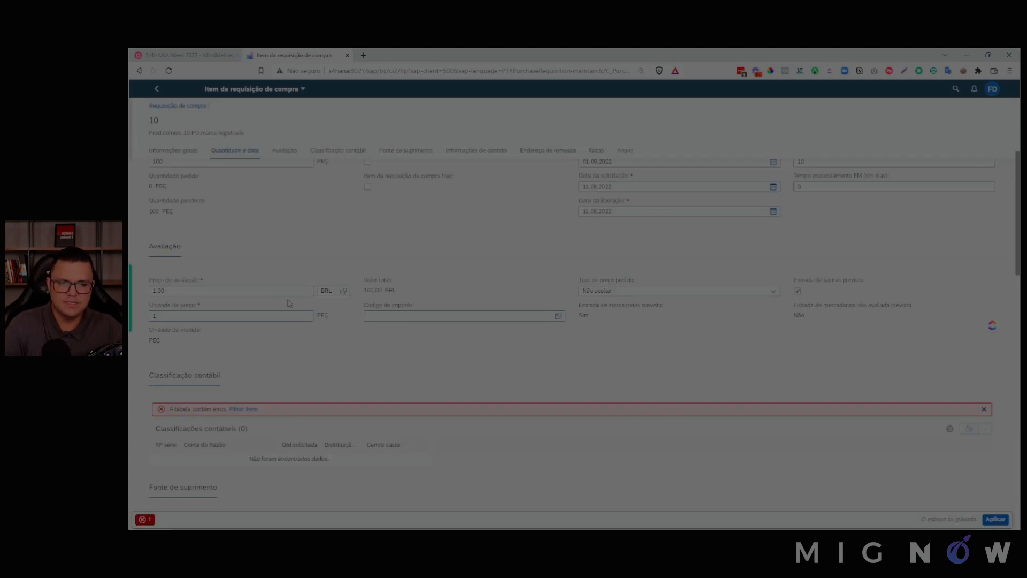
left_click(776, 292)
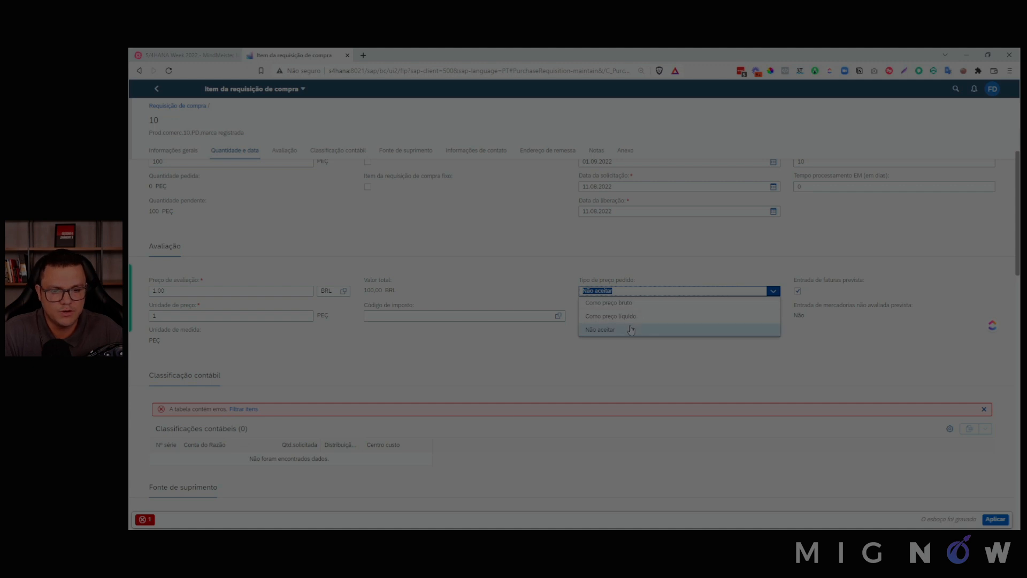
left_click(633, 304)
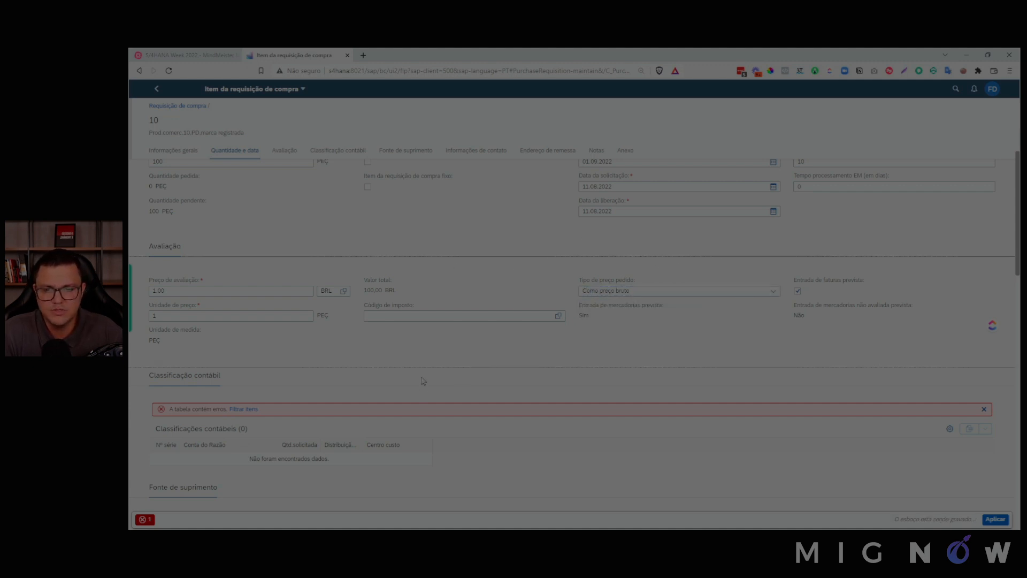
scroll(436, 352, "down", 1)
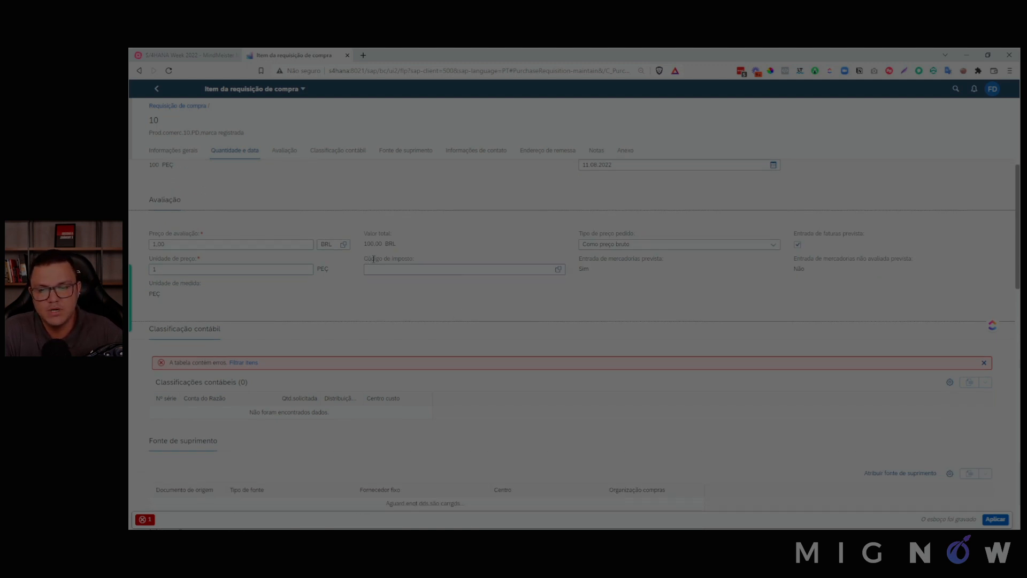
left_click_drag(368, 259, 414, 259)
left_click(461, 270)
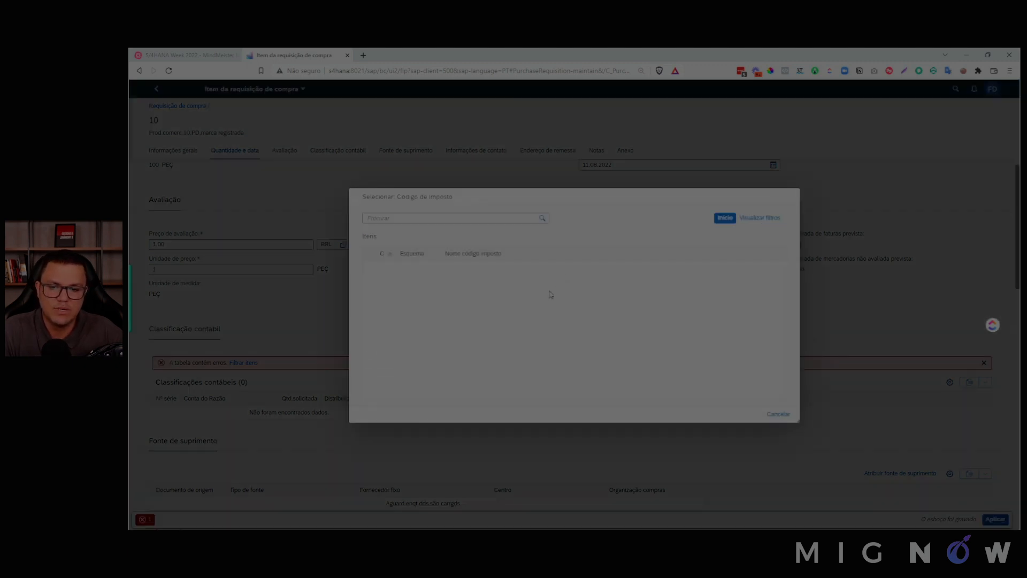
- Leave the tax code empty and change the valuation price from 1,00 to 25
left_click(558, 269)
scroll(421, 302, "down", 5)
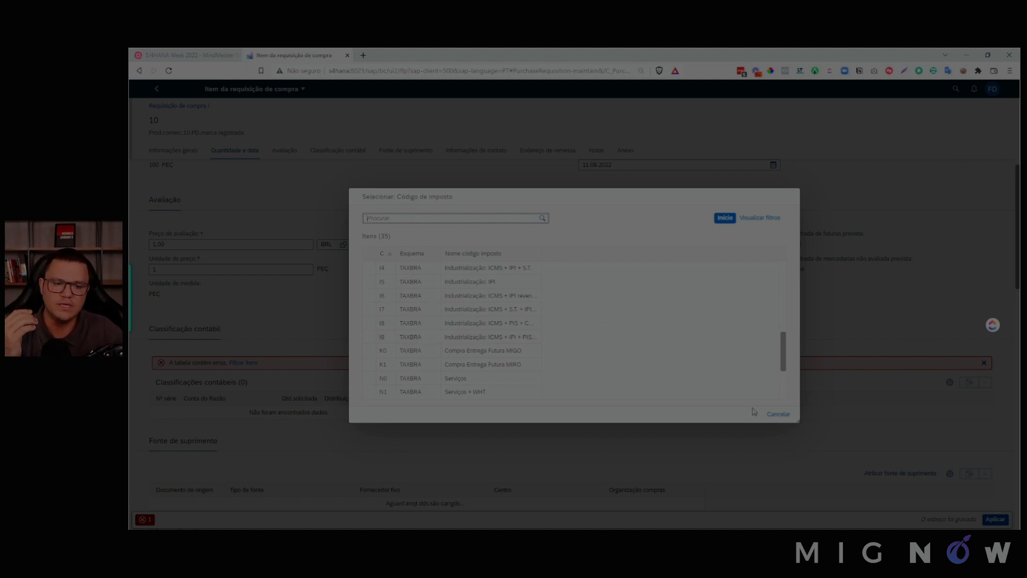
left_click(779, 414)
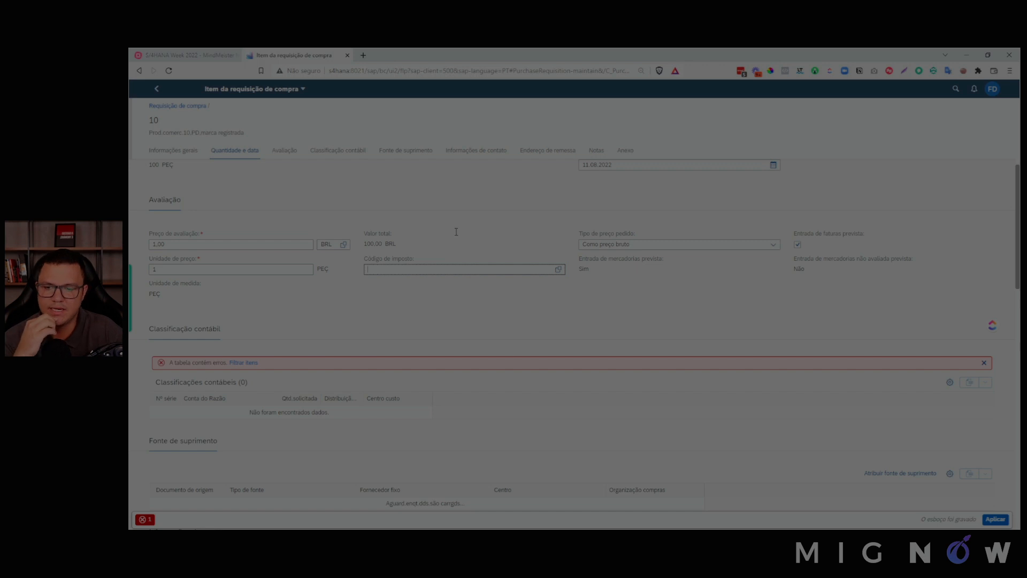
left_click_drag(174, 245, 150, 248)
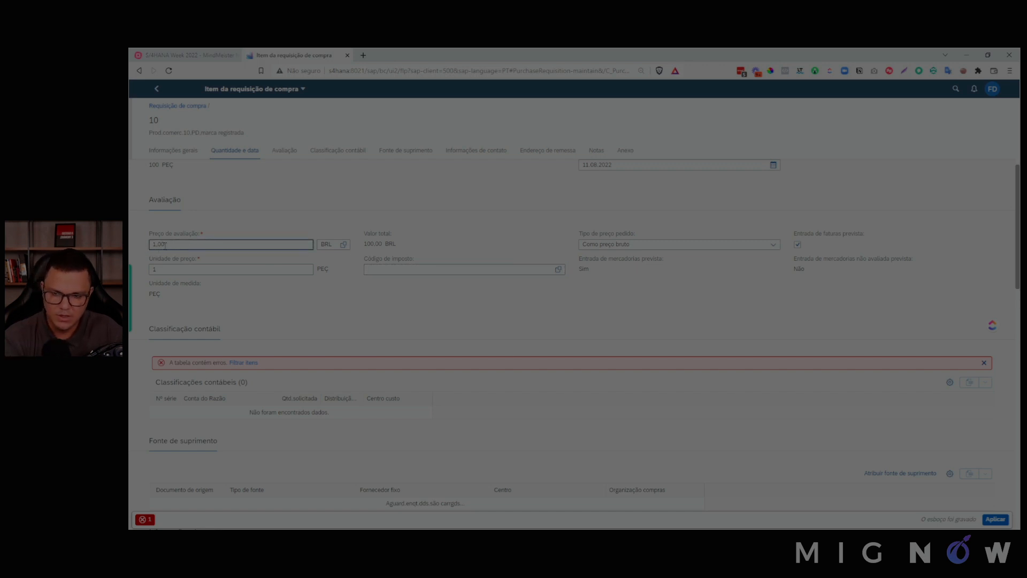
type("25")
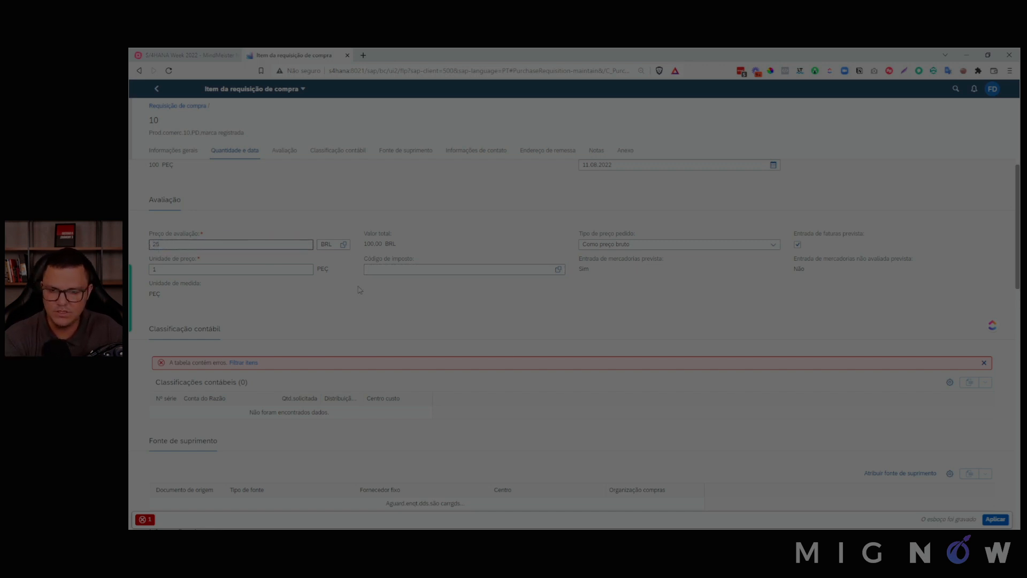
left_click(380, 292)
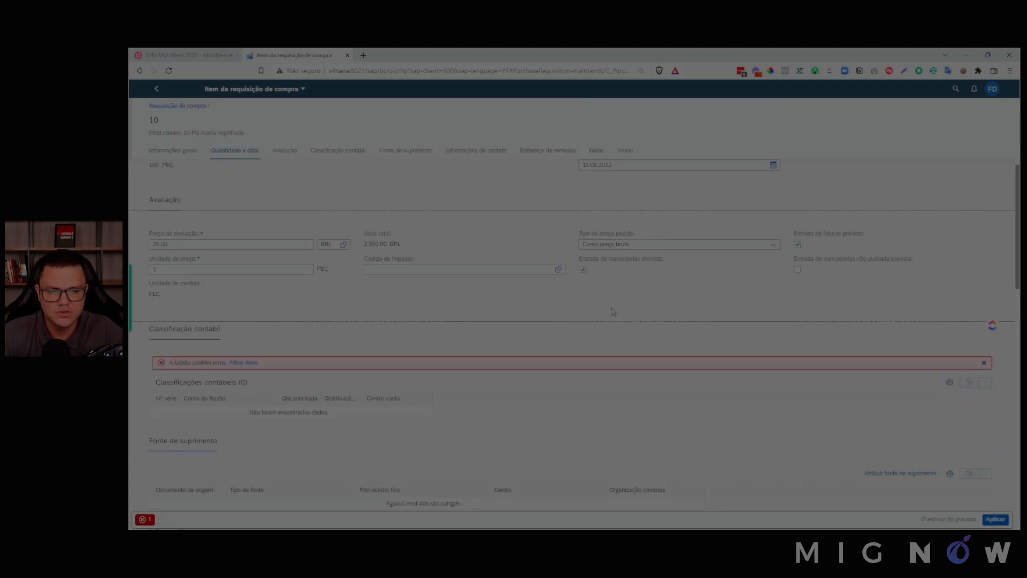
scroll(612, 311, "down", 1)
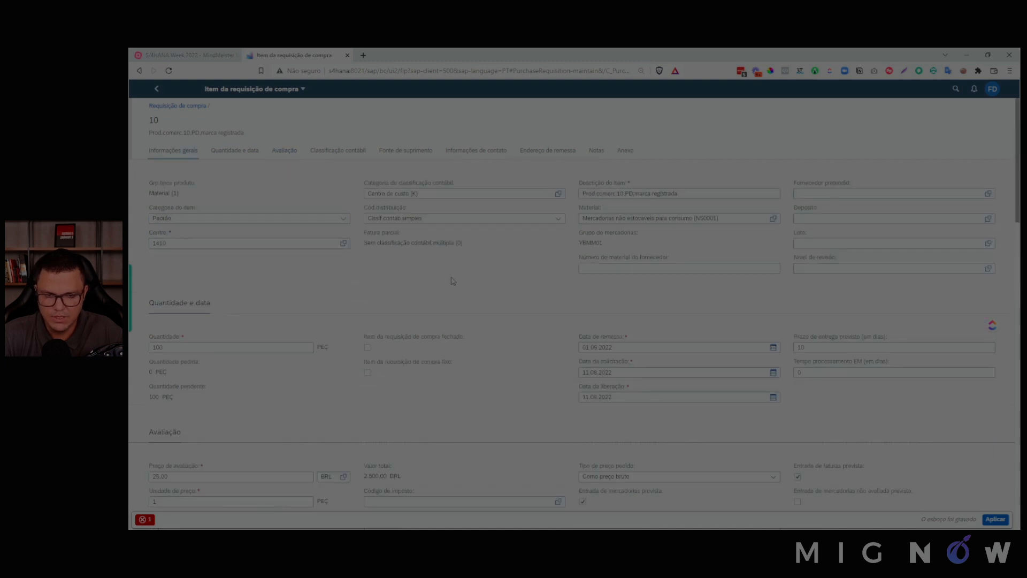
- Review the item's error list and bring the account assignment section into view
left_click(152, 519)
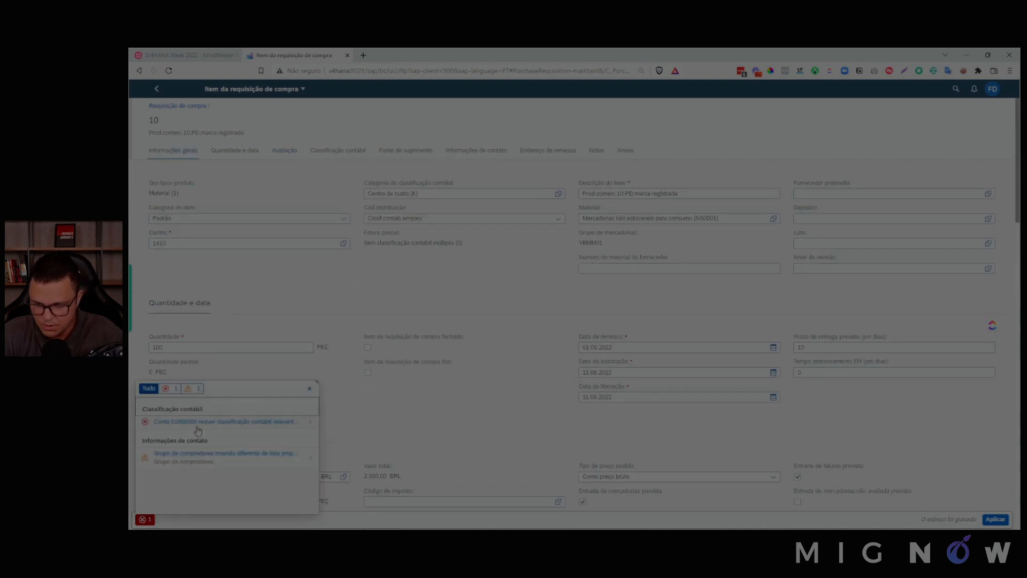
left_click(337, 152)
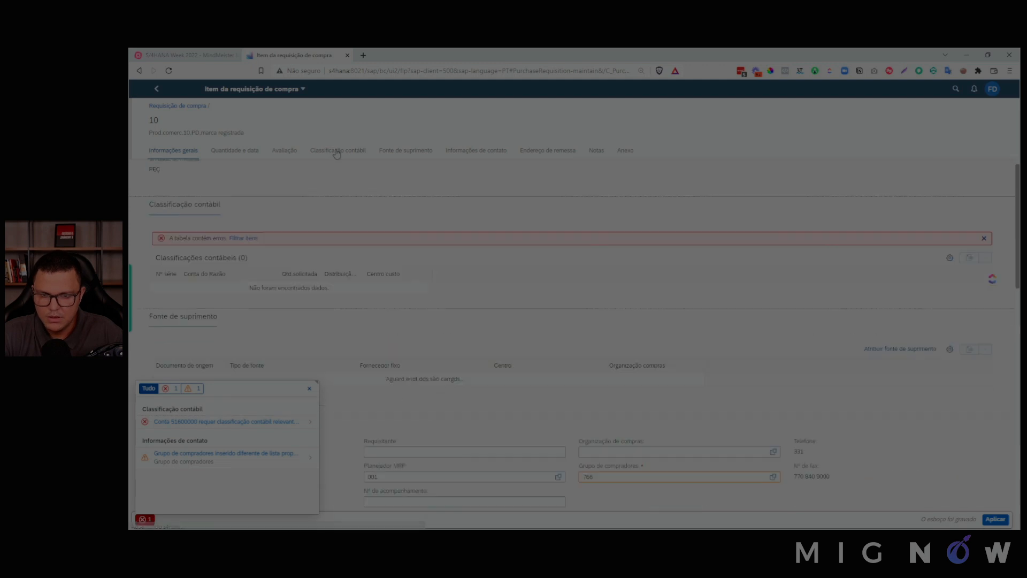
left_click(217, 218)
left_click(344, 207)
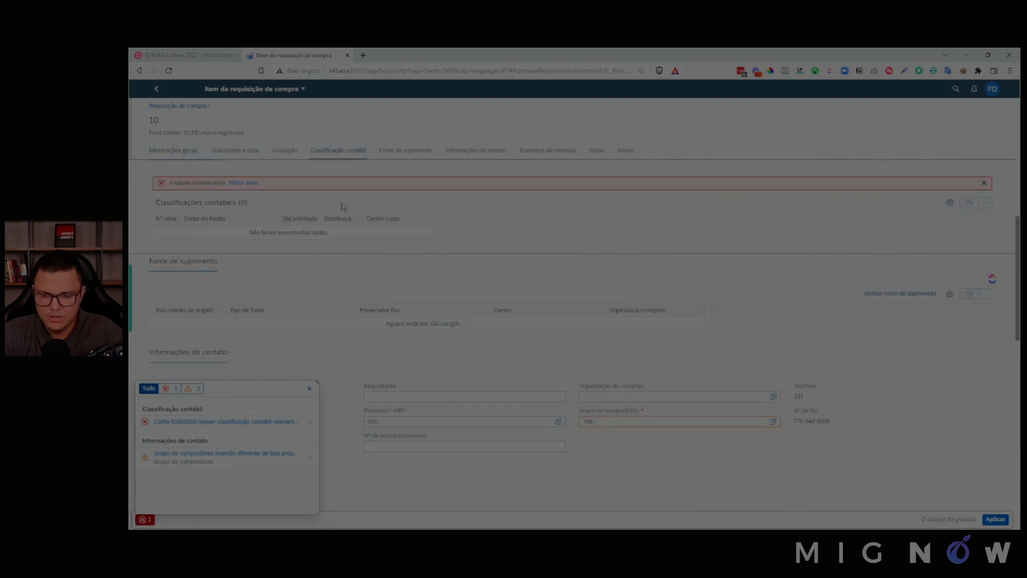
left_click(309, 388)
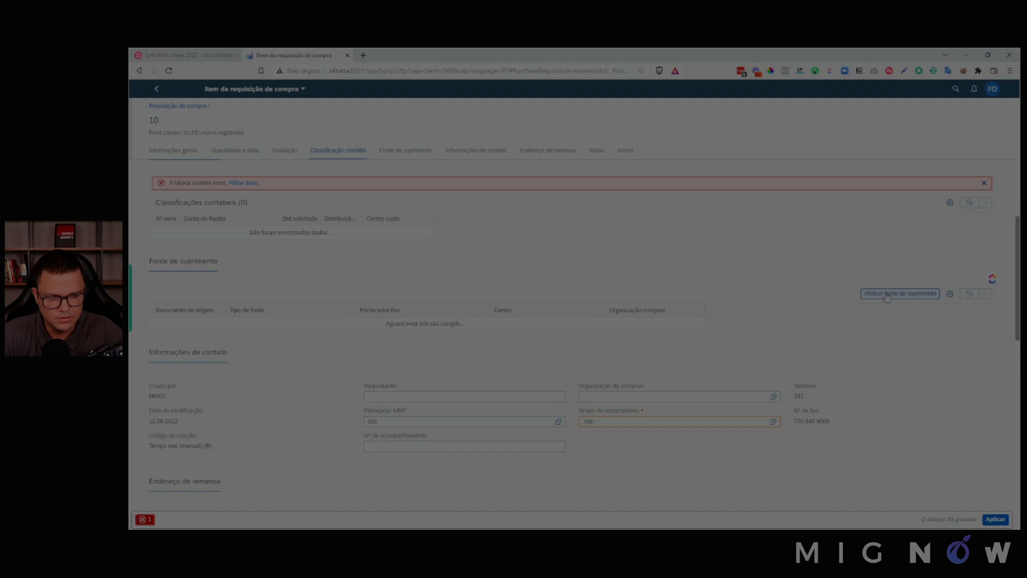
- Apply the account assignment table settings and set distribution to Distribuição quantitativa
left_click(950, 203)
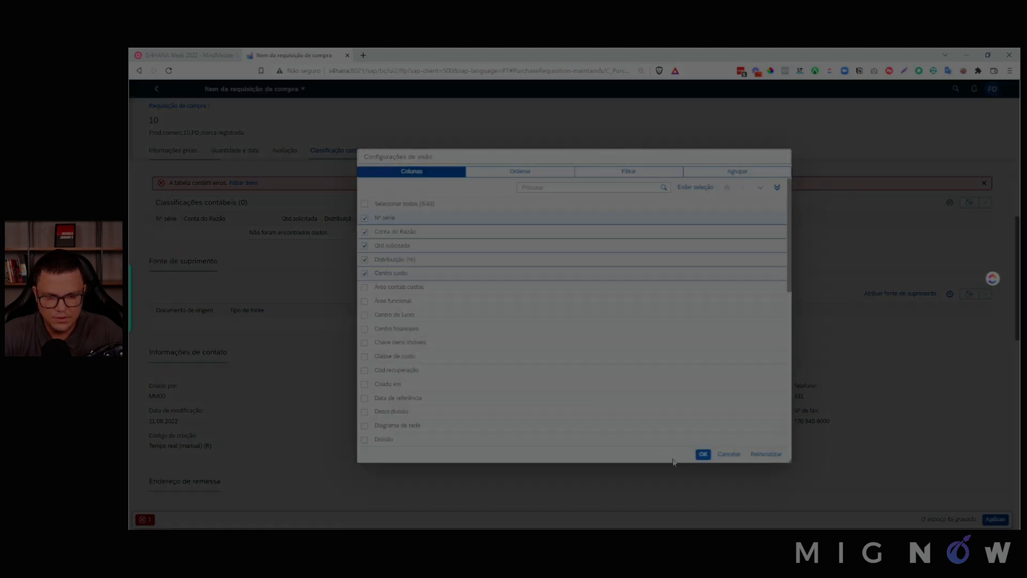
left_click(703, 454)
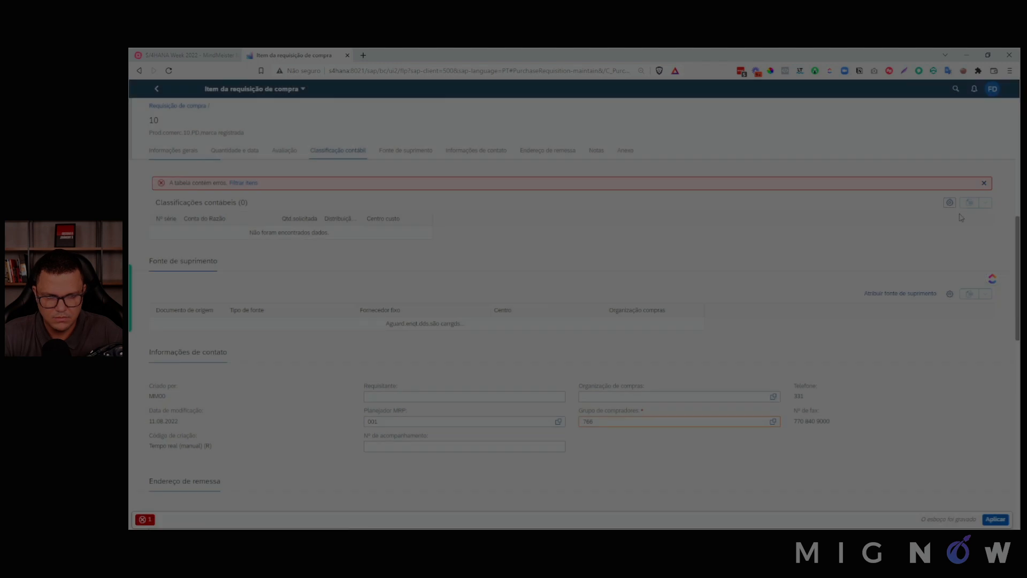
left_click(983, 183)
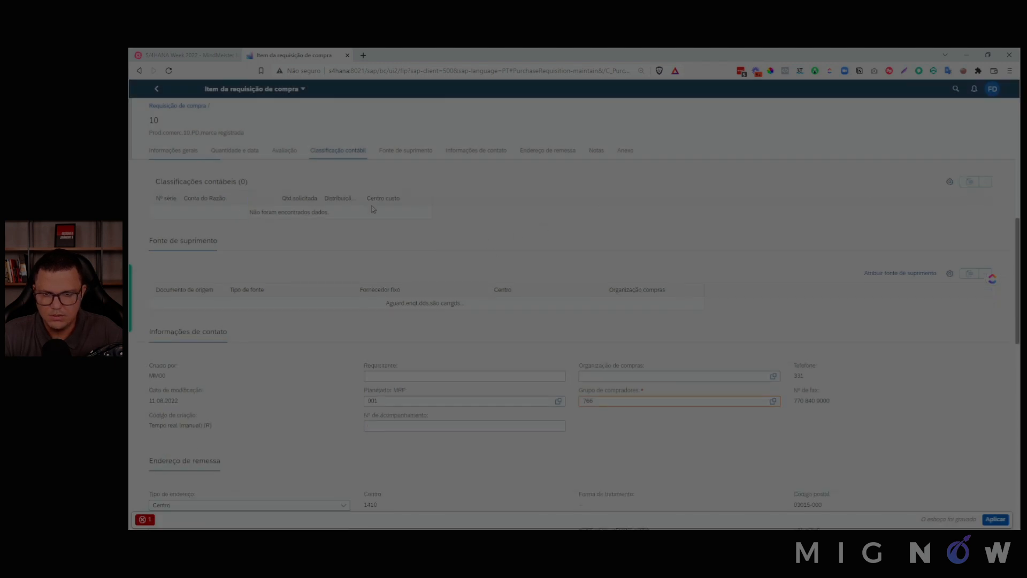
scroll(374, 208, "up", 10)
left_click(558, 218)
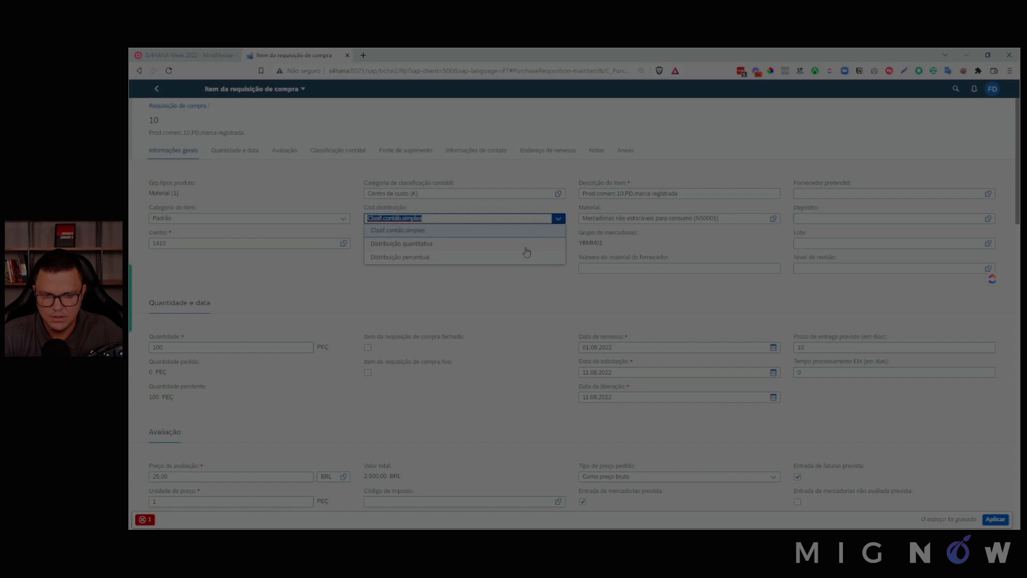
left_click(417, 246)
left_click(319, 150)
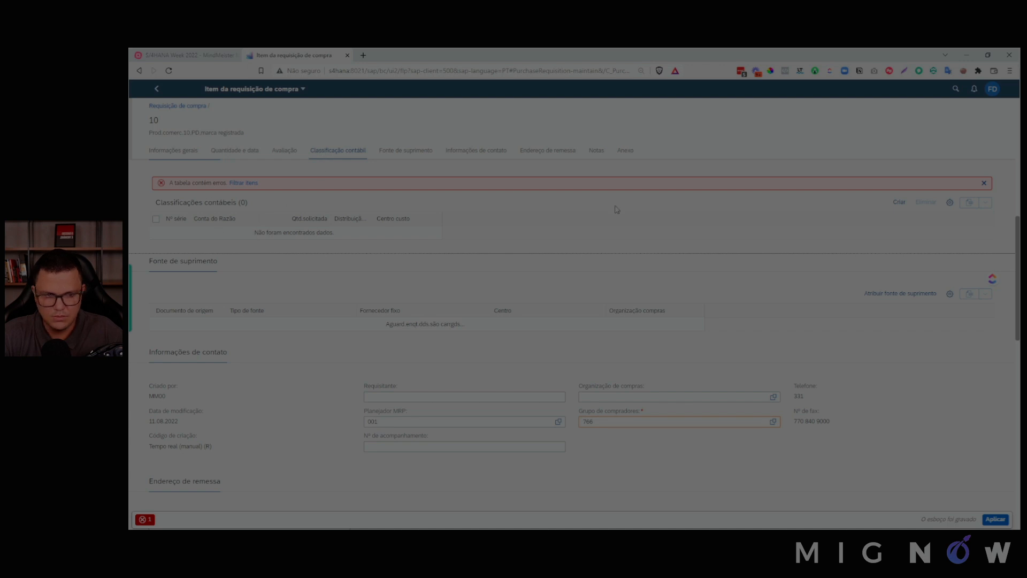
- Keep single account assignment and assign cost center 14101101 (Finanças)
scroll(393, 246, "up", 4)
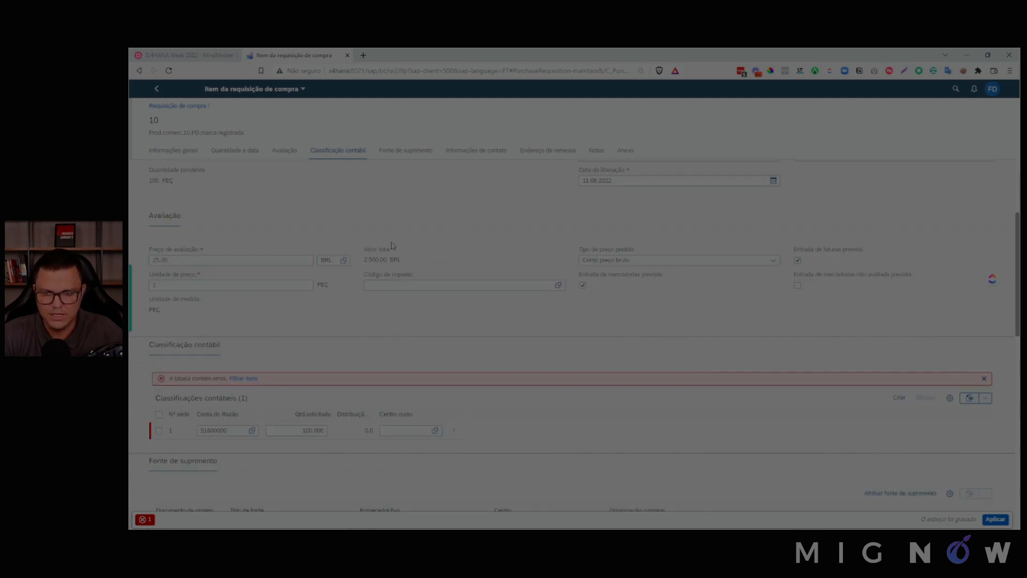
scroll(393, 246, "up", 4)
left_click(557, 224)
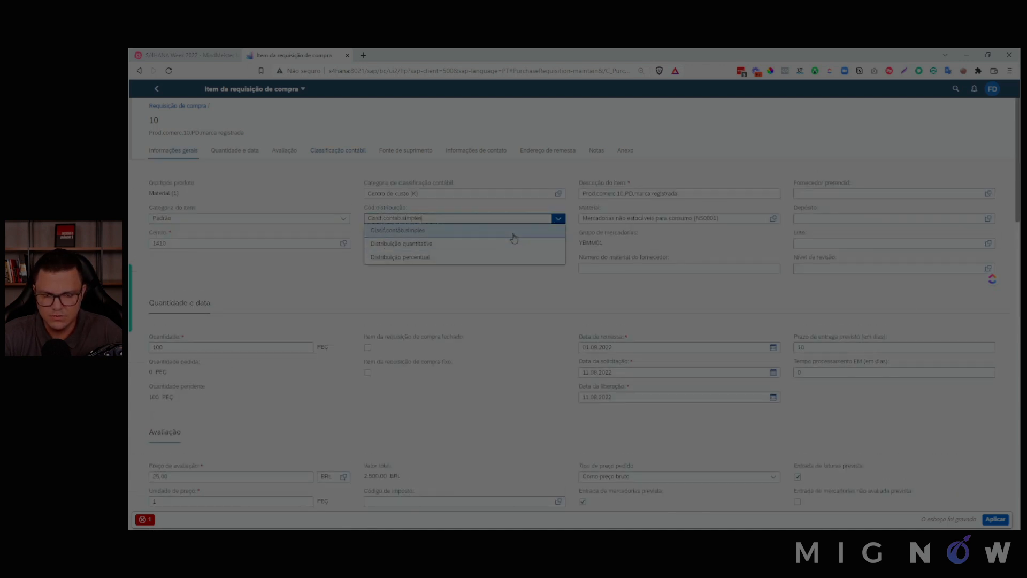
left_click(513, 231)
scroll(444, 270, "down", 10)
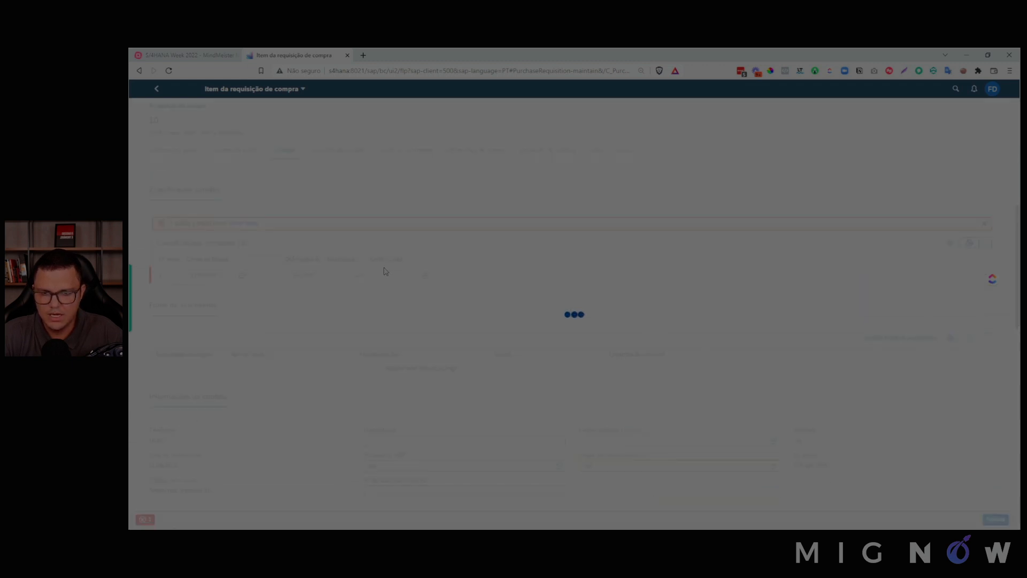
left_click(424, 275)
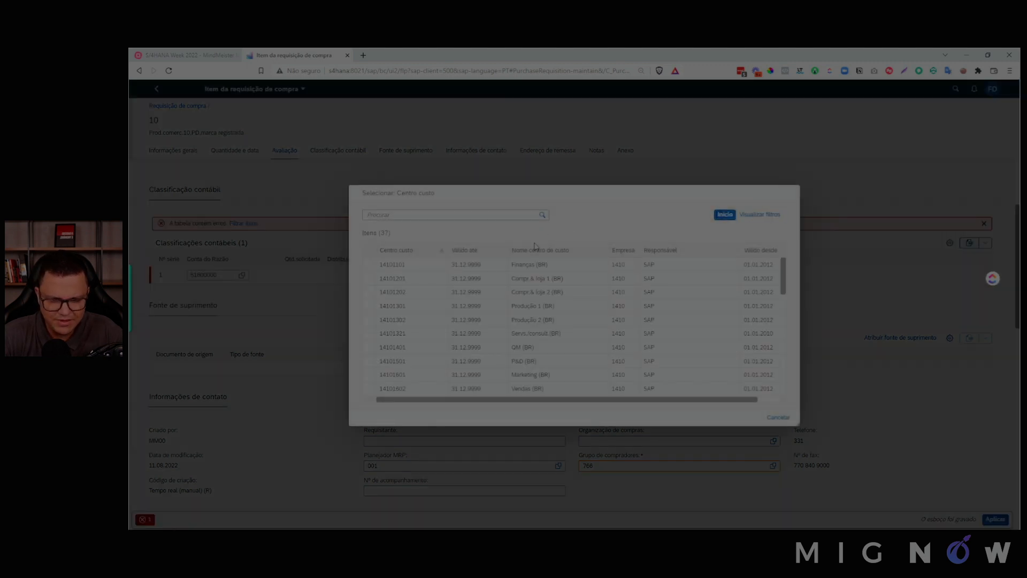
left_click(523, 265)
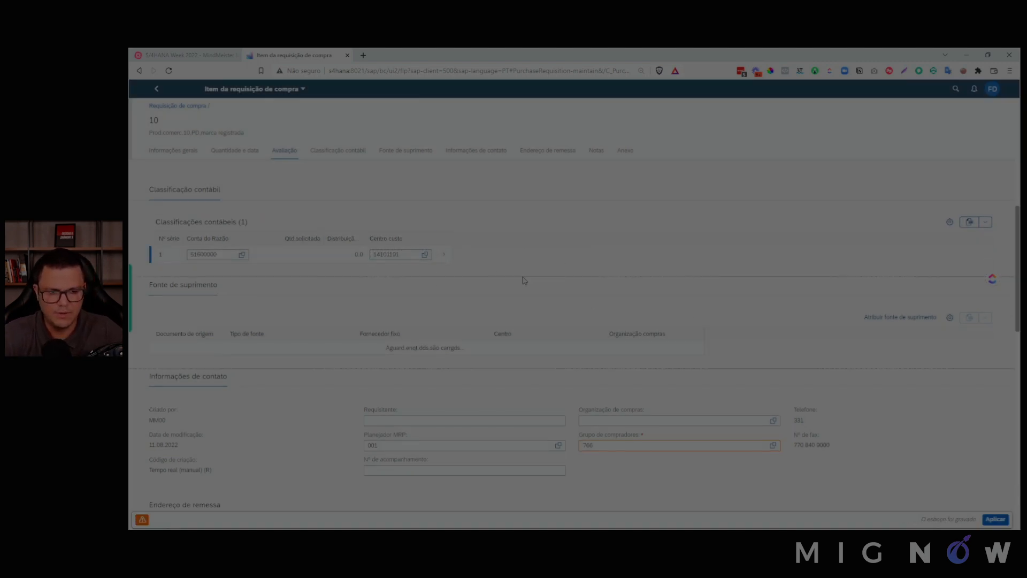
scroll(433, 274, "up", 10)
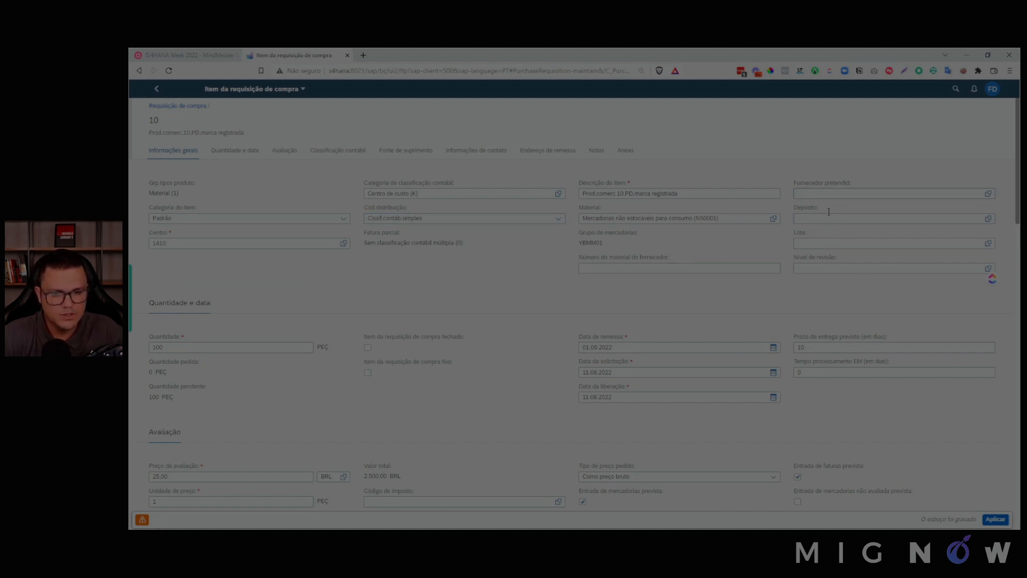
- Enter the requester's name in the contact information section
left_click(366, 152)
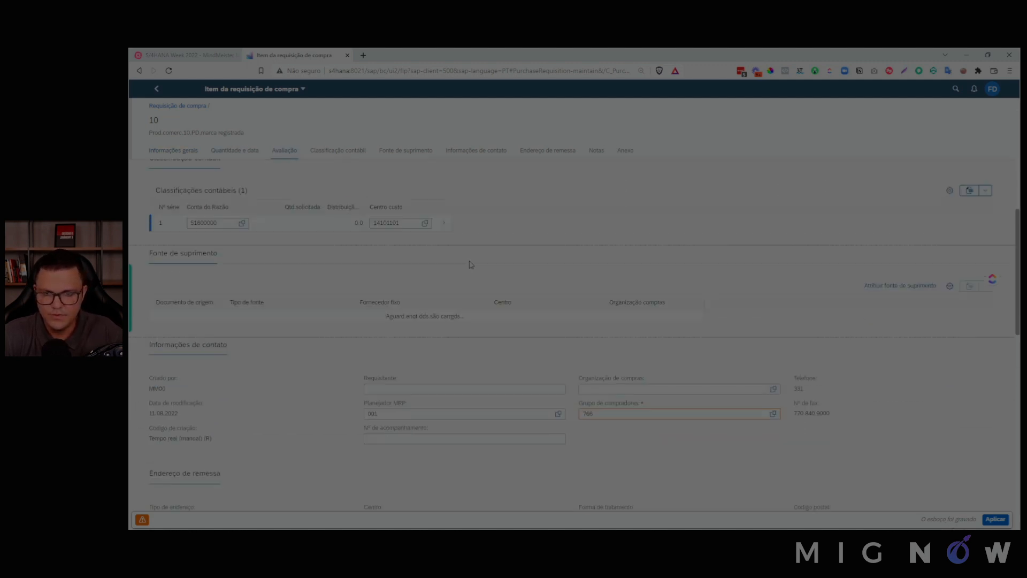
left_click(390, 151)
left_click(414, 286)
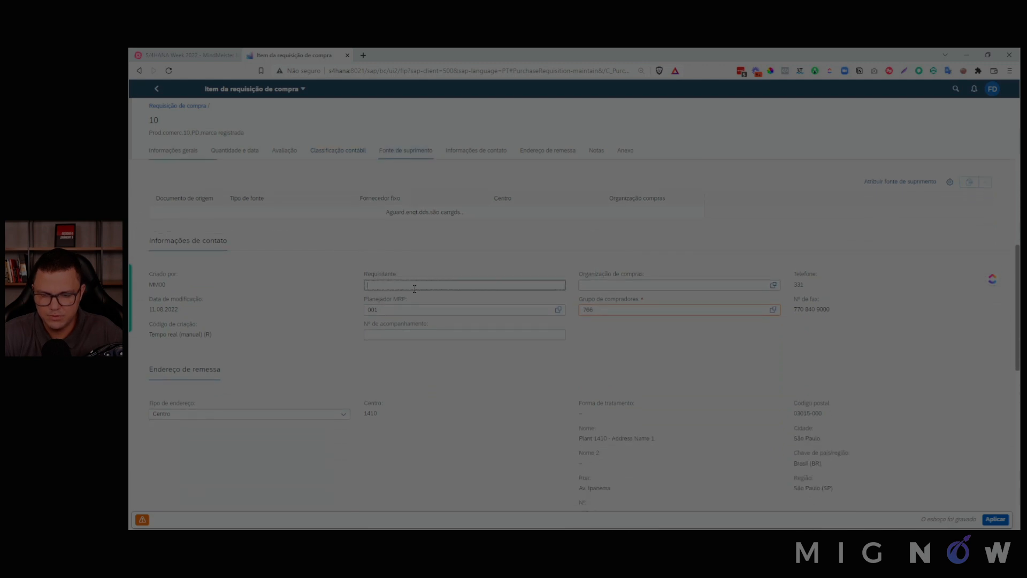
key("Caps_Lock")
type("Fabio De")
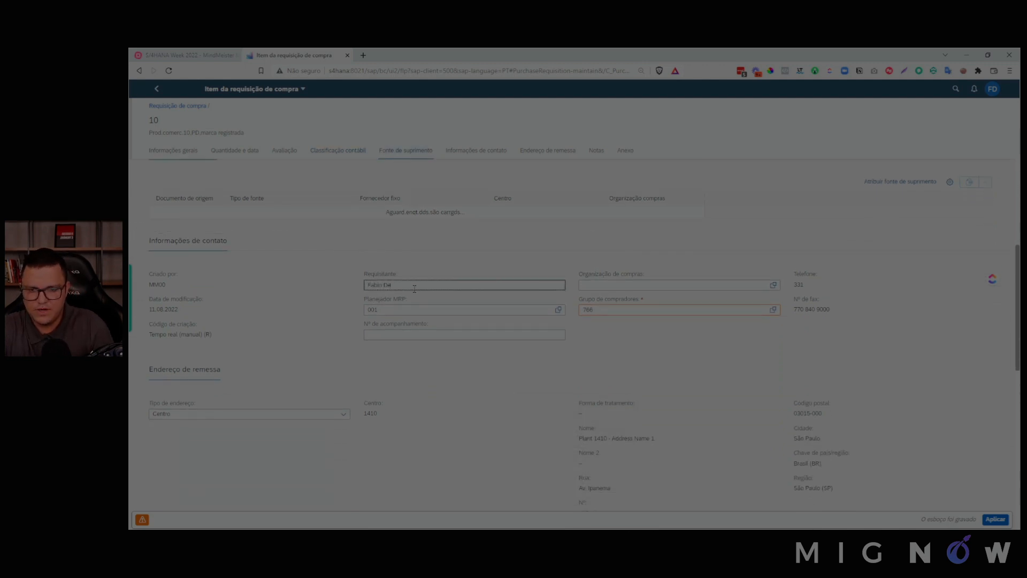
type("zan")
- Enter tracking number S4HANAWEEK for the item
left_click(418, 334)
key("Caps_Lock")
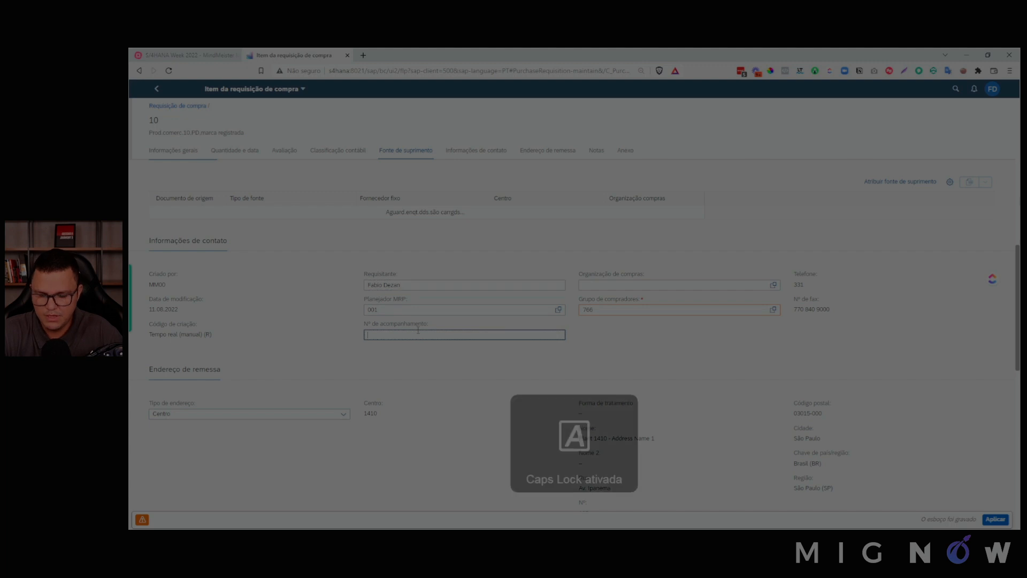
type("S4HANAWEEK")
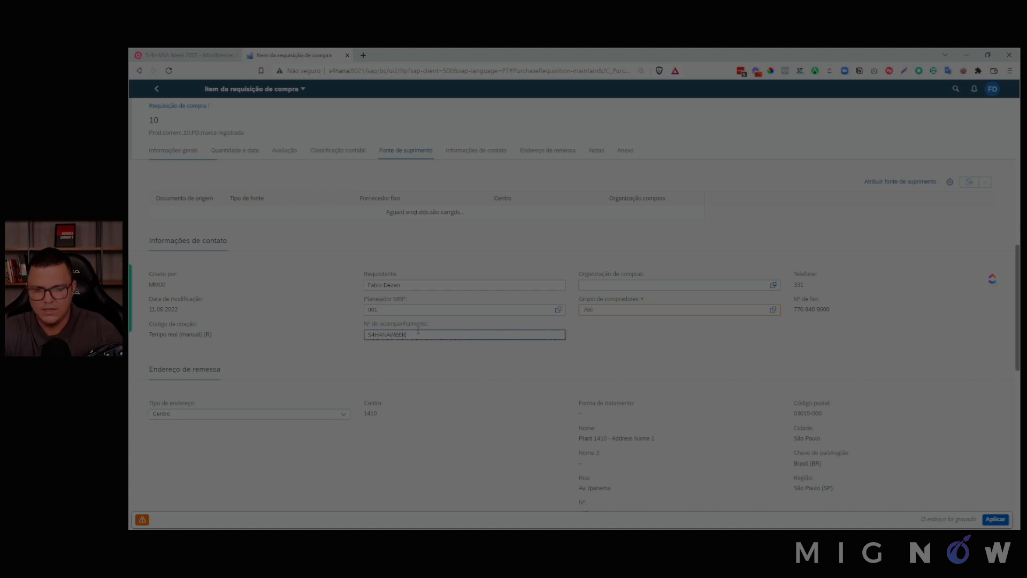
mouse_move(426, 324)
left_mouse_down()
mouse_move(370, 328)
mouse_move(438, 322)
left_mouse_up()
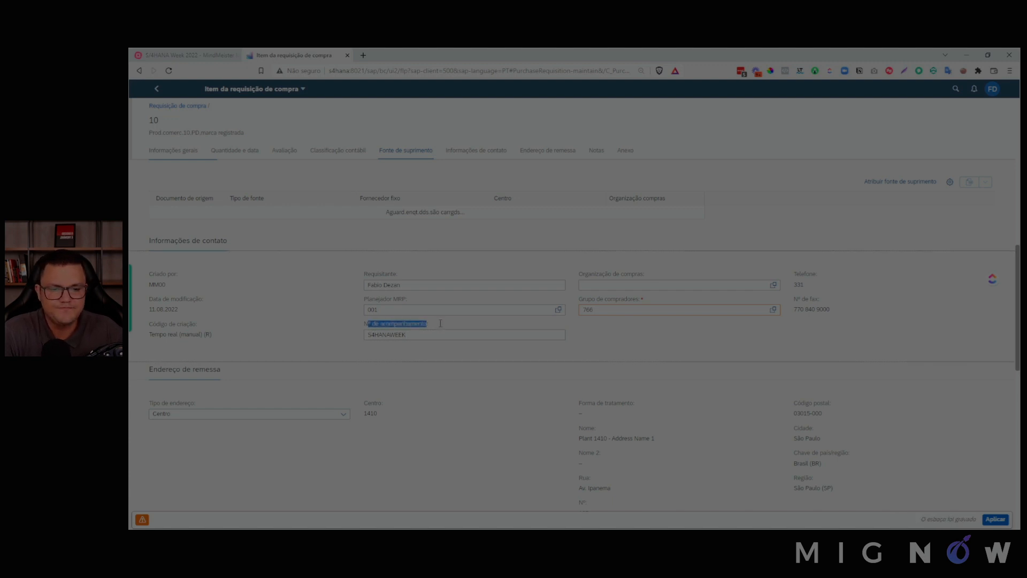
left_click(440, 323)
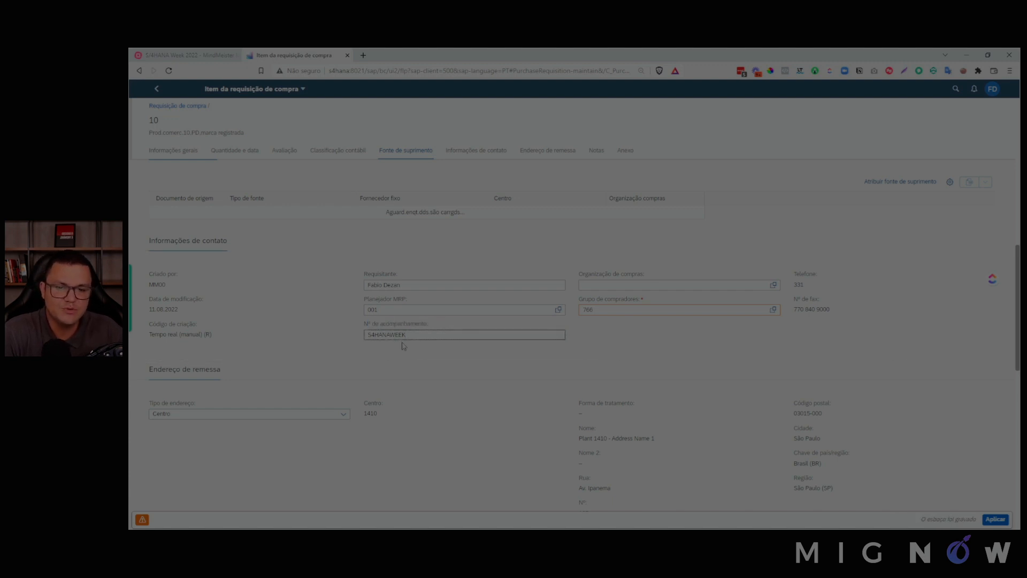
- Choose purchasing group Group 001 and purchasing organization 1410
left_click(773, 310)
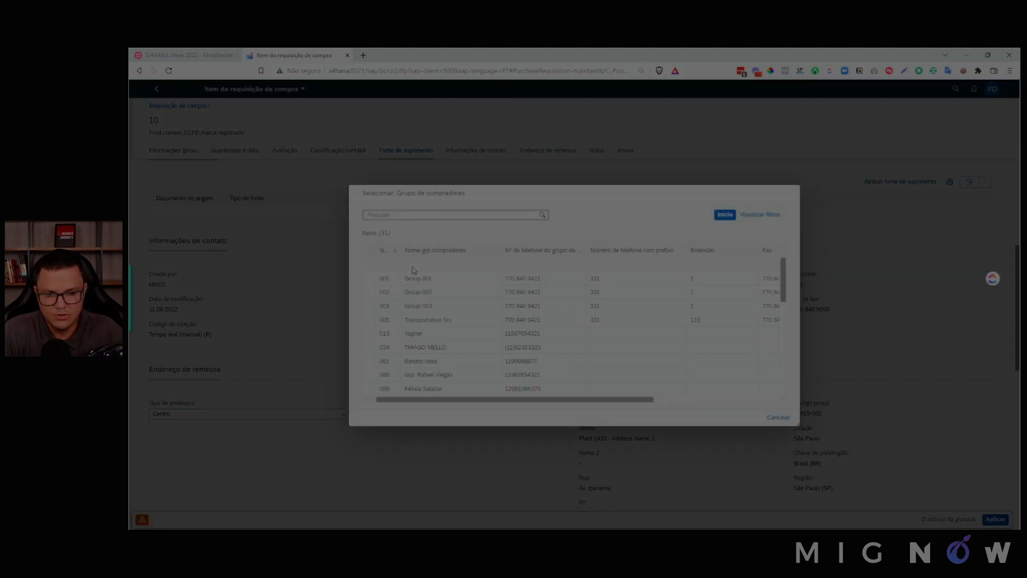
left_click(424, 280)
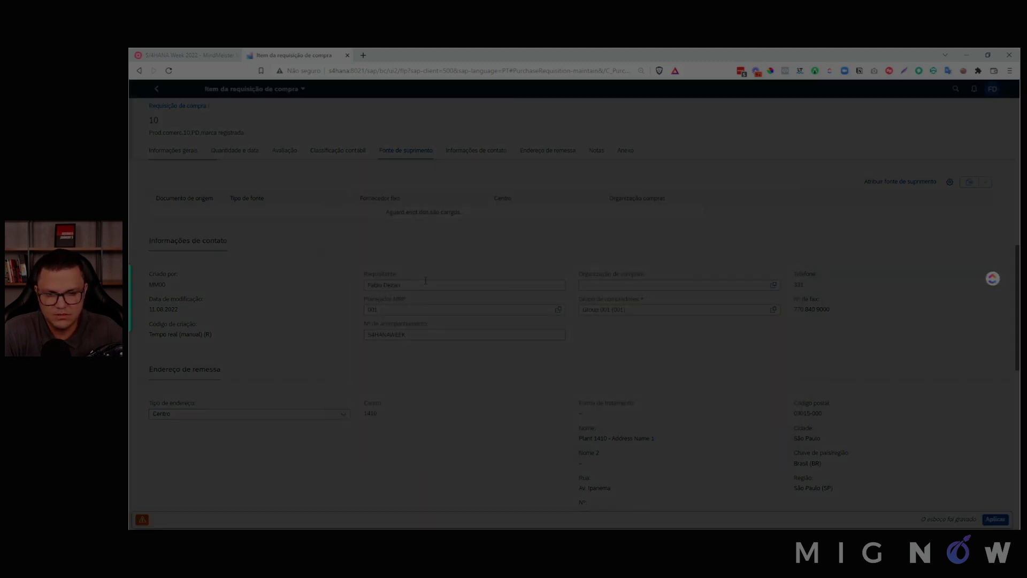
left_click(599, 286)
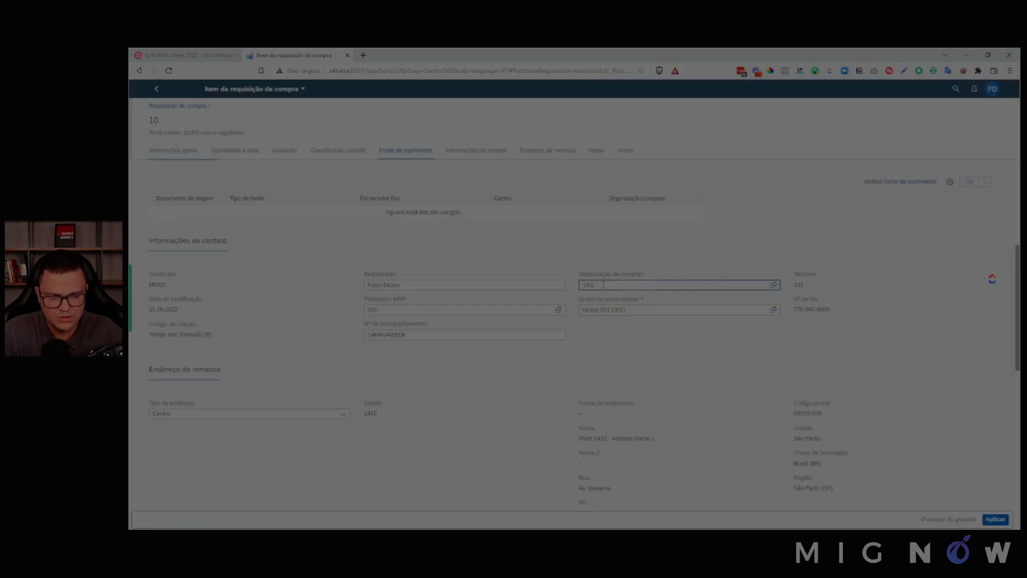
left_click(601, 266)
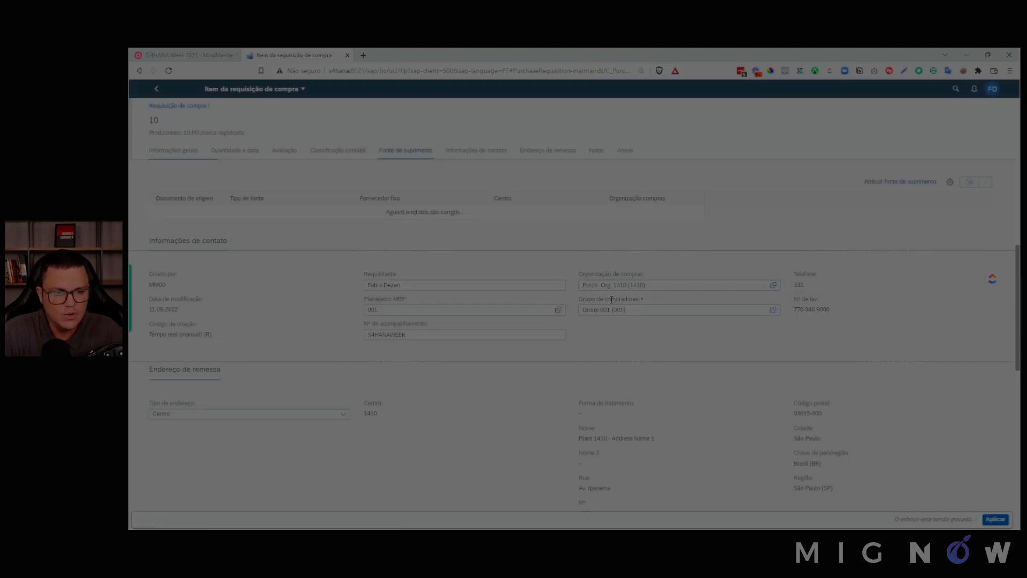
scroll(537, 274, "down", 5)
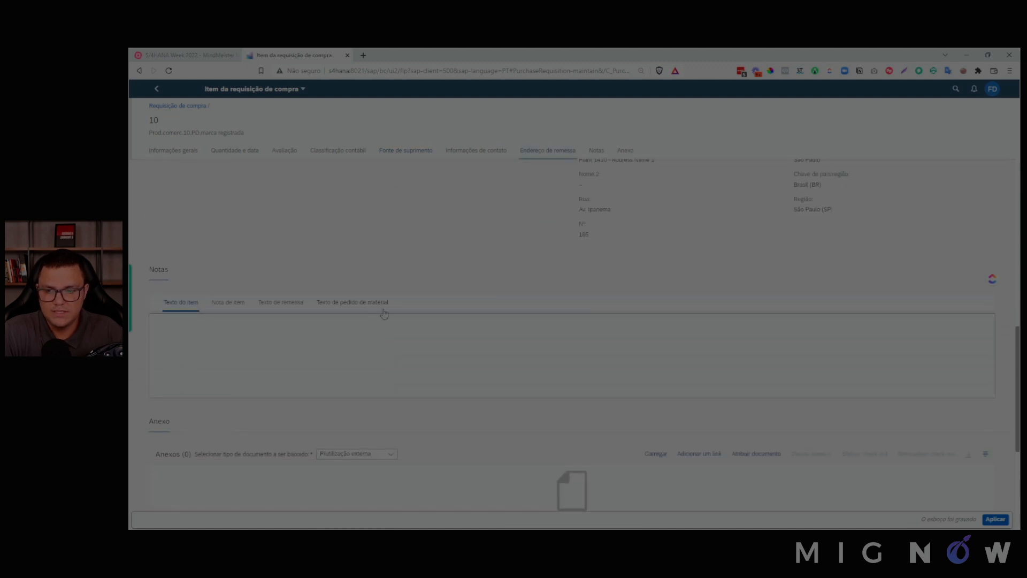
scroll(205, 343, "down", 3)
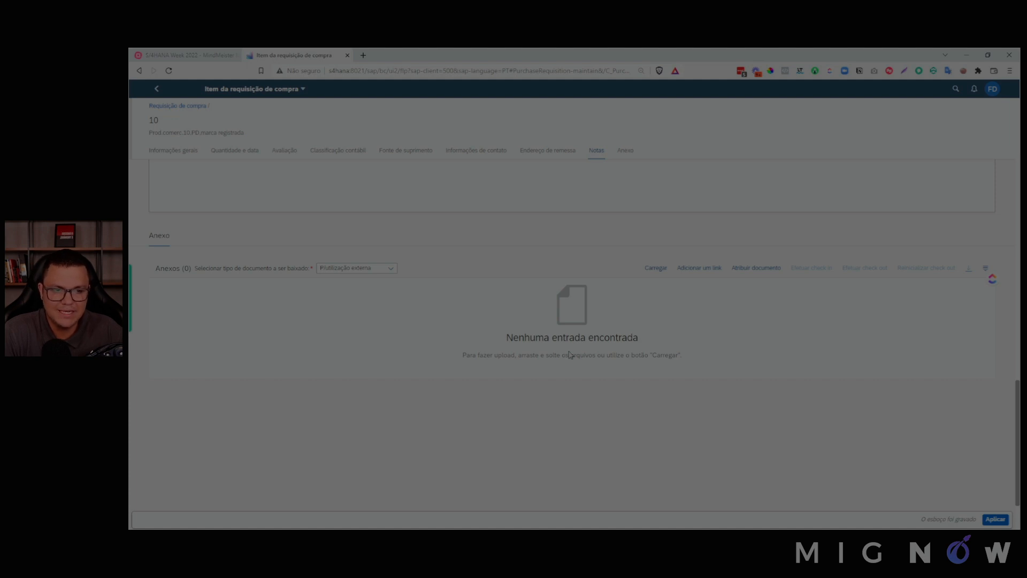
scroll(569, 354, "up", 7)
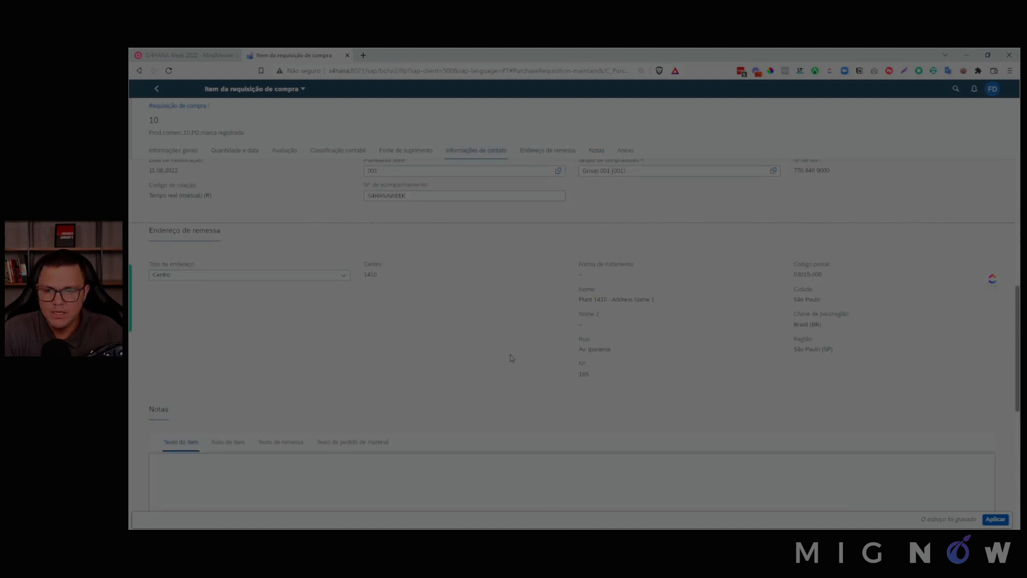
scroll(497, 353, "up", 5)
scroll(534, 337, "up", 1)
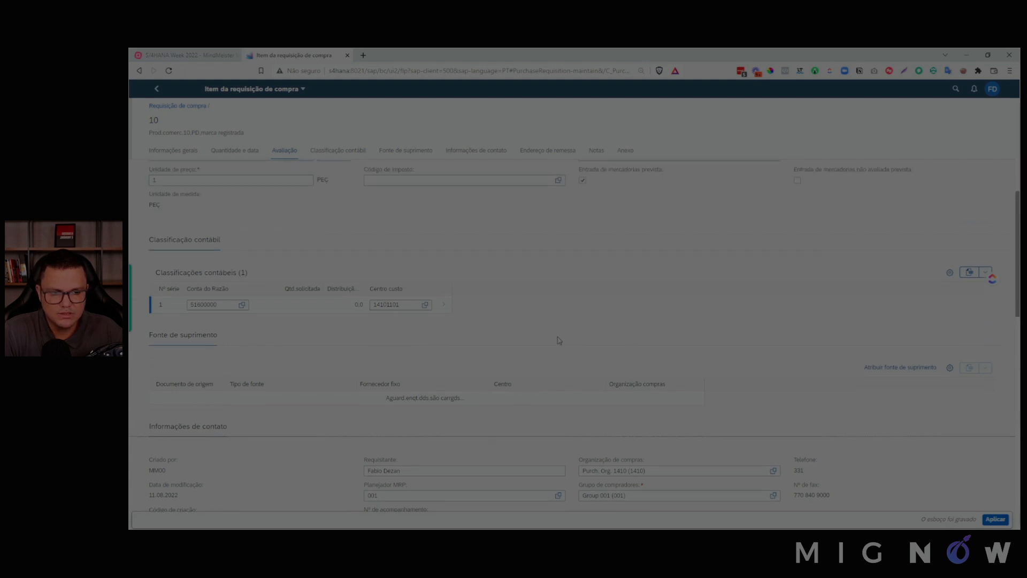
scroll(647, 316, "down", 2)
scroll(627, 282, "up", 8)
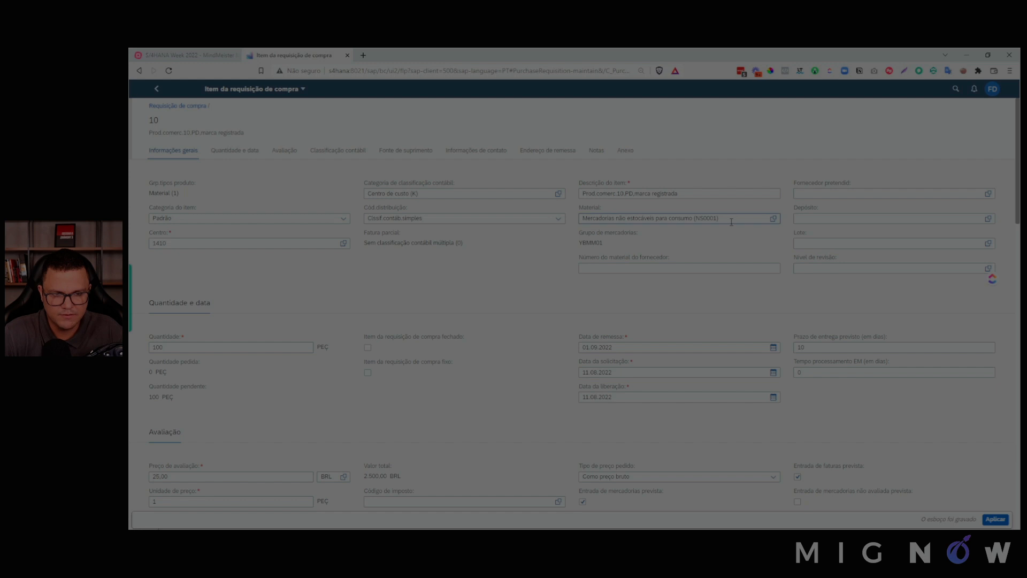
left_click(731, 219)
triple_click(721, 221)
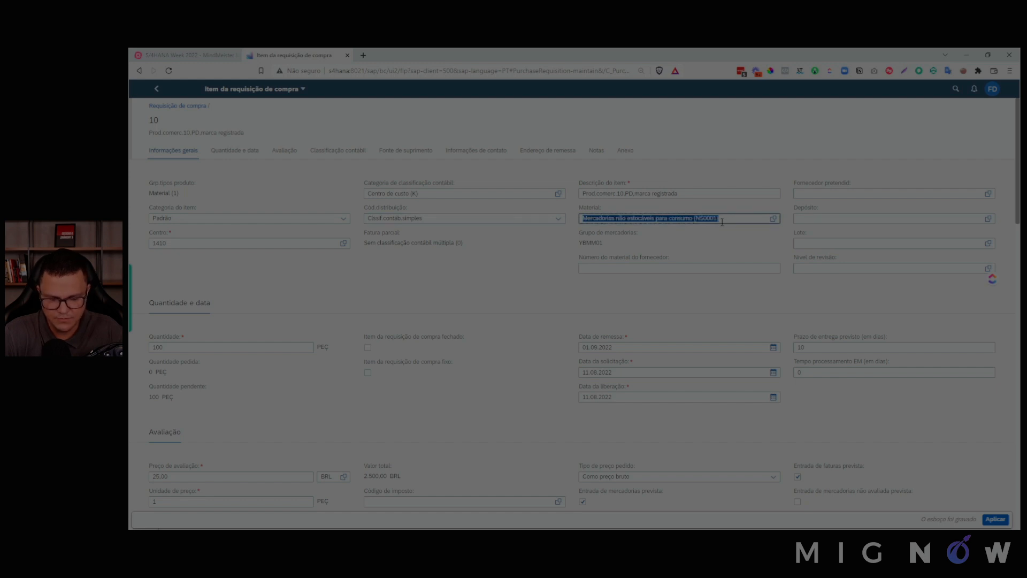
scroll(687, 325, "down", 10)
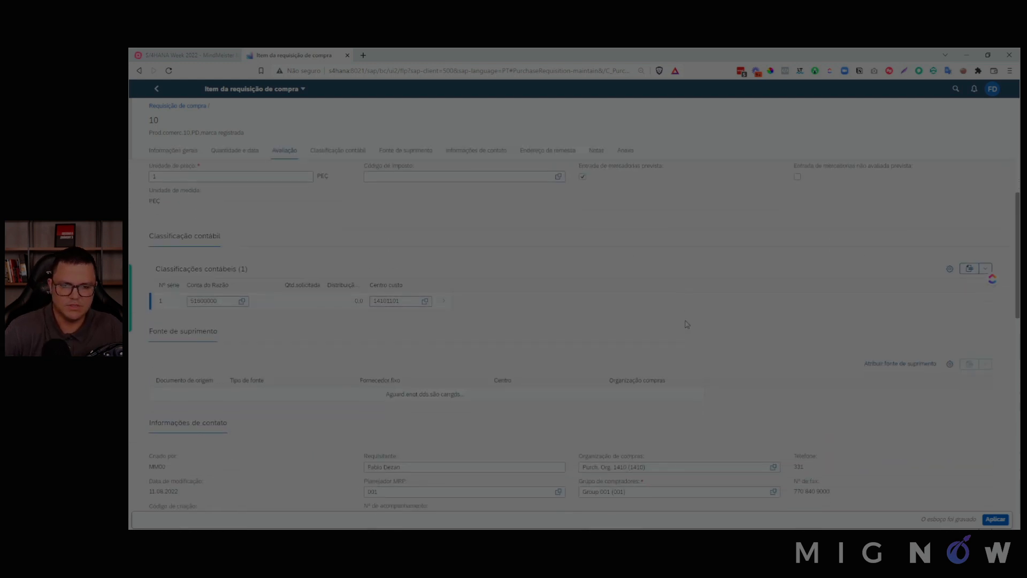
scroll(834, 217, "down", 3)
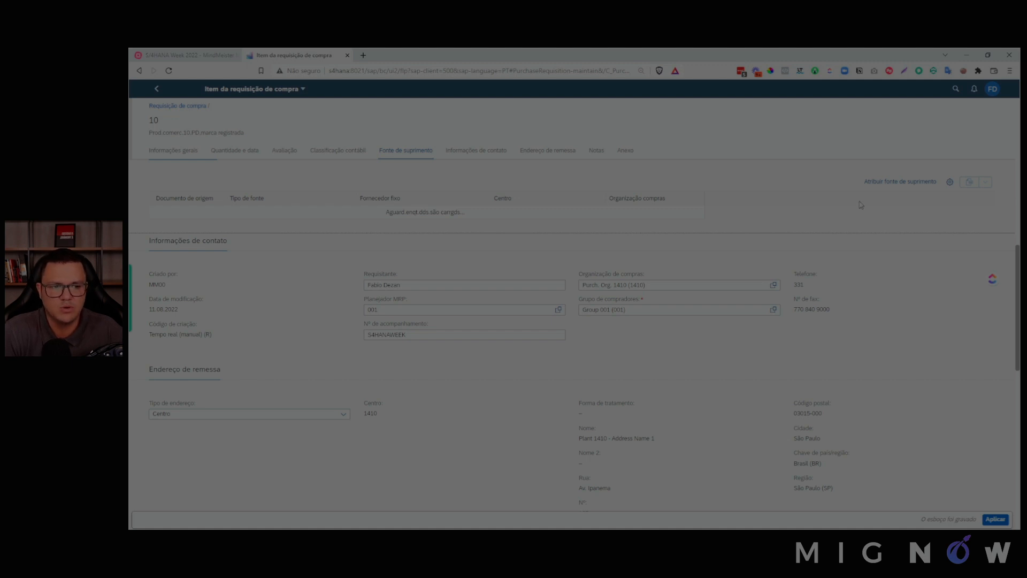
- Browse proposed, info record, contract, scheduling agreement and fixed supplier sources, assigning none
left_click(889, 181)
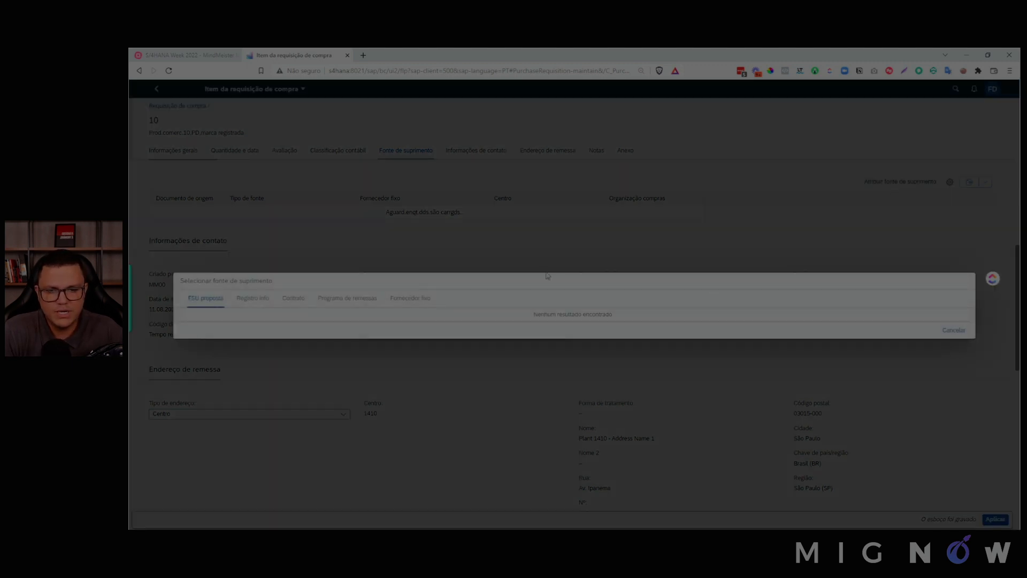
left_click(207, 277)
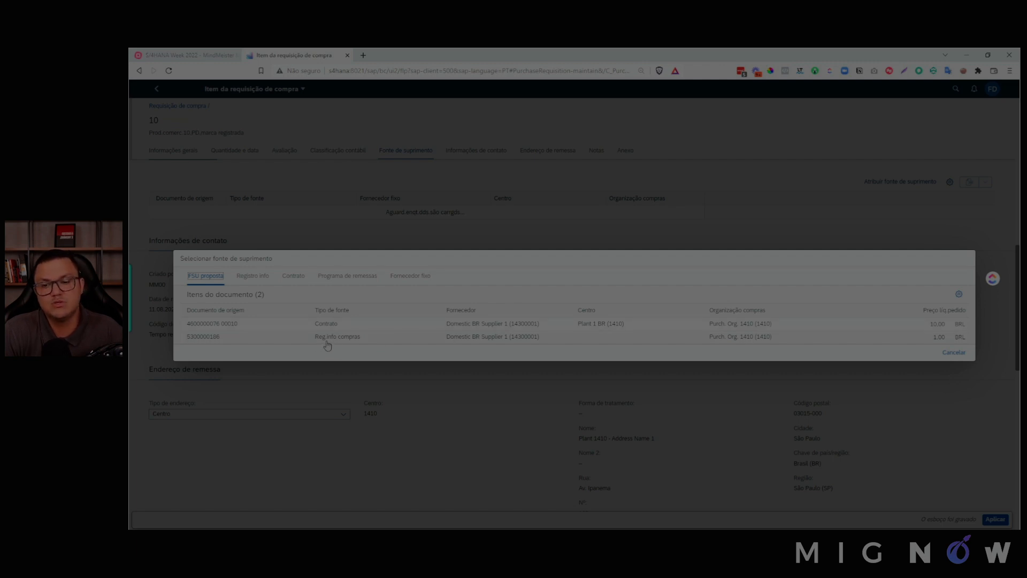
left_click(254, 278)
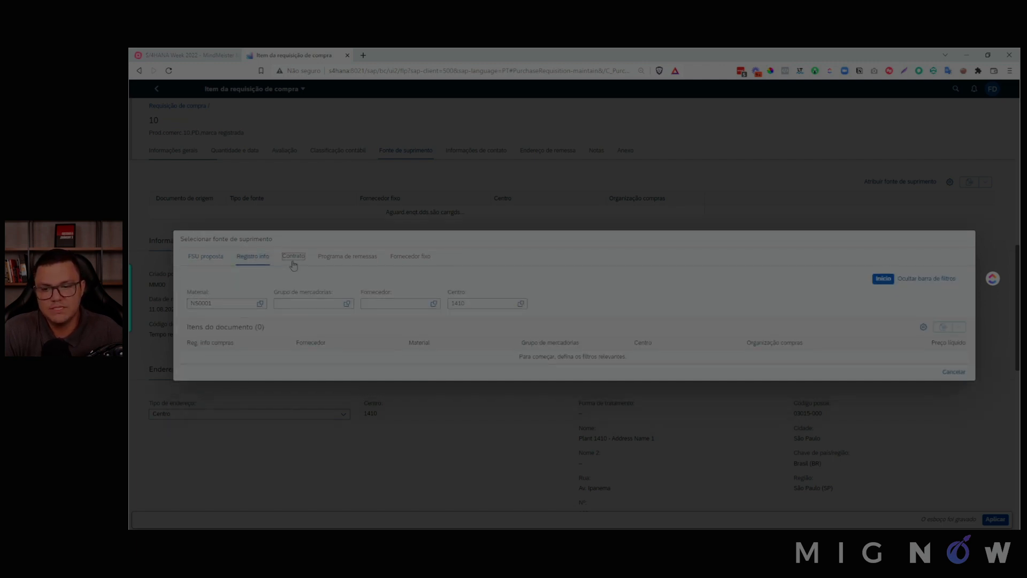
left_click(294, 257)
left_click(336, 259)
left_click(403, 258)
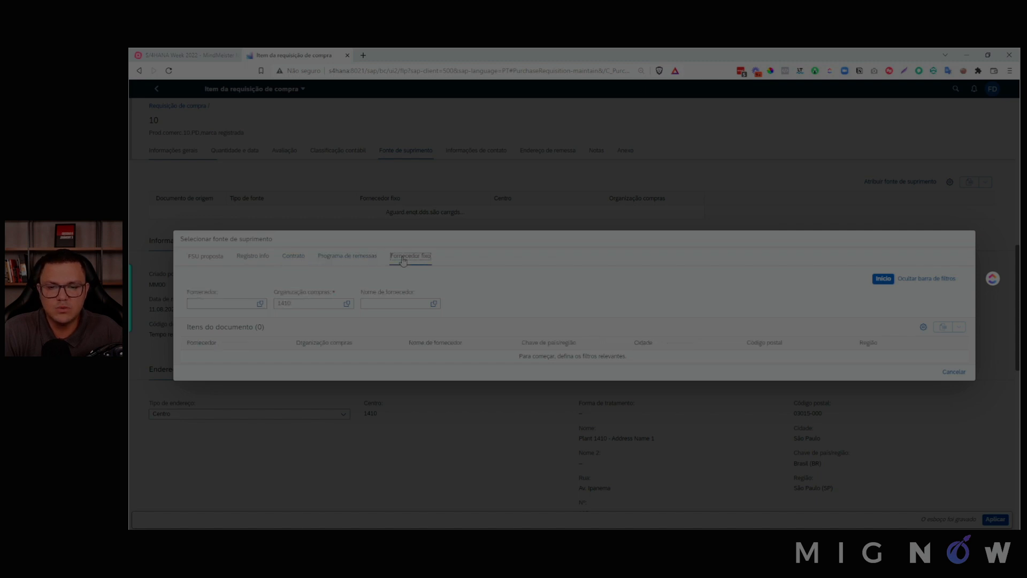
left_click(342, 256)
left_click(405, 257)
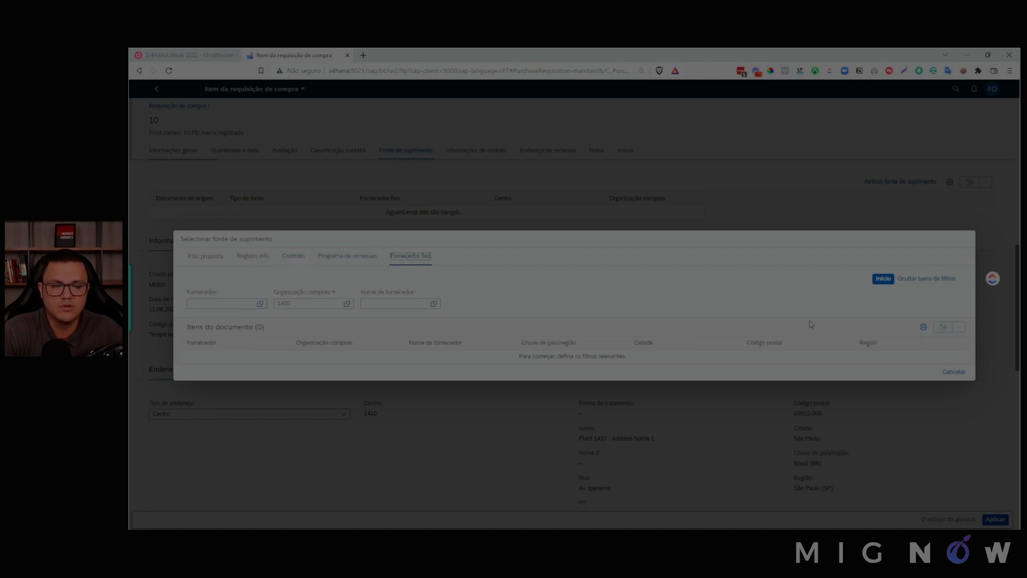
left_click(954, 371)
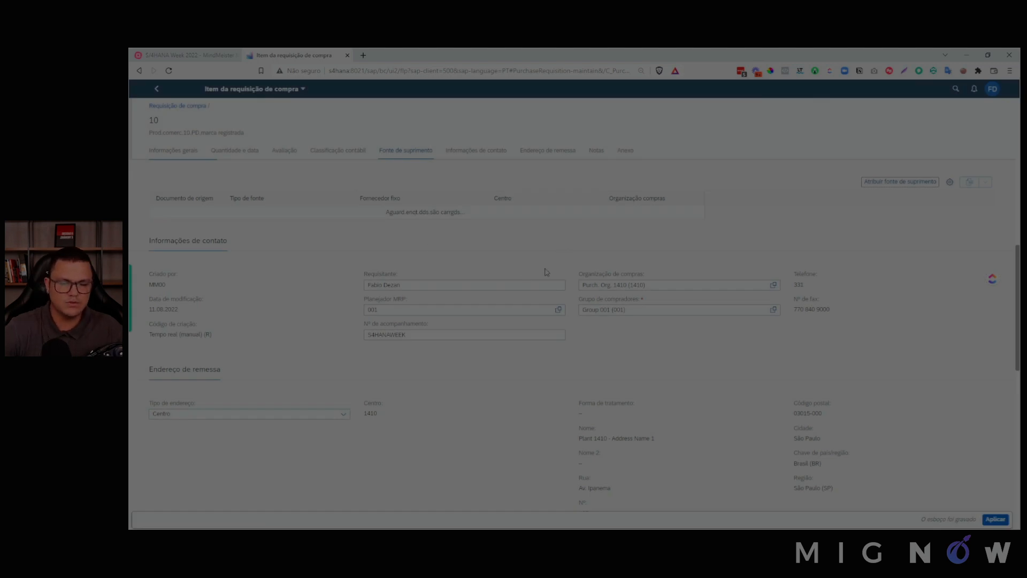
- Apply the item changes and return to the requisition
scroll(533, 267, "down", 9)
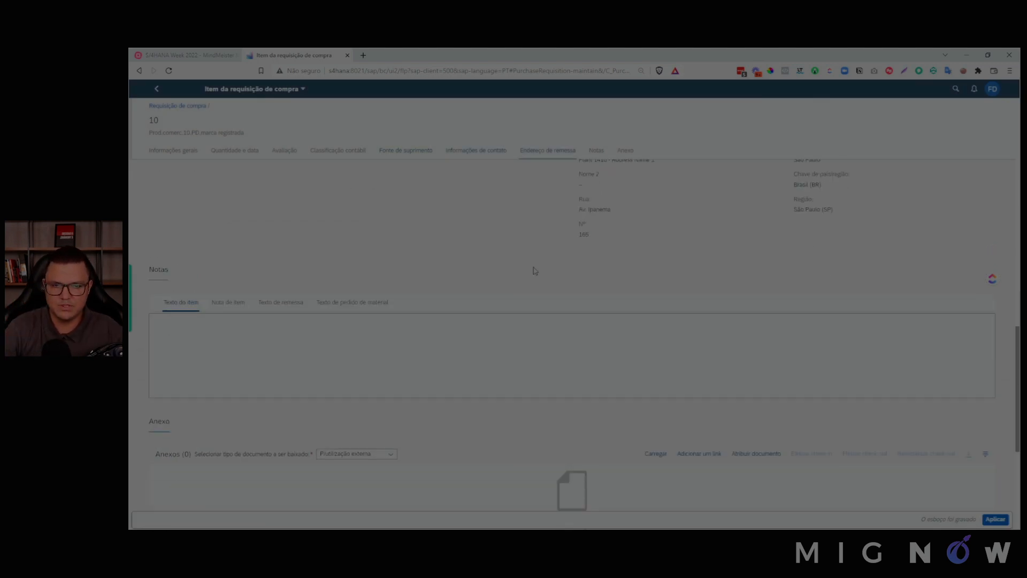
scroll(535, 267, "up", 10)
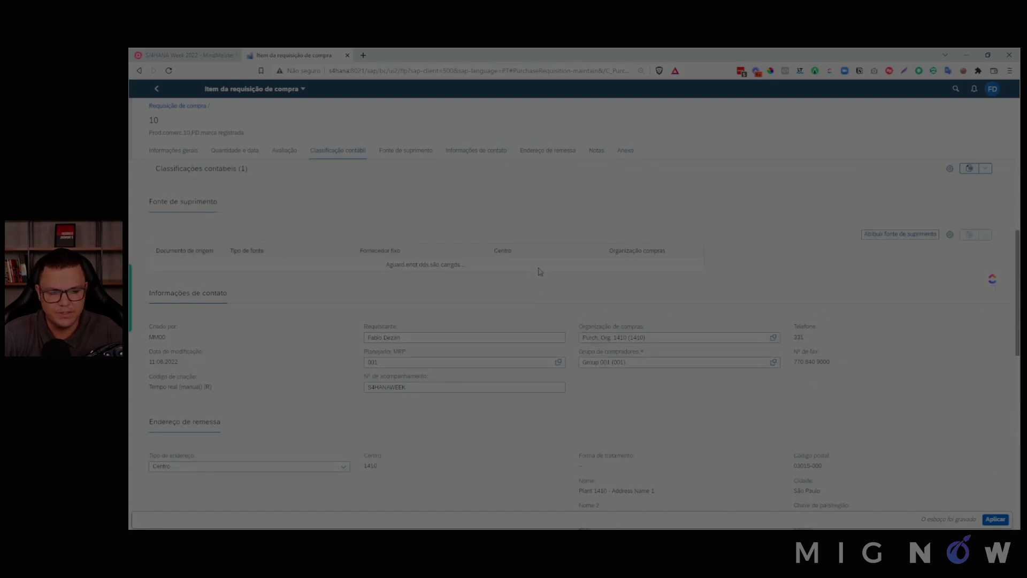
left_click(1008, 519)
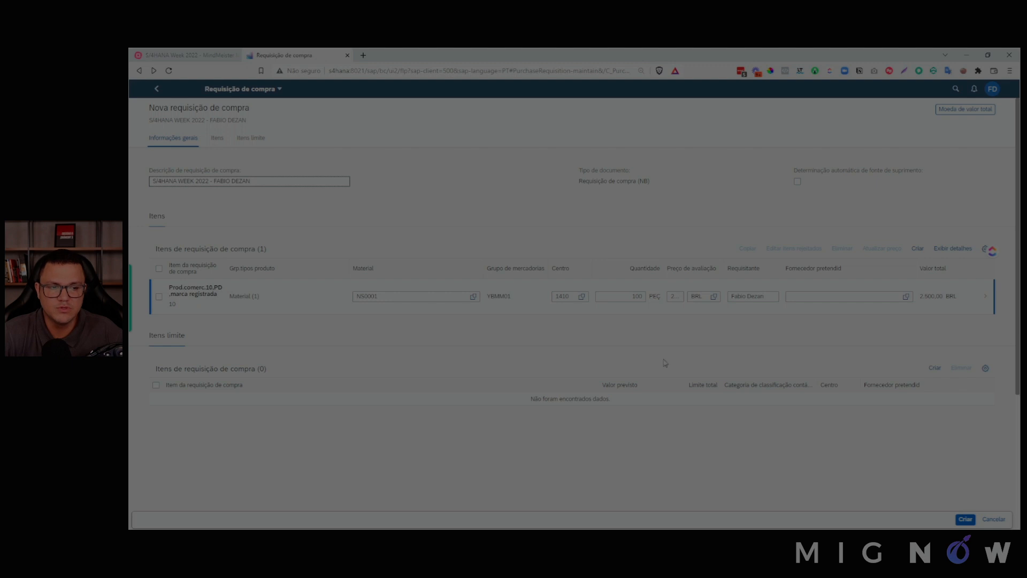
- Open the Criar dropdown in the requisition items table
left_click(917, 249)
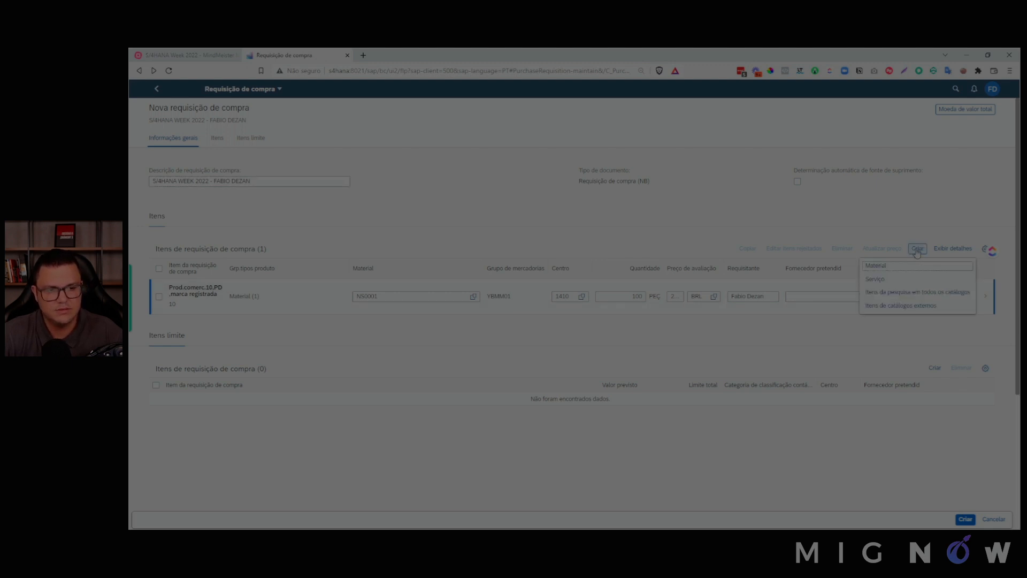
left_click(914, 295)
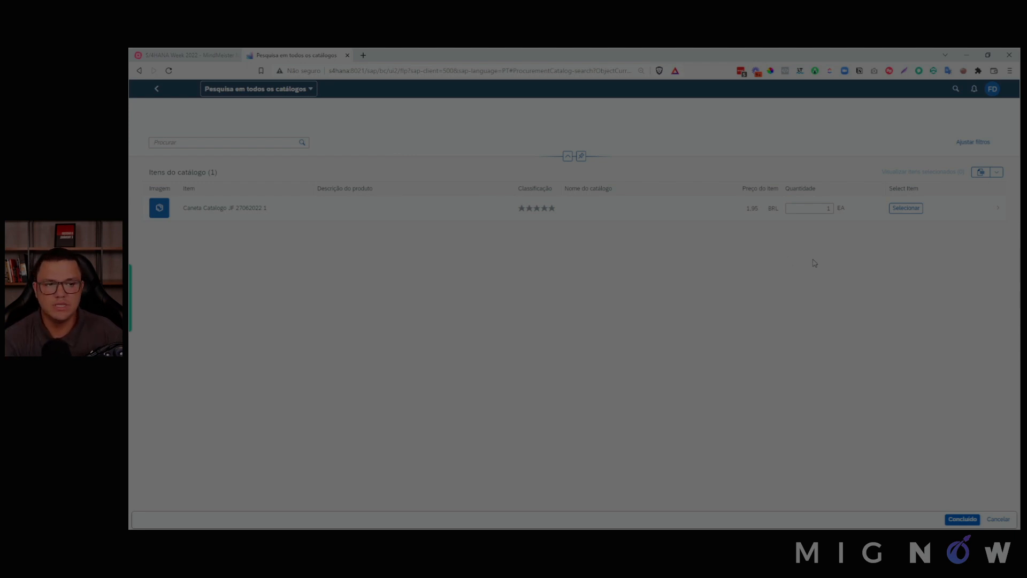
left_click(814, 210)
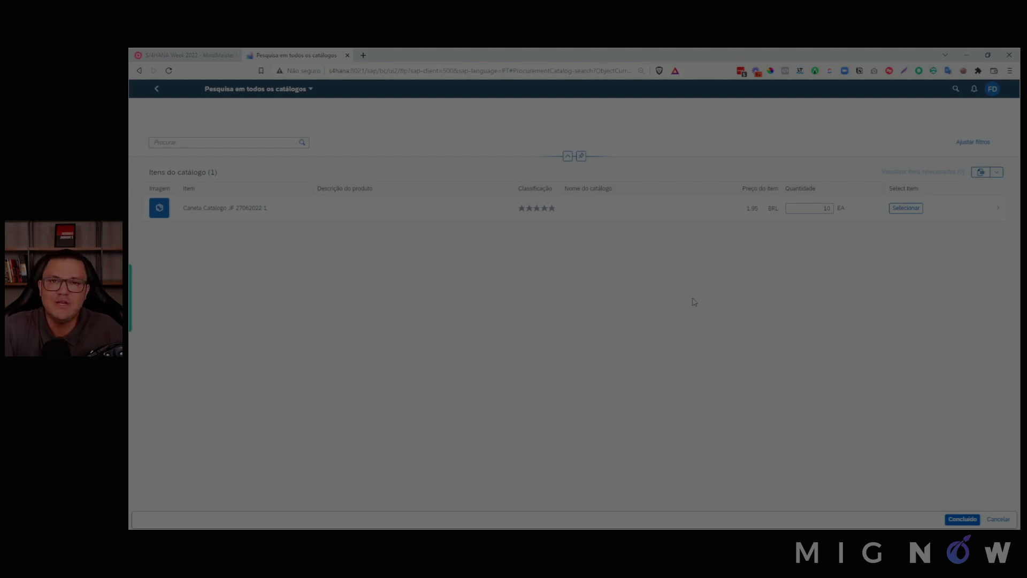
left_click(996, 521)
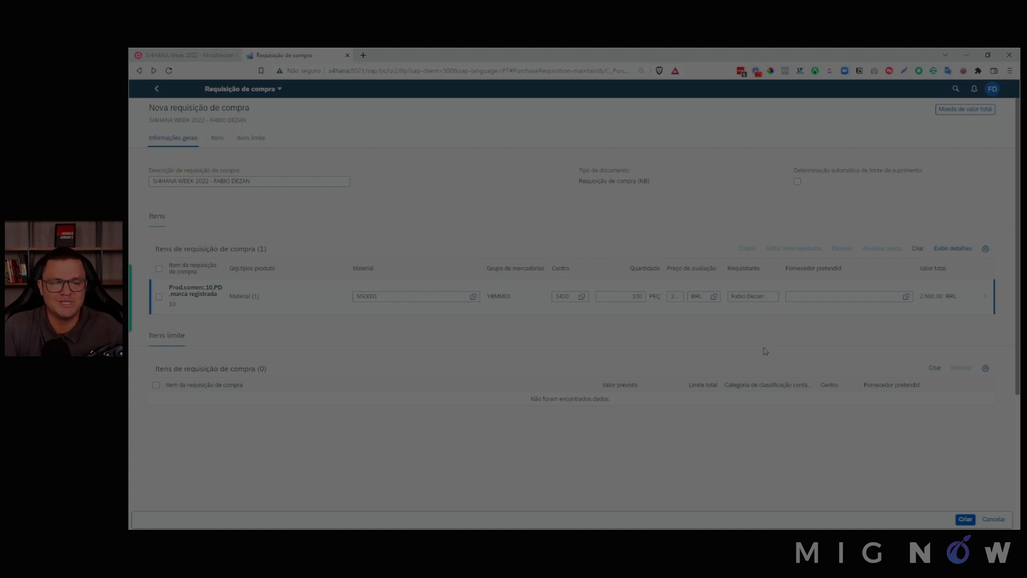
- Create requisition 10000272, note its 2.500,00 BRL total, and go back to the requisition list
scroll(712, 342, "down", 4)
scroll(699, 334, "up", 5)
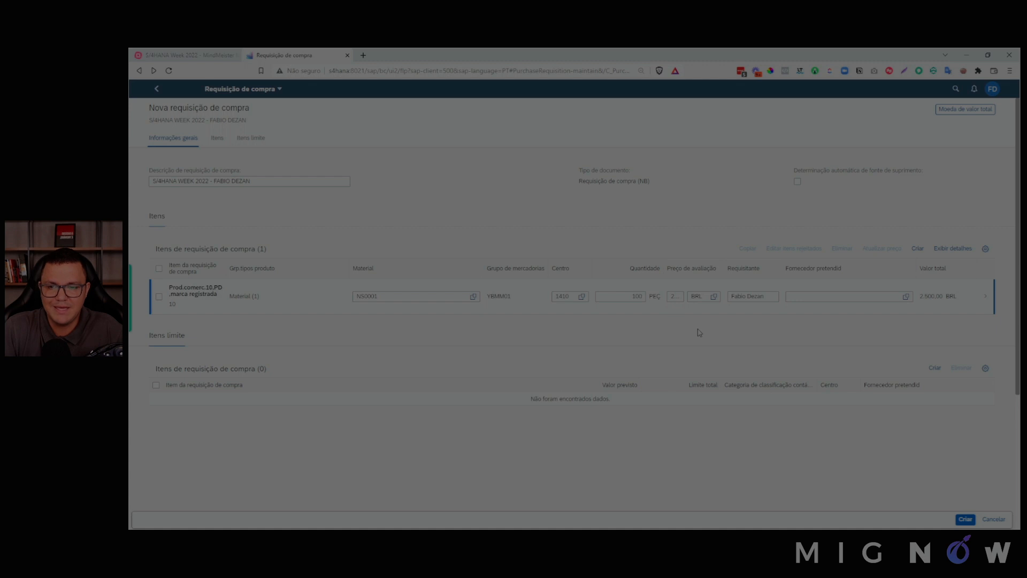
left_click(965, 519)
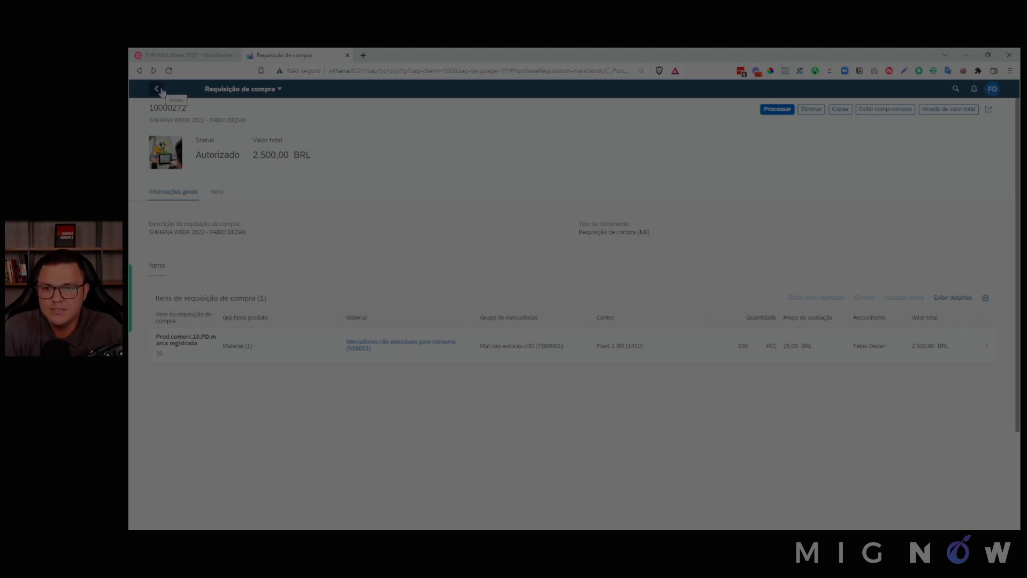
left_click_drag(315, 161, 252, 155)
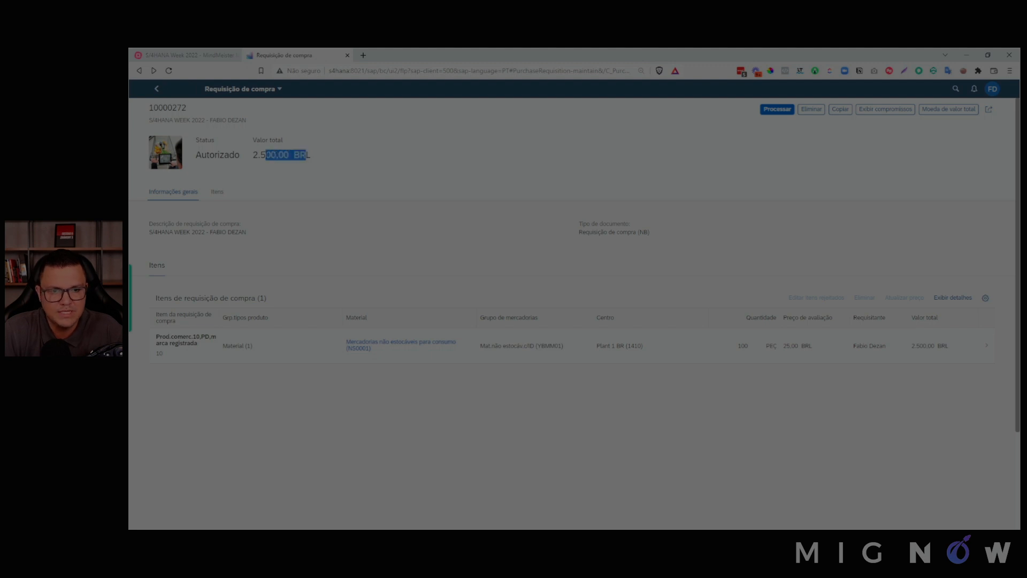
left_click(156, 88)
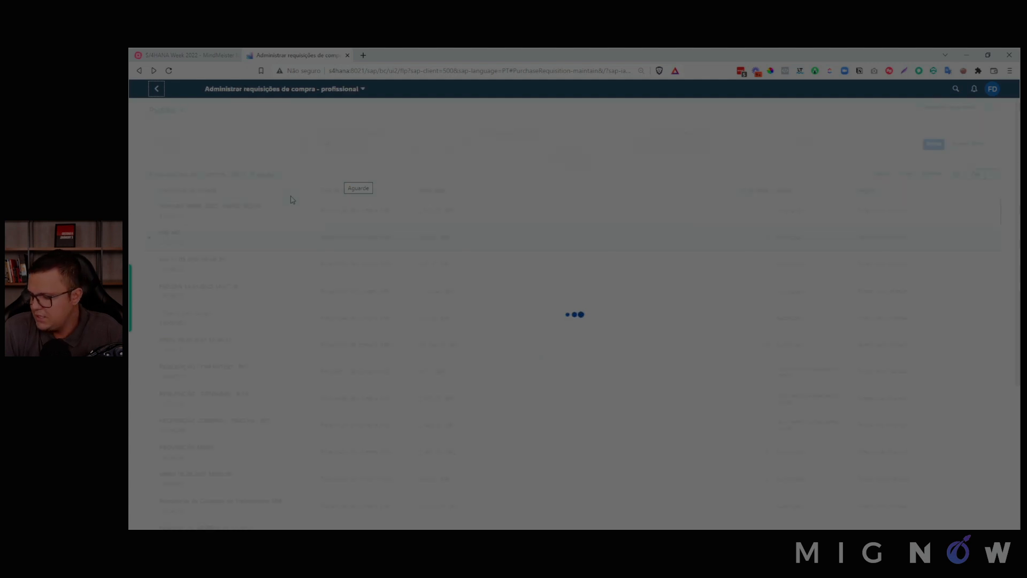
- Copy requisition 10000272 into new requisition 10000273, then go back to the list
left_click(149, 210)
left_click(881, 174)
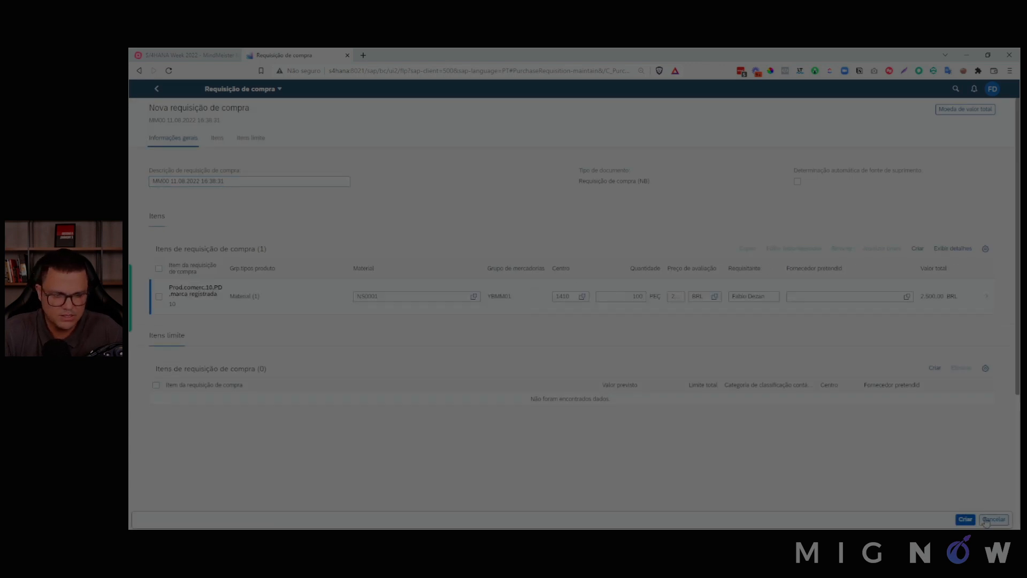
left_click(966, 518)
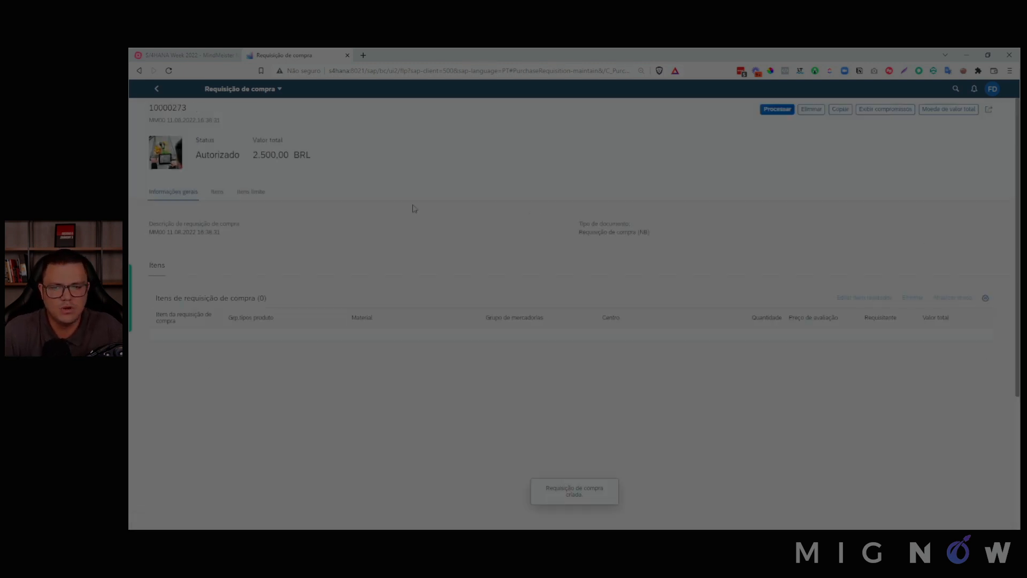
left_click(157, 92)
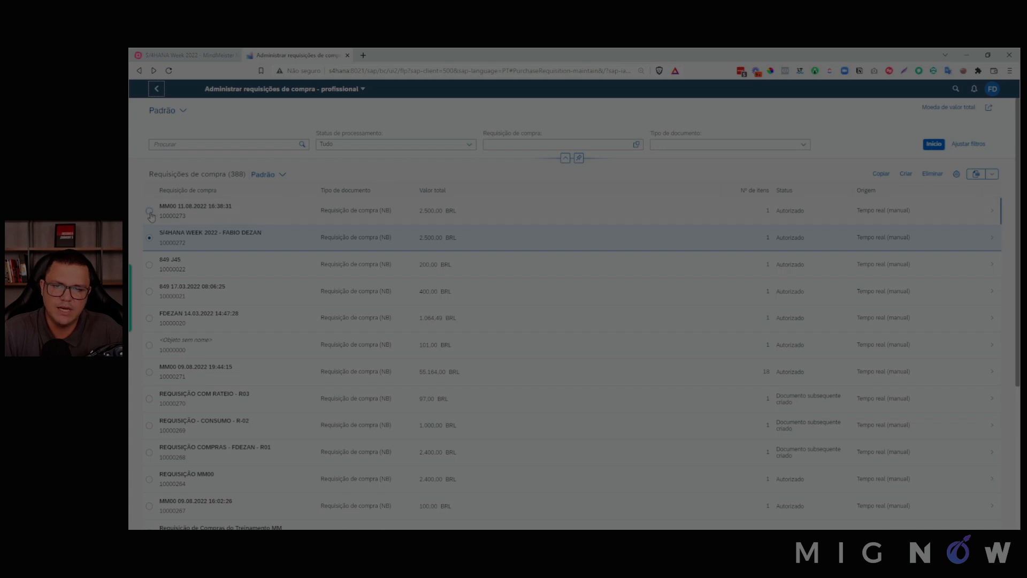
- Inspect REQUISIÇÃO COM RATEIO - R03 and its material details, then switch to the S/4HANA Week 2022 map
left_click(150, 212)
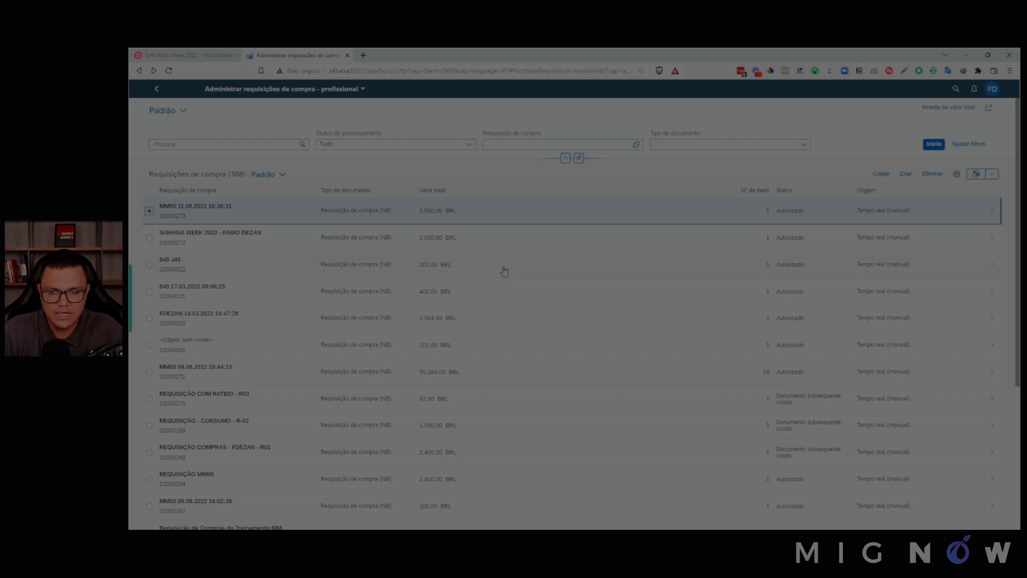
left_click(521, 401)
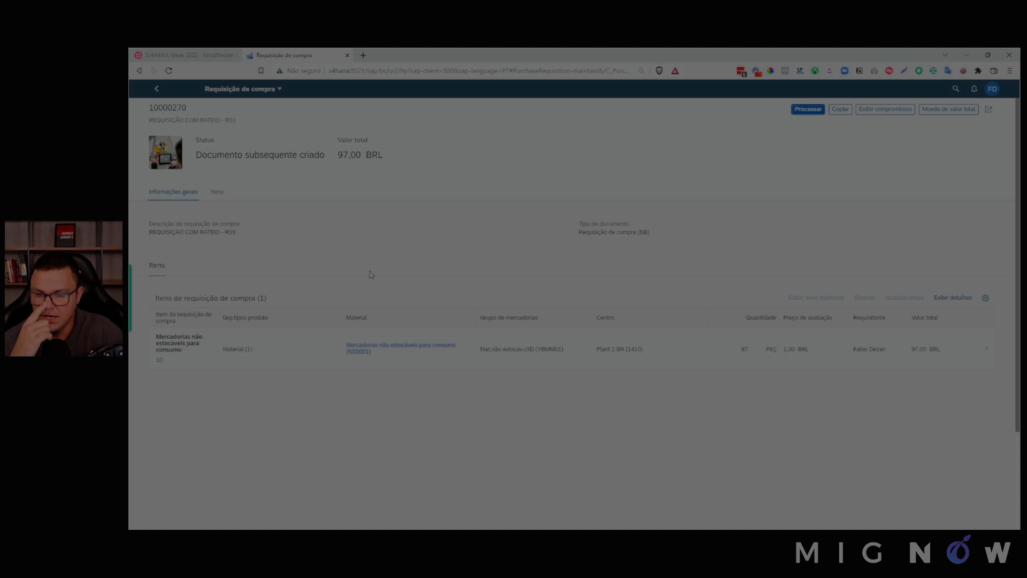
left_click(372, 350)
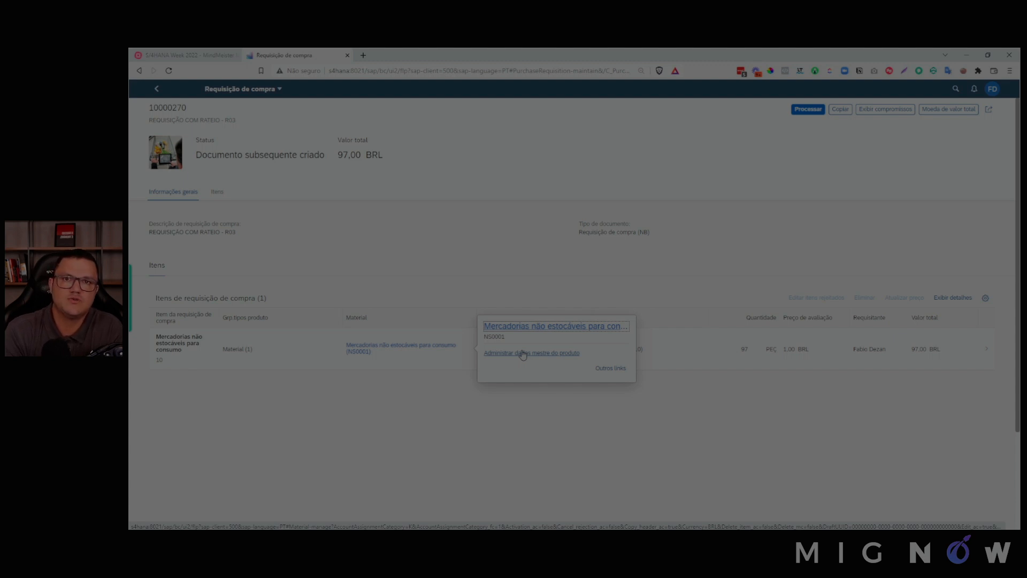
left_click(525, 258)
left_click(158, 91)
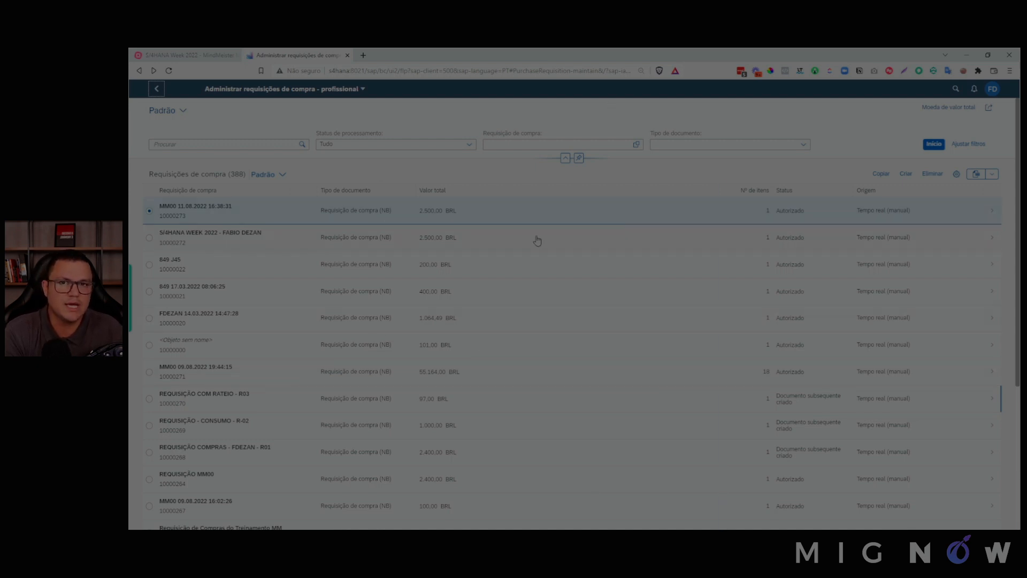
left_click(193, 53)
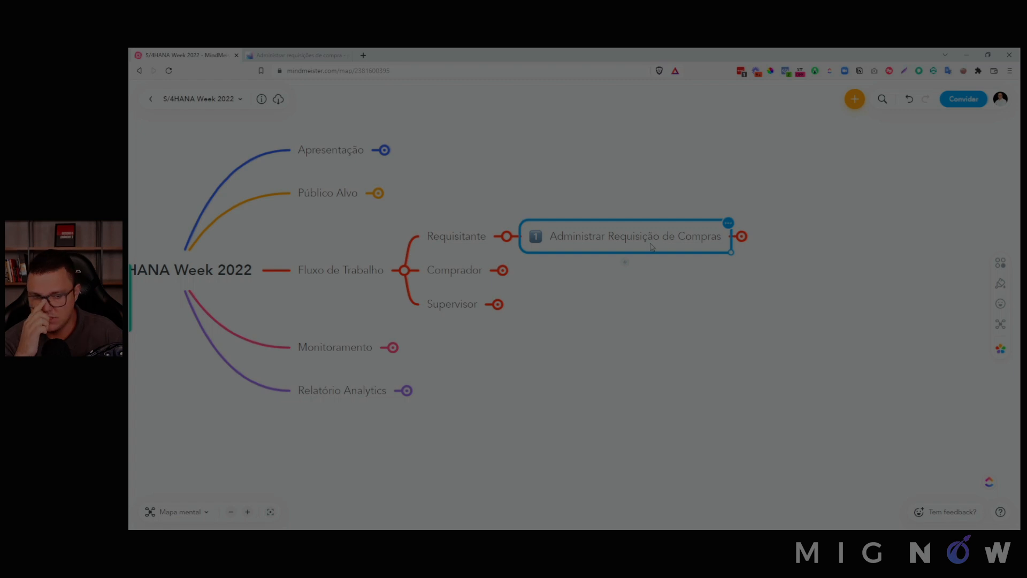
- Expand Funcionalidades to show Catálogo de Material and Fonte de Suprimentos, collapse it, and return to SAP
left_click(741, 238)
left_click(882, 237)
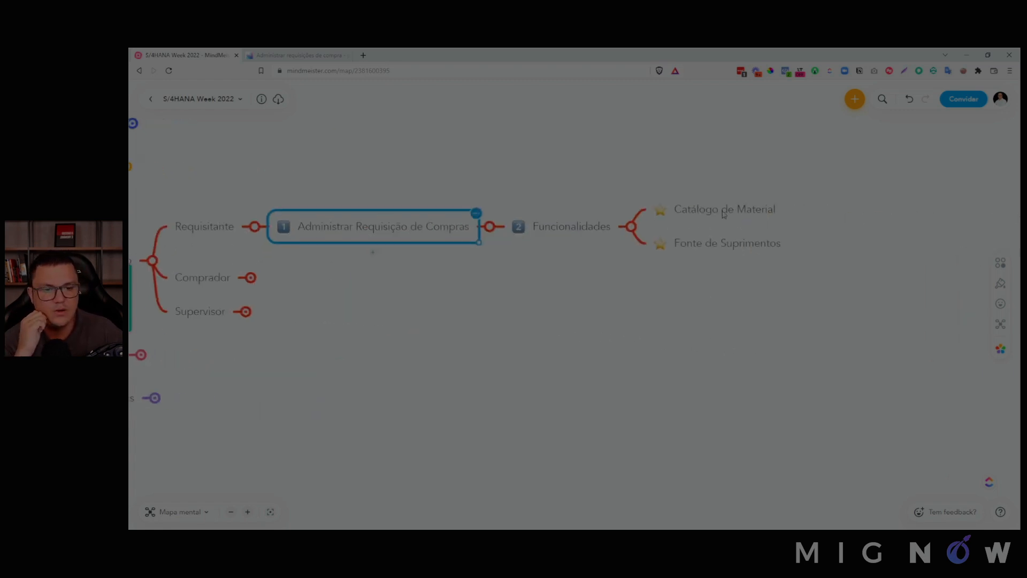
left_click(725, 215)
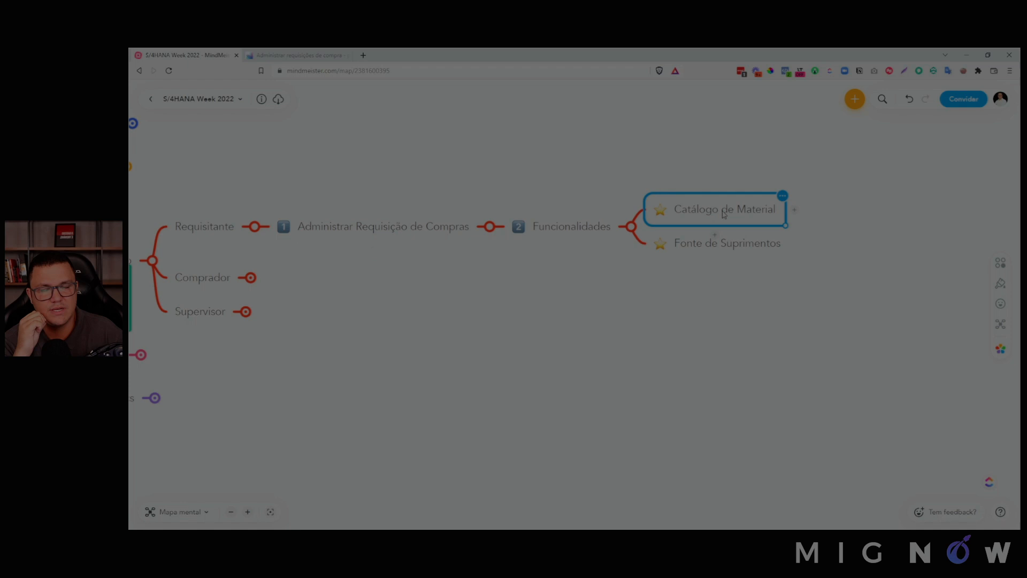
left_click(748, 246)
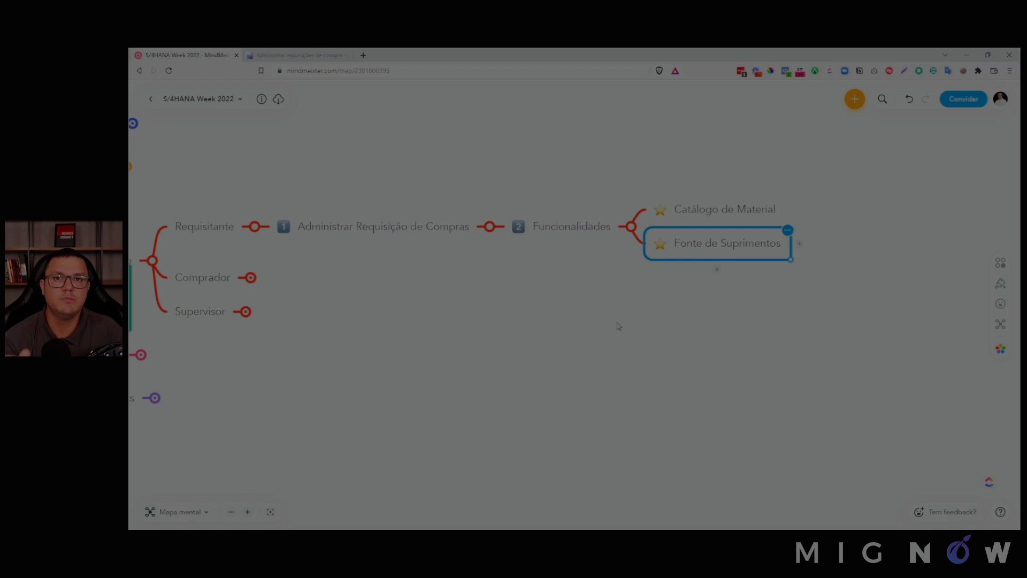
left_click(631, 229)
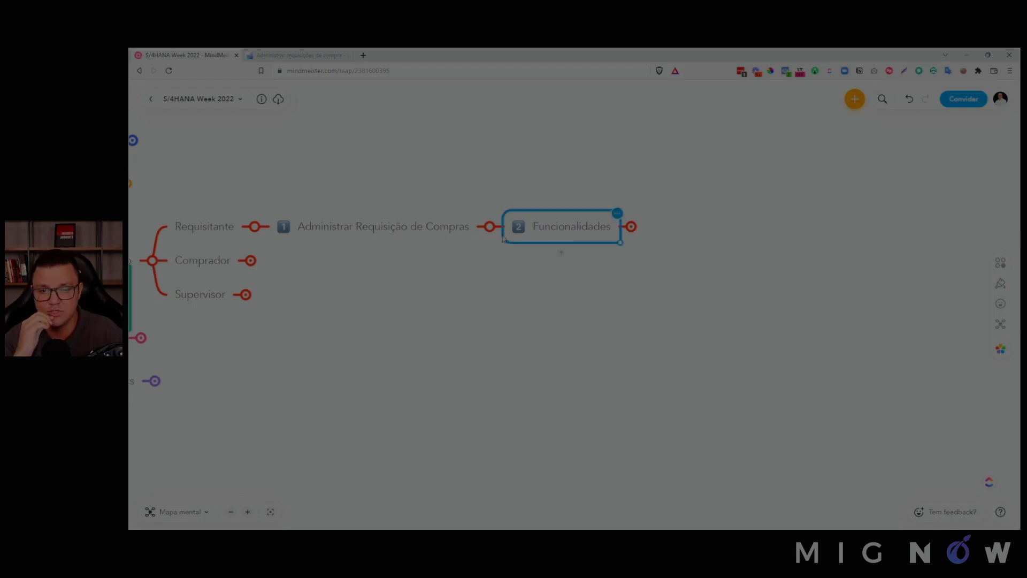
left_click(490, 229)
left_click_drag(400, 308, 512, 293)
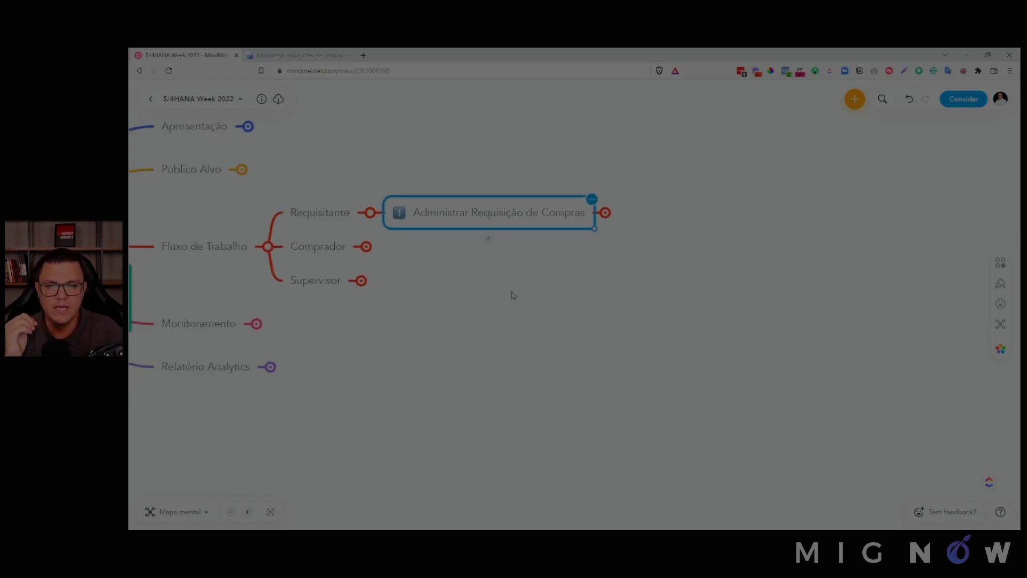
left_click(295, 56)
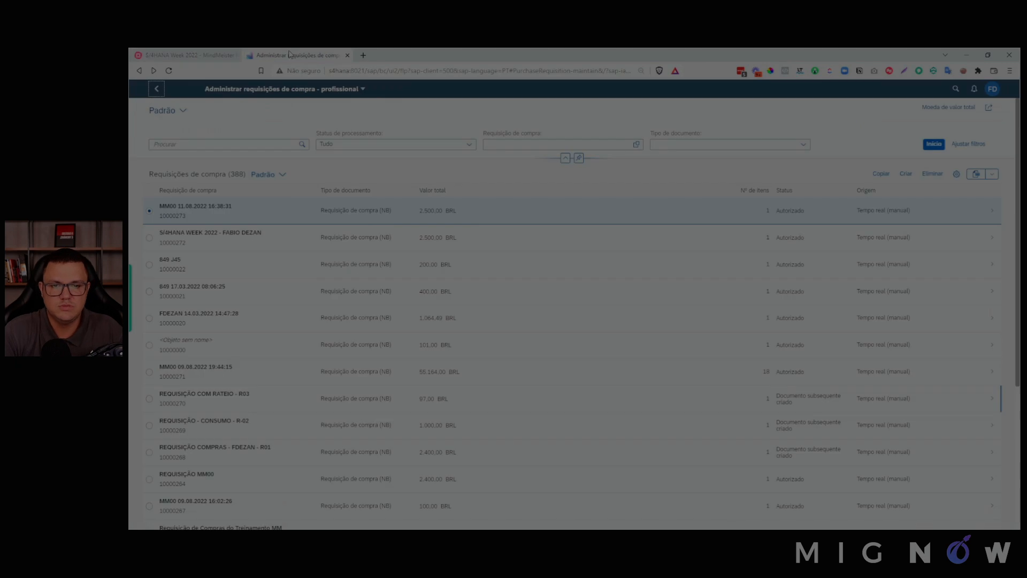
- Open the Requisição de Compras launchpad page from the home page's Mais menu
left_click(183, 91)
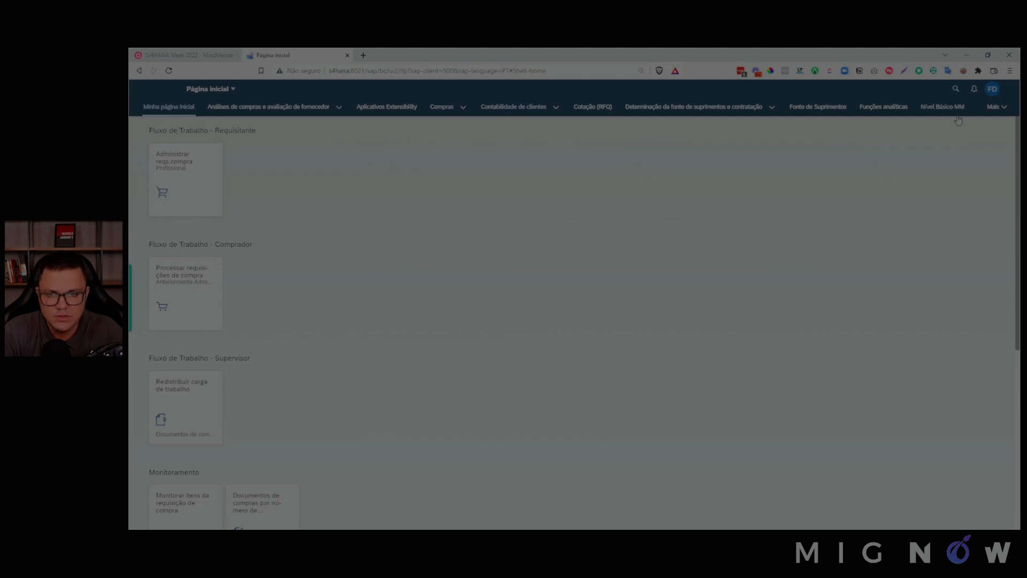
left_click(995, 107)
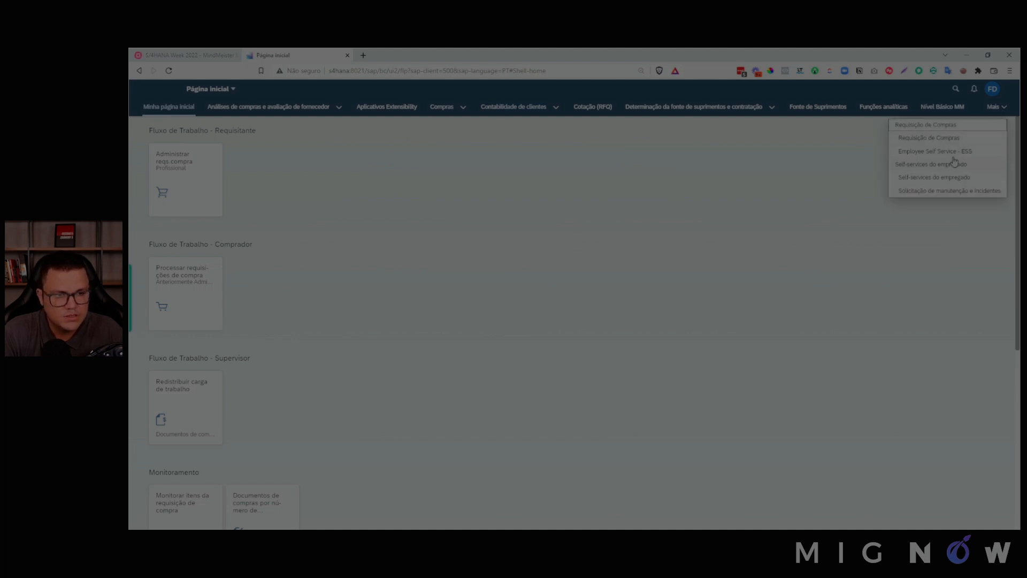
left_click(944, 137)
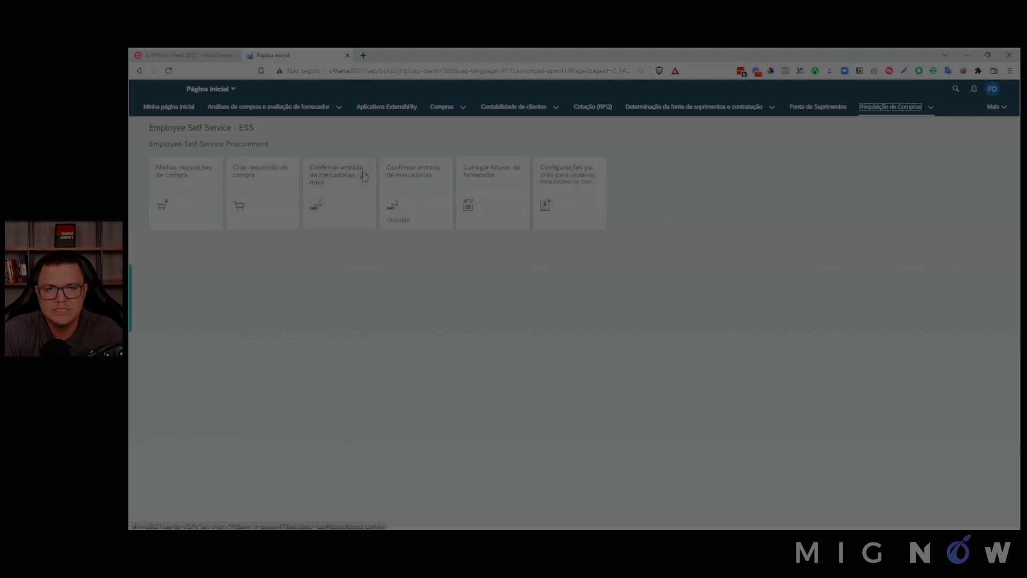
- Highlight the Employee Self Service - ESS title and Procurement subtitle, then return to Minha página inicial
left_click_drag(177, 127, 255, 130)
left_click(254, 130)
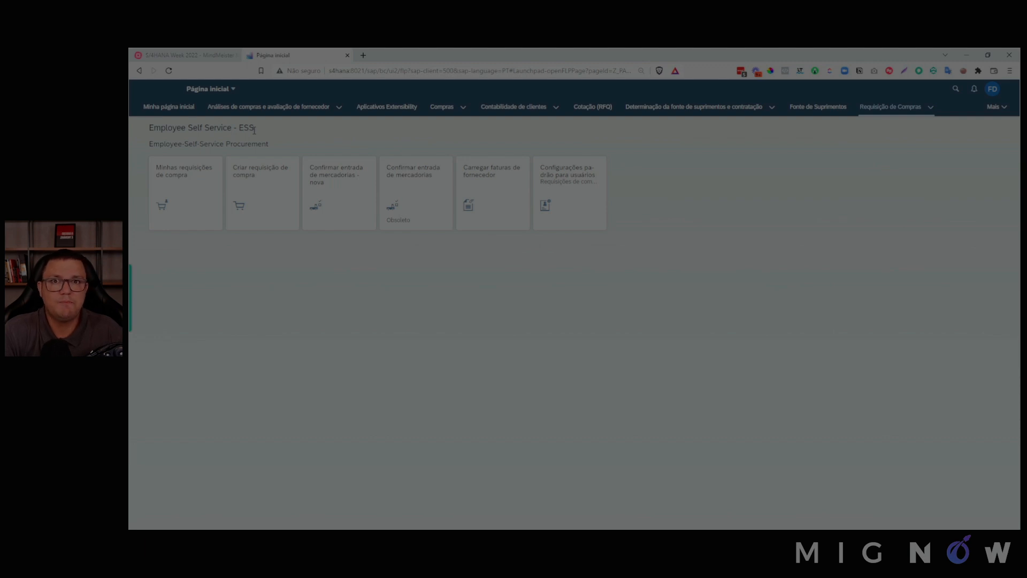
triple_click(254, 130)
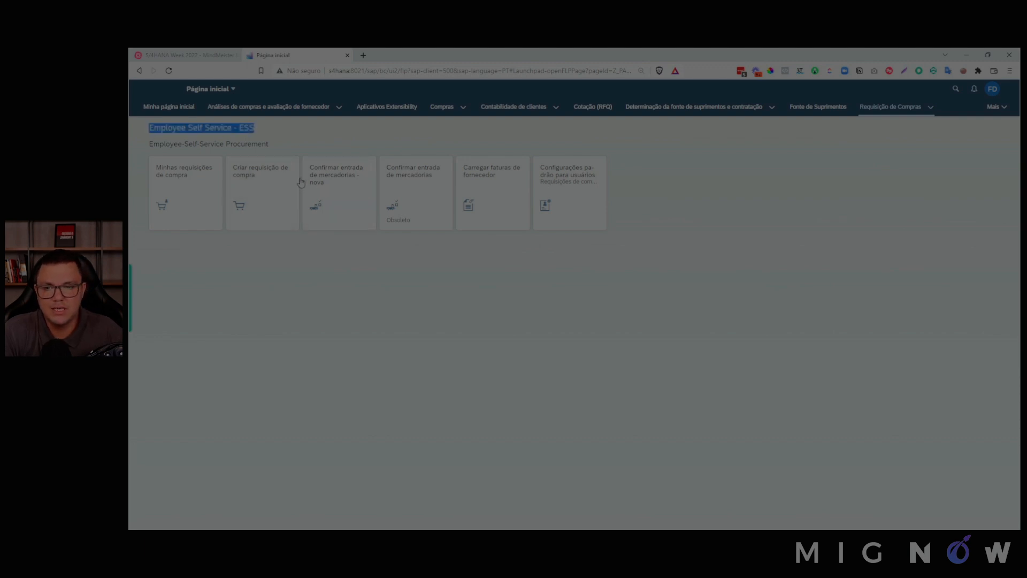
left_click(643, 244)
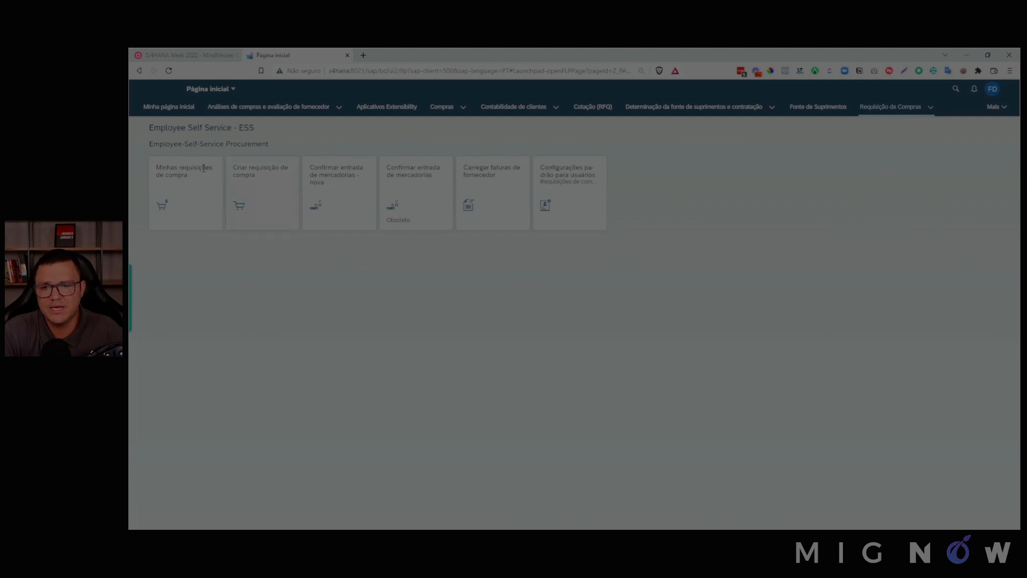
left_click_drag(150, 129, 270, 153)
left_click(272, 153)
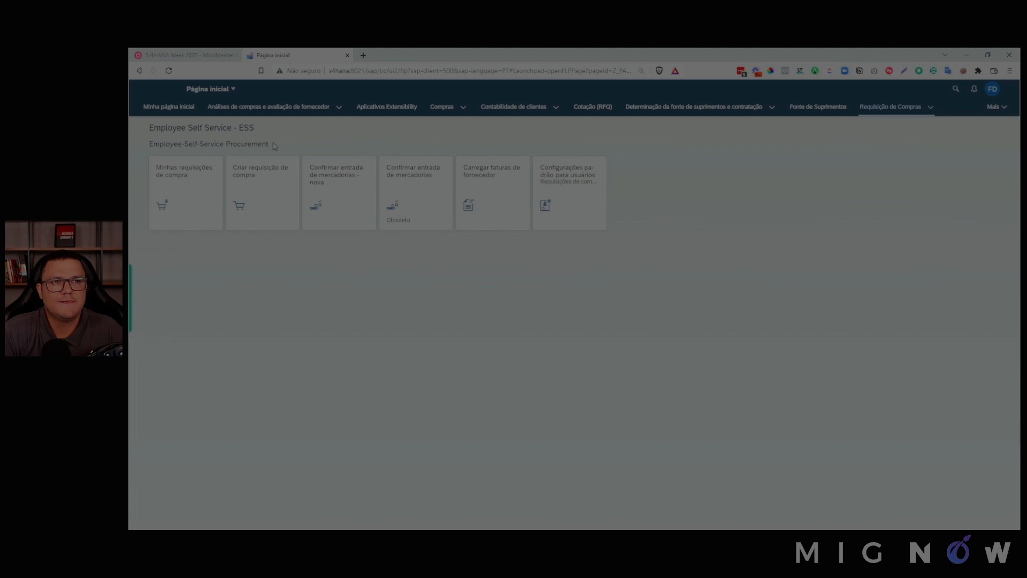
double_click(267, 144)
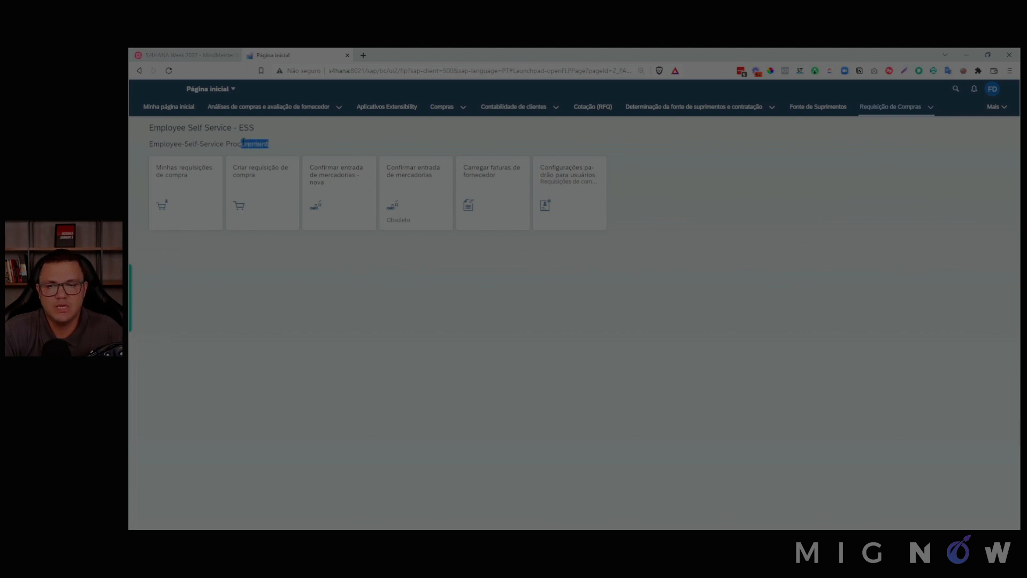
left_click(274, 150)
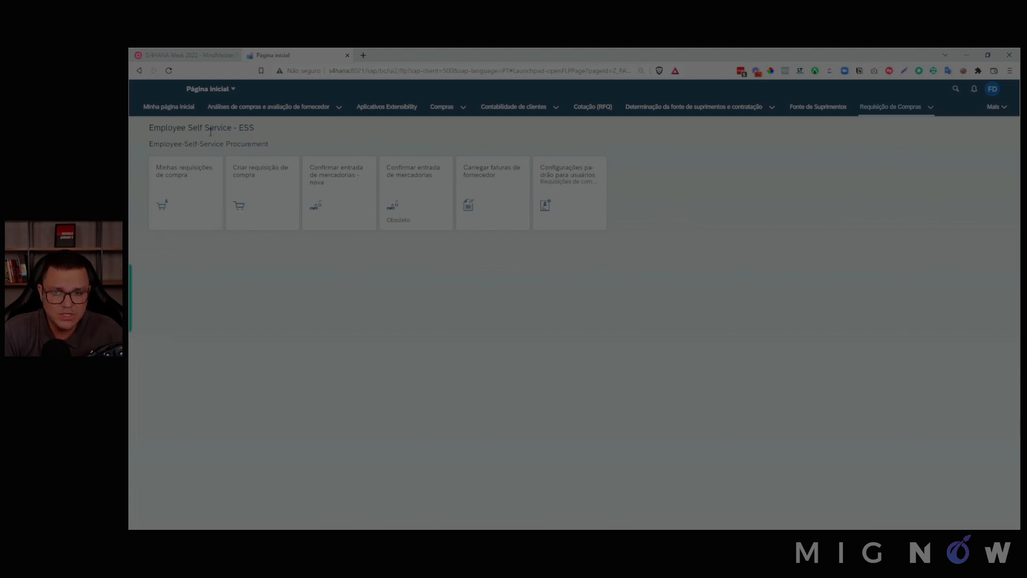
left_click_drag(150, 131, 178, 137)
left_click(240, 133)
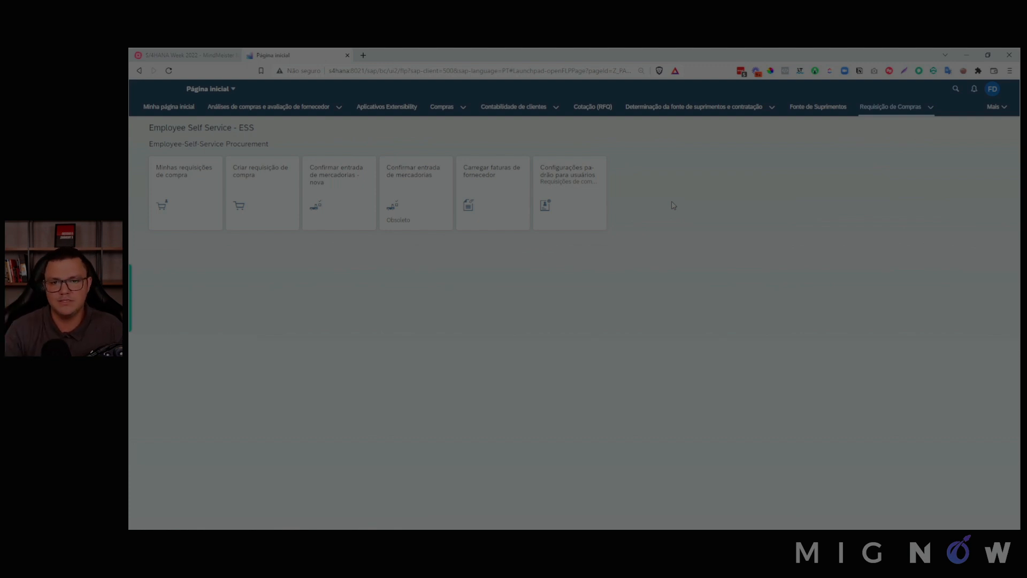
left_click(178, 108)
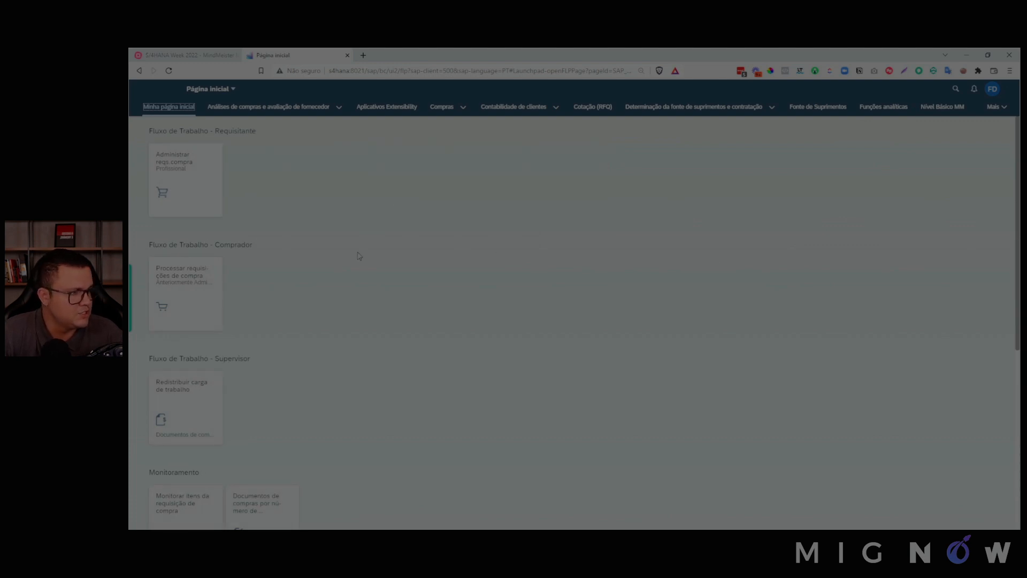
- In the mind map, collapse Requisitante and expand Comprador to reach Processar Requisição de Compras
left_click(182, 53)
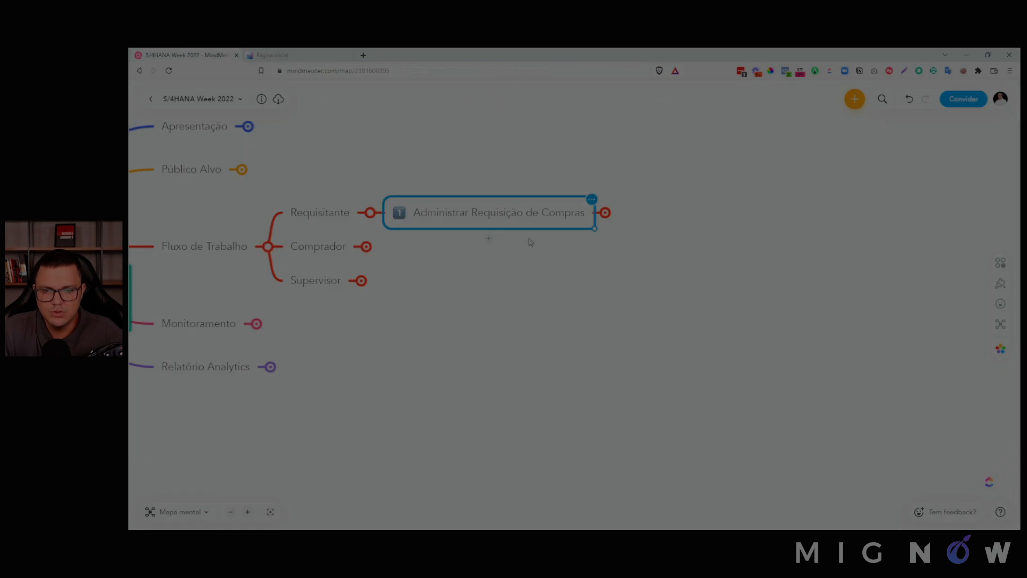
left_click(370, 214)
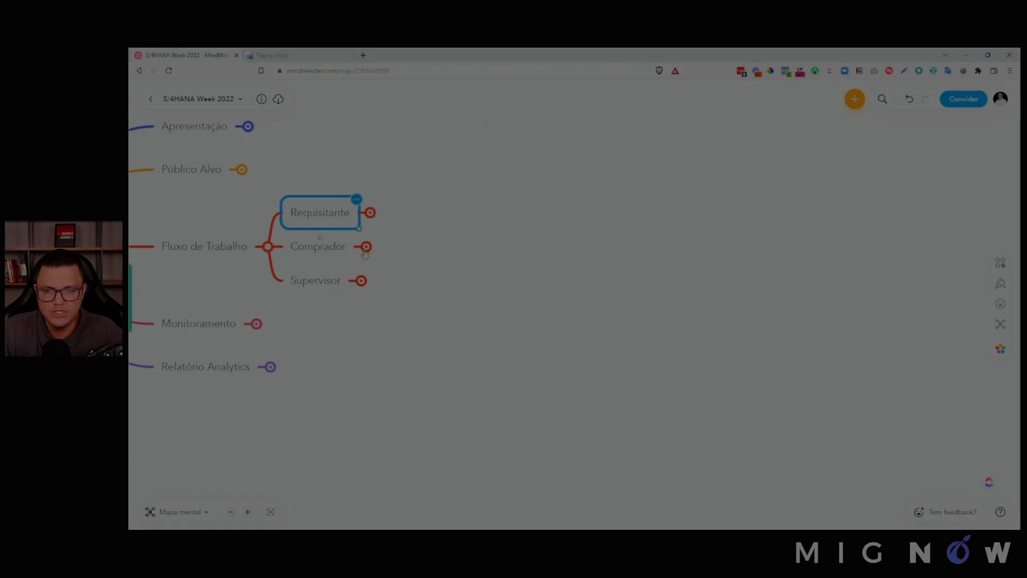
left_click(366, 247)
left_click_drag(497, 277, 502, 274)
left_click(492, 230)
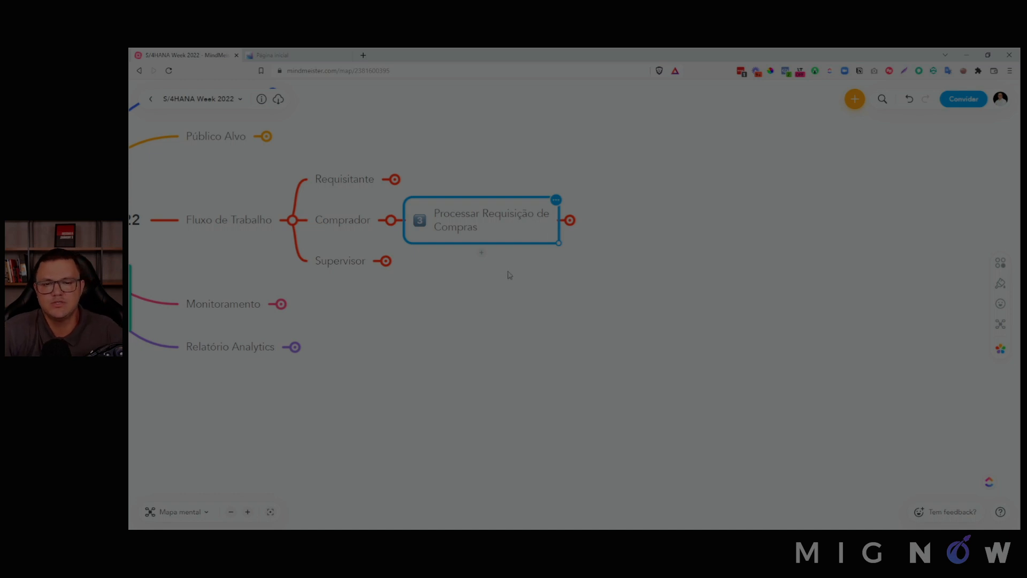
- Reveal Atribuir fonte de Suprimentos, Criar Cotação, Criar Contrato and Criar Pedido de Compras, then return to SAP
left_click(569, 220)
left_click(569, 220)
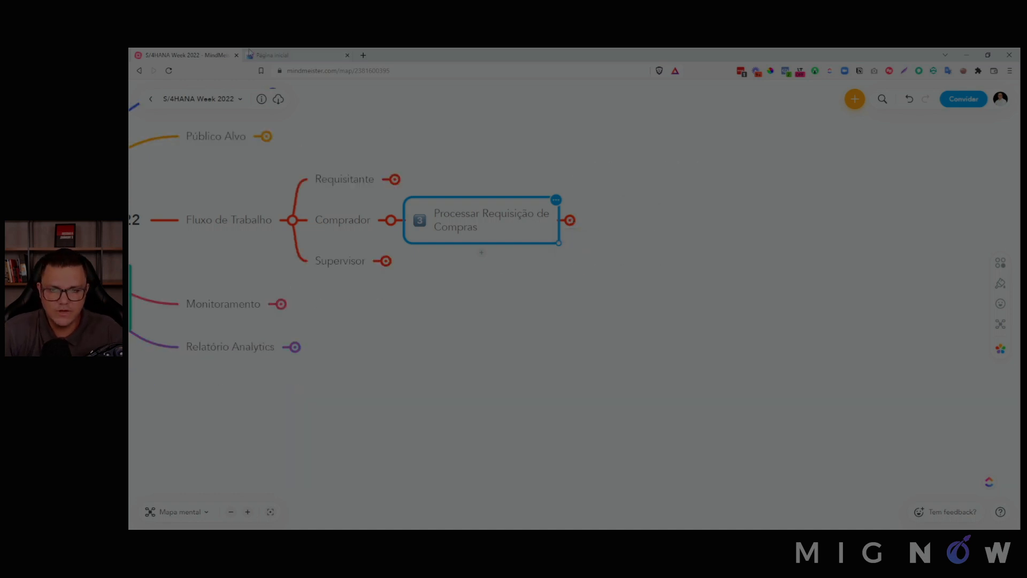
left_click(569, 220)
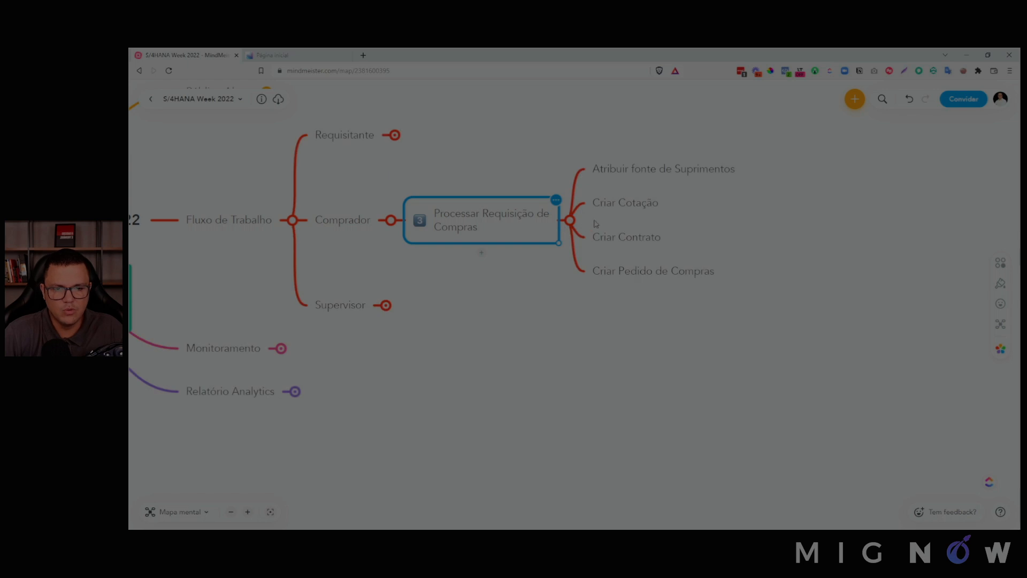
left_click(636, 172)
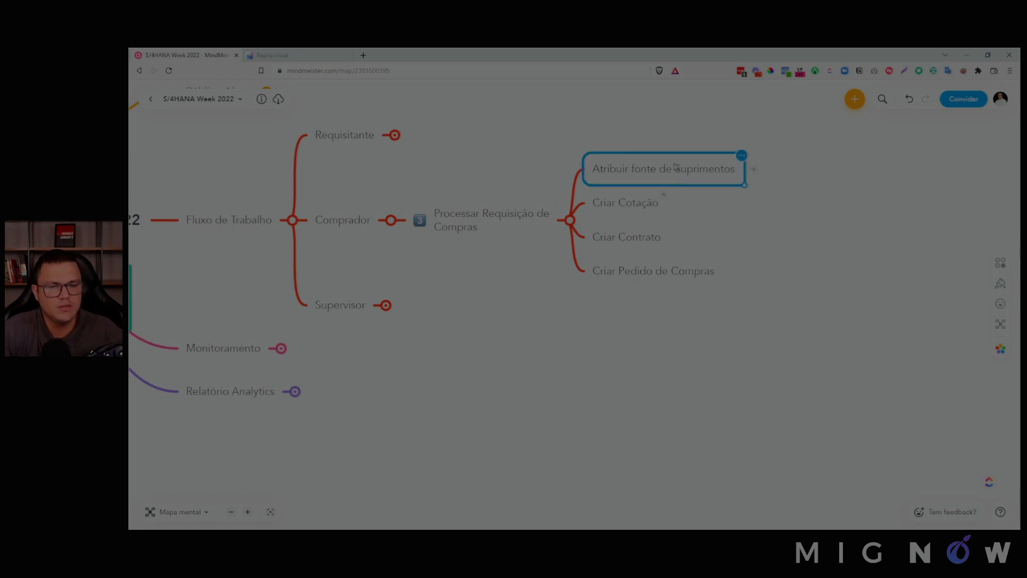
left_click(636, 208)
left_click(643, 235)
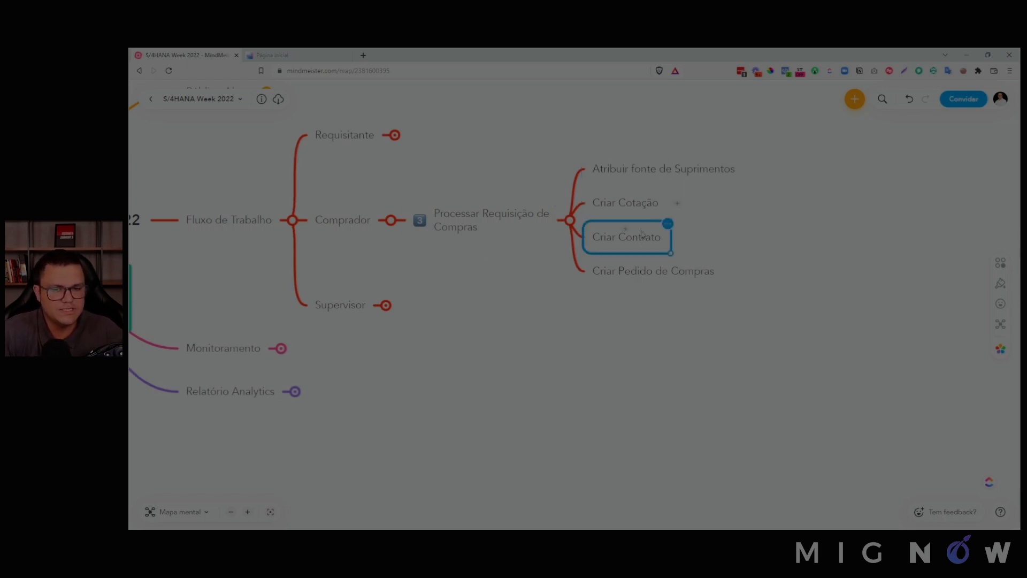
left_click(632, 210)
left_click(651, 238)
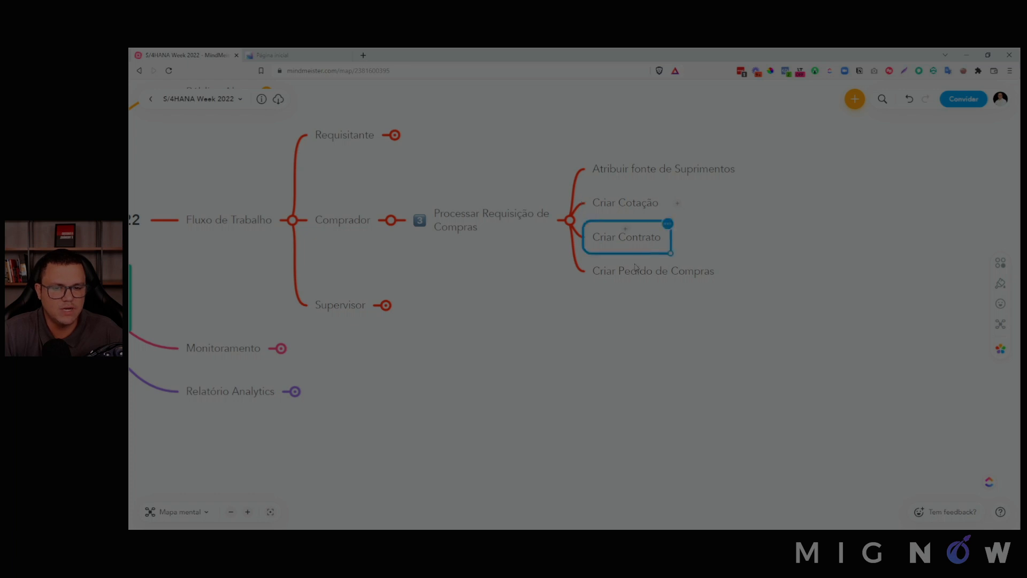
left_click(665, 275)
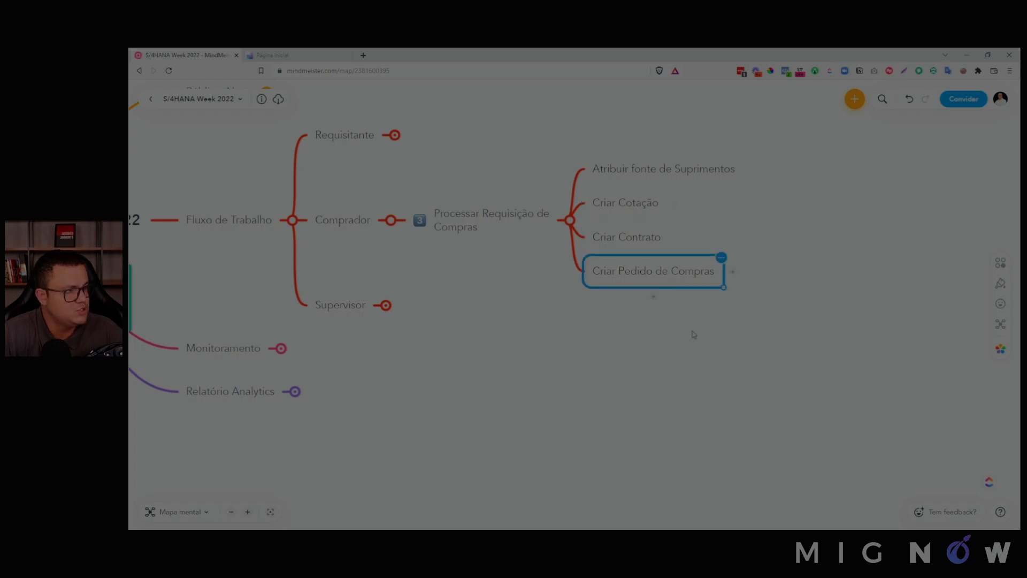
left_click(293, 59)
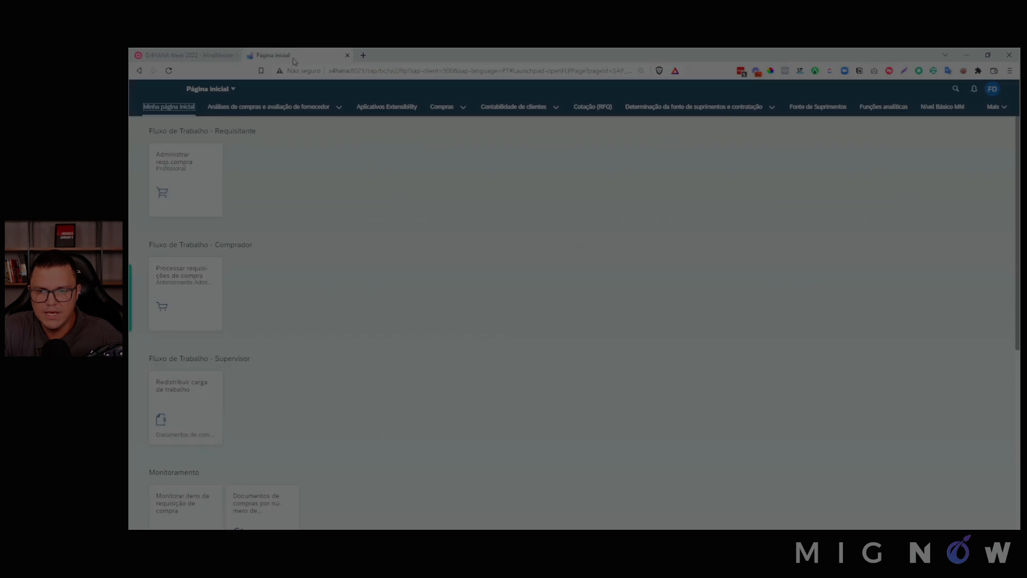
- Create a new purchase requisition described 'S4HANA WEEK' and add a blank material item to it
left_click(179, 191)
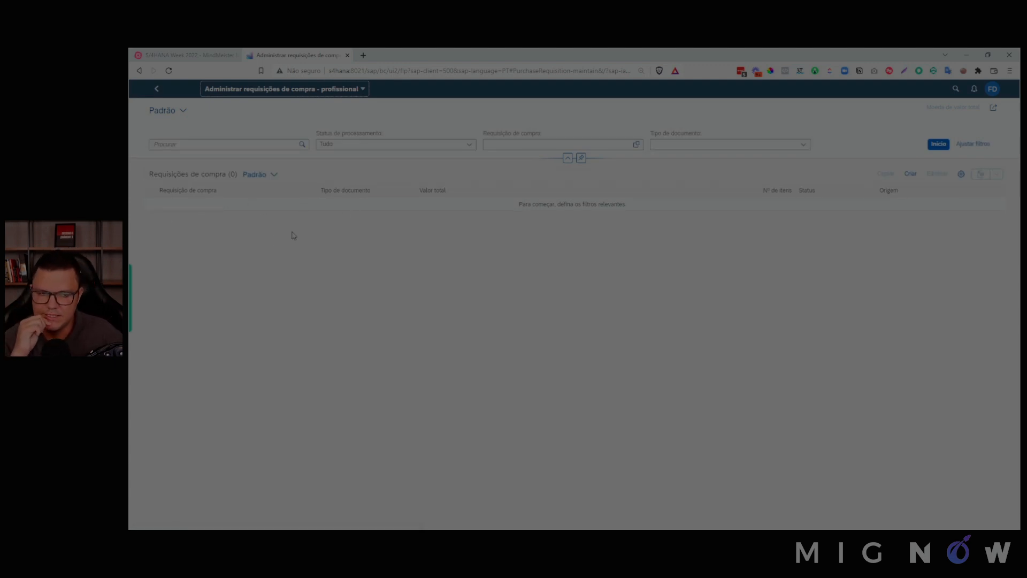
left_click(906, 180)
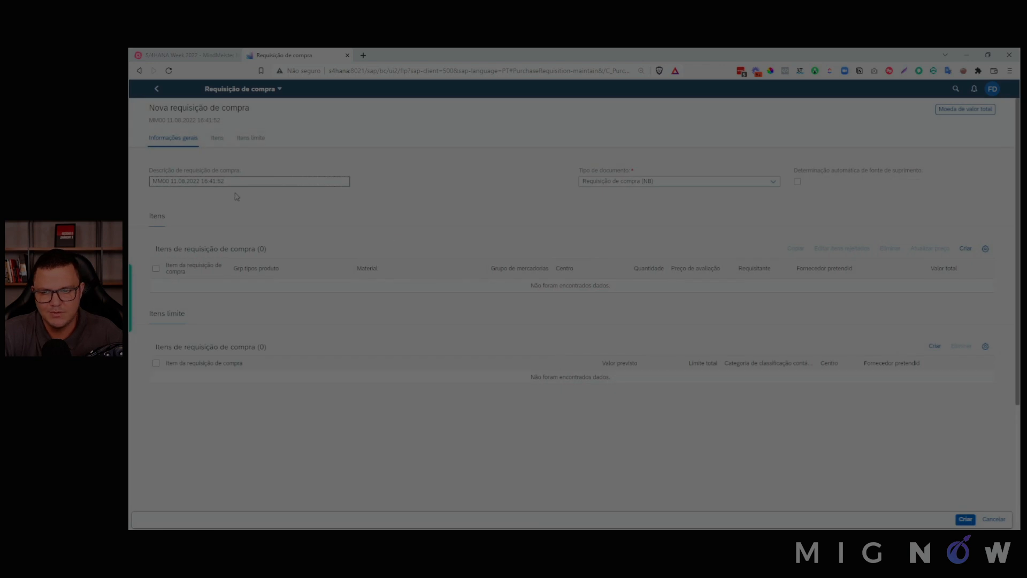
left_click_drag(226, 181, 136, 190)
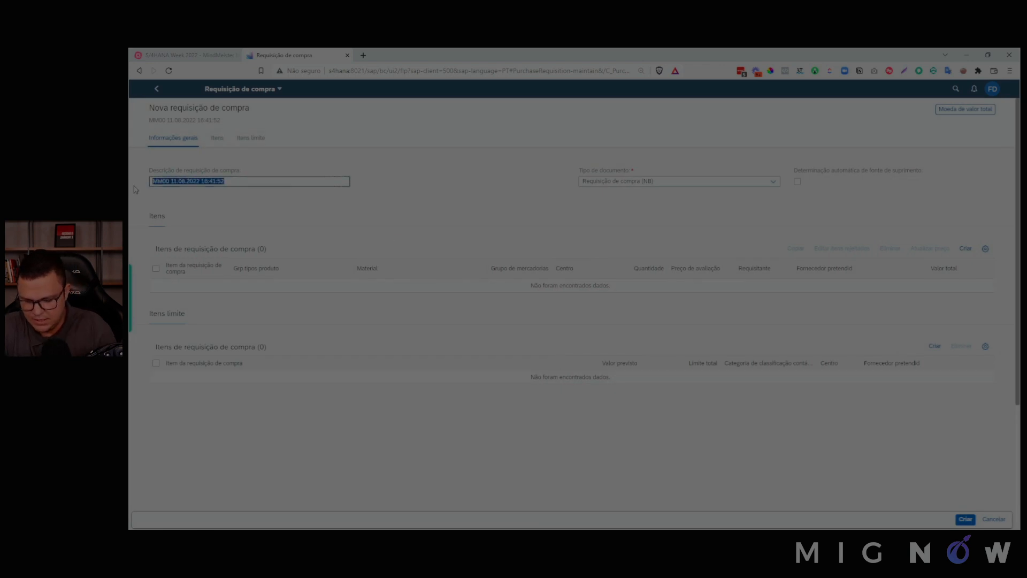
type("S4HANA WEEK")
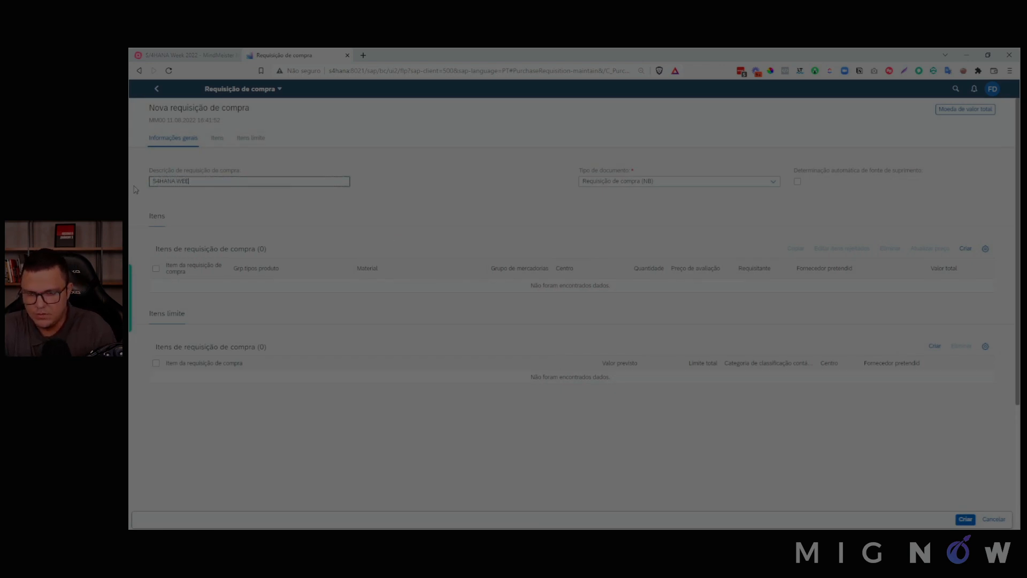
left_click(965, 248)
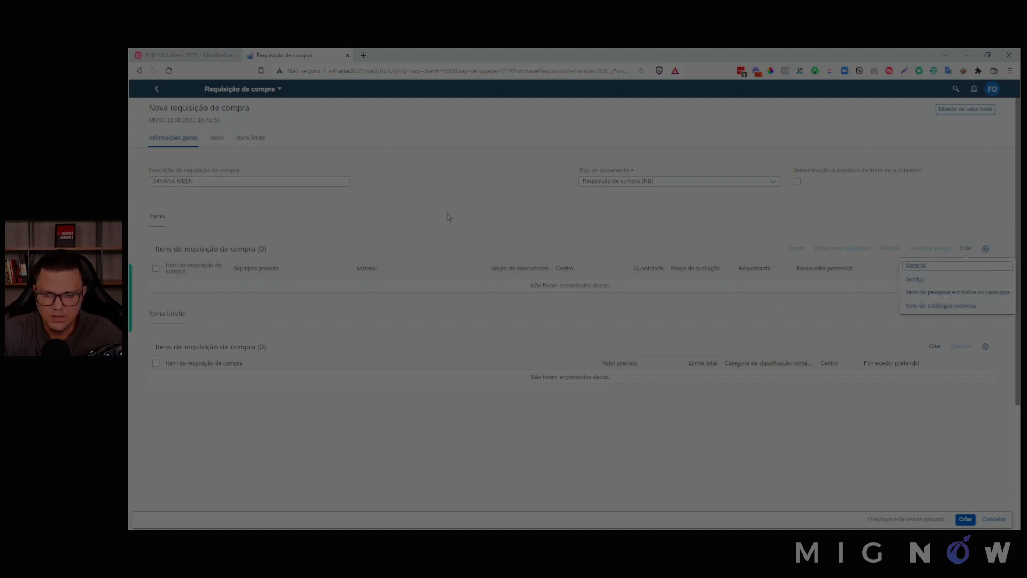
left_click(912, 266)
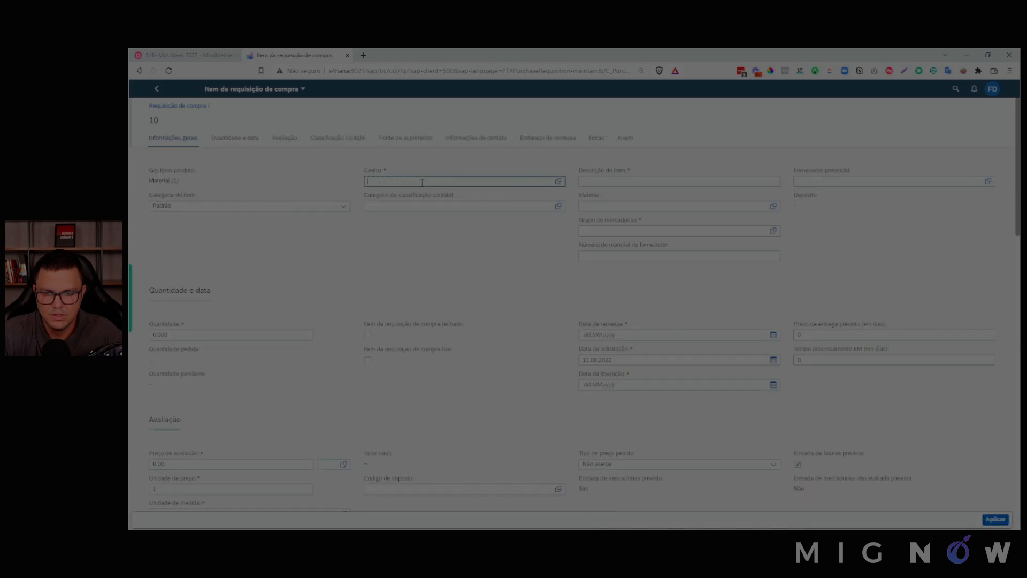
- Enter plant 1410, material TG11 and quantity 100 for the item
type("1410")
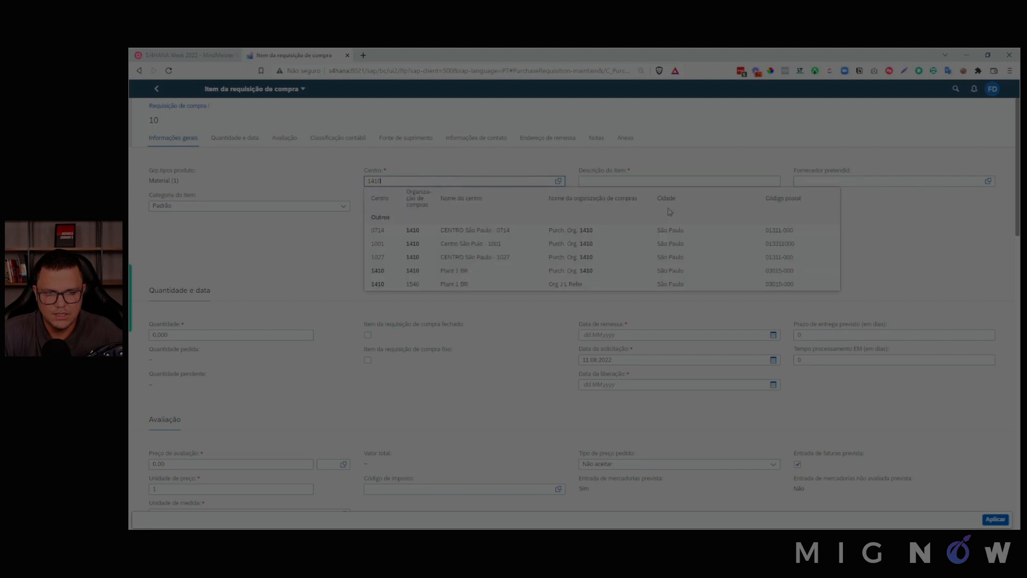
left_click(610, 270)
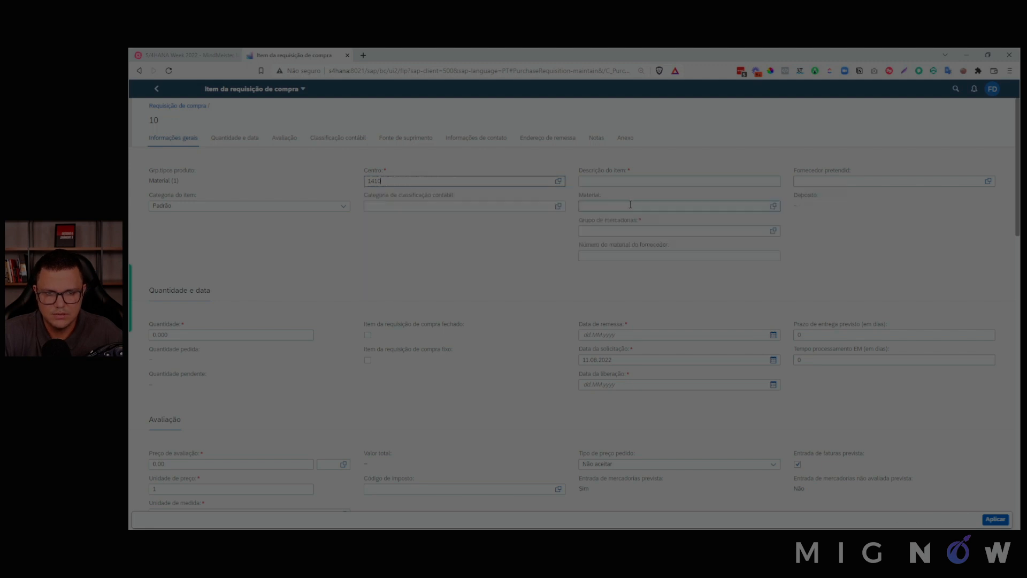
left_click(630, 204)
type("TG1")
key("Return")
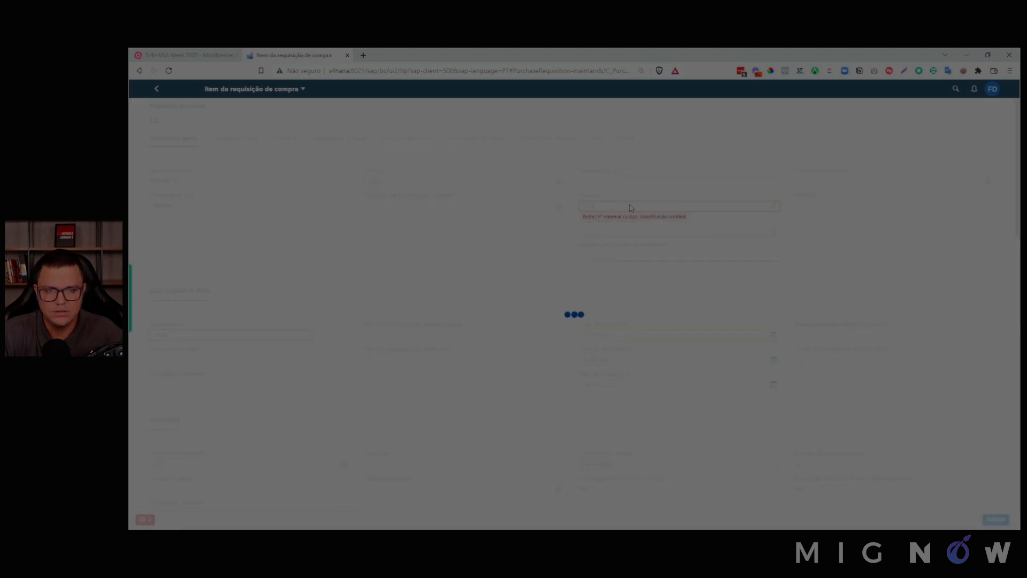
type("1")
key("Return")
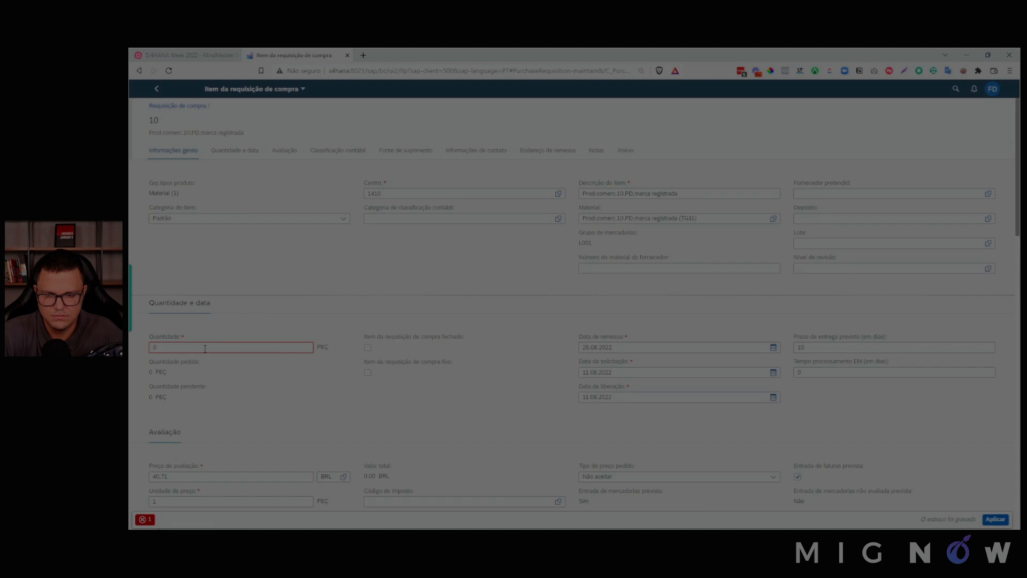
left_click(153, 348)
type("100")
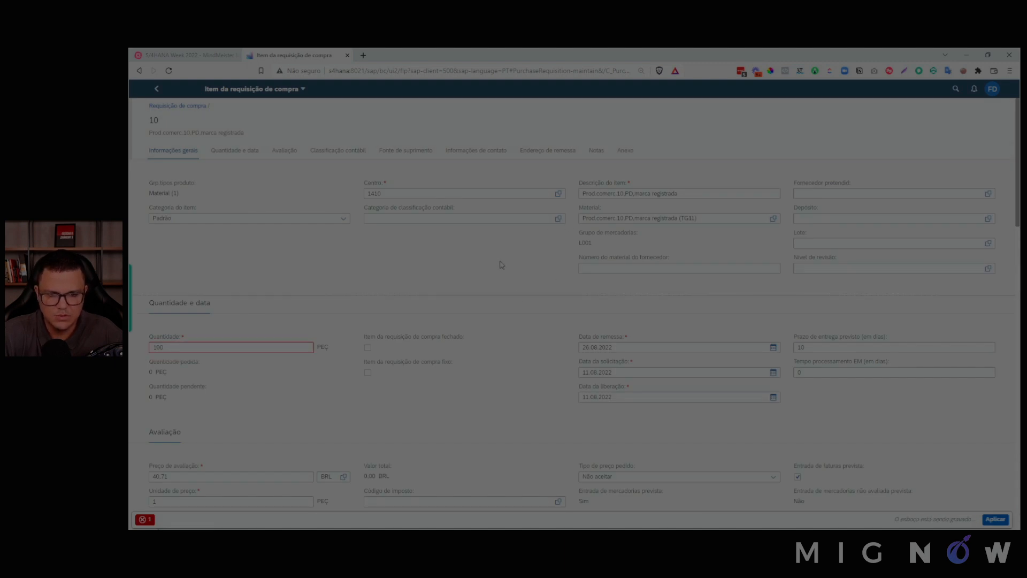
- Set buyer group 001 and purchasing organization 1410 for the item
scroll(479, 276, "down", 3)
scroll(474, 349, "down", 5)
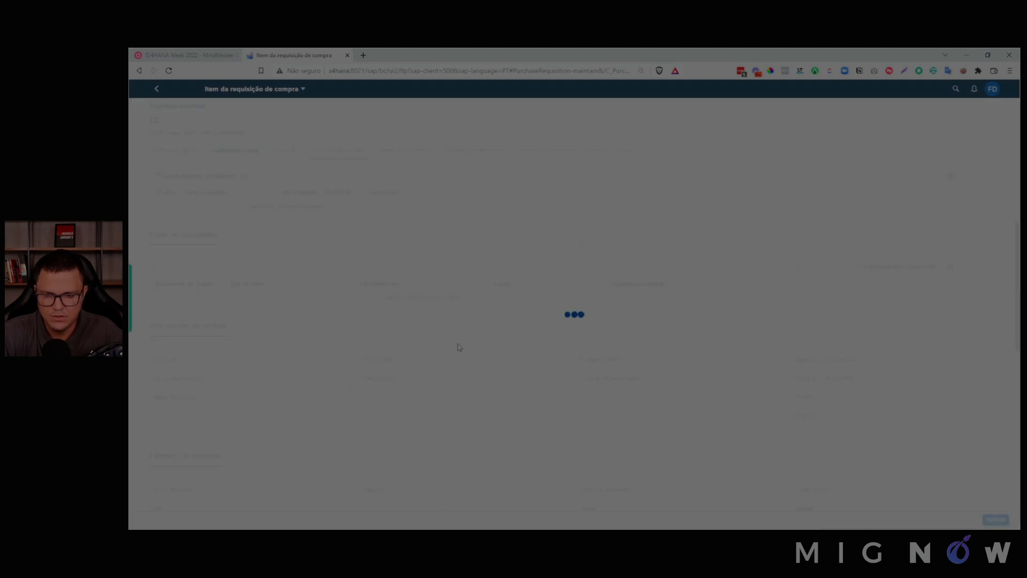
left_click(405, 372)
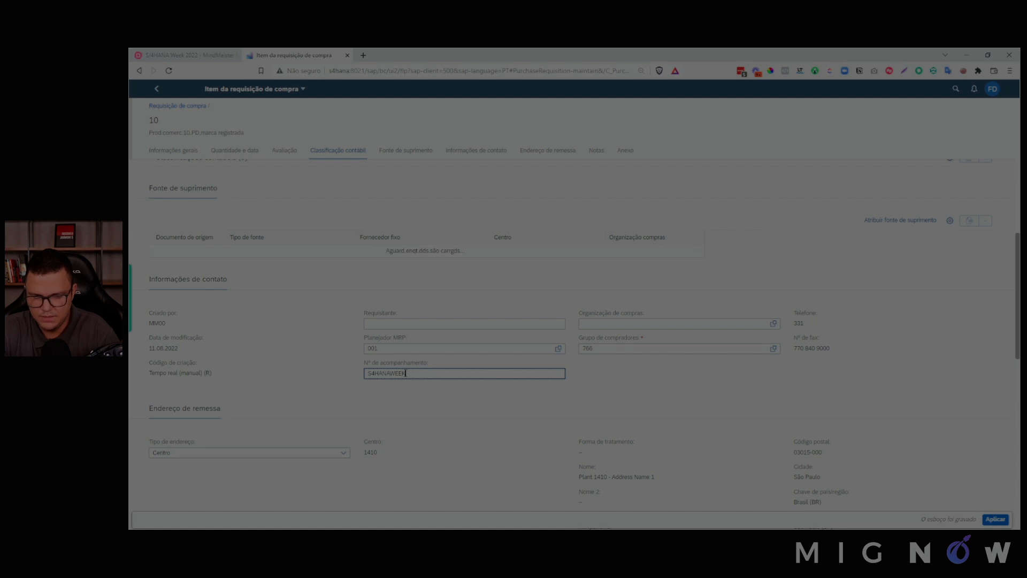
left_click(641, 349)
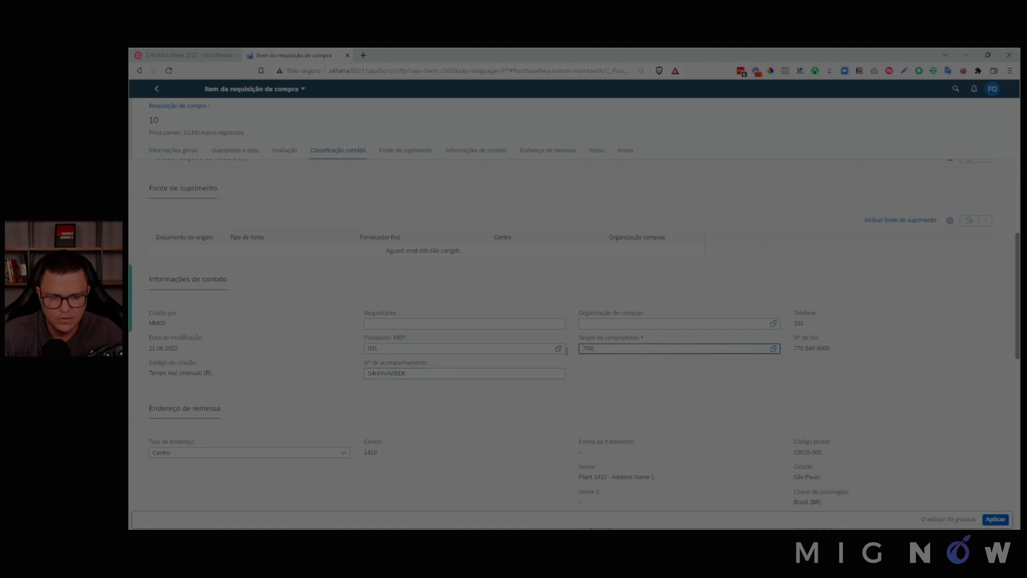
key("ctrl+a")
type("001")
key("Tab")
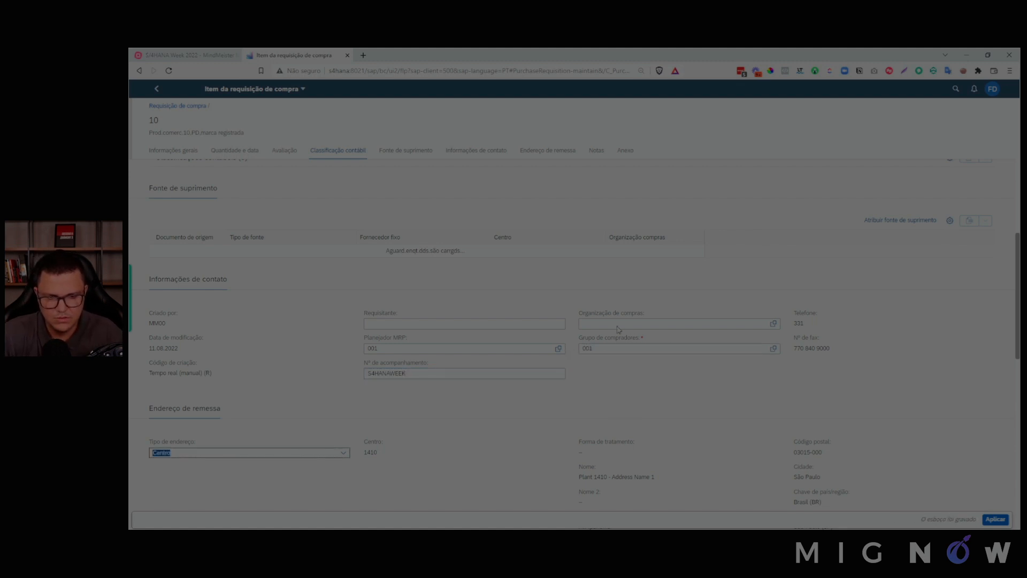
left_click(626, 324)
type("14")
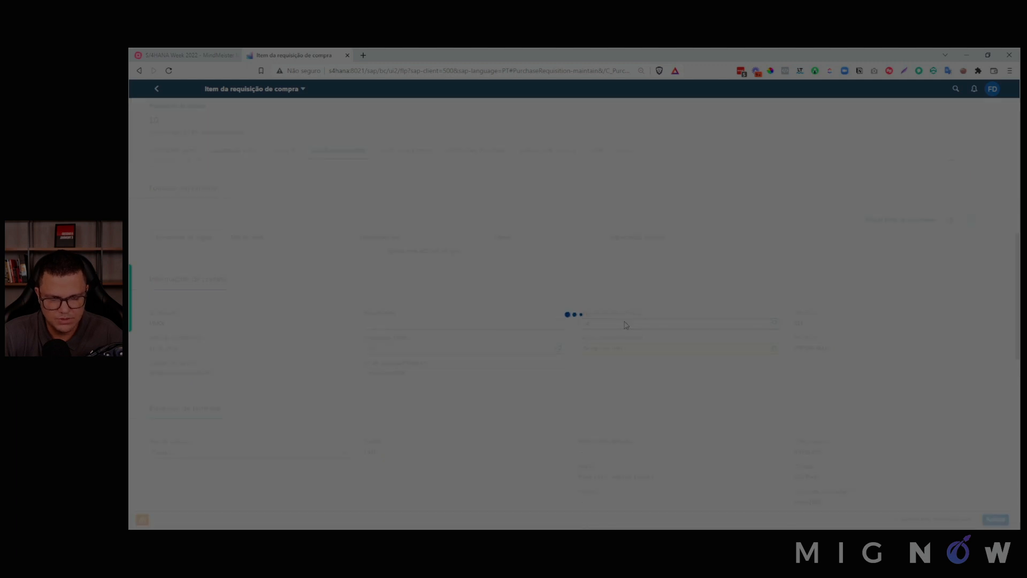
type("10")
left_click(662, 386)
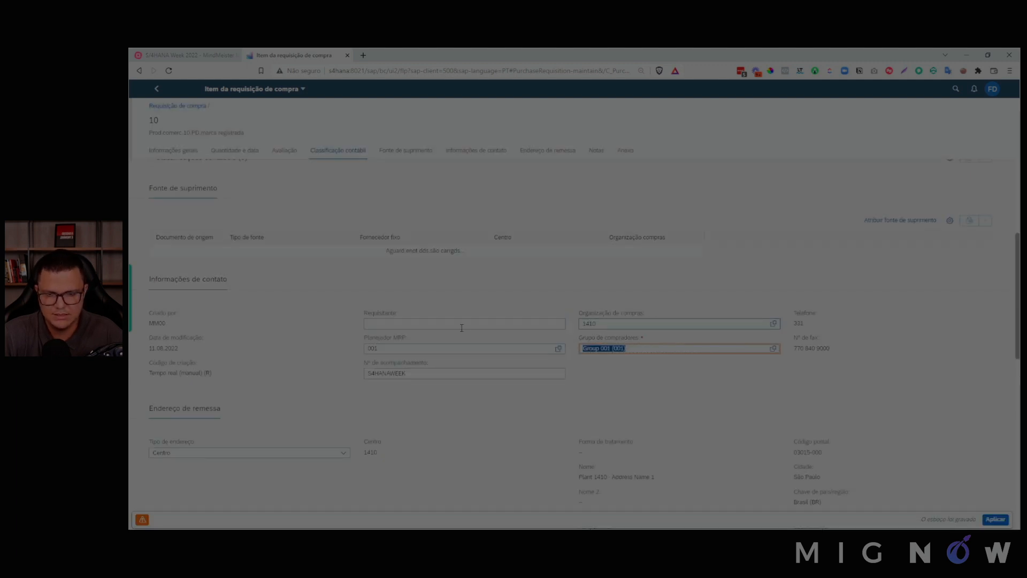
- Fill in the requester's name, review the warnings, and apply the item to the requisition
left_click(461, 324)
key("Caps_Lock")
type("Fabio Dezan")
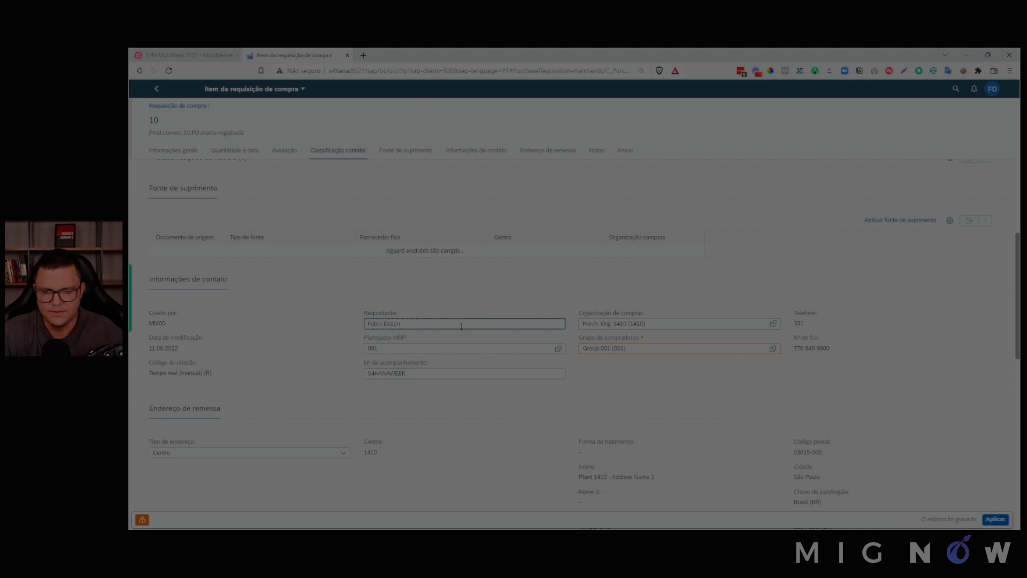
left_click(553, 398)
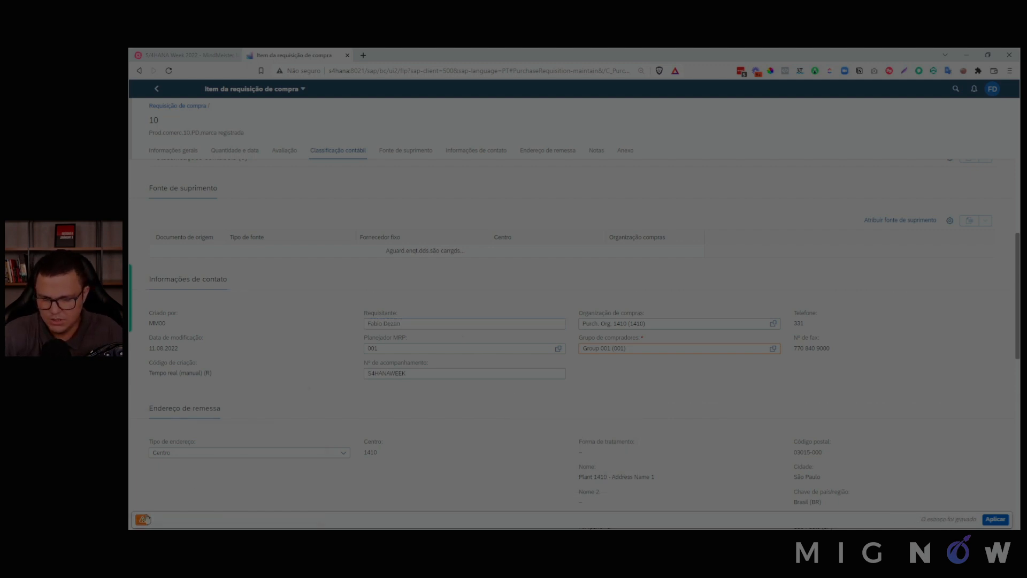
left_click(142, 520)
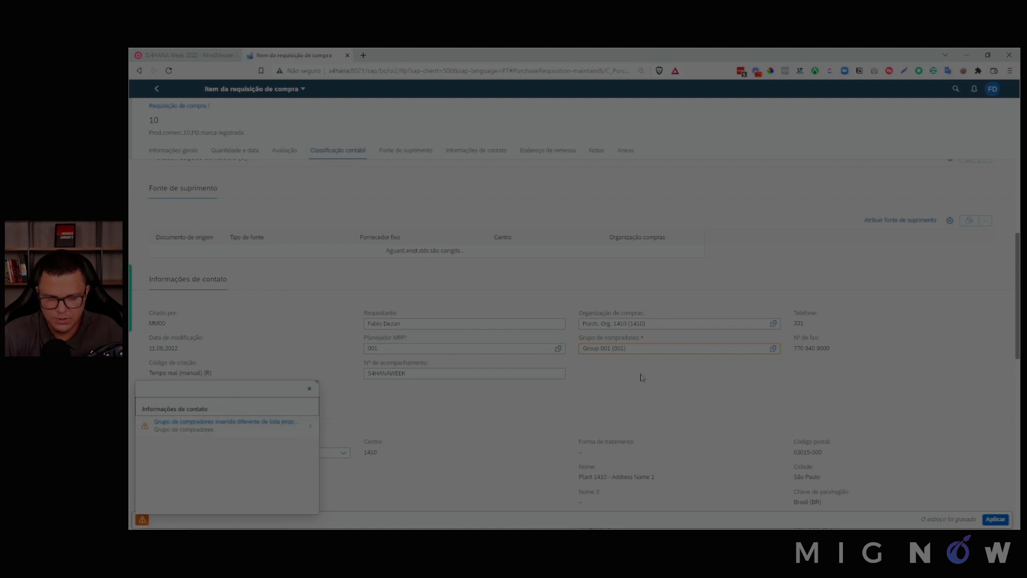
left_click(309, 389)
left_click(994, 521)
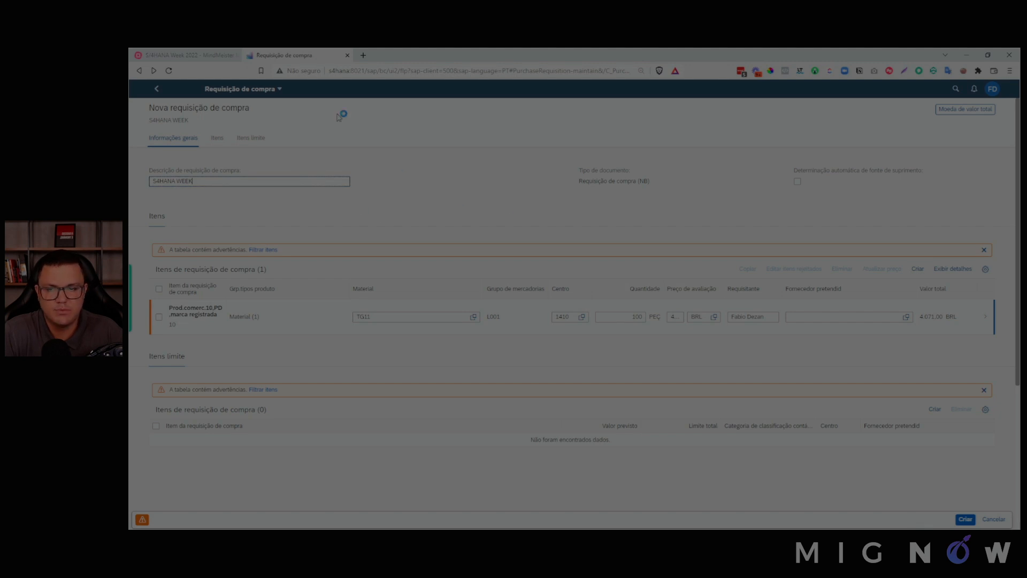
- Review the Criar Cotação, Criar Contrato and Criar Pedido de Compras topics in the mind map
left_click(174, 55)
left_click(631, 204)
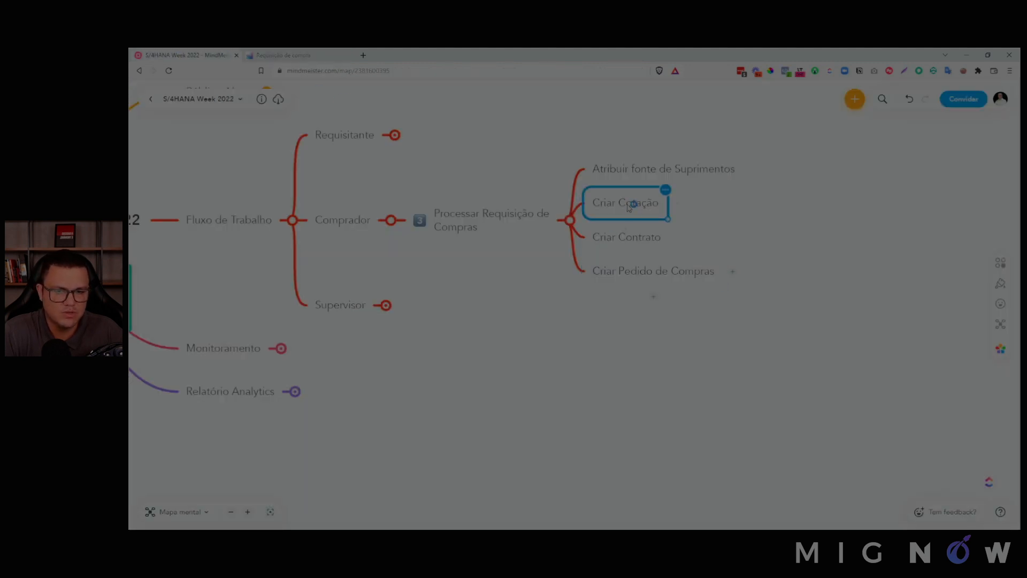
left_click(644, 238)
left_click(652, 273)
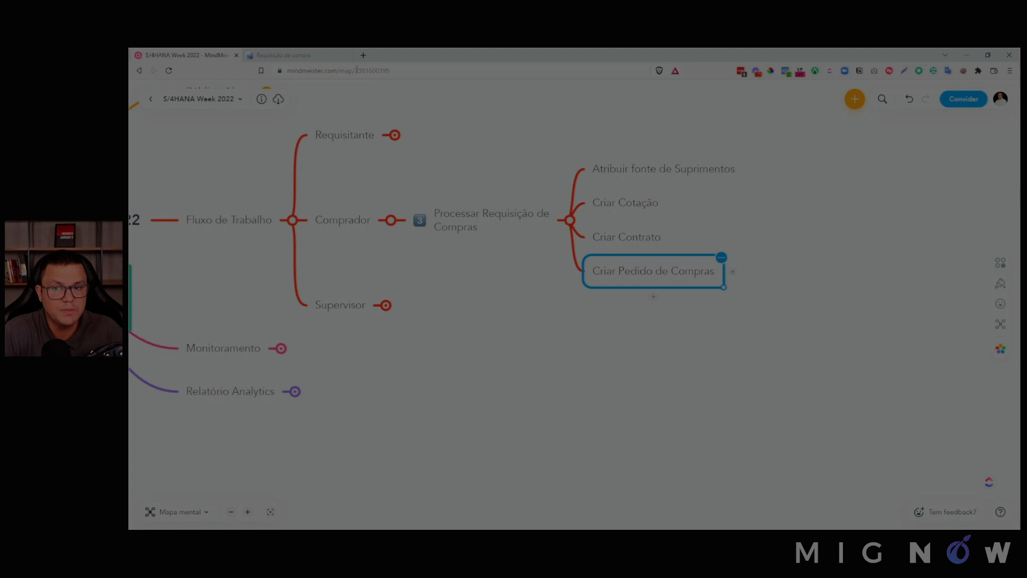
- Create the TG11 requisition despite the buyer-group warning and go to the launchpad home page
left_click(320, 54)
left_click(965, 519)
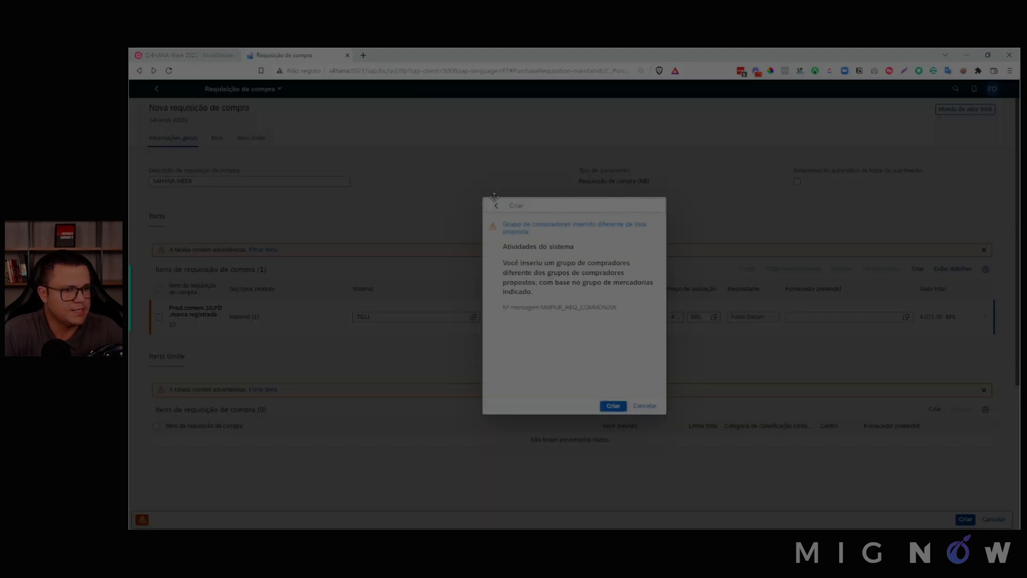
left_click(612, 408)
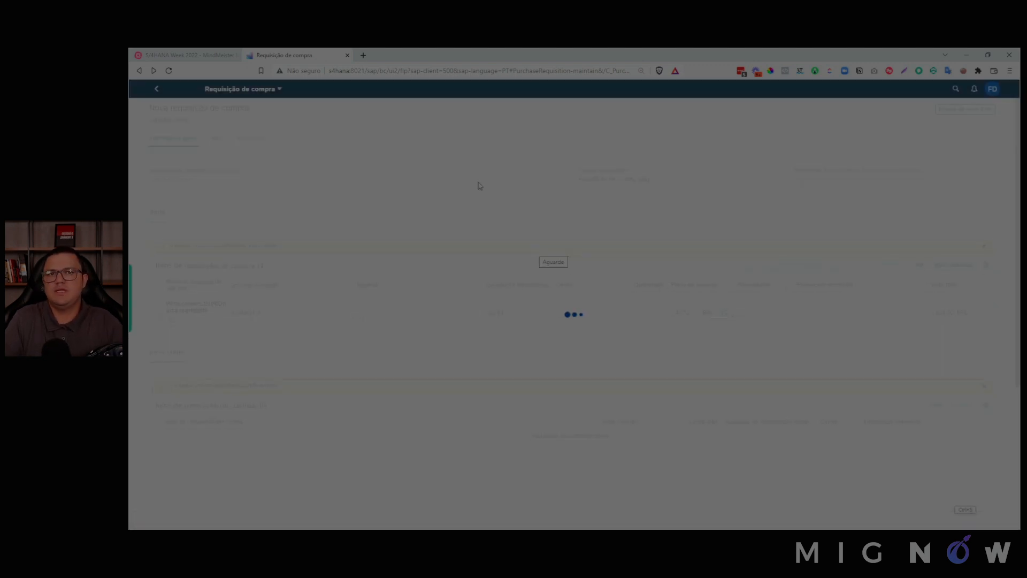
left_click(184, 92)
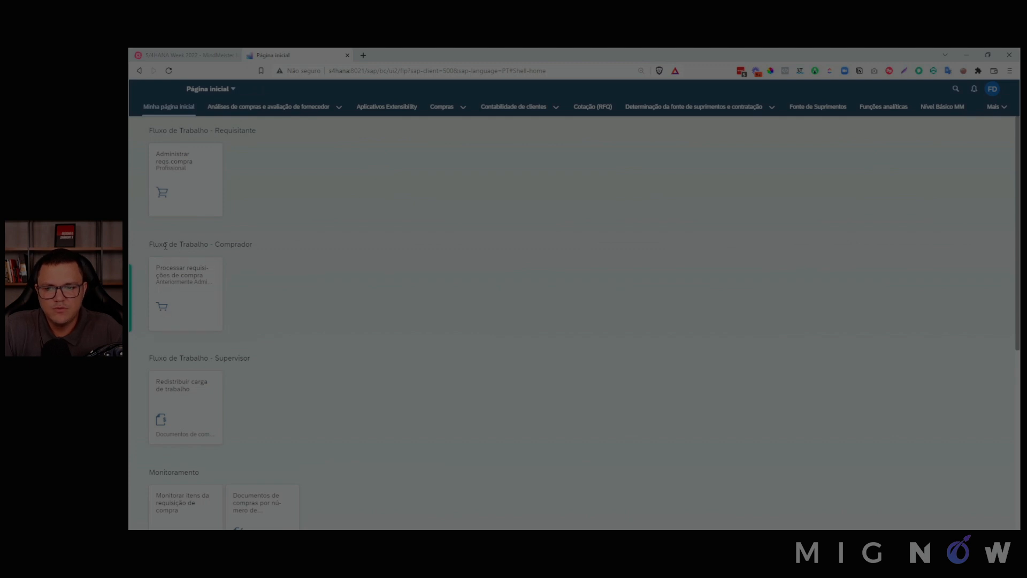
- Launch the Processar requisições de compra app, then switch back to the S/4HANA Week 2022 map
left_click_drag(162, 246, 249, 246)
left_click(271, 250)
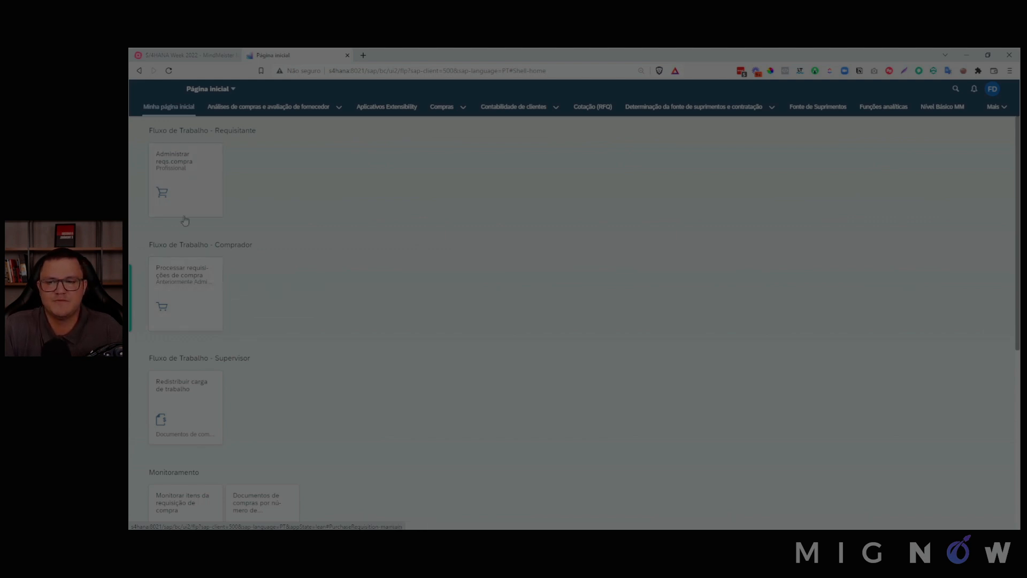
left_click(195, 286)
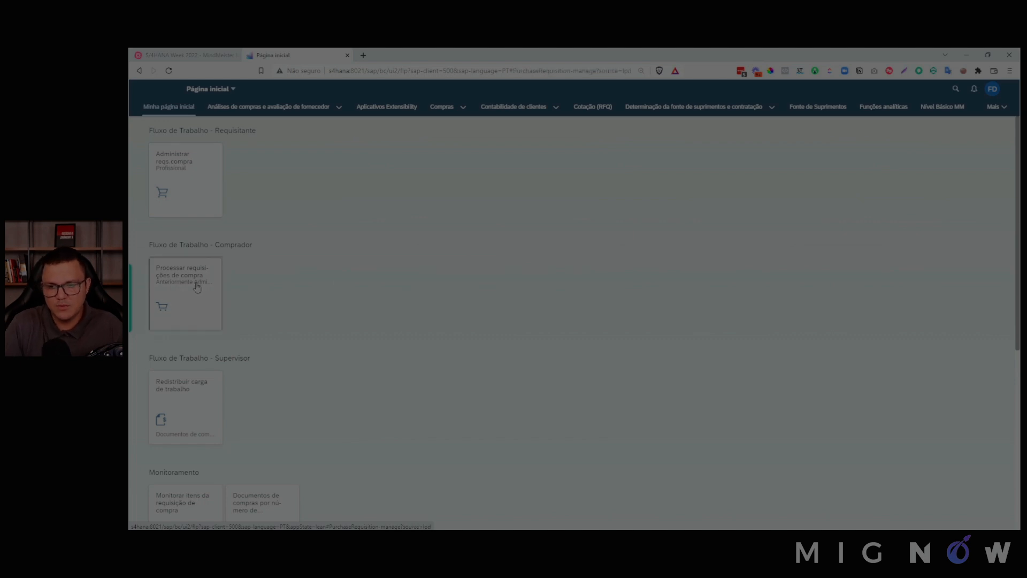
left_click(221, 52)
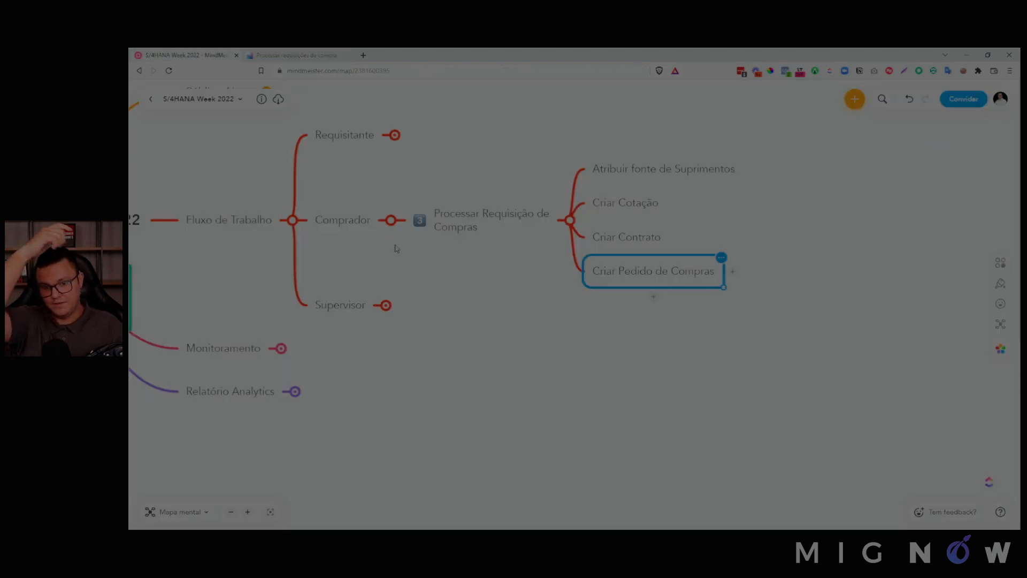
- Collapse the Comprador branch, select the Supervisor node, then go back to the SAP requisitions app
left_click(391, 220)
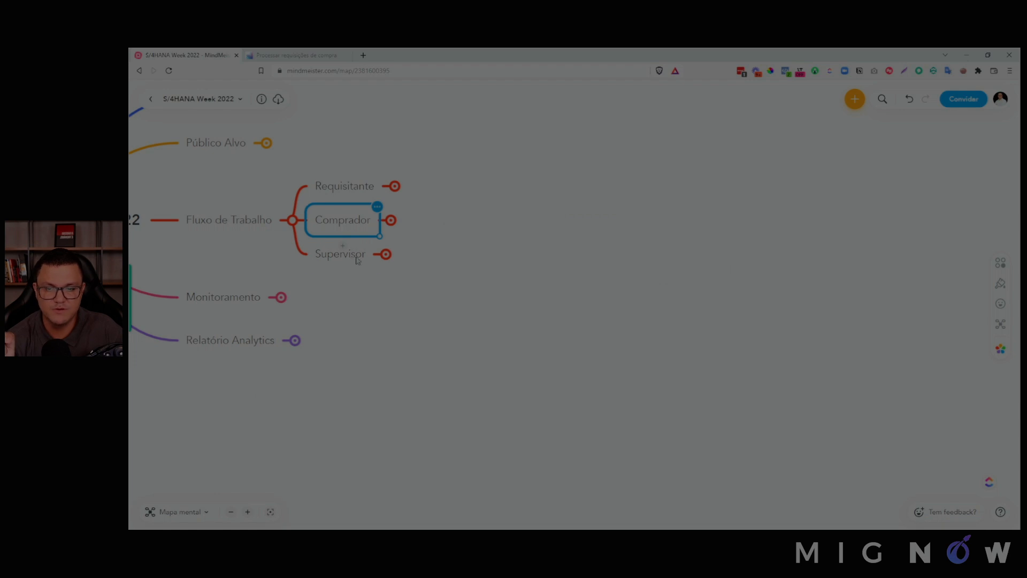
left_click(357, 259)
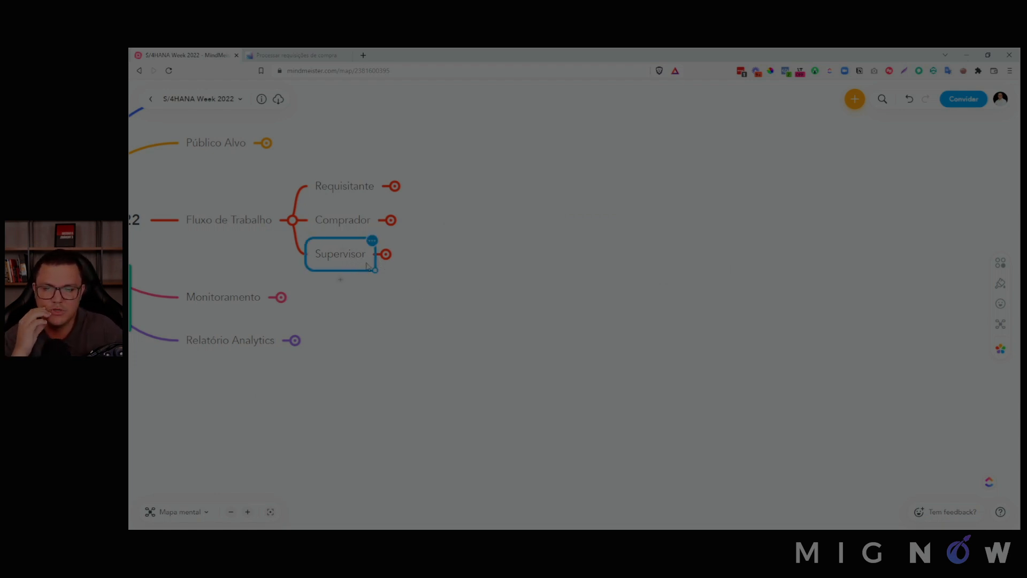
left_click(280, 54)
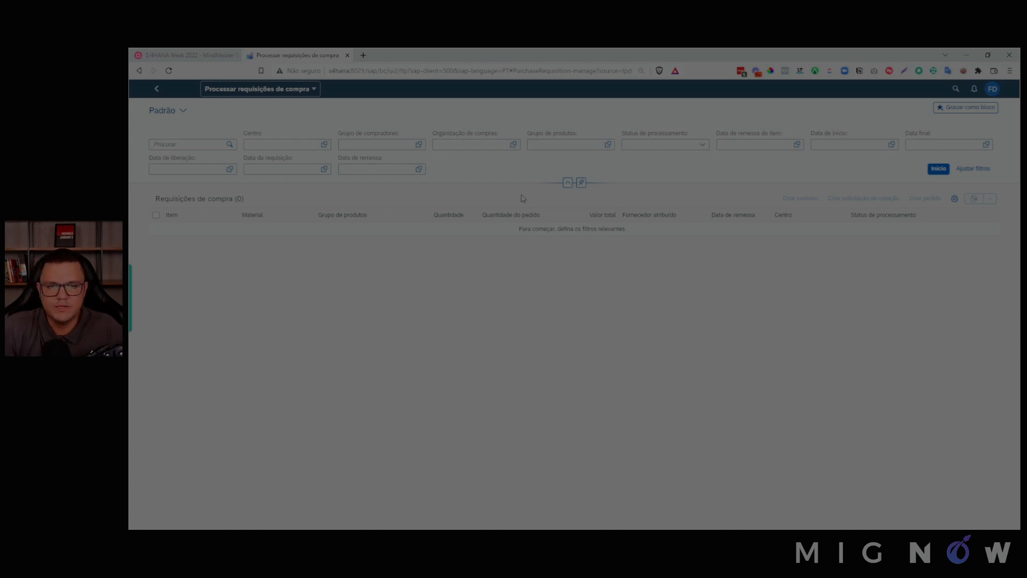
- Load all purchase requisitions and note the count of 428
left_click(941, 170)
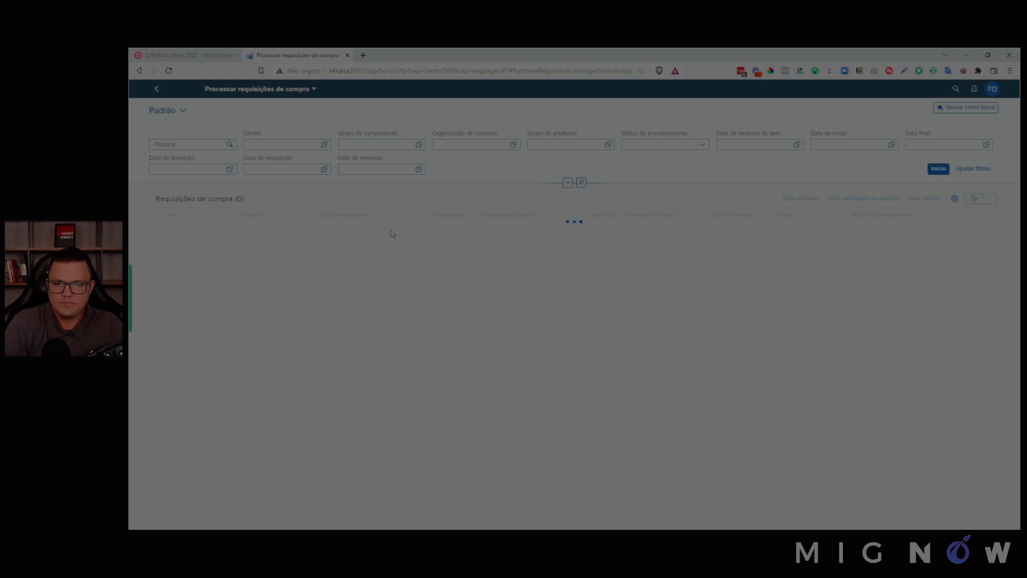
double_click(245, 198)
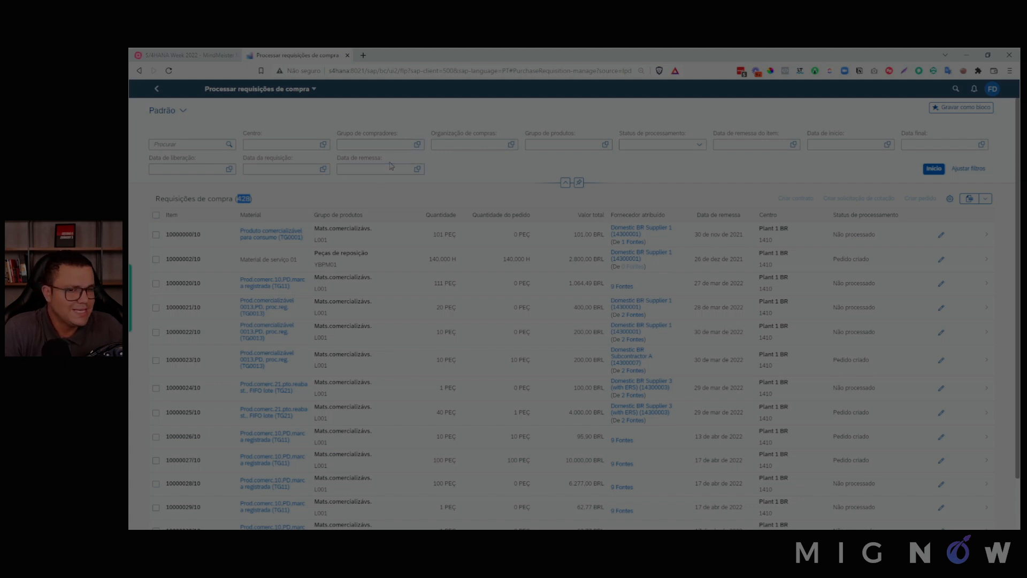
left_click(477, 203)
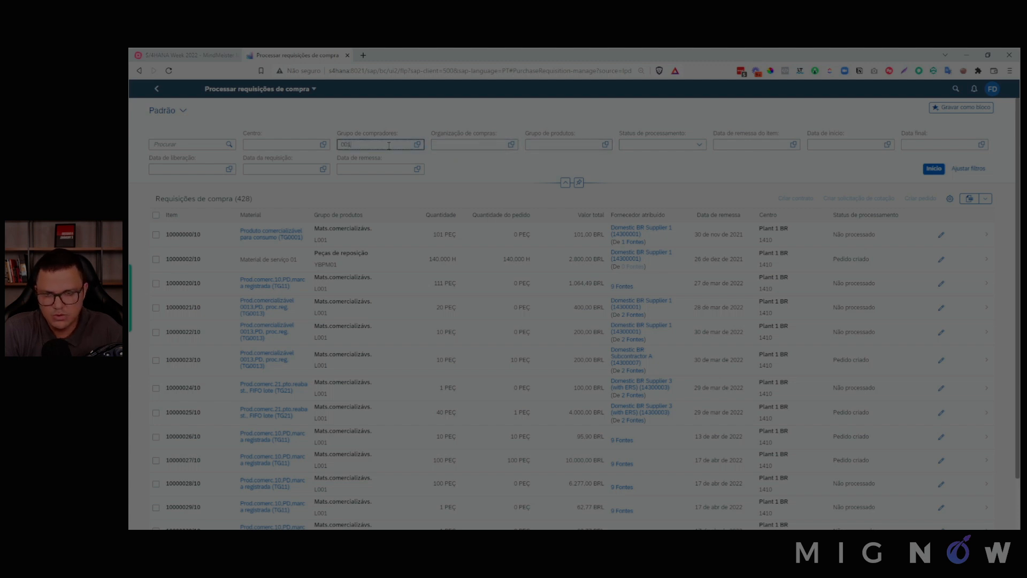
- Filter the requisitions by buyer group 001 and plant 1410, then refresh the list
key("Return")
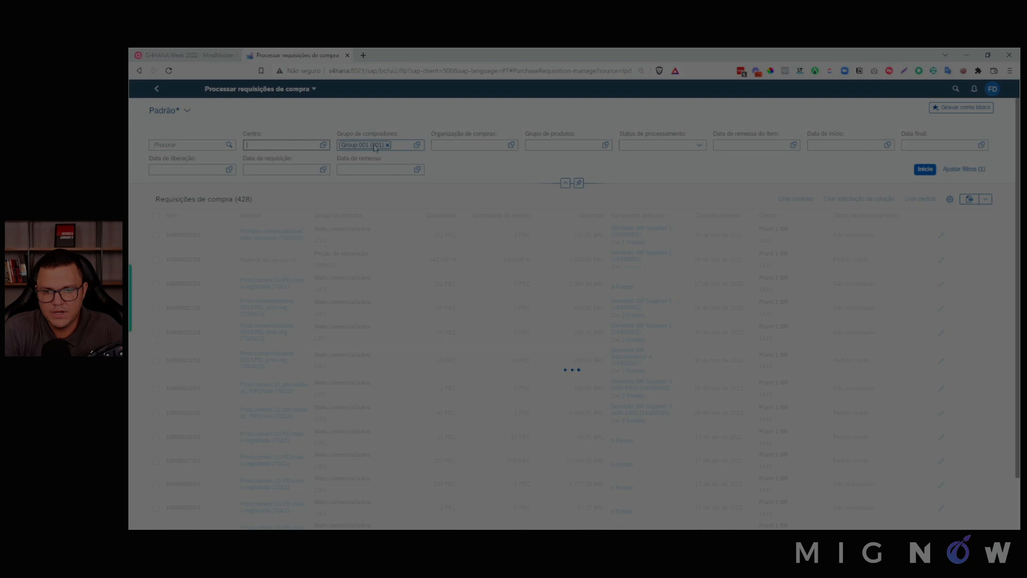
left_click(295, 145)
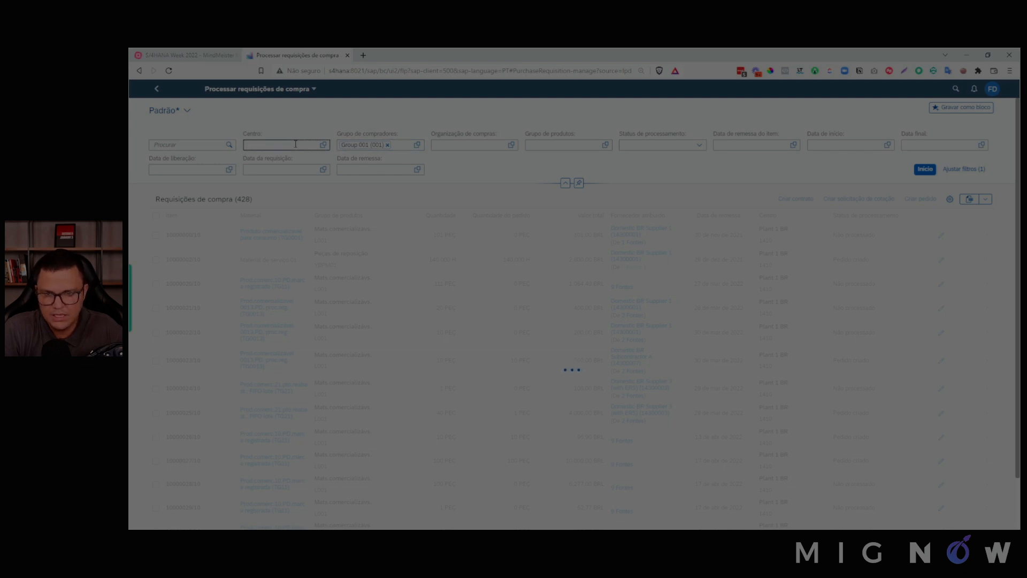
type("1410")
key("Return")
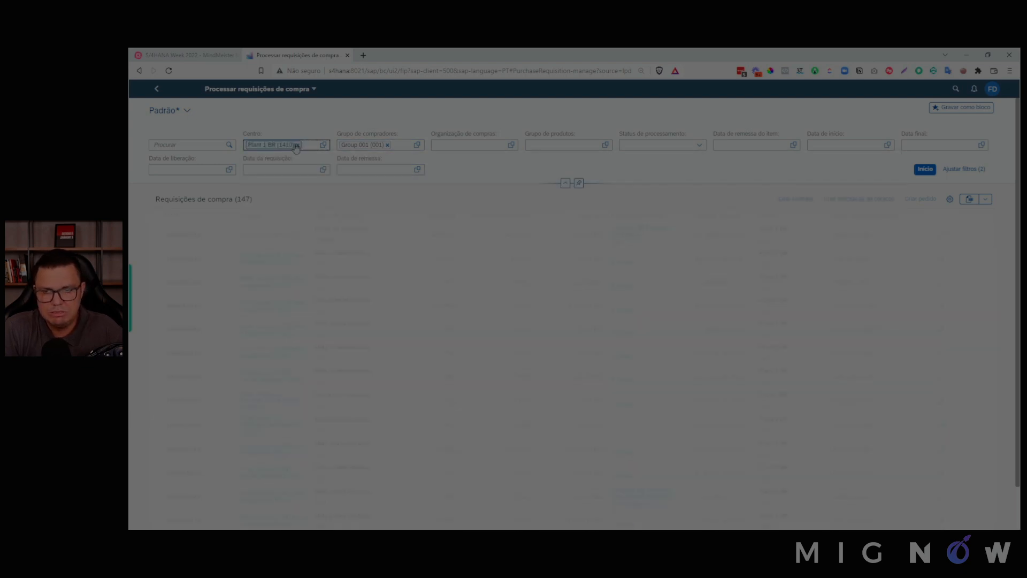
left_click(375, 146)
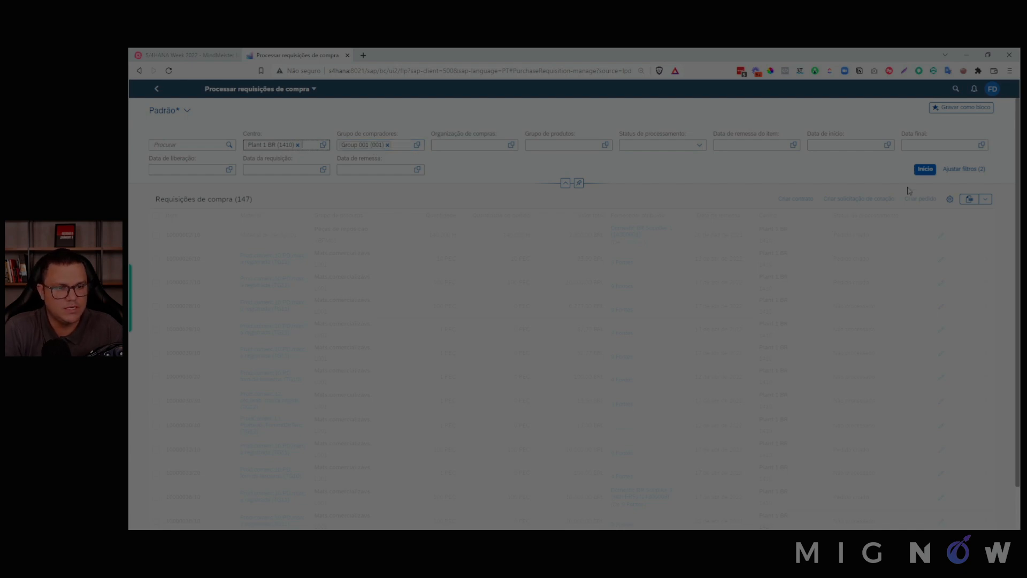
left_click(923, 170)
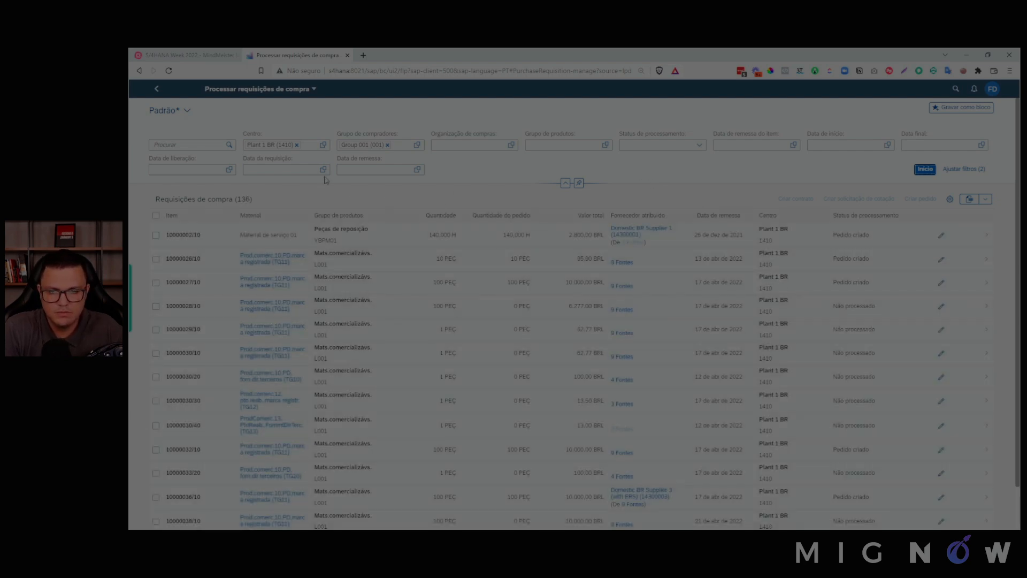
- Restrict the processing status to Não processado, leaving 90 requisitions listed
left_click(463, 149)
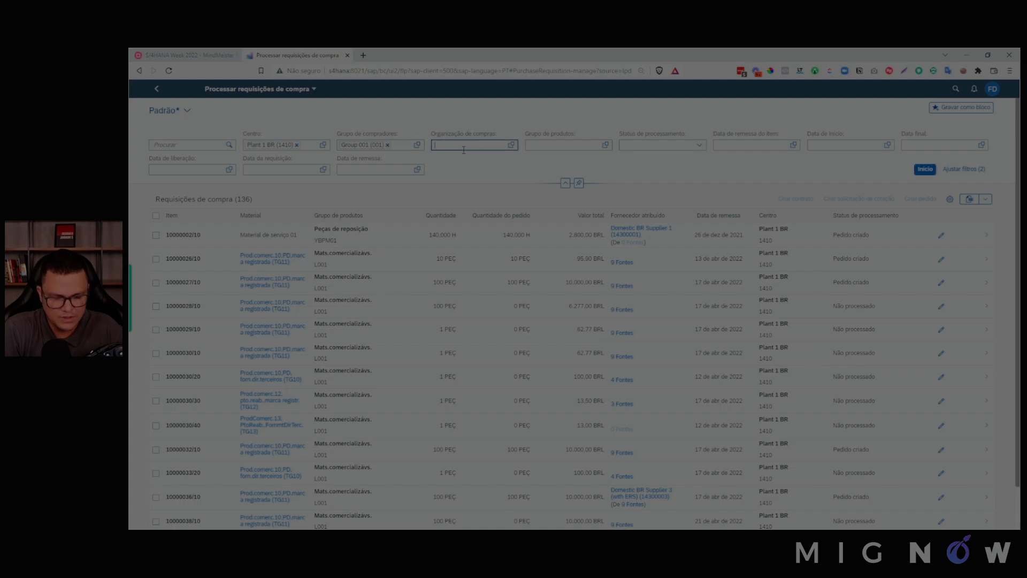
key("Return")
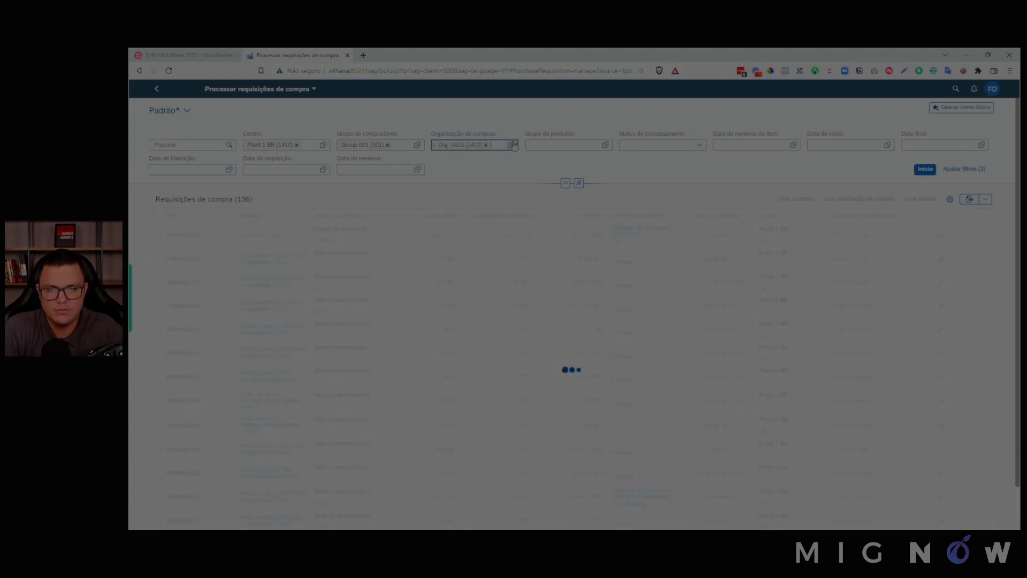
key("BackSpace")
key("BackSpace")
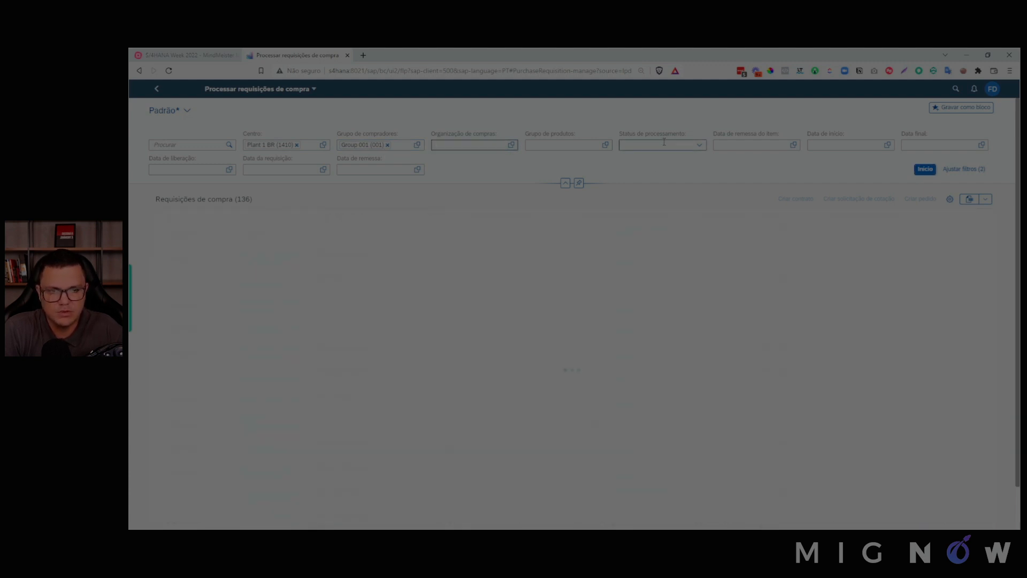
left_click(699, 145)
left_click(628, 197)
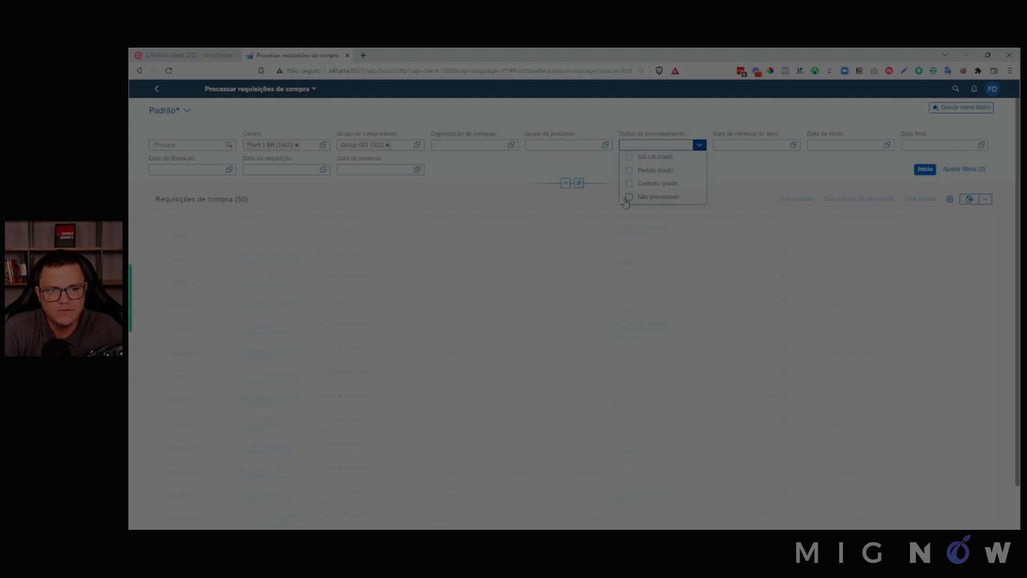
left_click(924, 169)
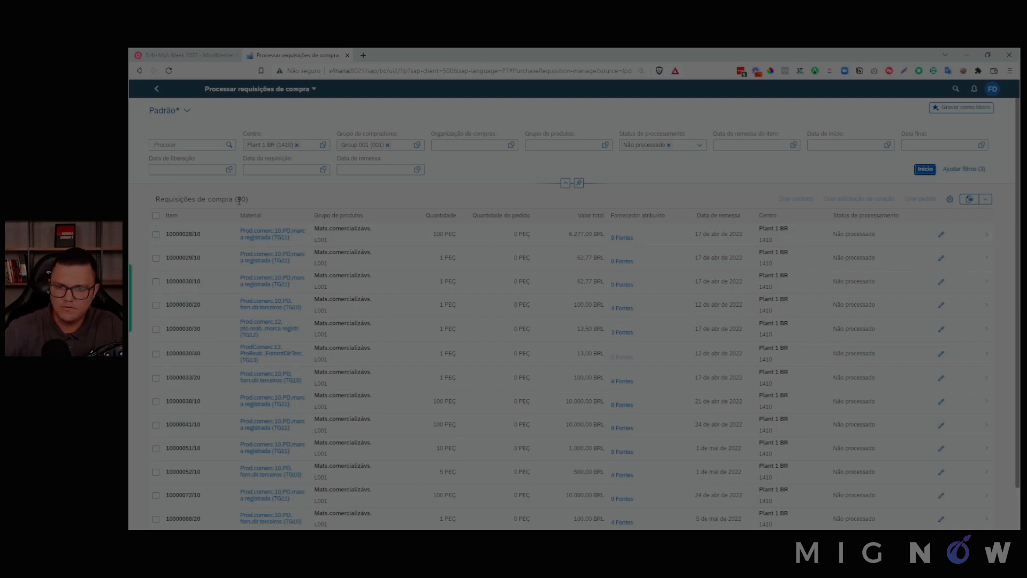
left_click_drag(239, 199, 248, 200)
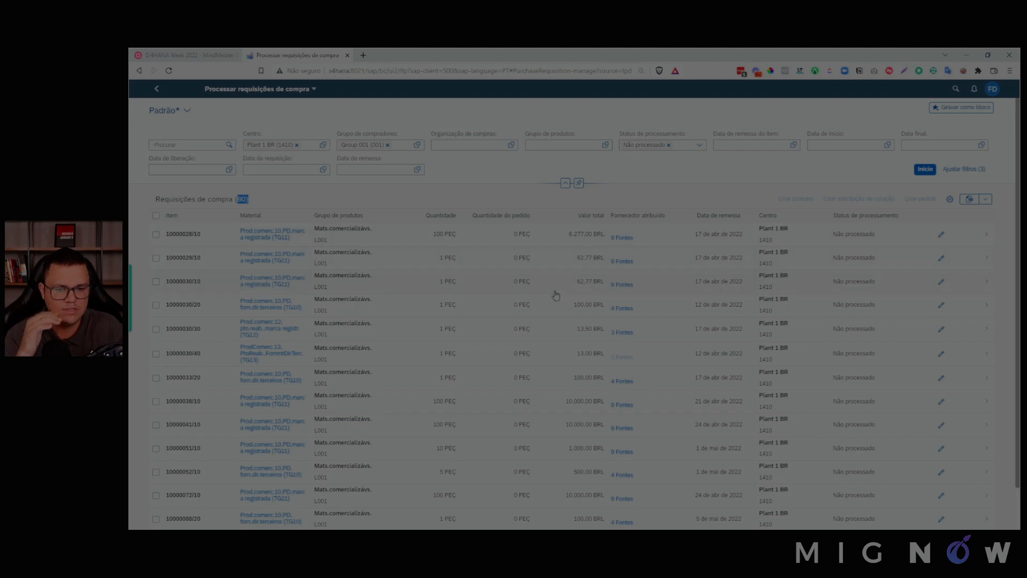
scroll(555, 296, "down", 3)
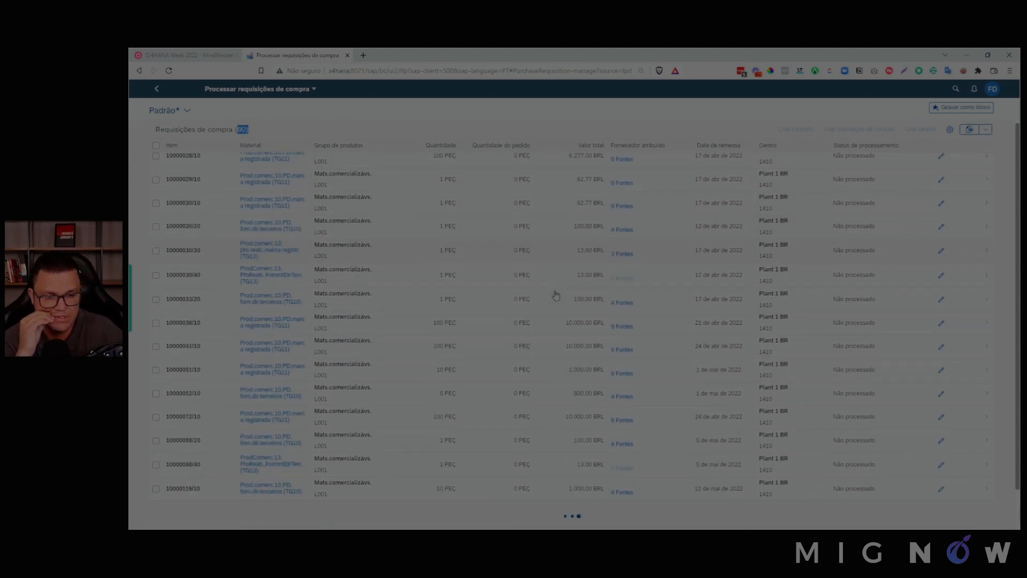
scroll(556, 295, "up", 3)
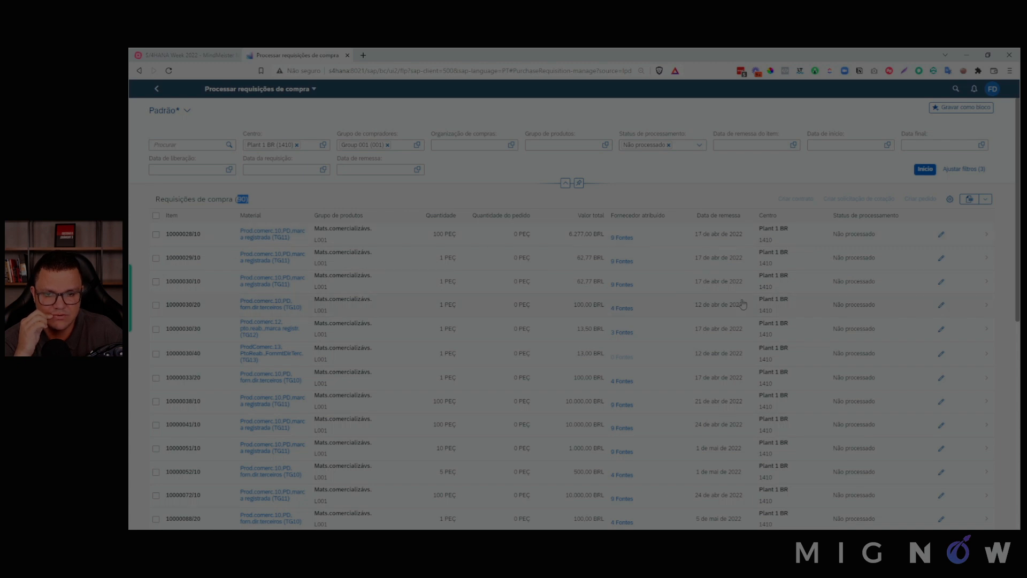
scroll(744, 359, "down", 10)
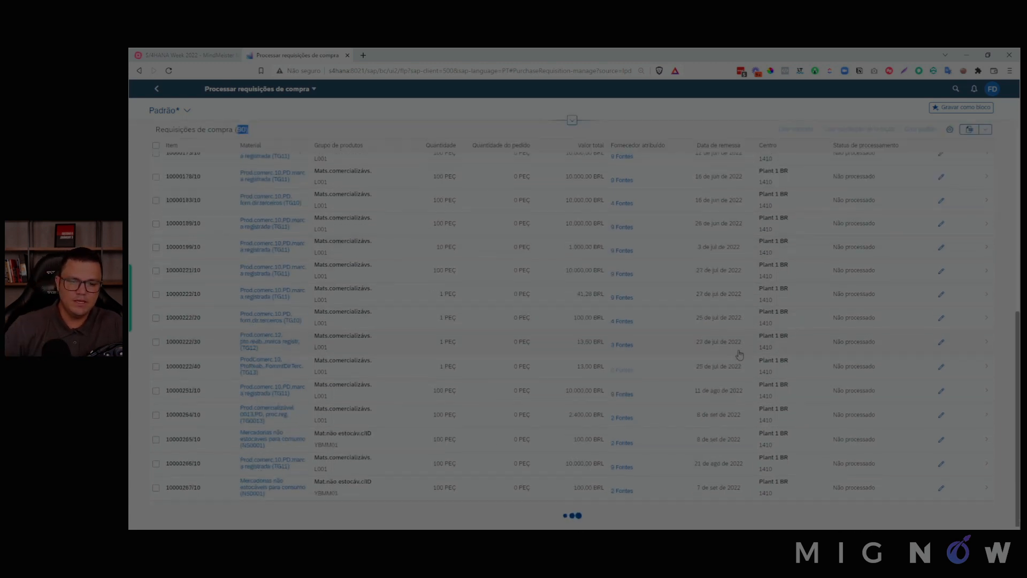
scroll(702, 352, "down", 10)
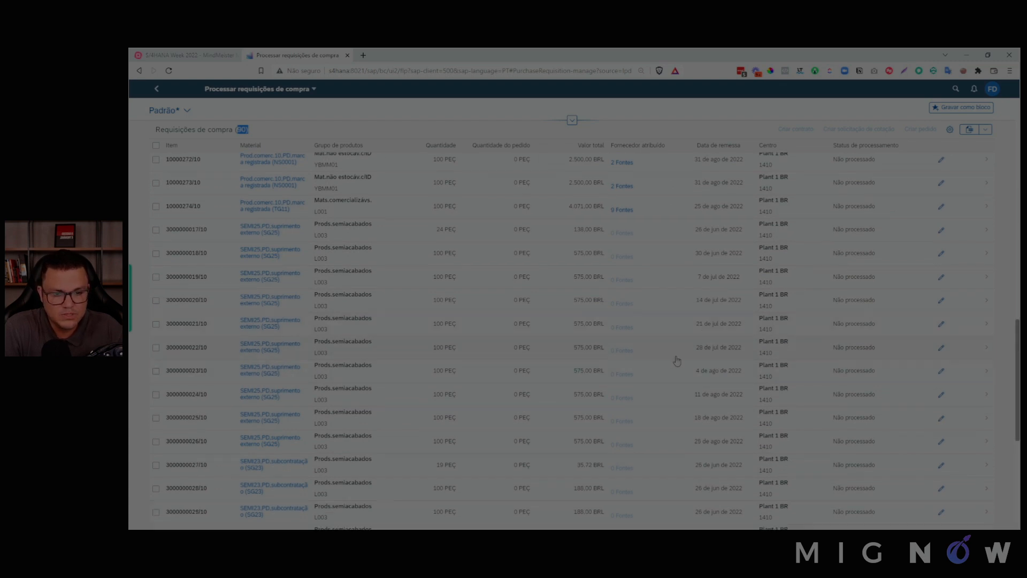
scroll(677, 360, "up", 20)
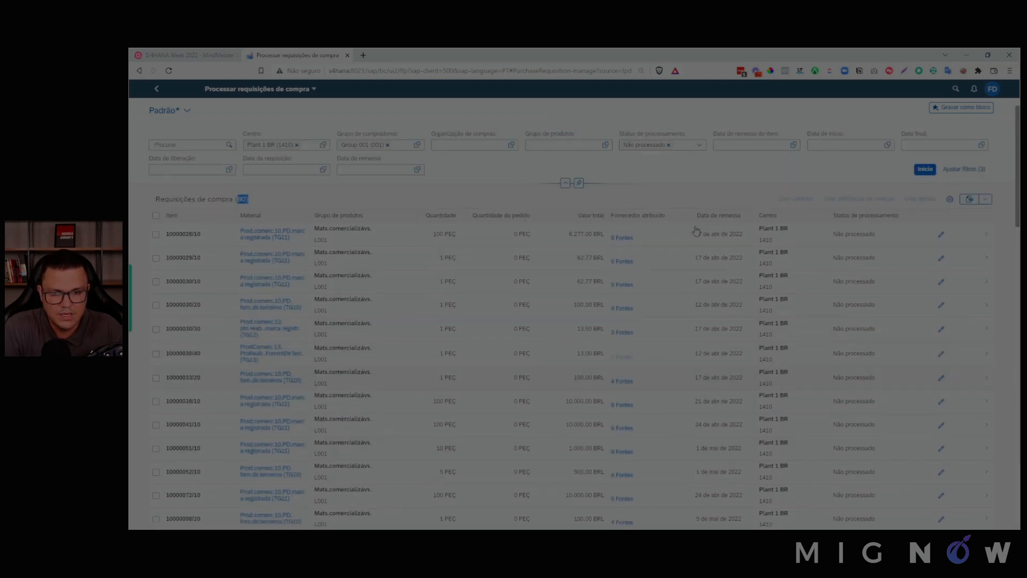
- Set Data da requisição to Hoje, leaving three requisitions, then switch to the mind map
left_click(325, 172)
left_click(324, 200)
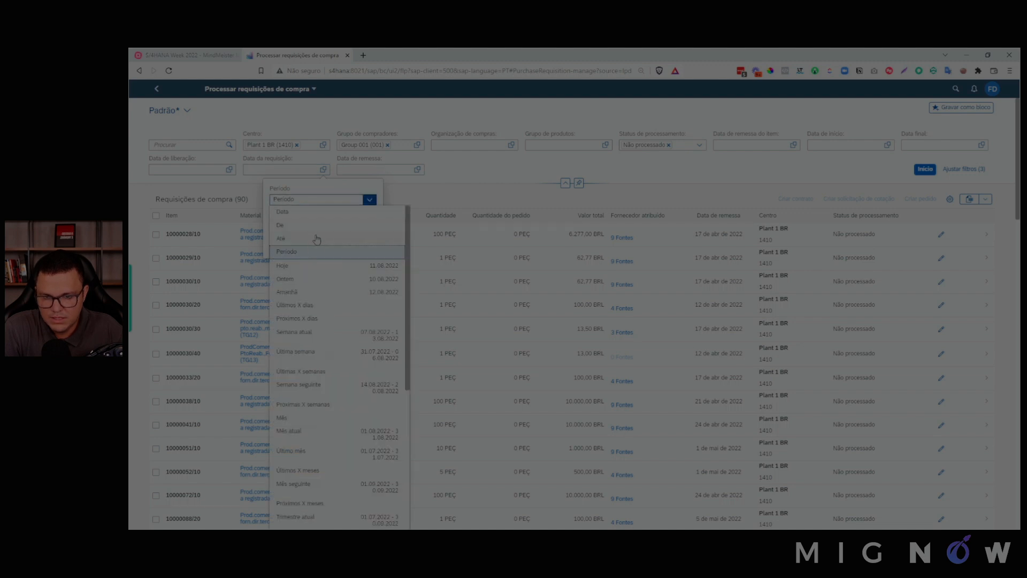
left_click(305, 266)
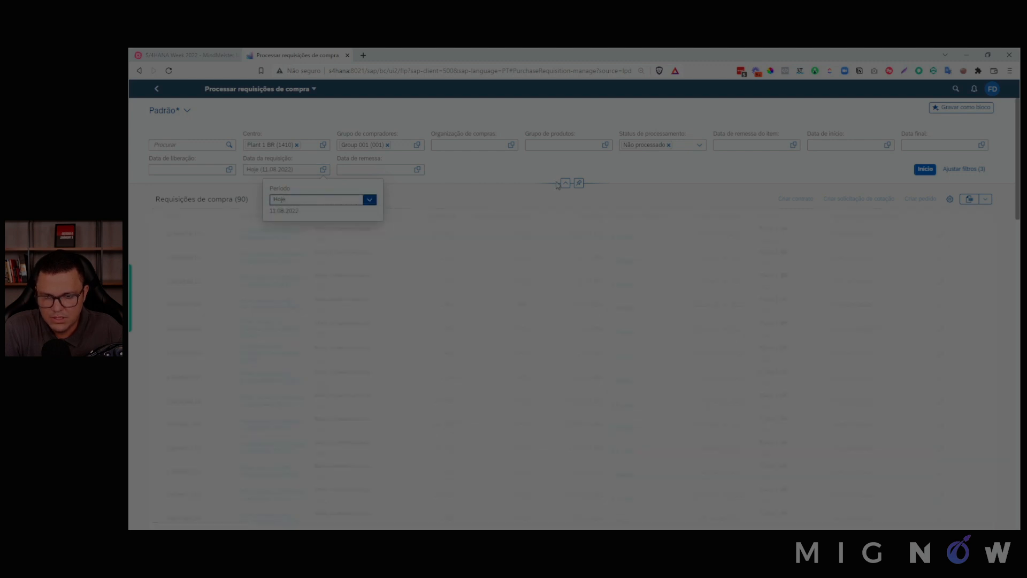
left_click(920, 170)
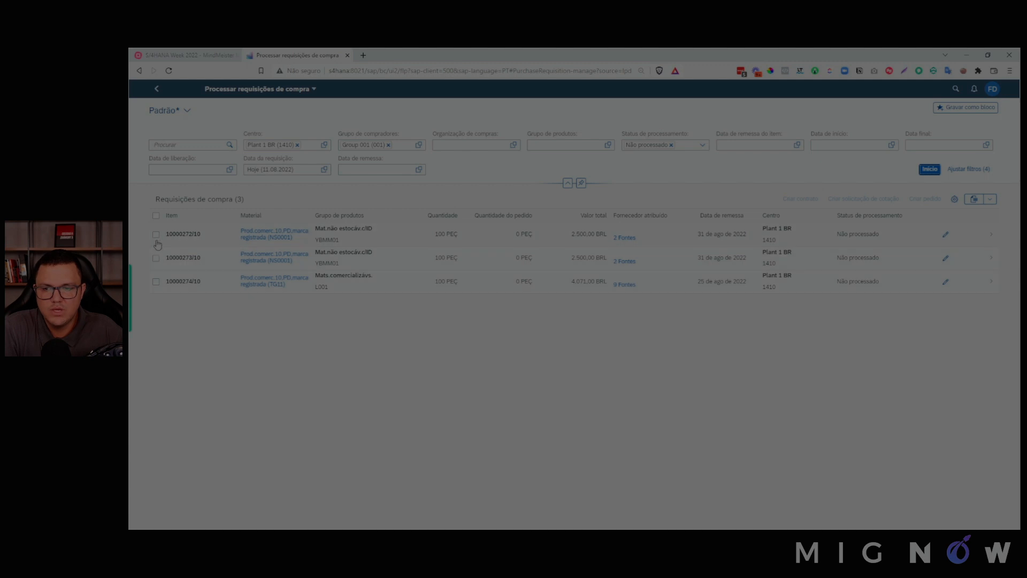
left_click(197, 52)
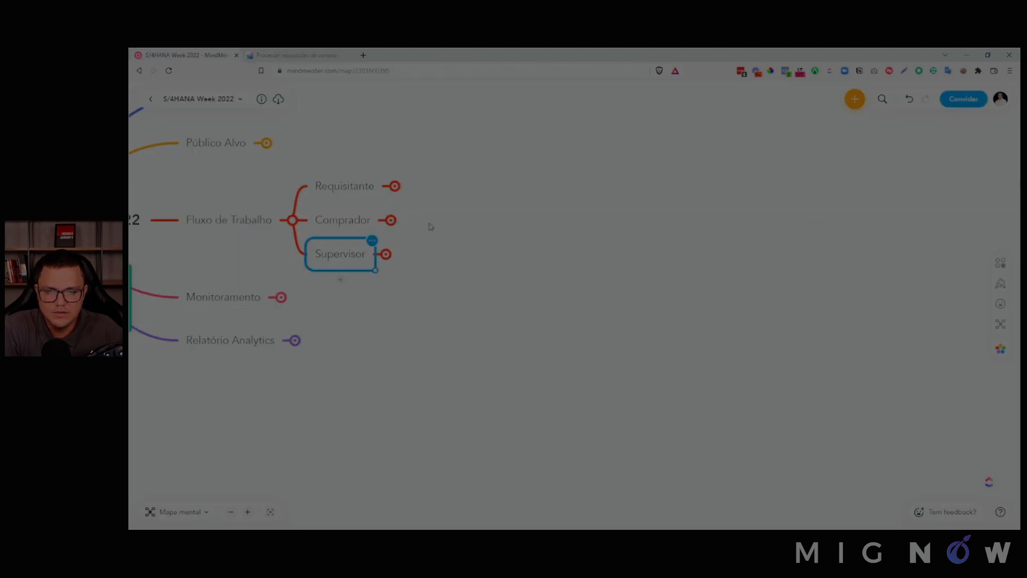
- Expand Comprador to show Criar Cotação, Criar Contrato and Criar Pedido de Compras, then return to SAP
left_click(393, 222)
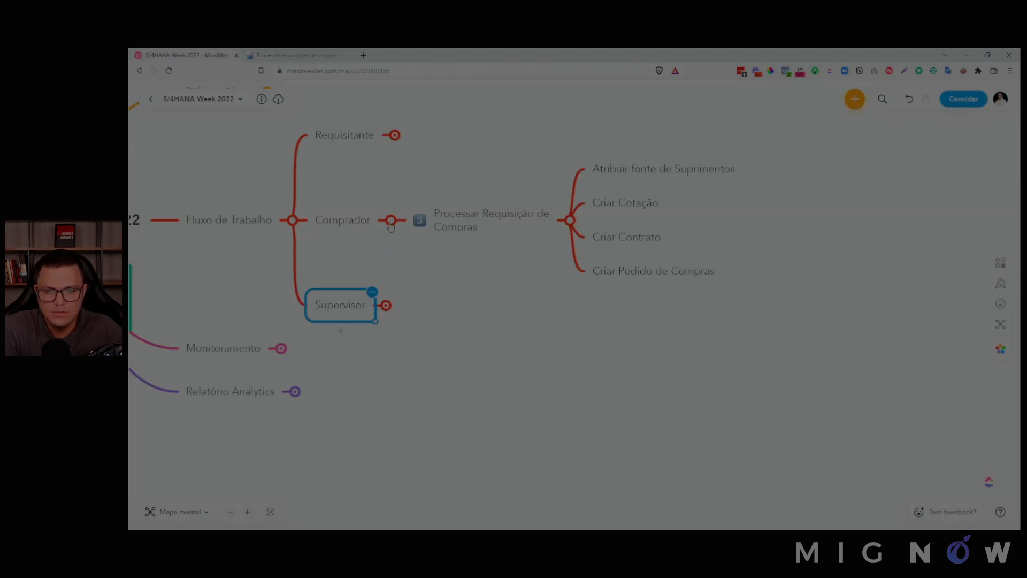
left_click(640, 208)
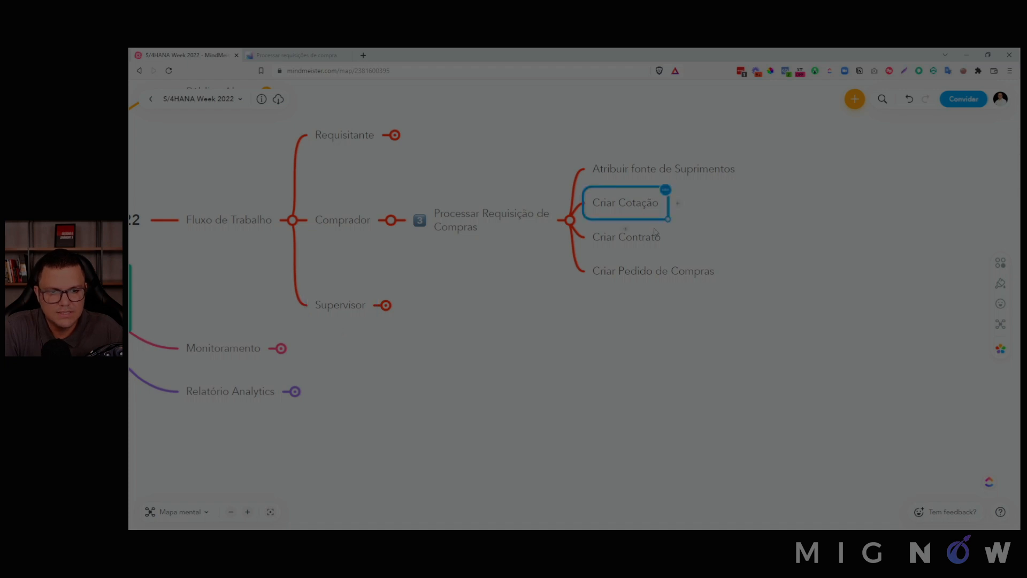
left_click(651, 242)
left_click(676, 272)
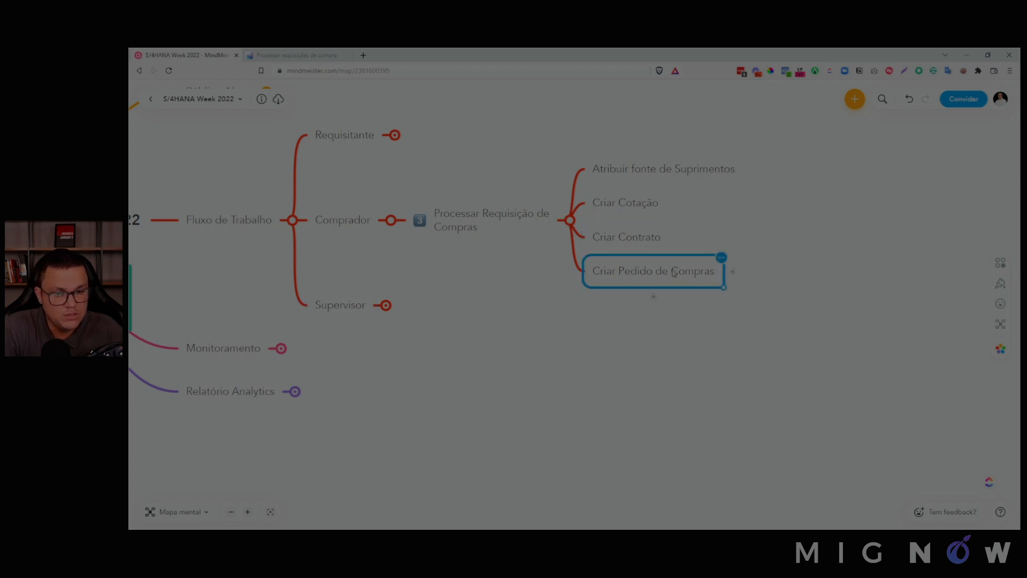
left_click(293, 53)
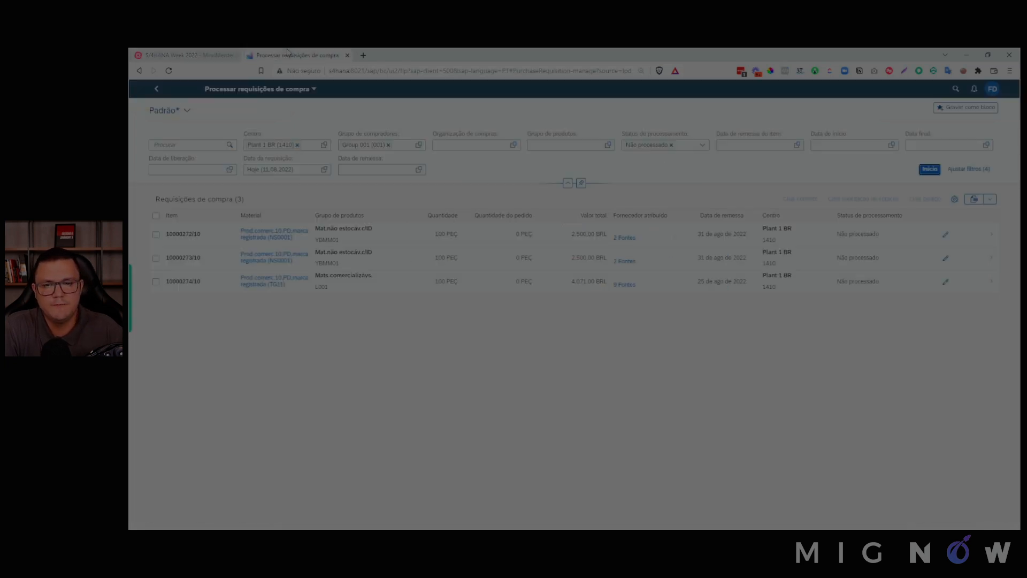
- Select the first requisition and create a request for quotation from it
left_click(155, 235)
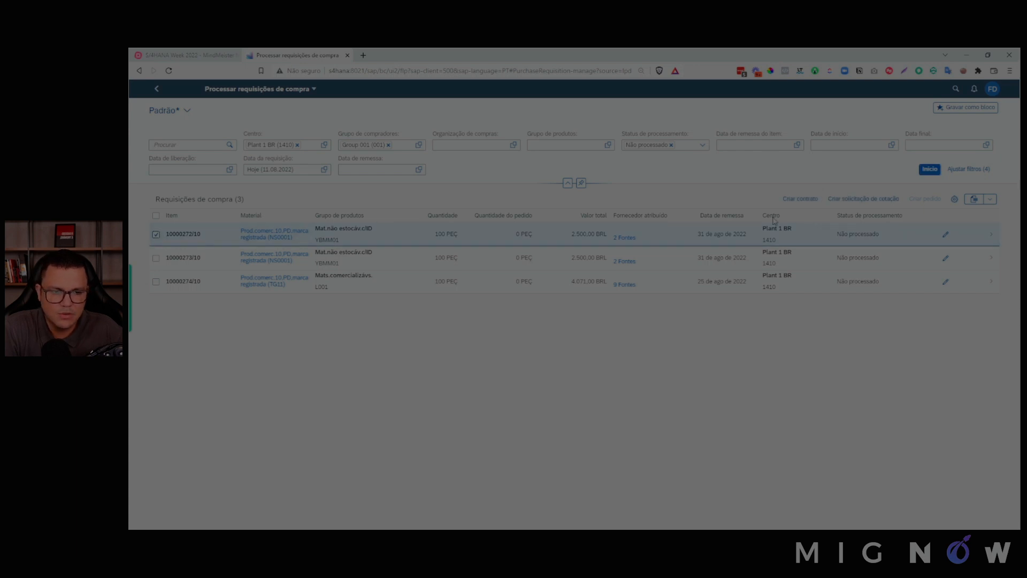
left_click(865, 201)
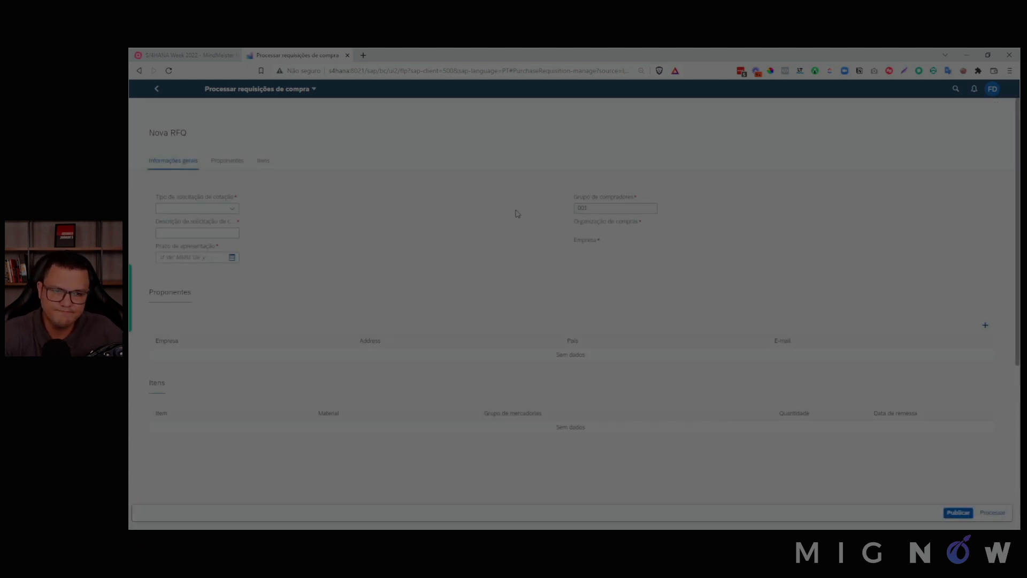
- Choose RFQ type Solicitação DFS int. and enter the description 'Cotação S/4HANA Week'
left_click(232, 208)
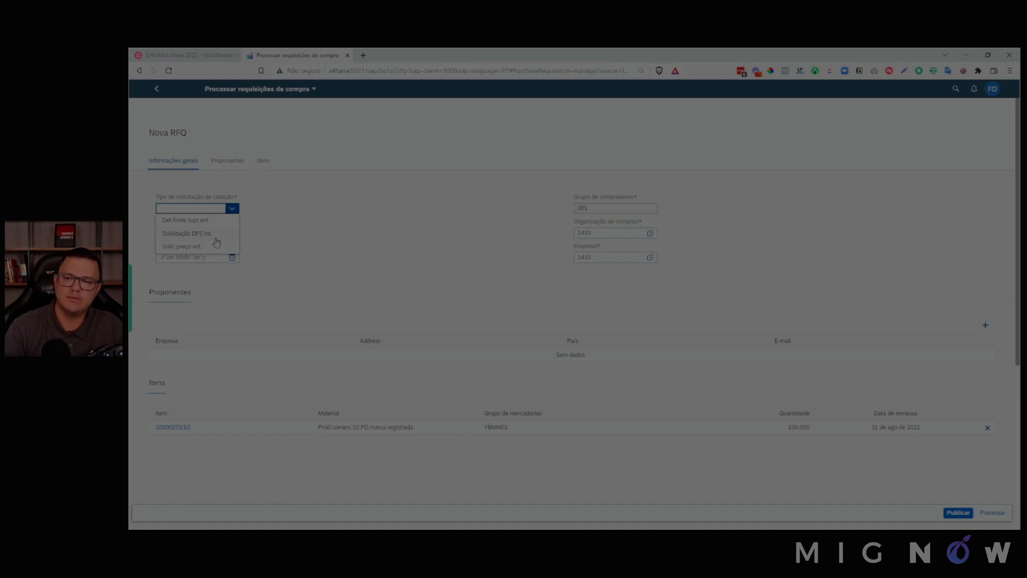
left_click(216, 238)
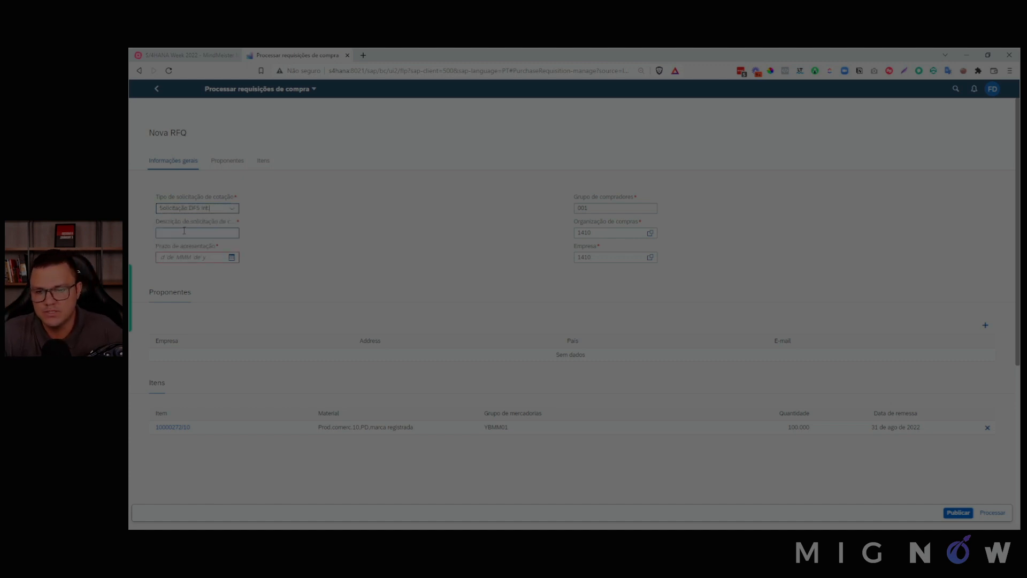
left_click(211, 233)
key("Caps_Lock")
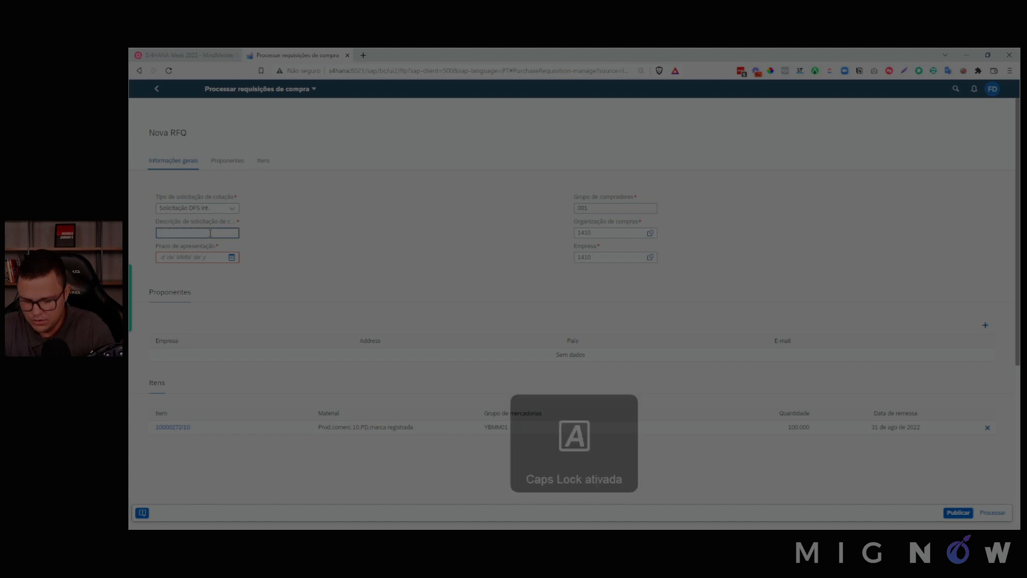
type("COTÇA")
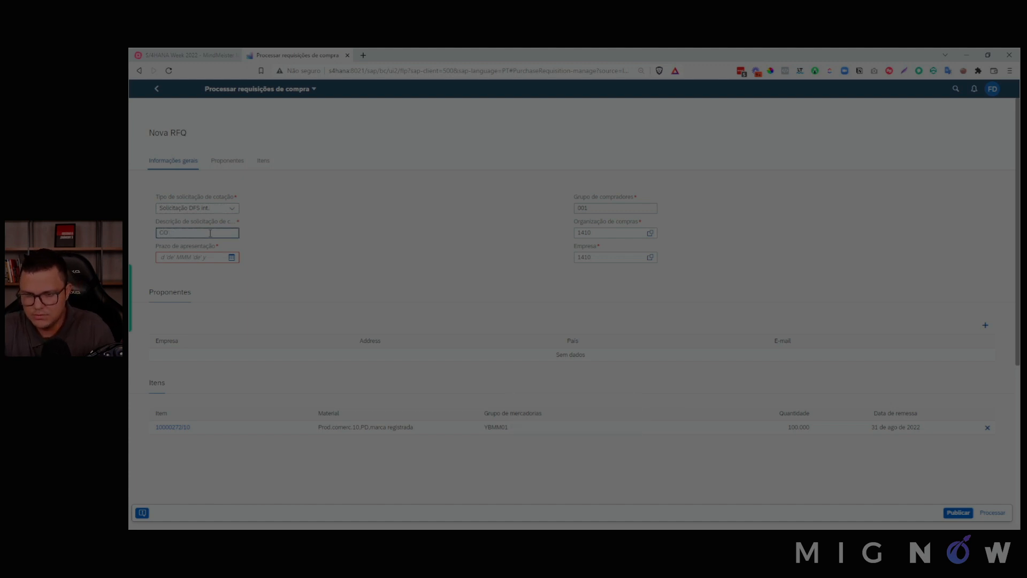
key("BackSpace")
key("Caps_Lock")
type("otação S/4HANA We")
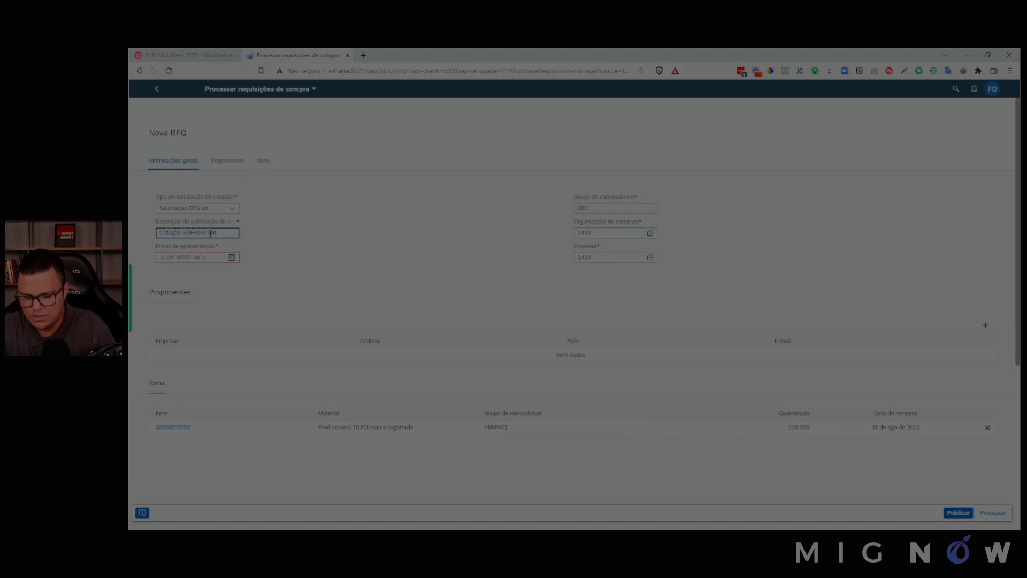
type("ek")
- Set the submission deadline to 12 August 2022
left_click(220, 257)
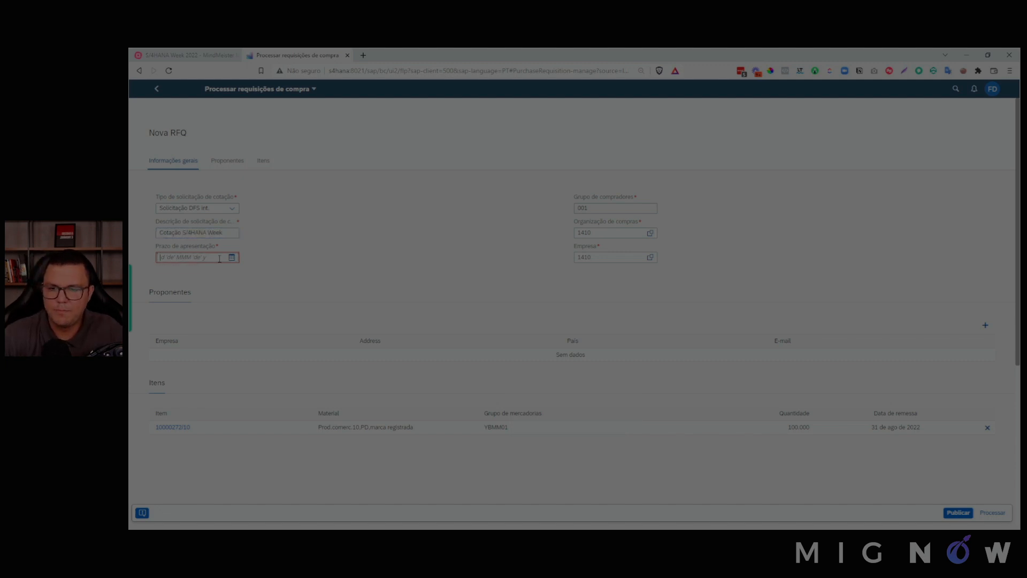
left_click(231, 257)
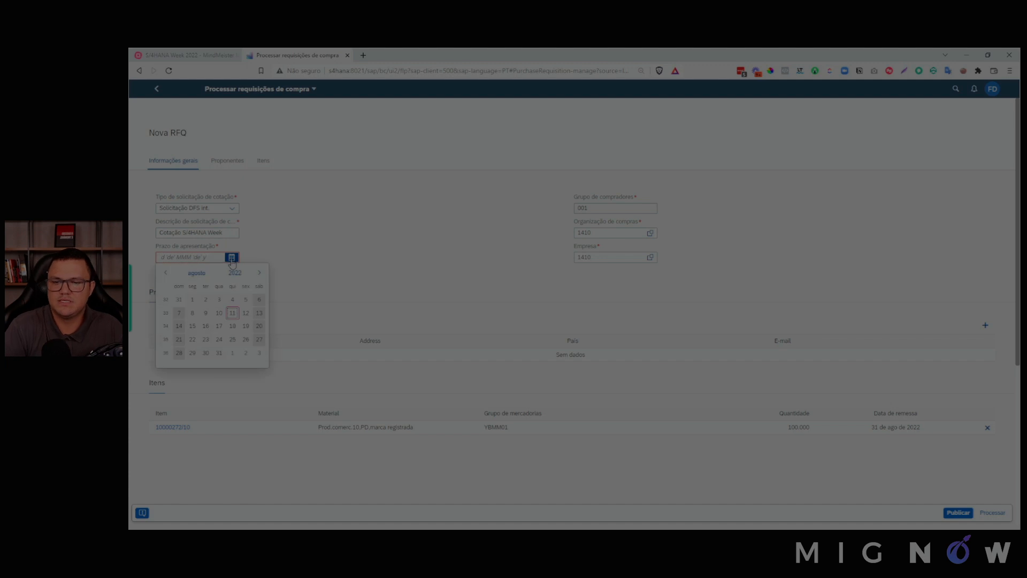
left_click(246, 312)
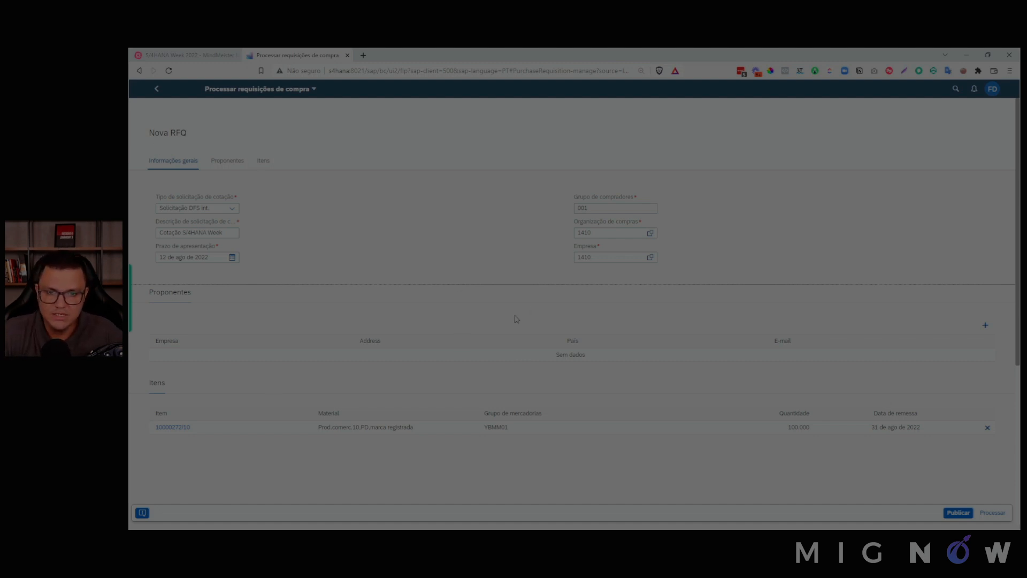
- Add Domestic BR Supplier 1 and Domestic BR Supplier 2 as bidders
left_click(985, 325)
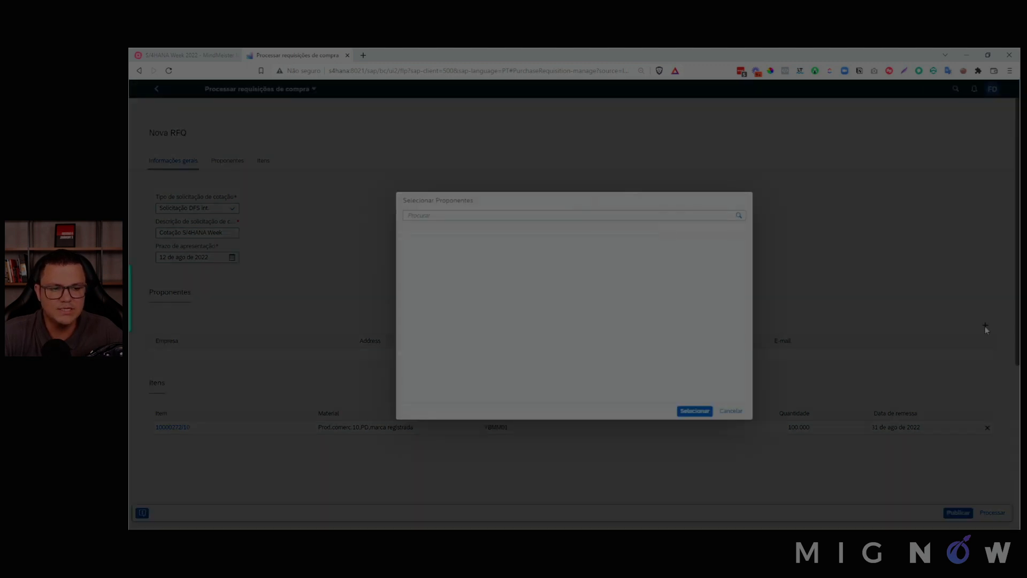
left_click(488, 213)
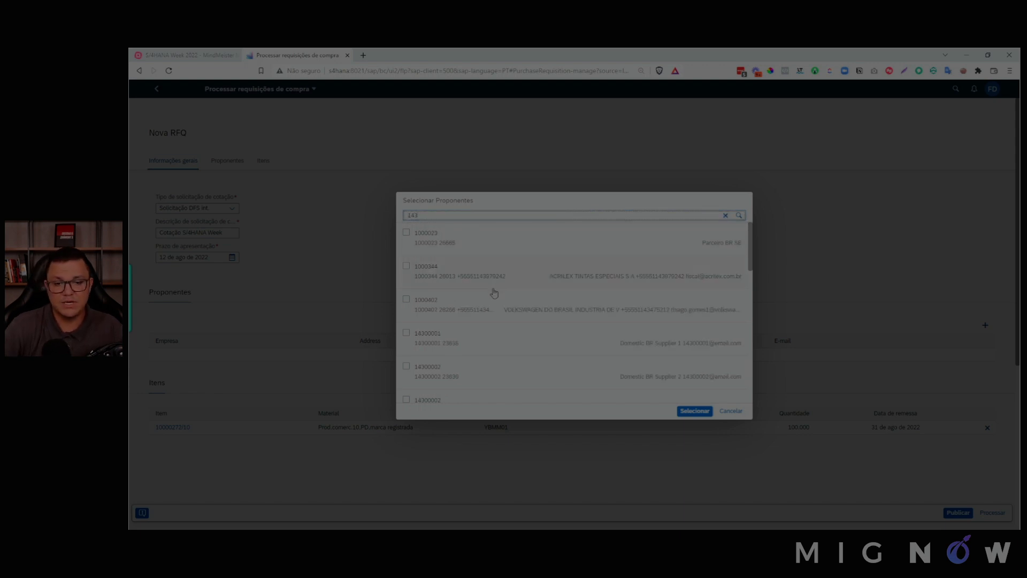
left_click(407, 333)
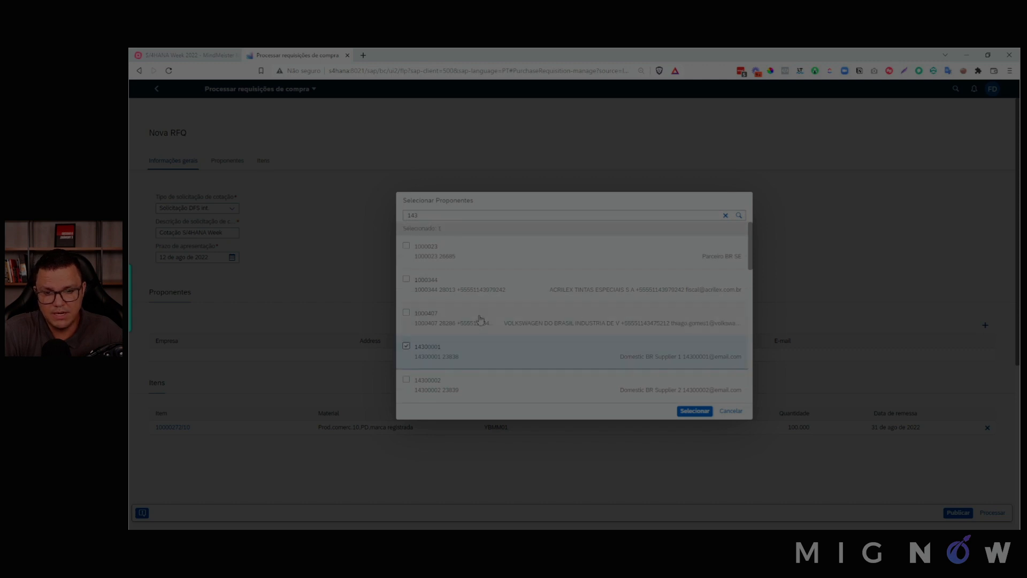
scroll(454, 347, "down", 1)
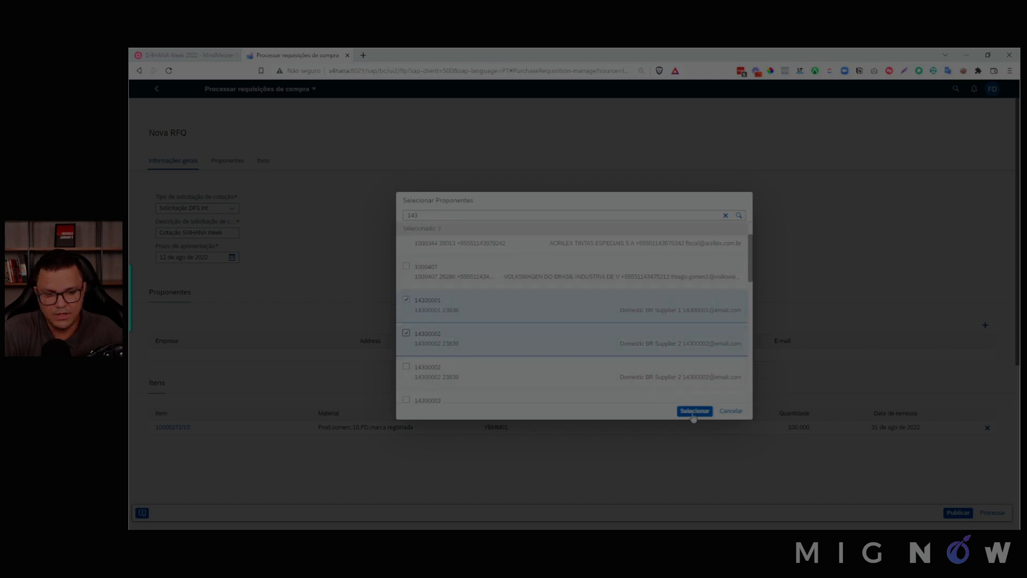
left_click(694, 411)
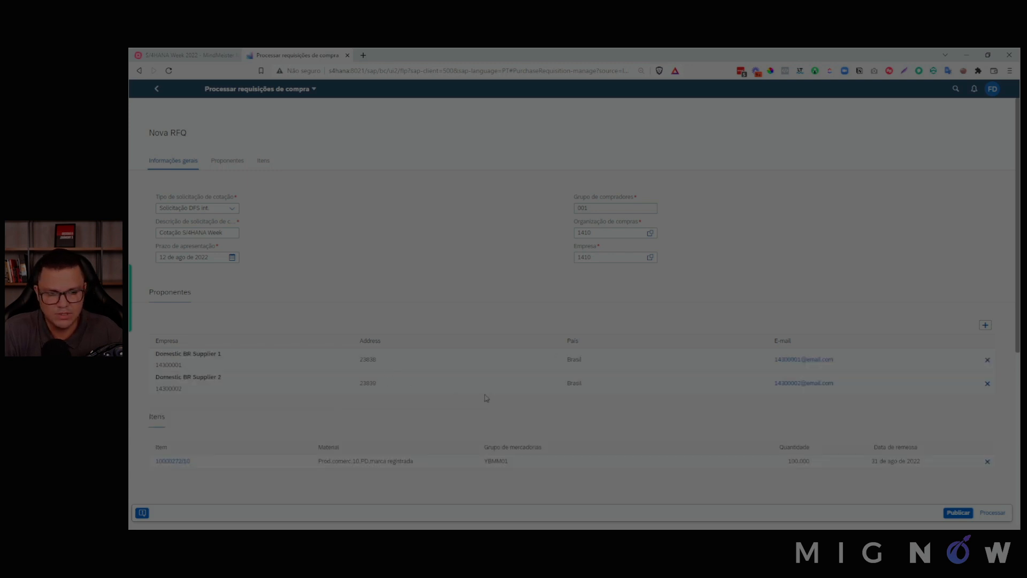
- Review the message log and the requisition item with quantity 100.000
scroll(486, 396, "down", 2)
scroll(435, 417, "down", 4)
scroll(435, 417, "up", 8)
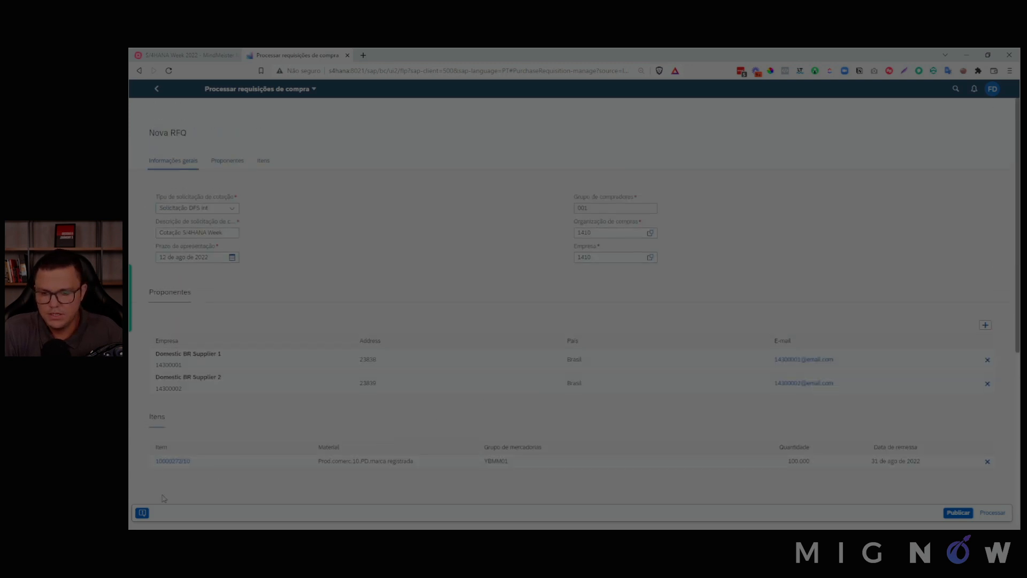
left_click(148, 516)
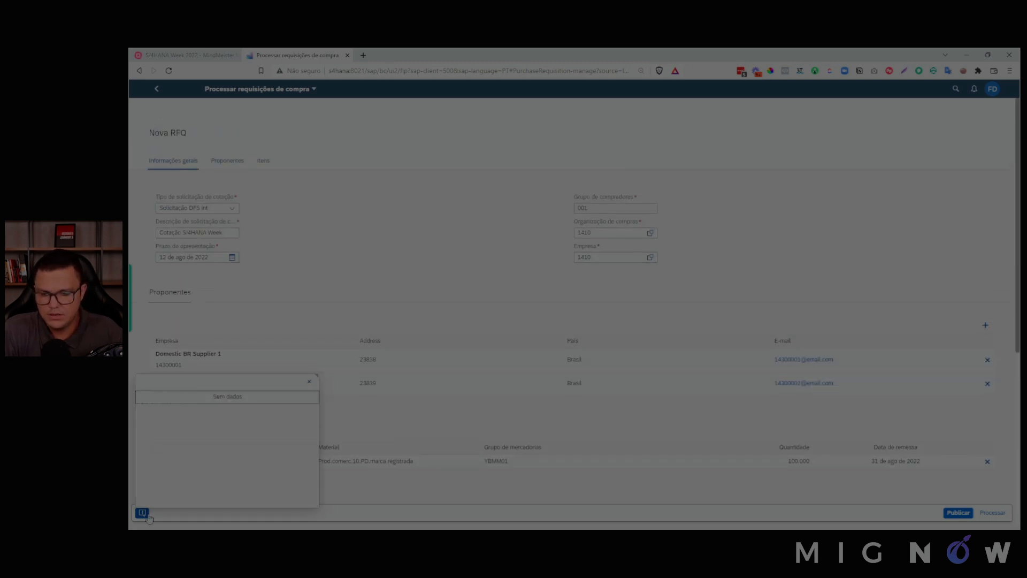
left_click(309, 381)
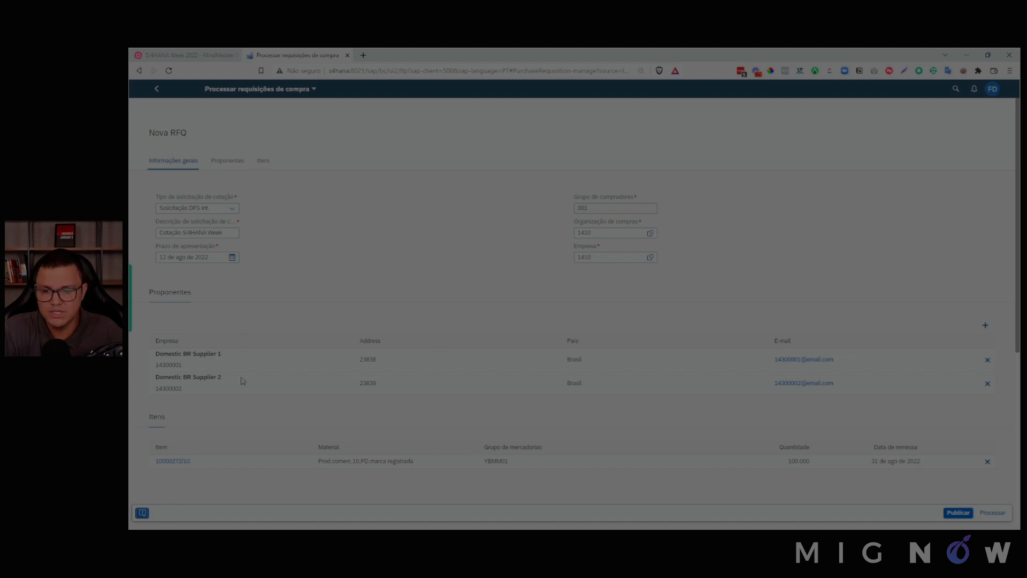
left_click_drag(317, 464, 687, 474)
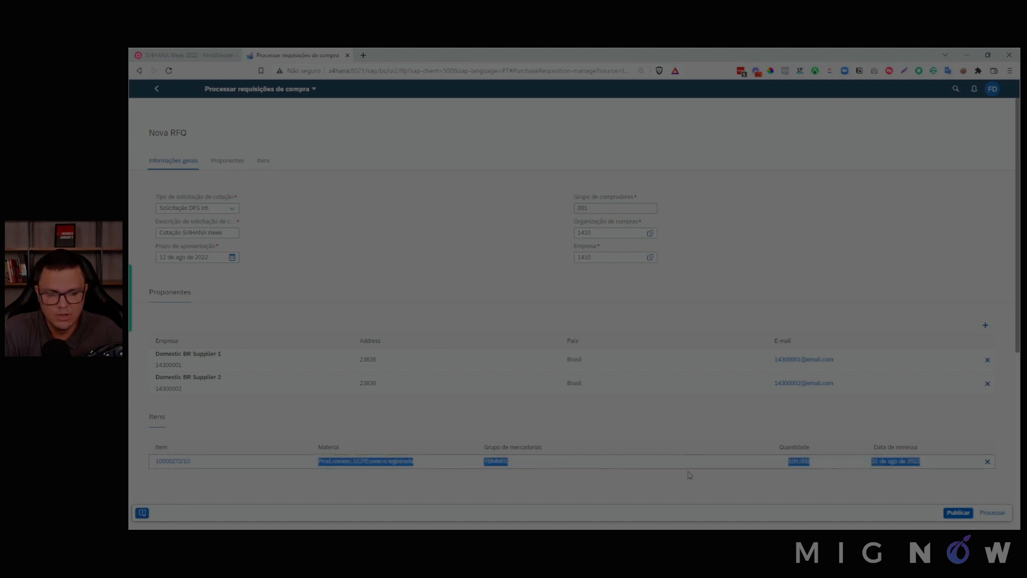
left_click(695, 475)
double_click(799, 461)
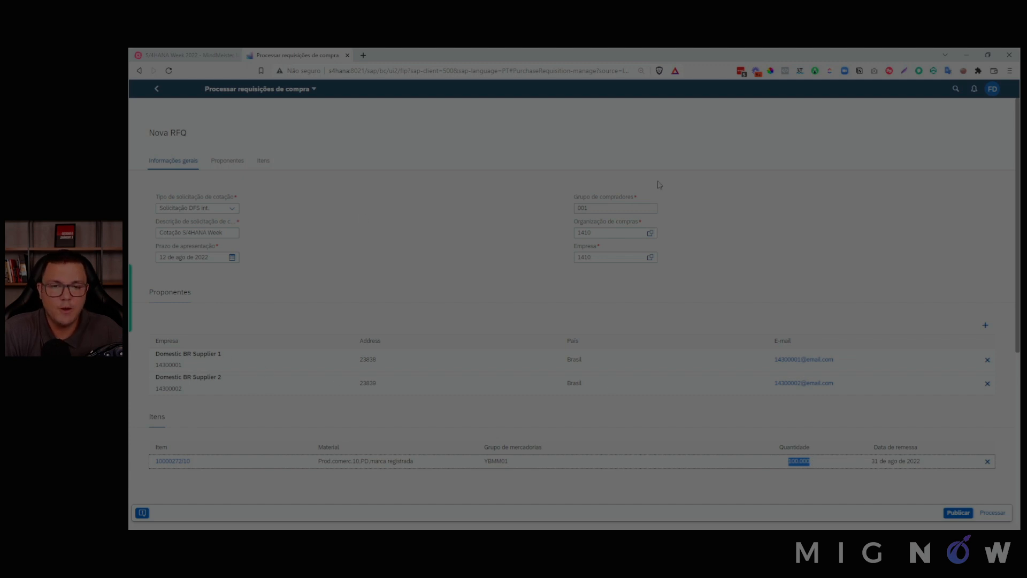
- Publish the RFQ, confirm it, and note the new RFQ number
left_click(957, 512)
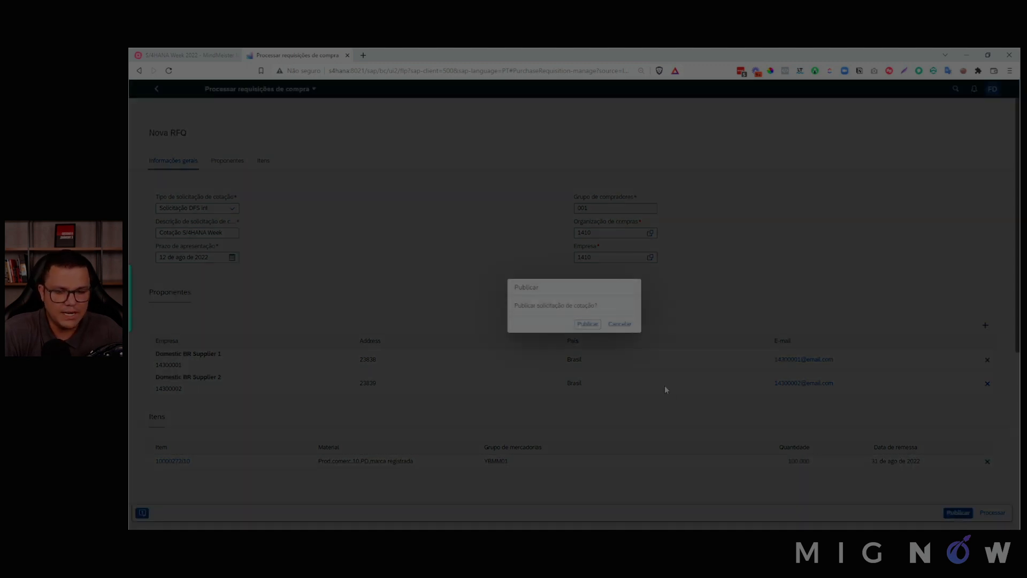
left_click(588, 324)
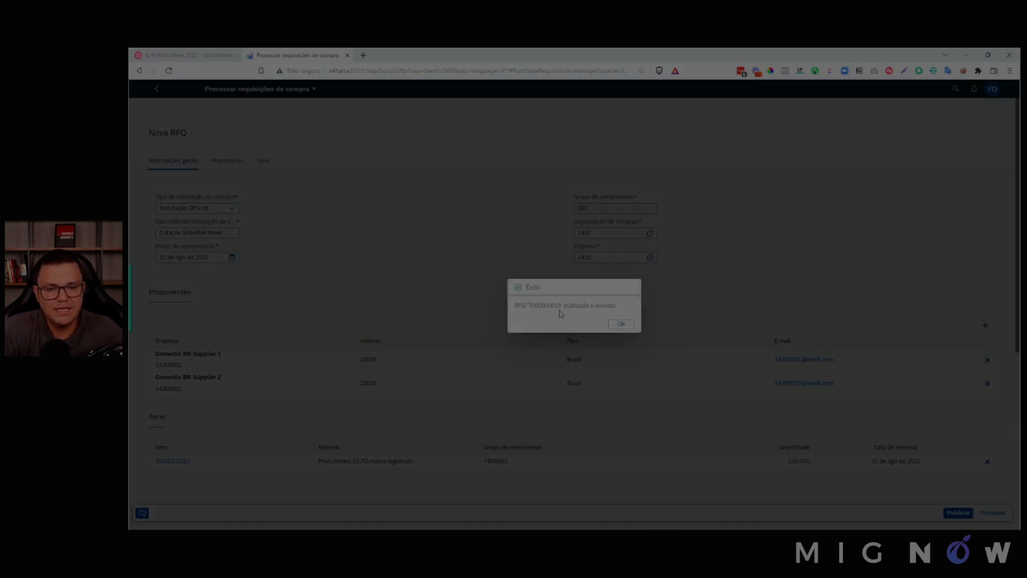
left_click_drag(563, 306, 530, 306)
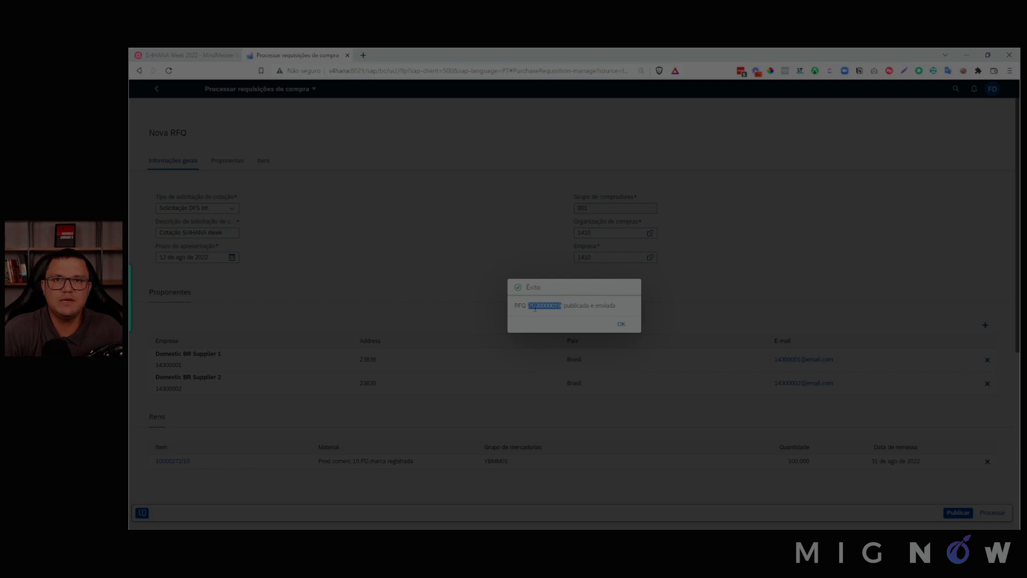
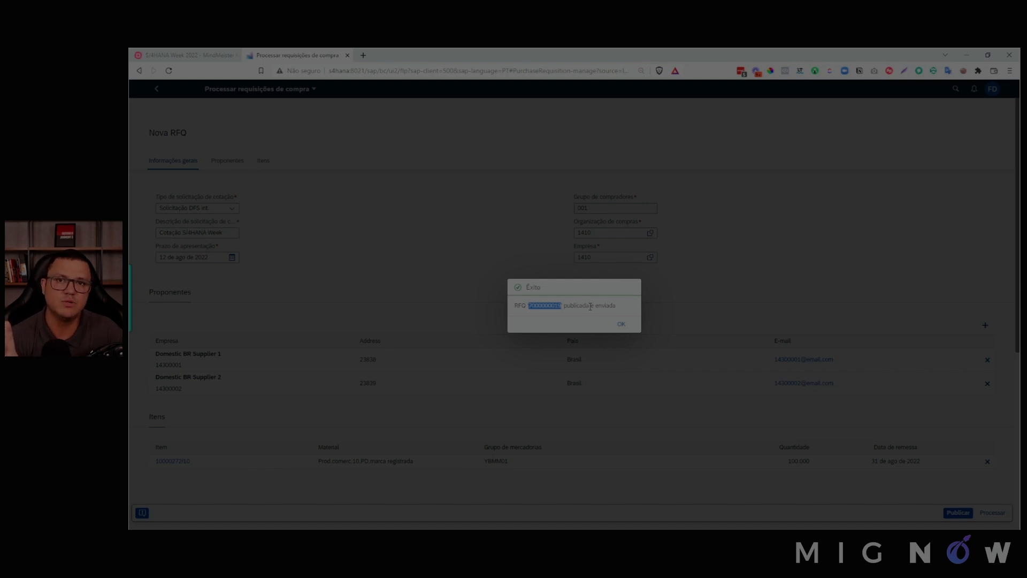
- Dismiss the RFQ success message and remove the Não processado status filter
left_click(619, 324)
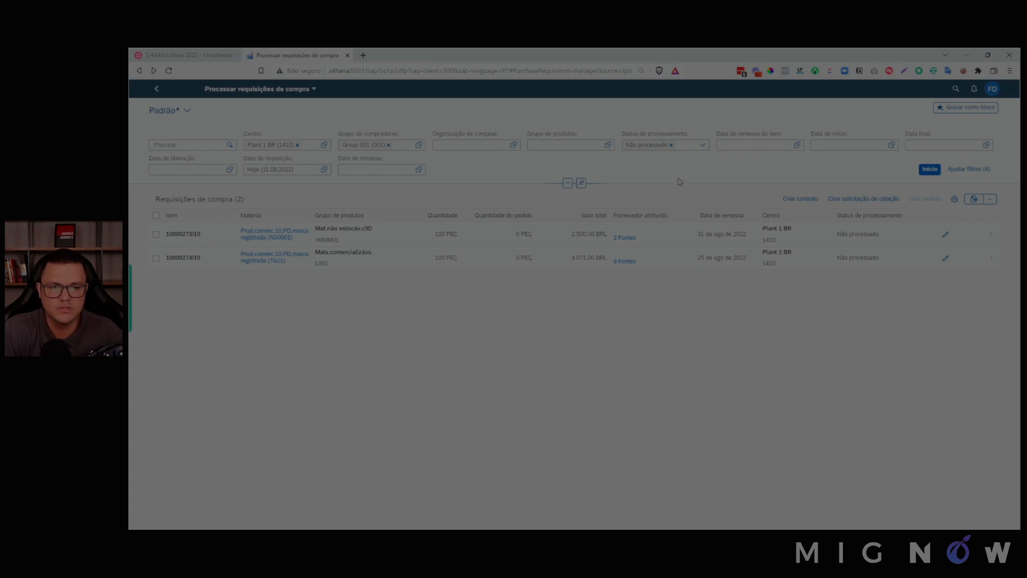
left_click(670, 145)
- Refresh the requisition list and select the second, unprocessed requisition 10000273
left_click(930, 169)
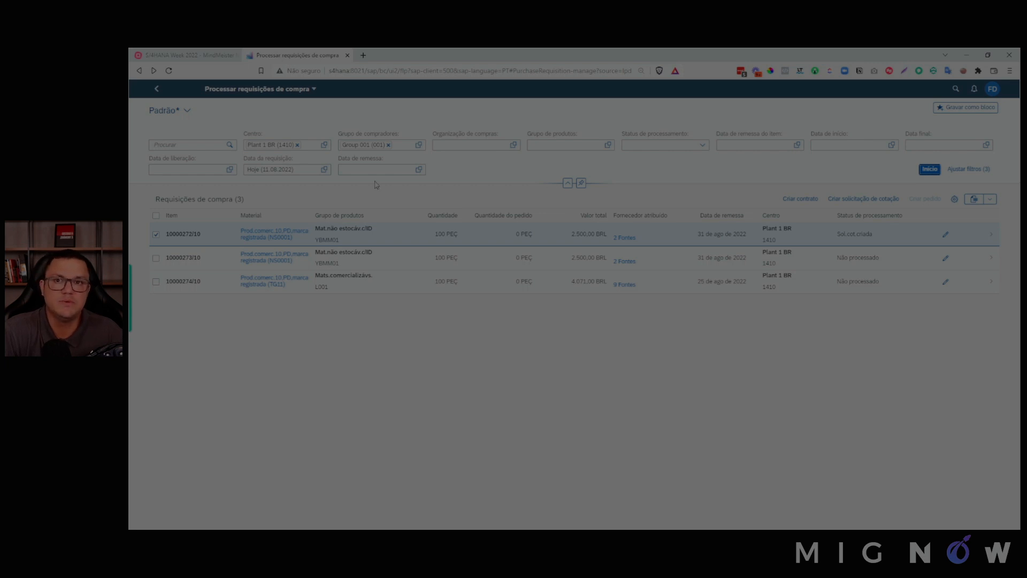
left_click(156, 236)
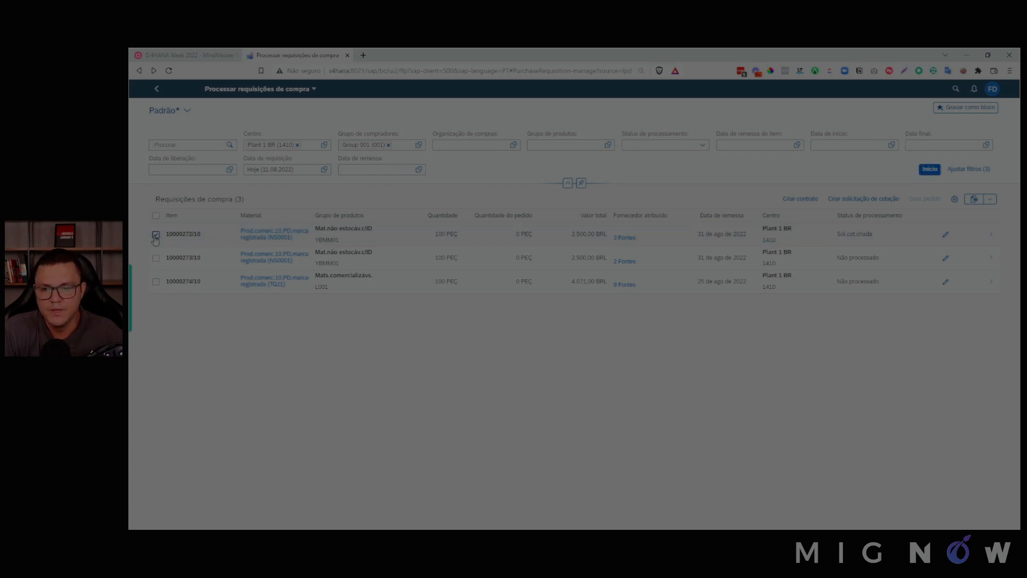
left_click(156, 259)
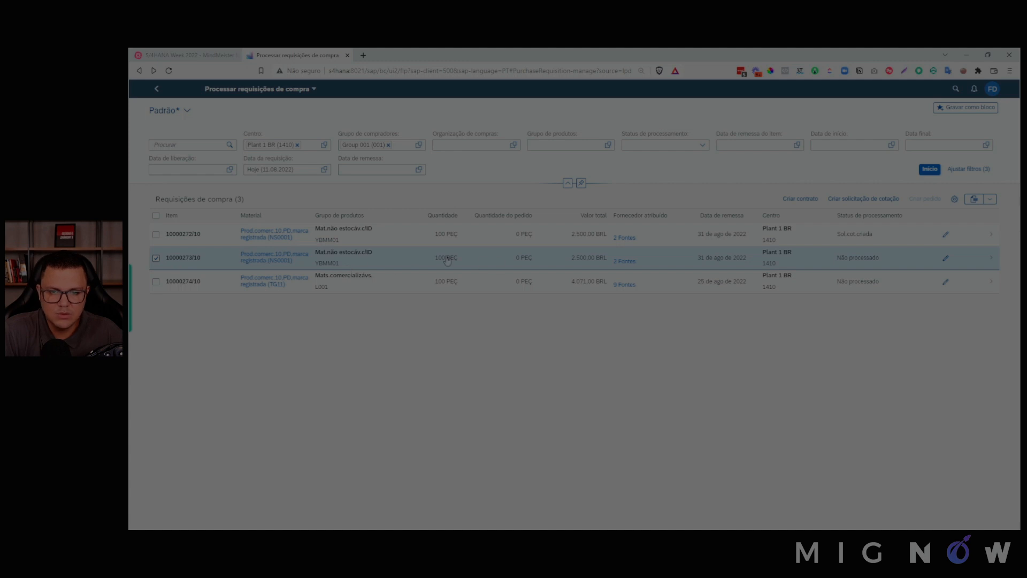
- Mark Criar Contrato as the next step in the mind map, then start a contract for the requisition
left_click(222, 56)
left_click(624, 240)
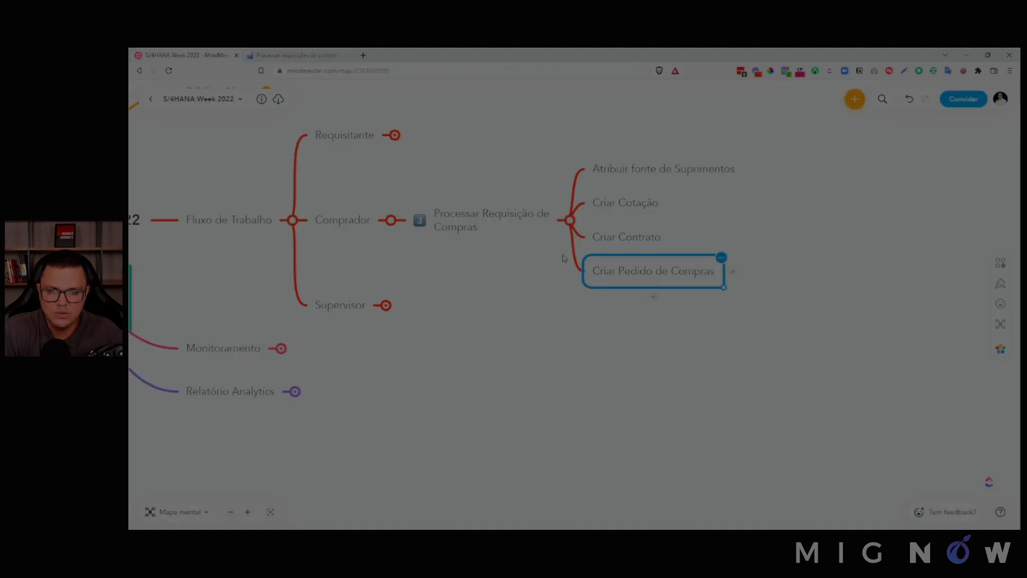
left_click(310, 56)
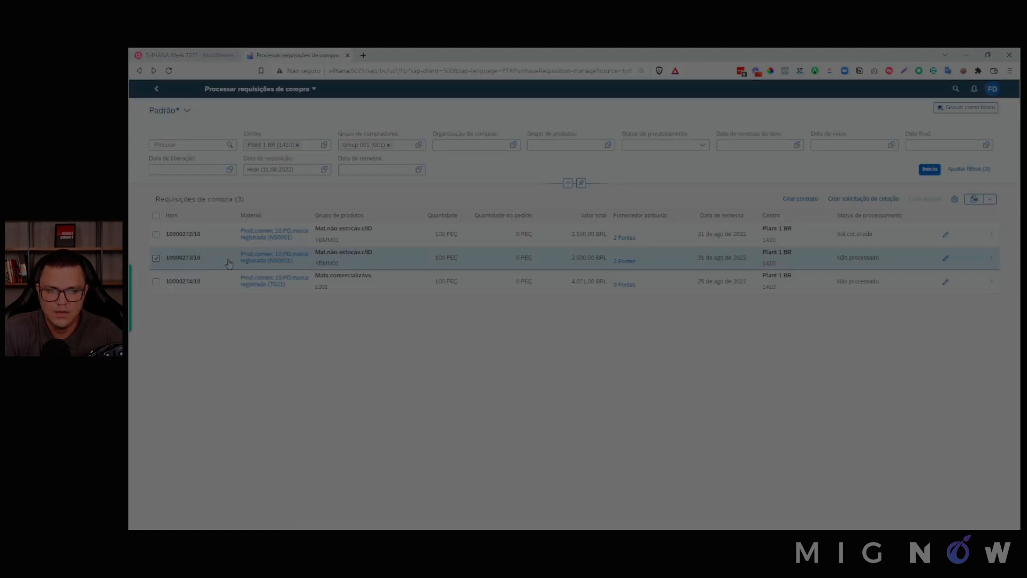
left_click(805, 199)
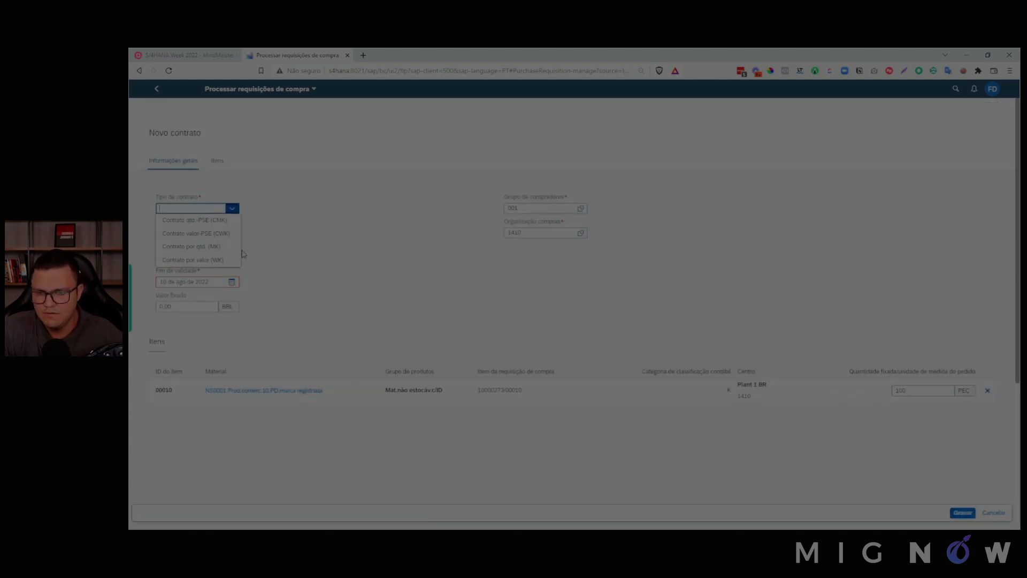
- Choose contract type Contrato por valor (WK) and pick Domestic BR Supplier 1 from the supplier list
left_click(226, 261)
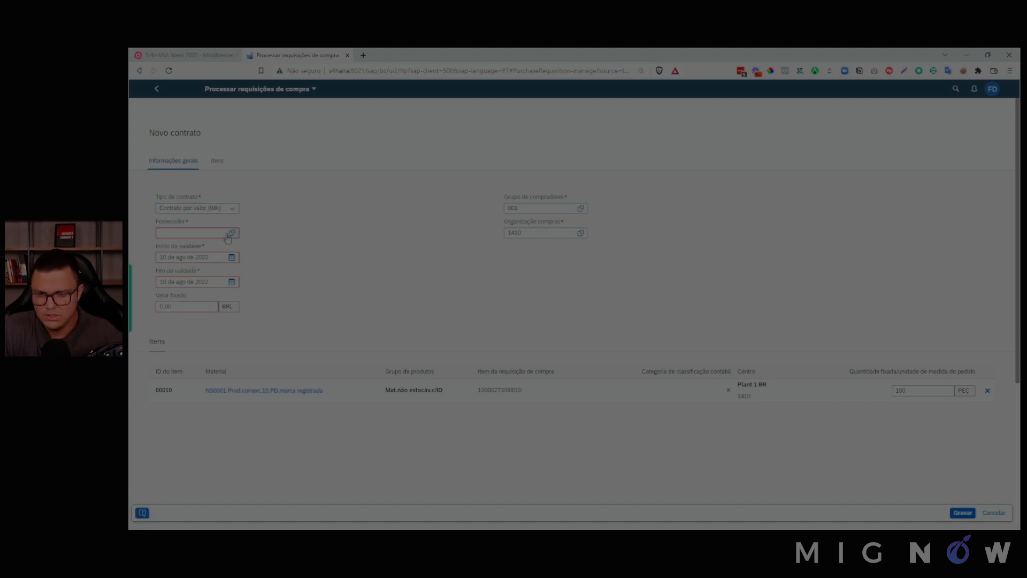
left_click(206, 234)
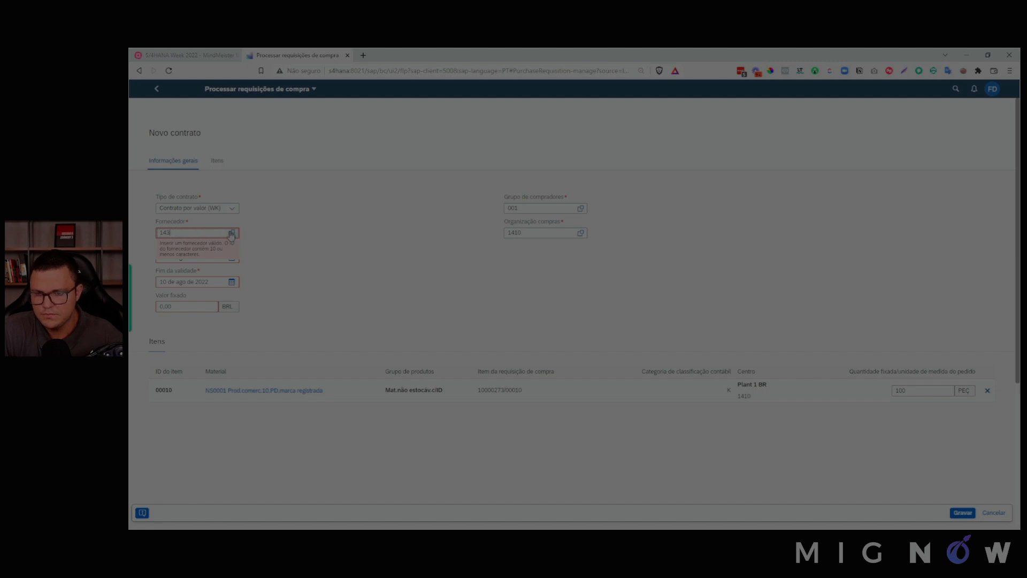
left_click(231, 234)
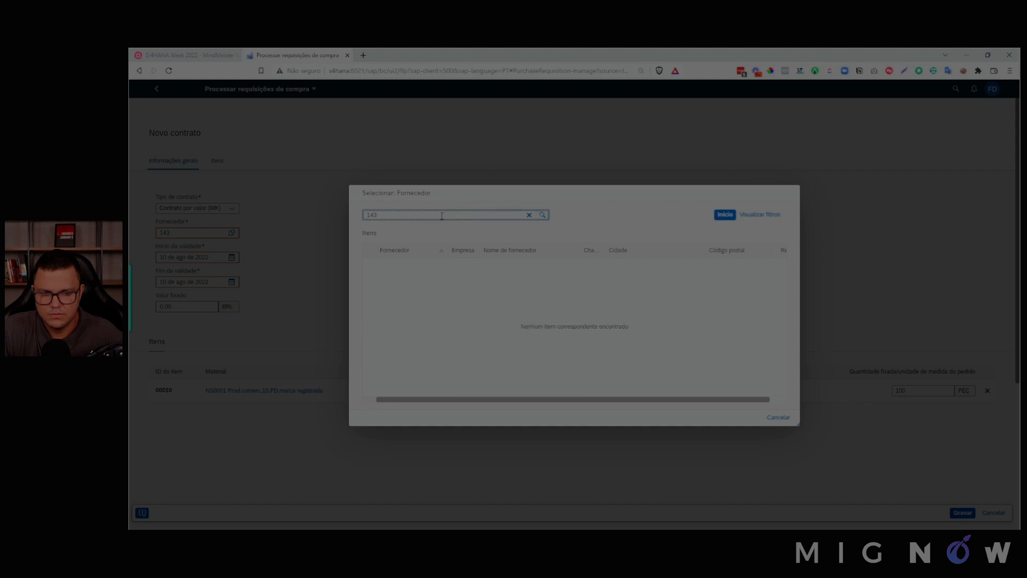
key("BackSpace")
key("BackSpace")
key("BackSpace")
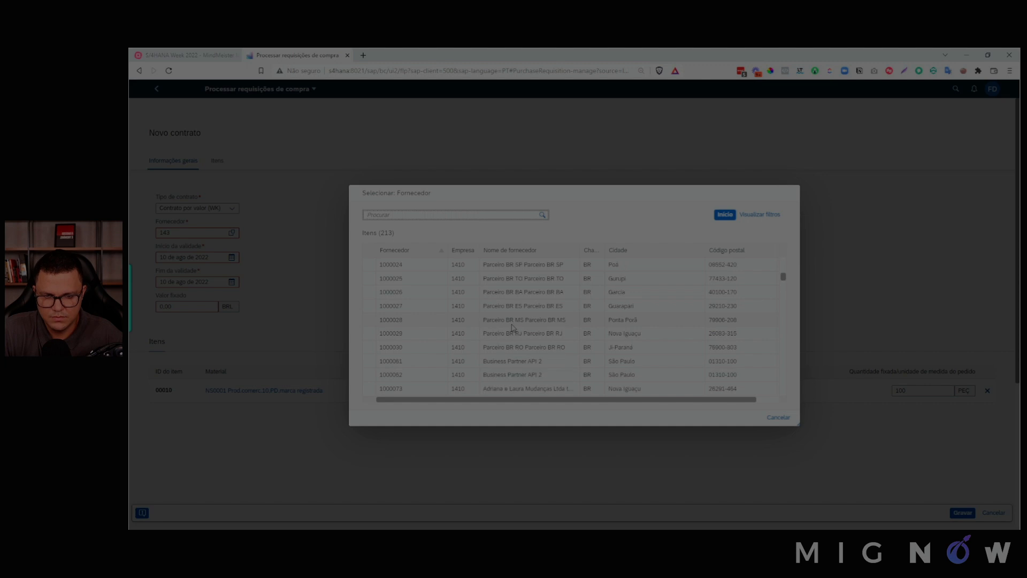
scroll(512, 326, "down", 10)
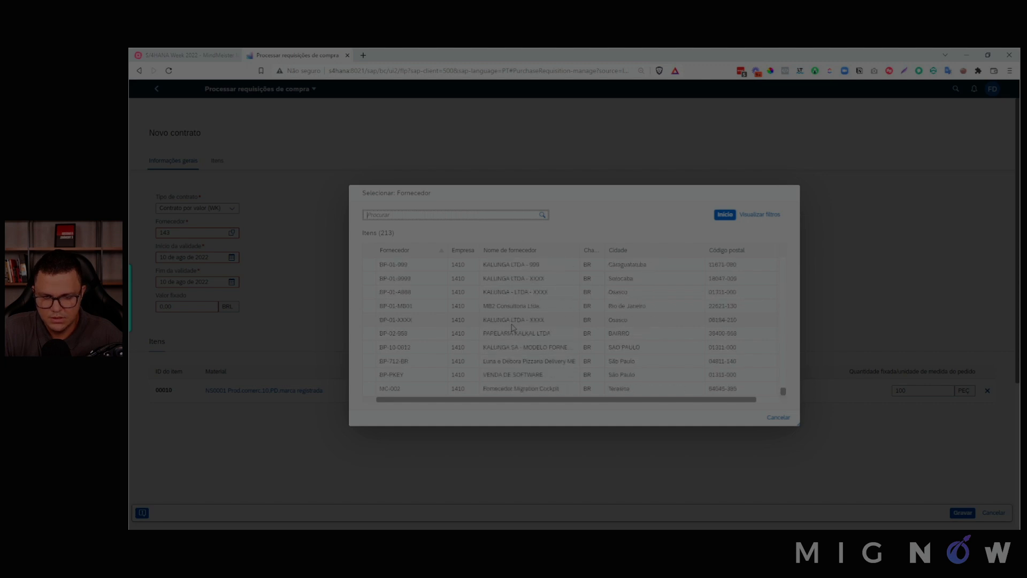
scroll(512, 327, "up", 5)
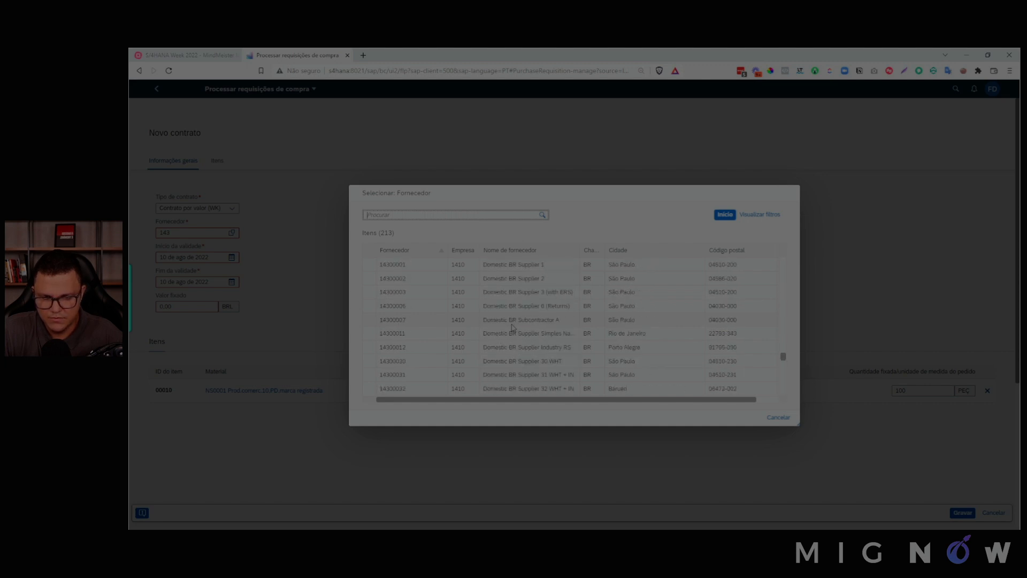
left_click(431, 306)
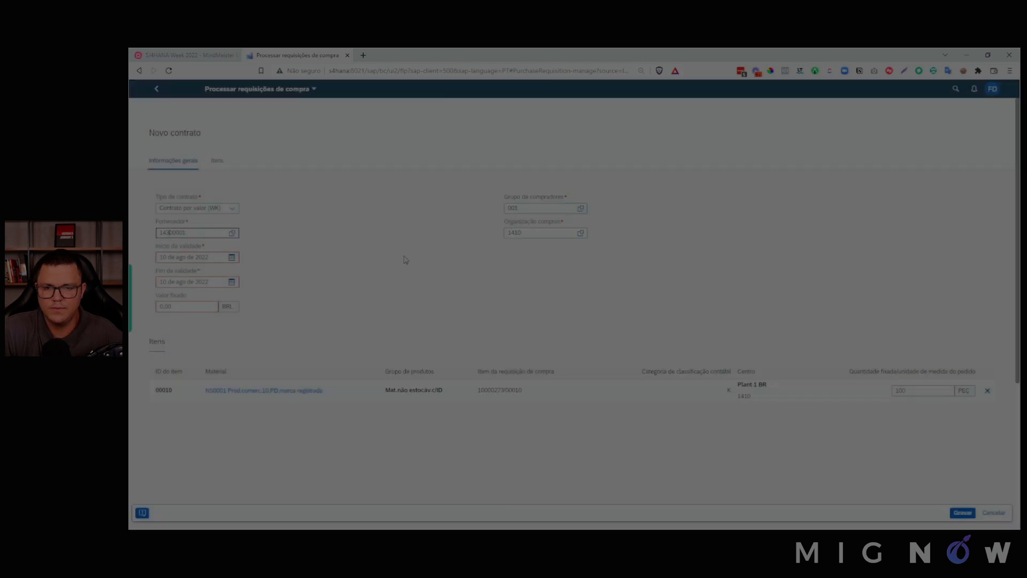
- Set the contract validity from 1 Sep 2022 to 31 Aug 2023
left_click(232, 256)
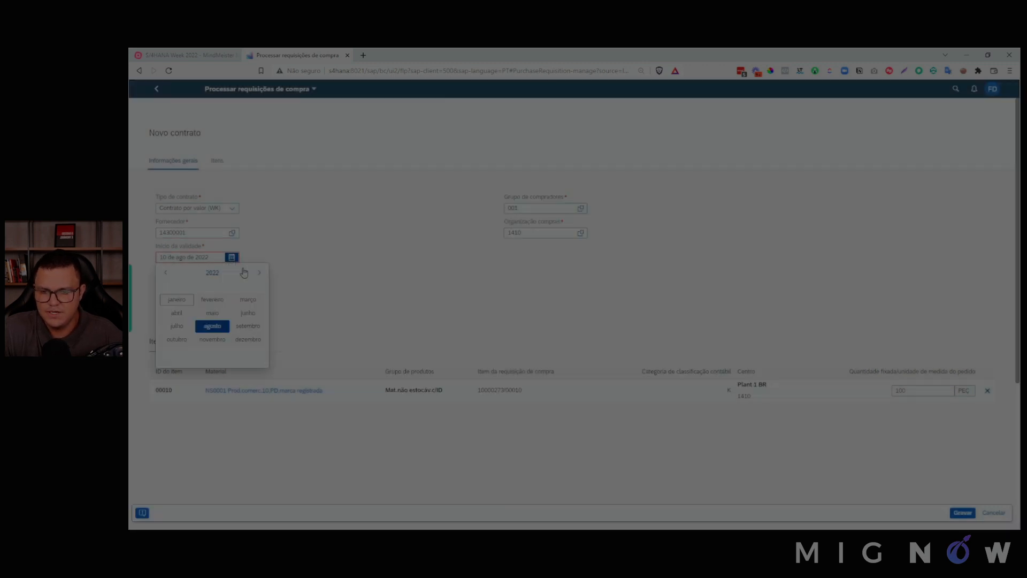
left_click(259, 273)
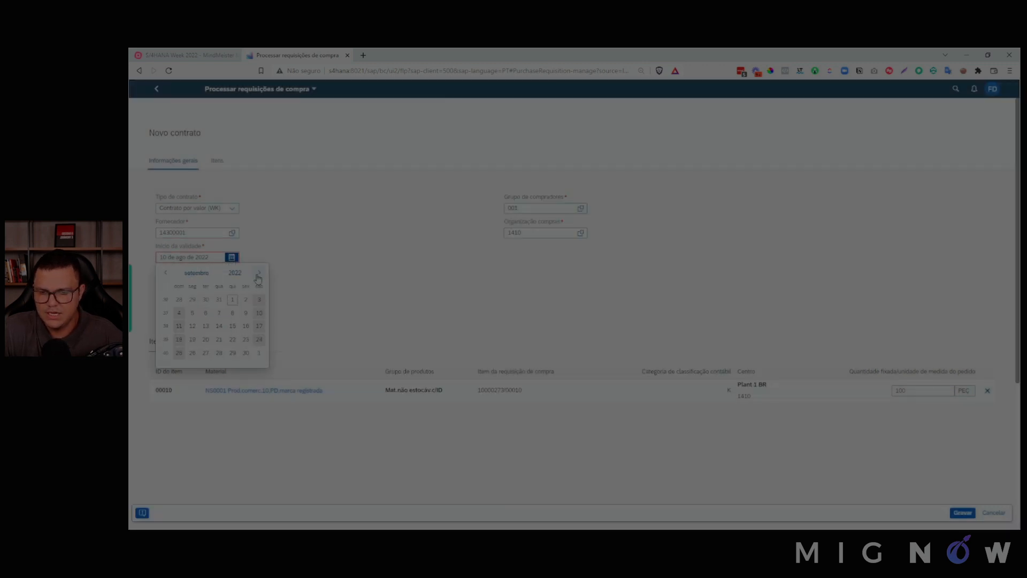
left_click(232, 300)
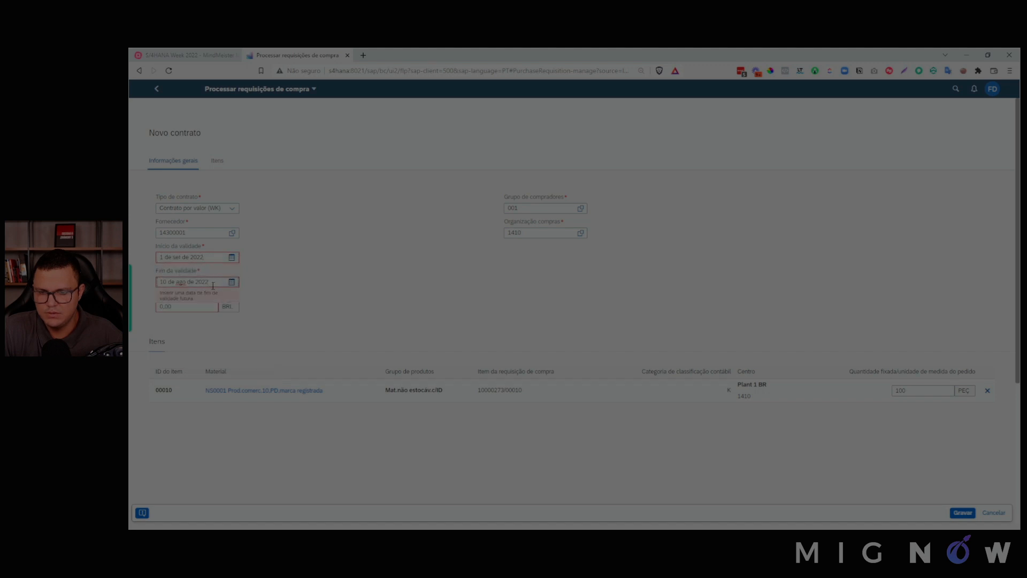
left_click(231, 282)
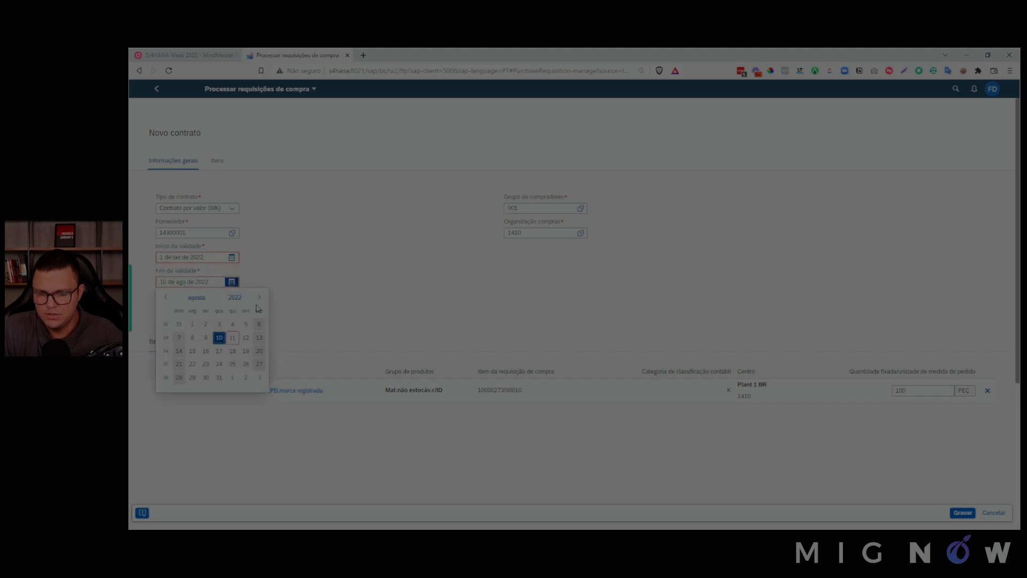
left_click(232, 305)
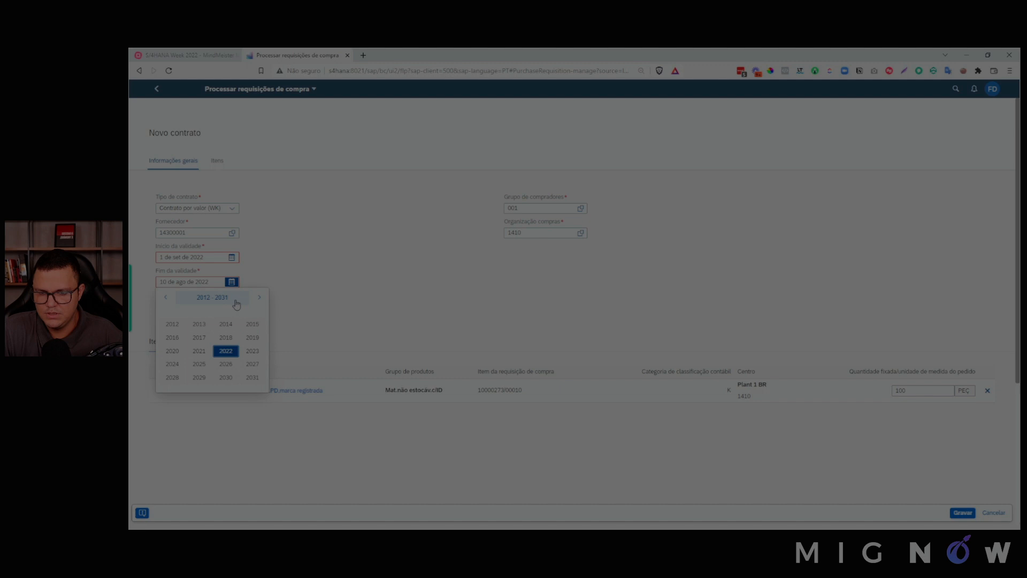
left_click(255, 354)
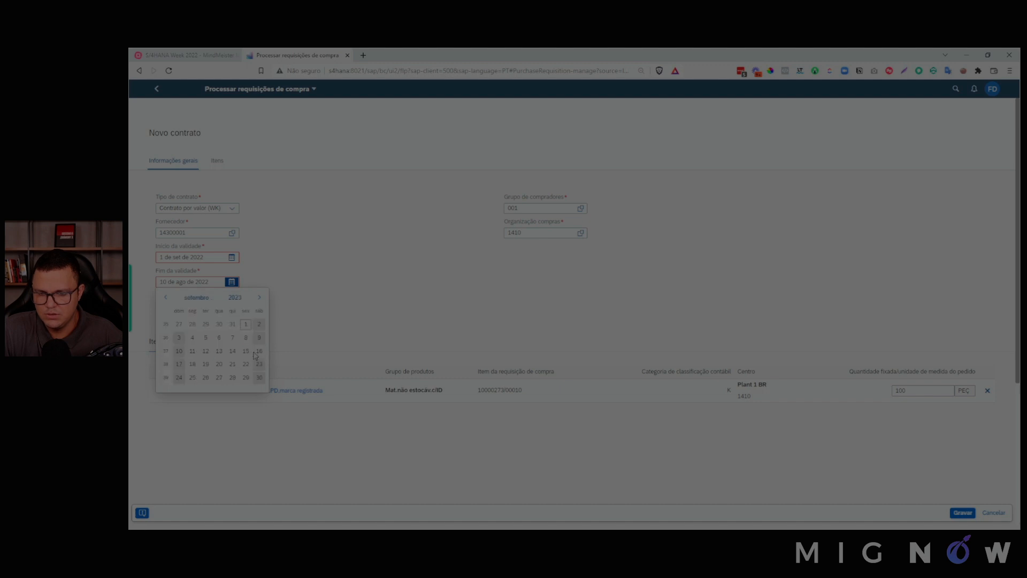
left_click(232, 325)
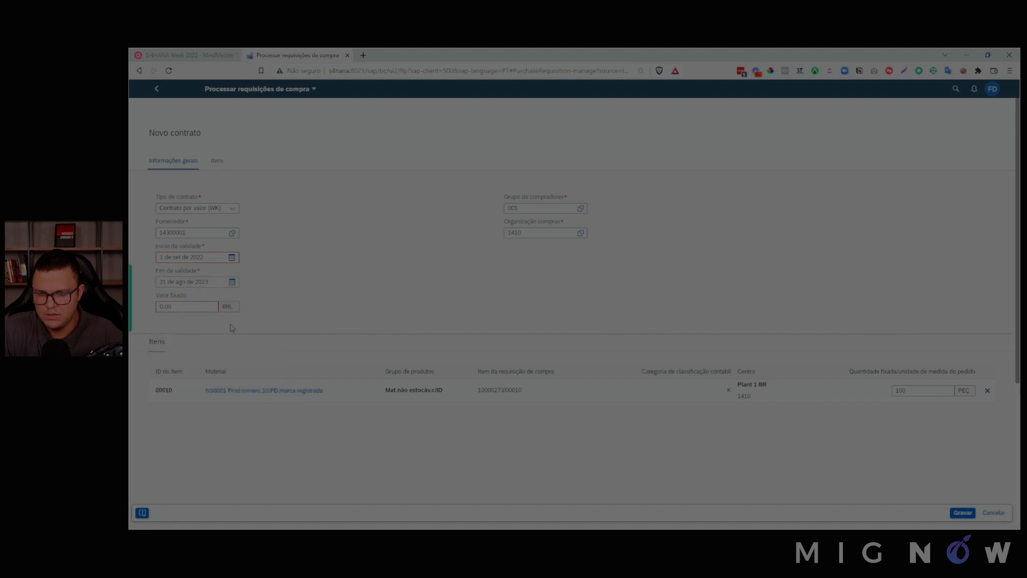
- Enter a fixed contract value of 3500 BRL
left_click(193, 308)
type("3")
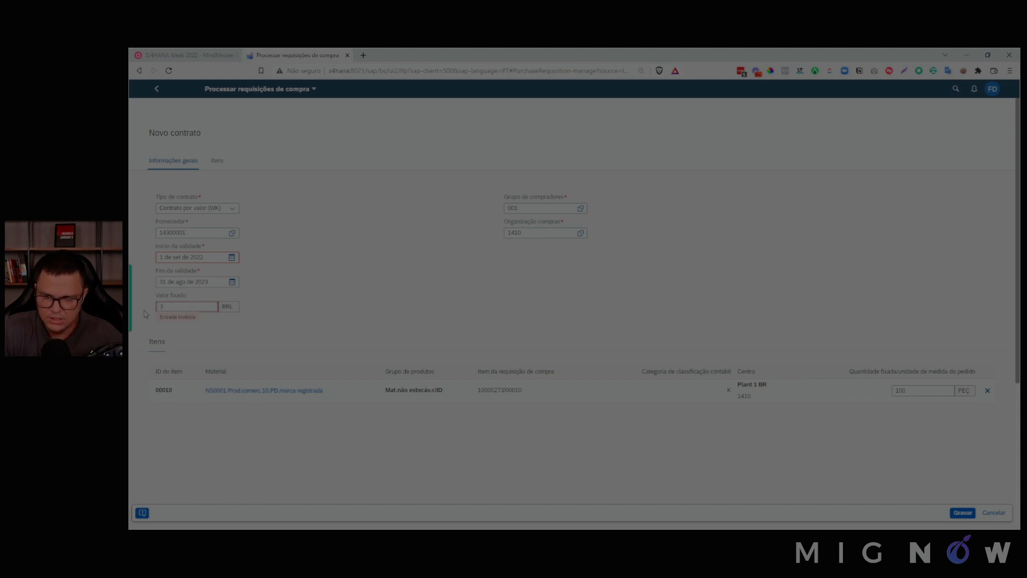
type("500")
left_click(502, 286)
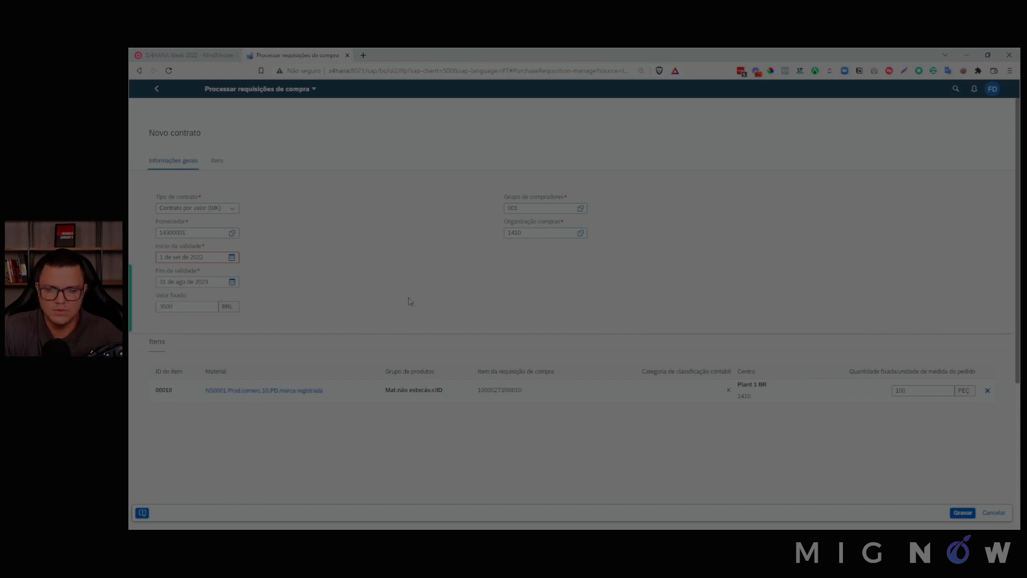
- Save the contract, copy its new number from the success message, and close it
left_click(958, 513)
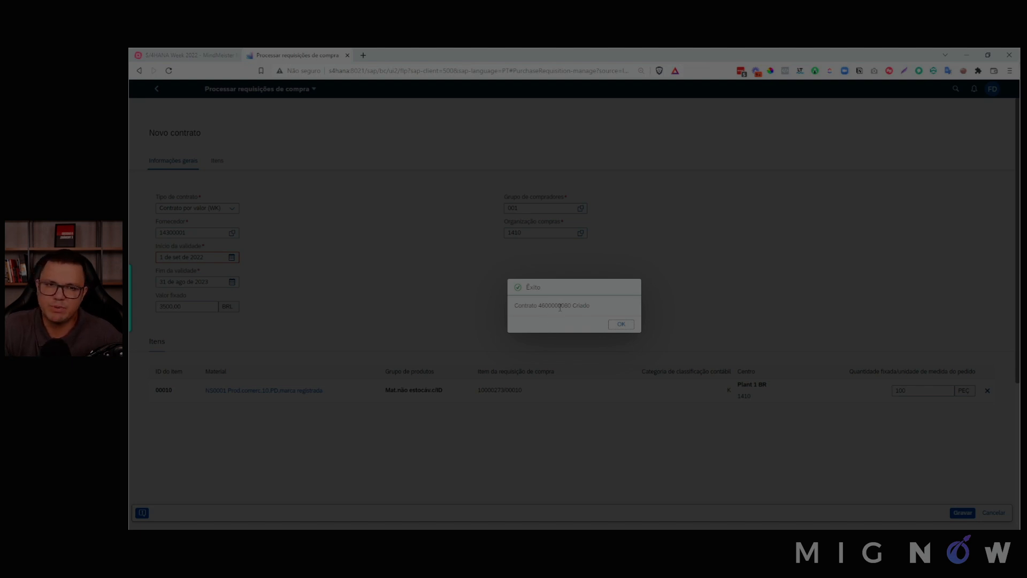
double_click(560, 308)
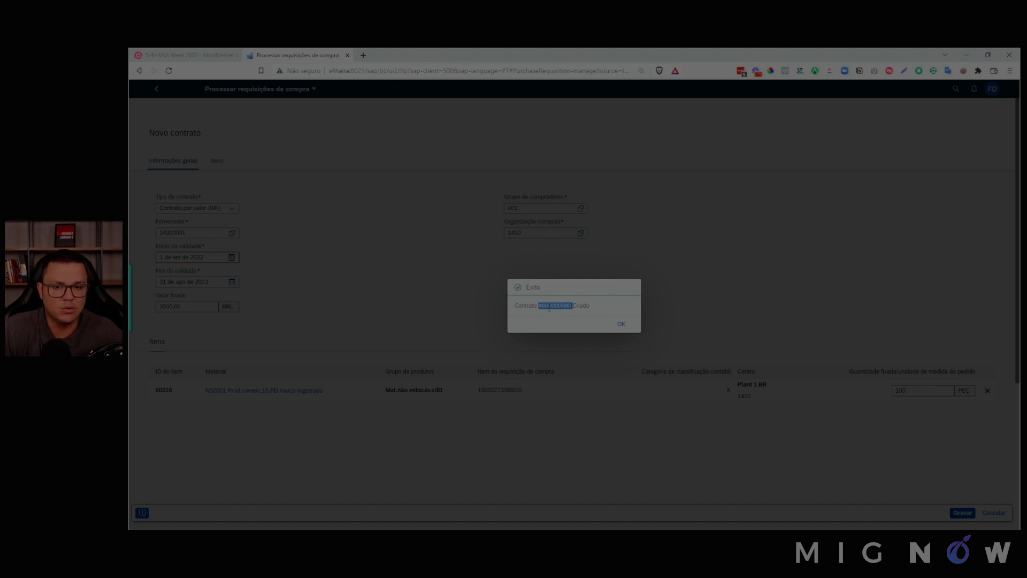
triple_click(548, 308)
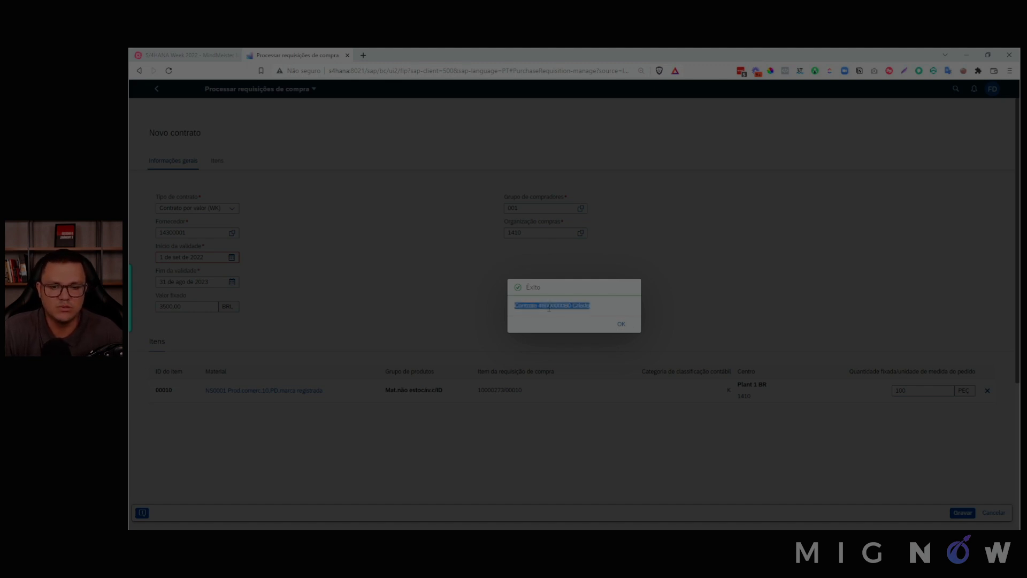
triple_click(581, 307)
double_click(559, 306)
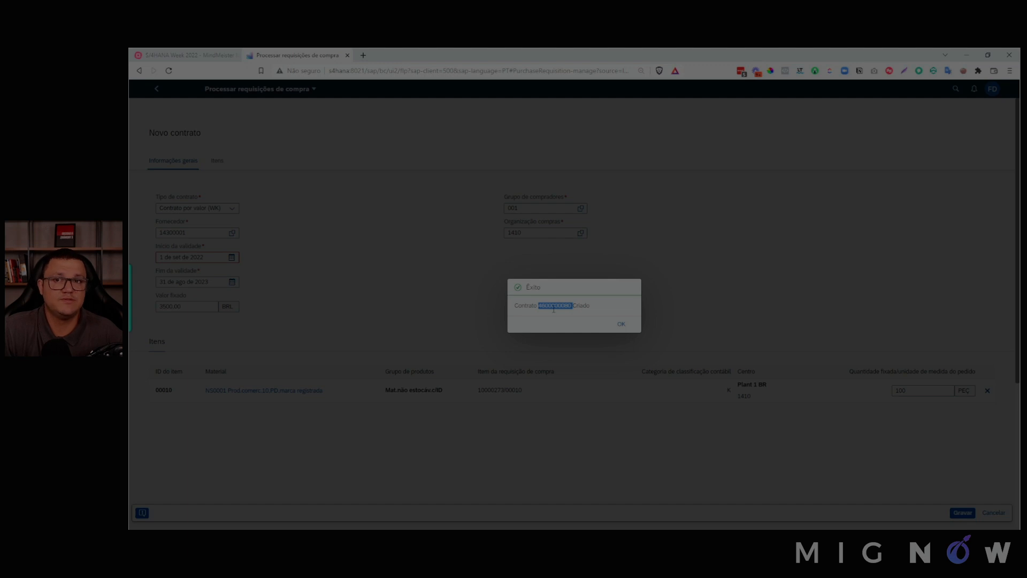
left_click(620, 324)
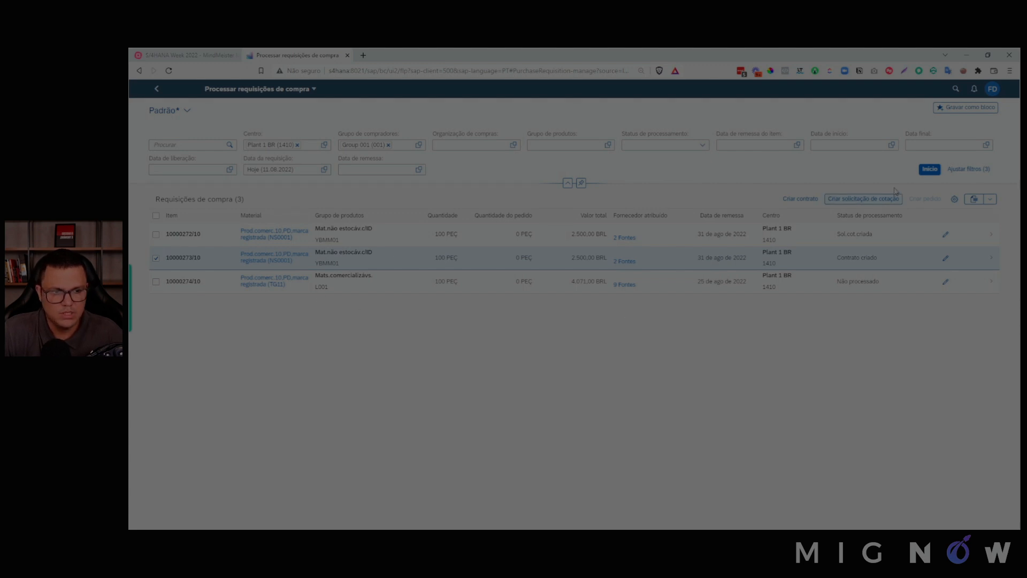
- Refresh the list so requisition 10000273 shows Contrato criado, and deselect it
left_click(929, 169)
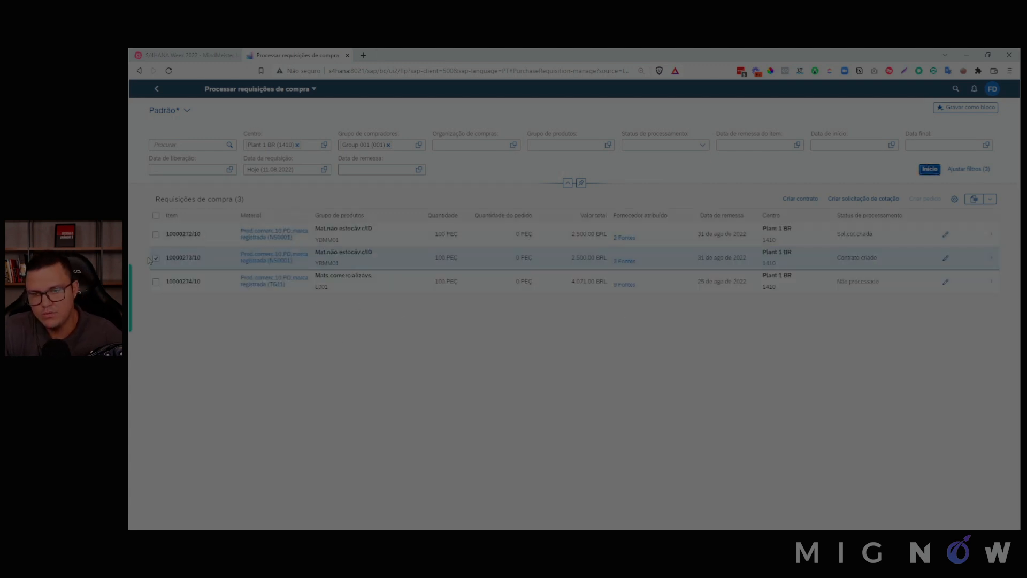
left_click(156, 258)
left_click(133, 54)
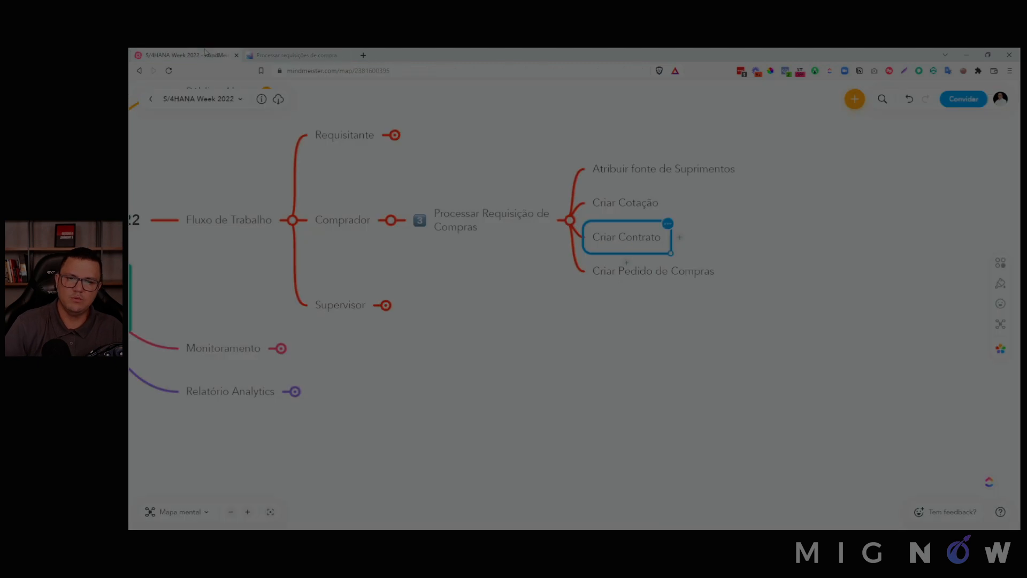
- Move the Atribuir fonte de Suprimentos node below Criar Contrato, ahead of Criar Pedido de Compras
left_click(614, 206)
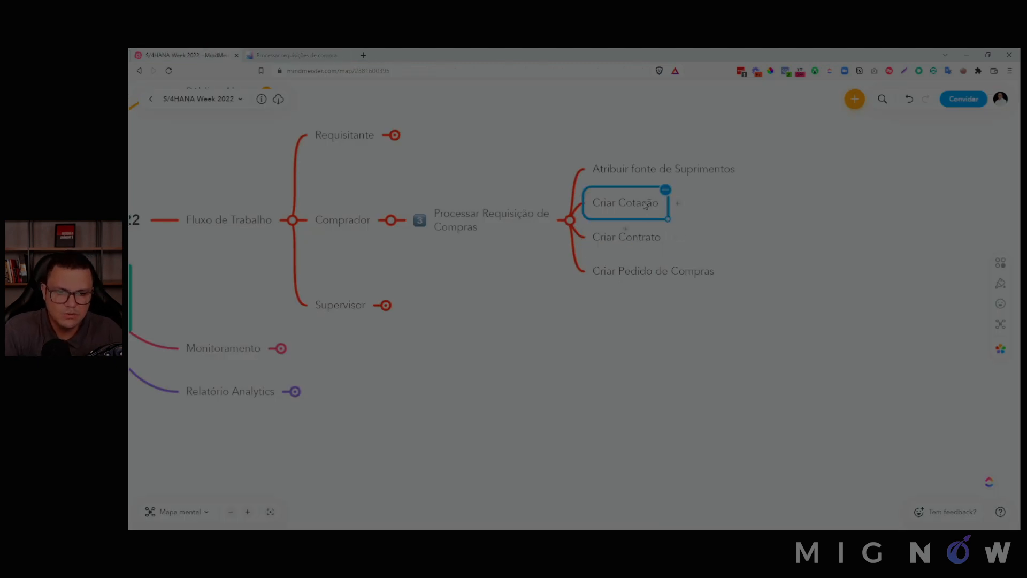
left_click(648, 241)
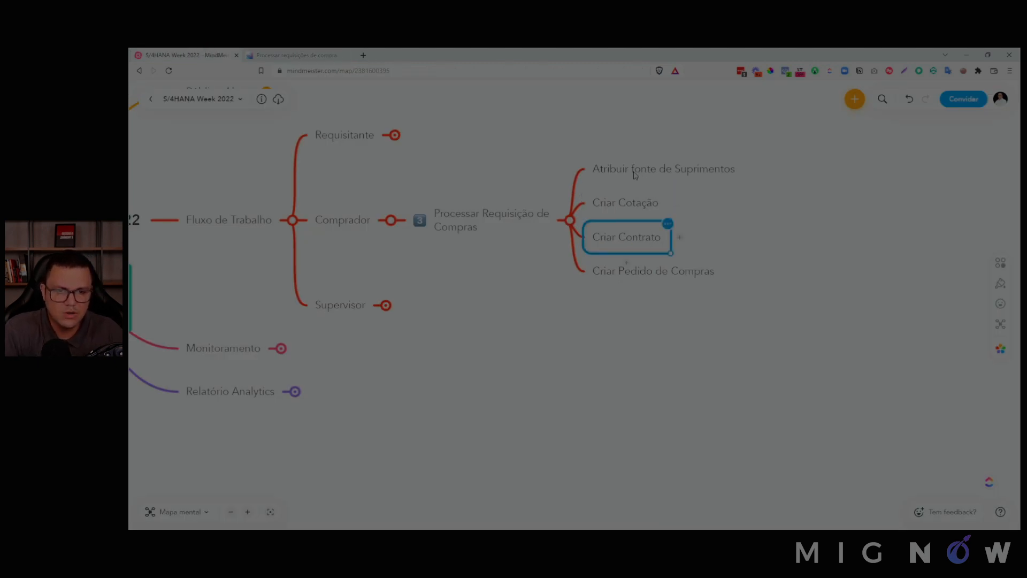
left_click_drag(637, 173, 596, 300)
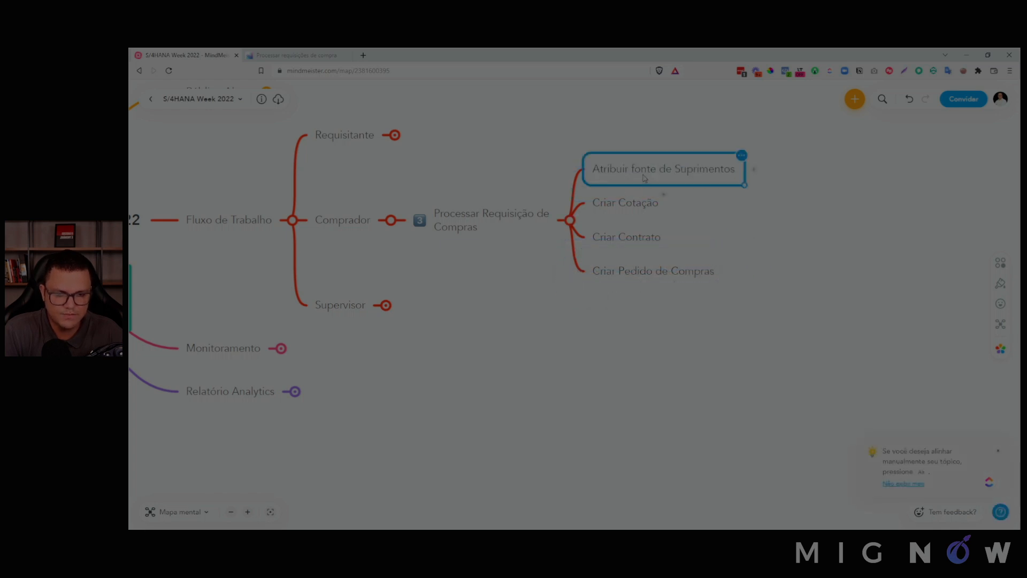
left_click(653, 273)
left_click(618, 174)
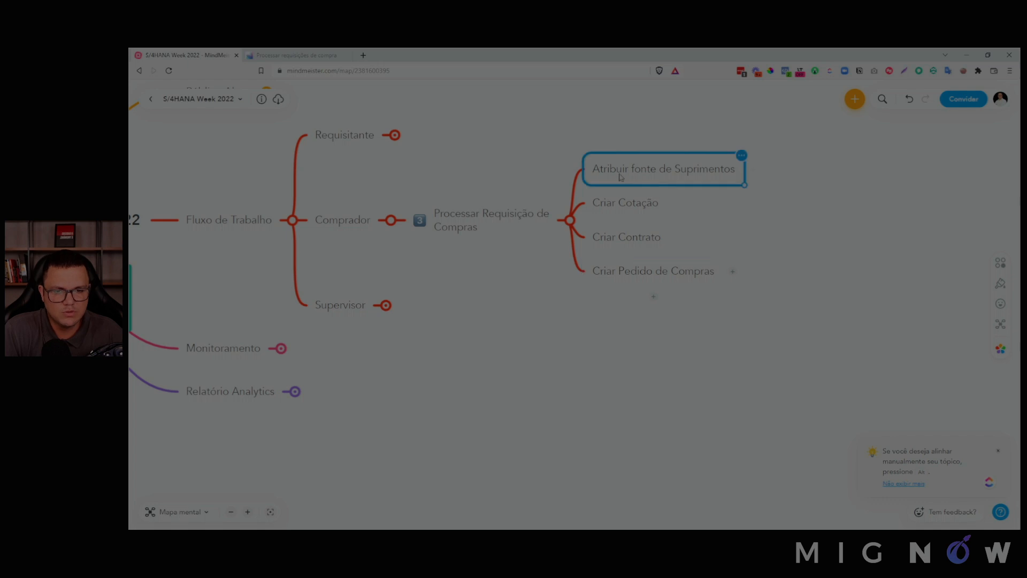
left_click_drag(601, 167, 609, 245)
left_click_drag(711, 229, 623, 254)
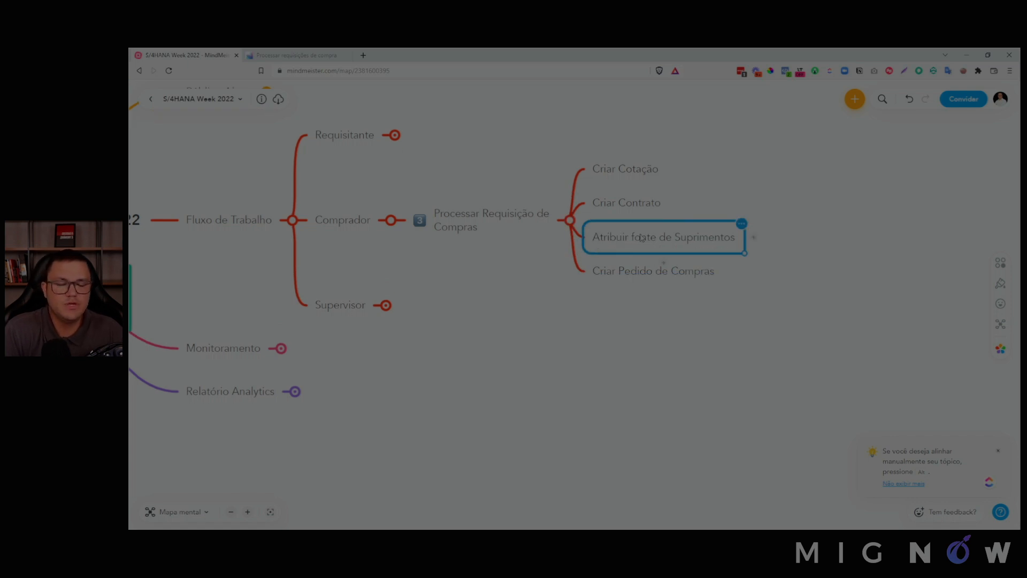
left_click(645, 272)
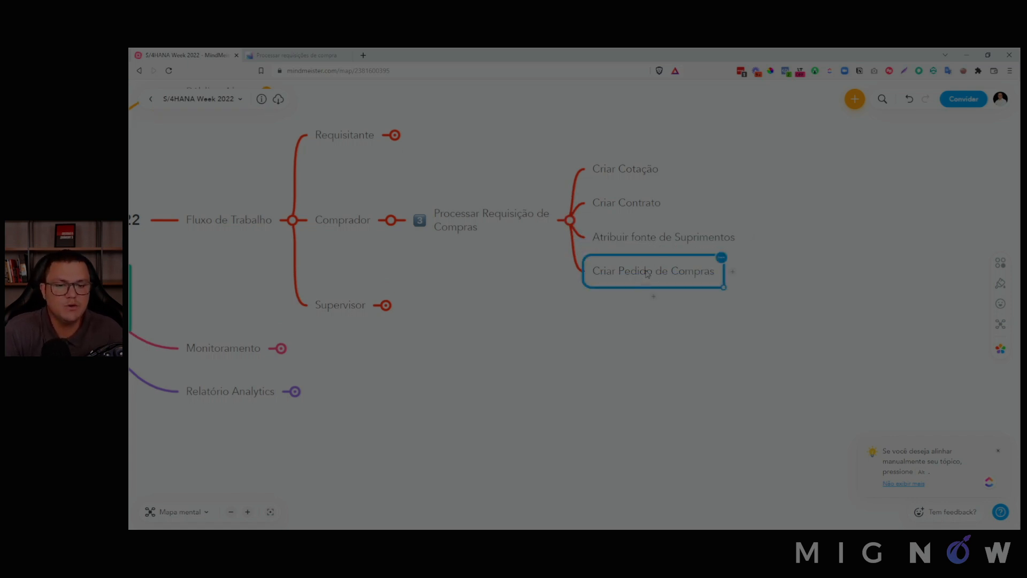
left_click(290, 53)
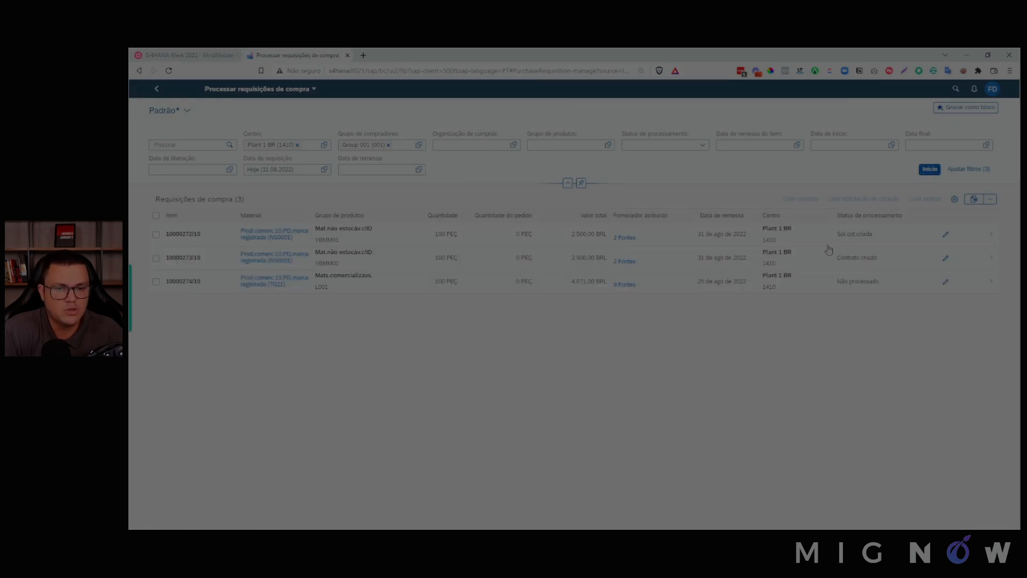
- Filter the list to Não processado requisitions and select the remaining item, 10000274
left_click(703, 148)
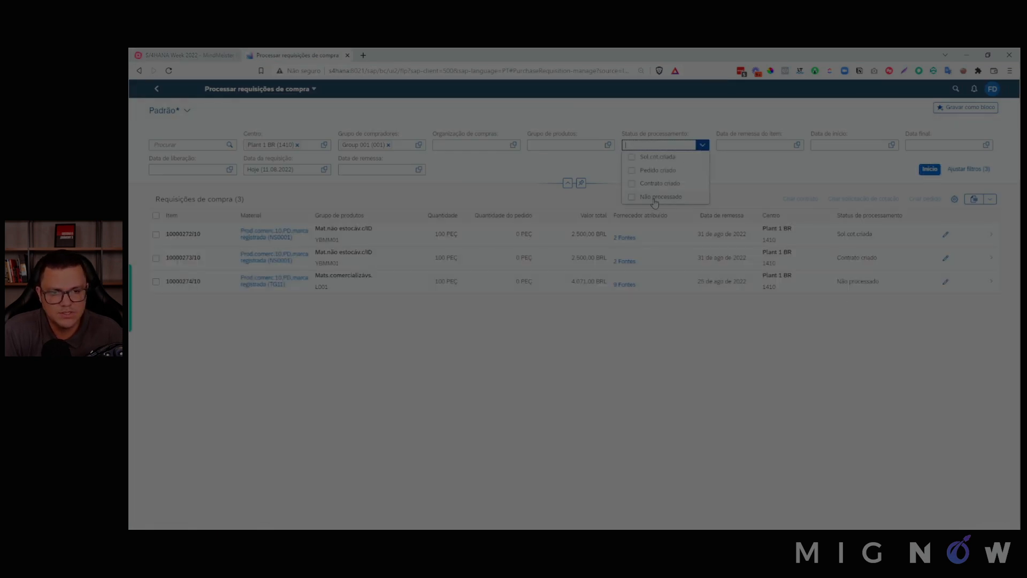
left_click(653, 204)
left_click(930, 171)
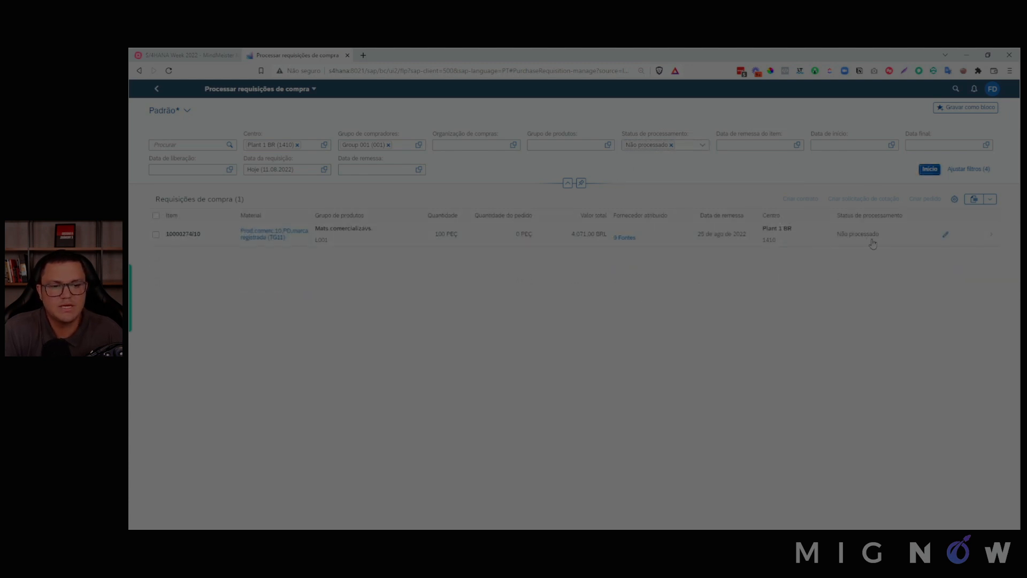
left_click(156, 236)
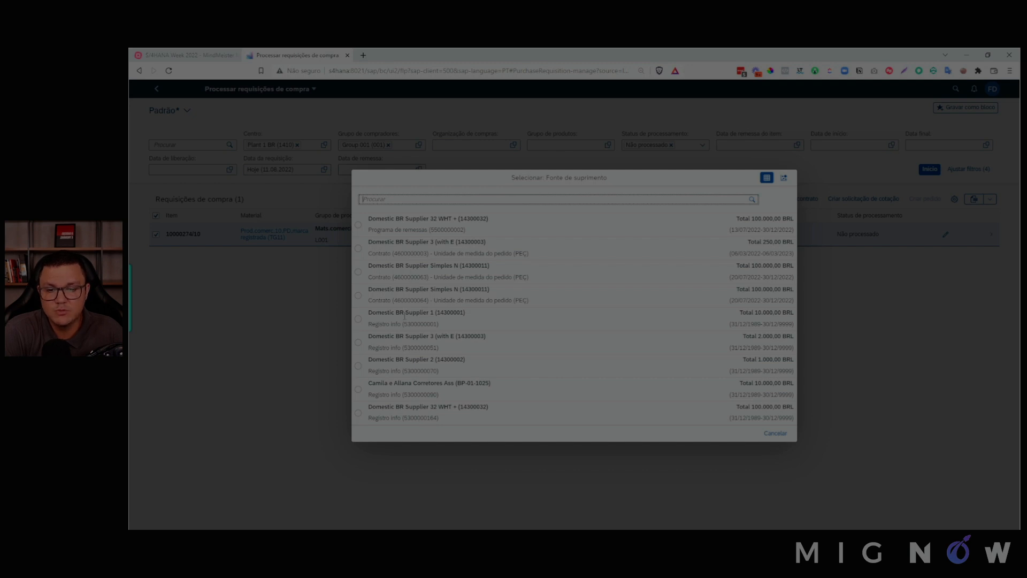
- Edit the requisition item and review its proposed supply sources in the chart view
left_click(784, 178)
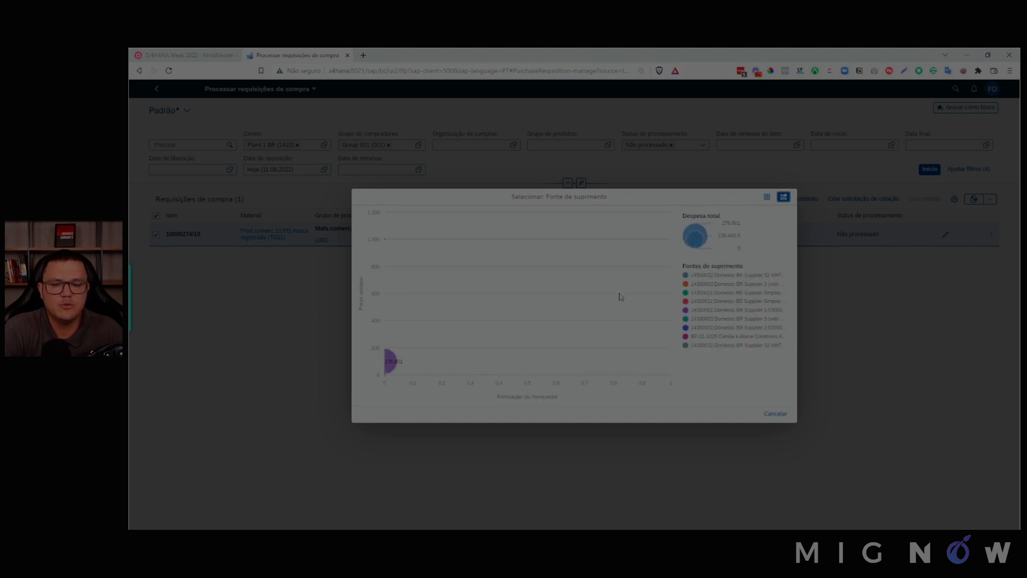
left_click(388, 362)
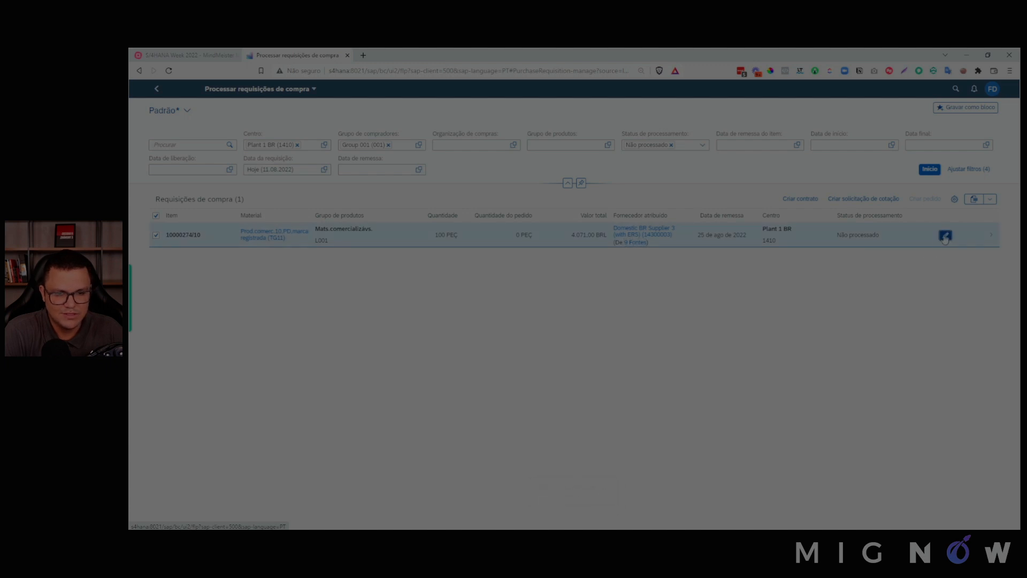
left_click(944, 236)
left_click(588, 279)
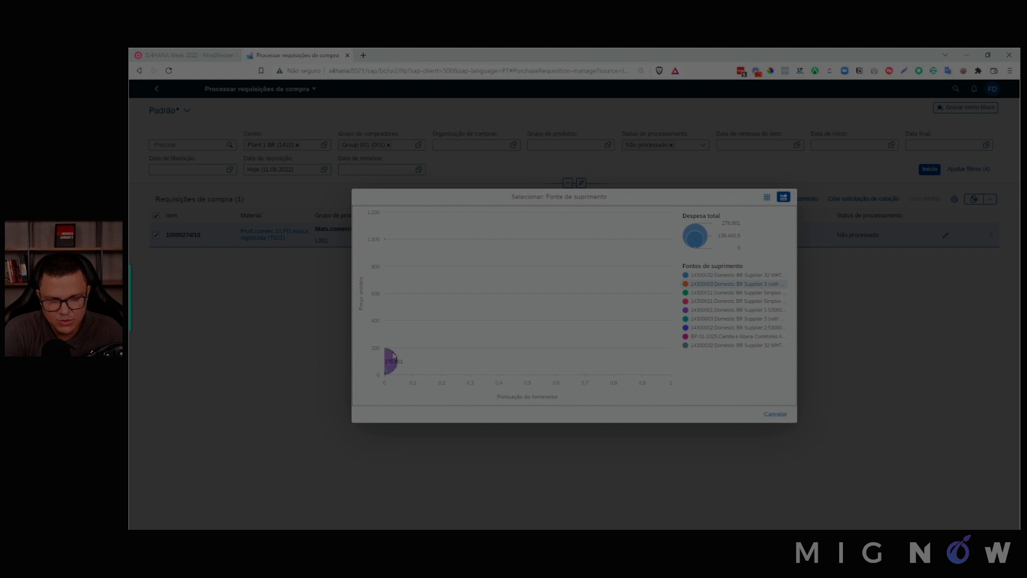
left_click(737, 276)
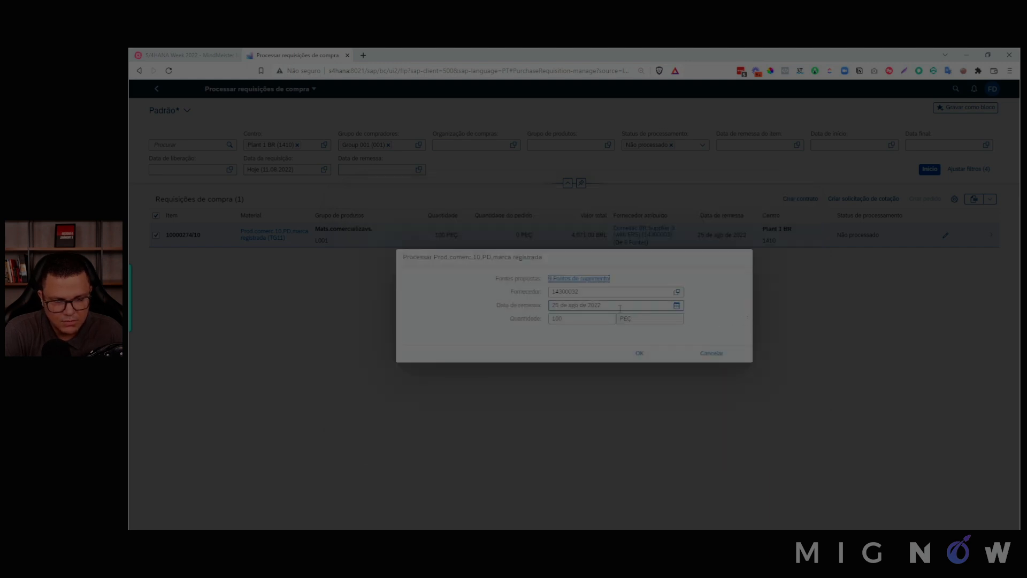
left_click(595, 282)
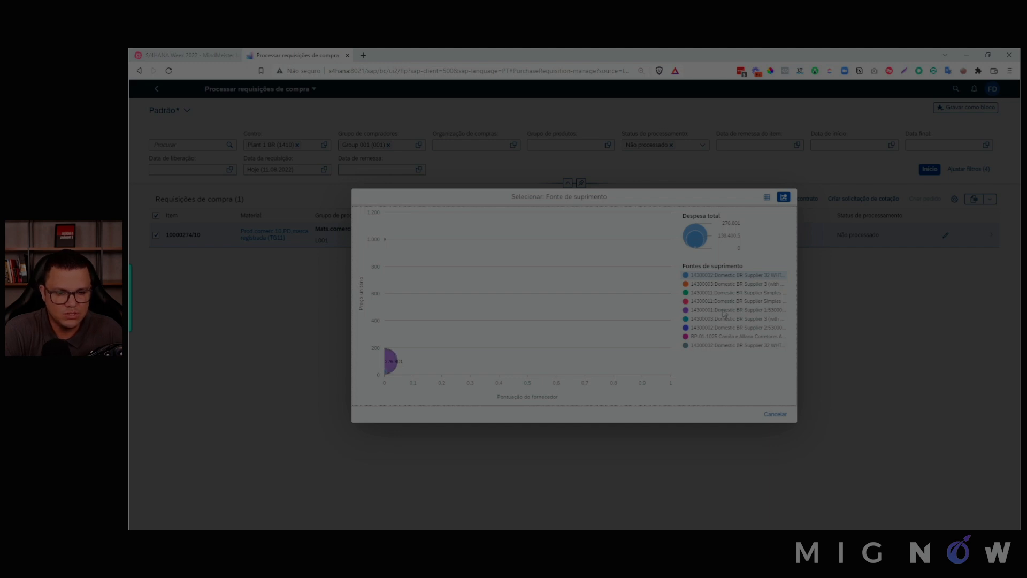
- From the list view, assign Domestic BR Supplier 1 with delivery date 1 Sep 2022 and confirm
left_click(766, 197)
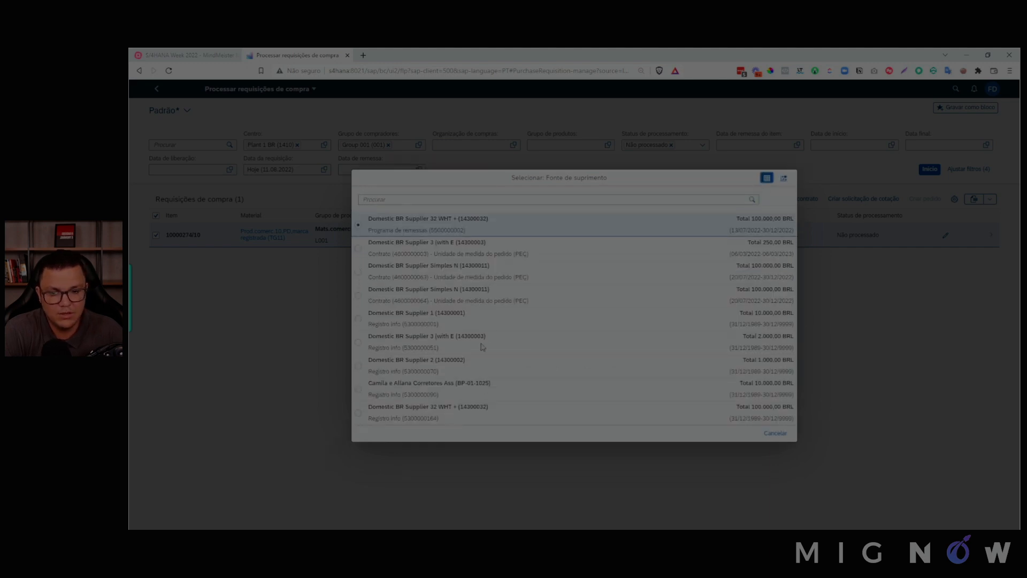
left_click(360, 321)
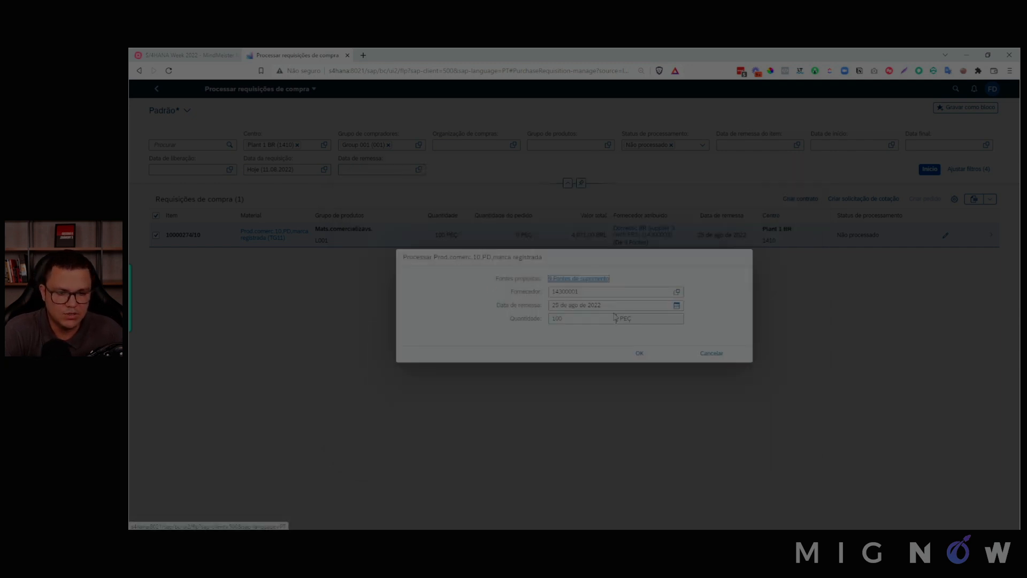
left_click(676, 306)
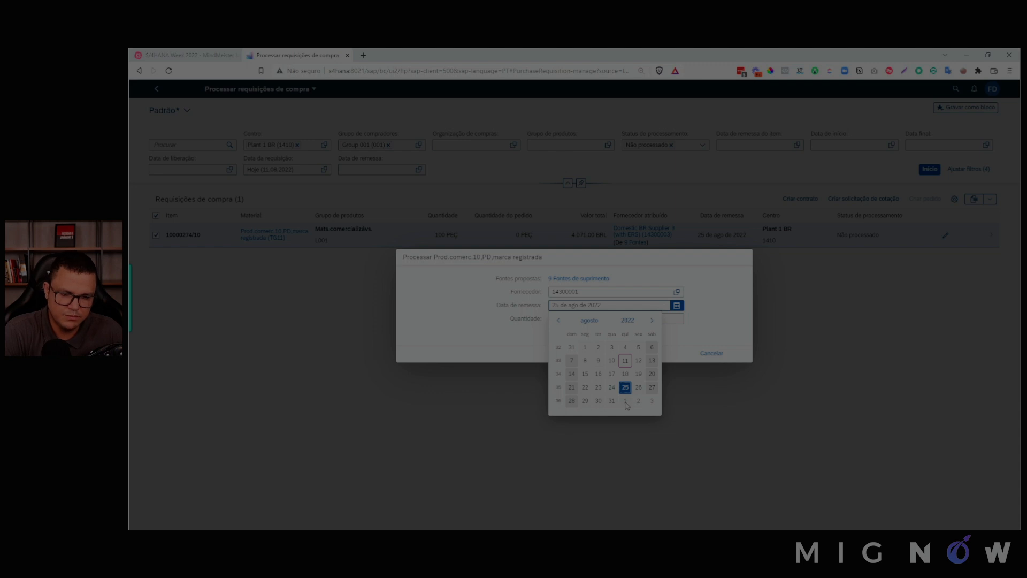
left_click(626, 401)
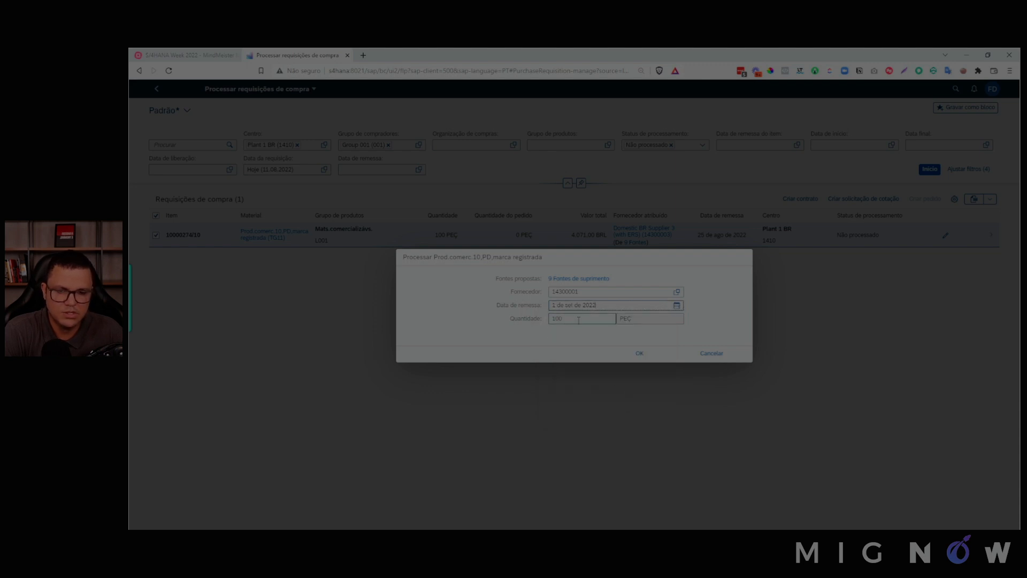
left_click(565, 320)
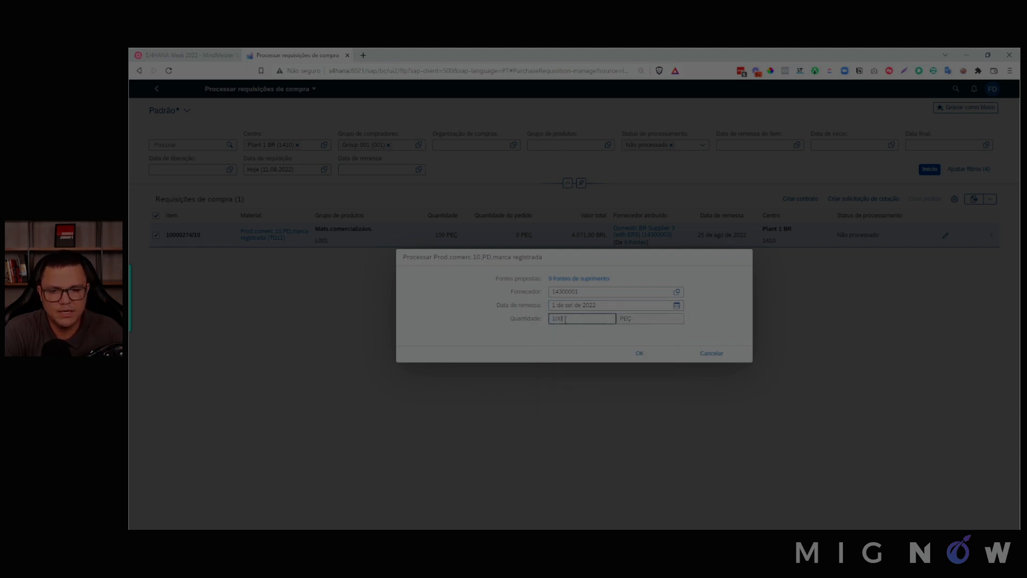
key("Tab")
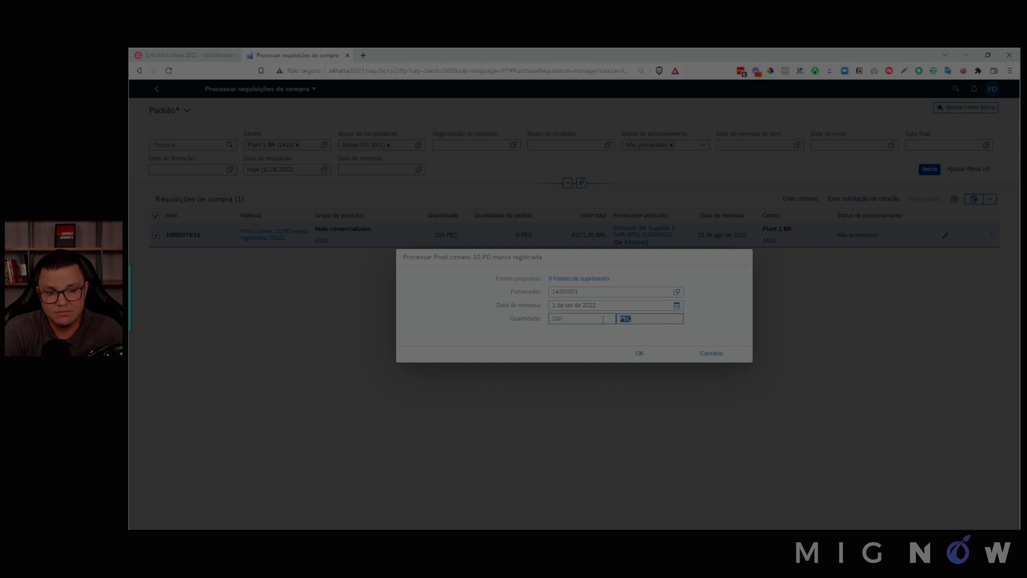
key("shift+Tab")
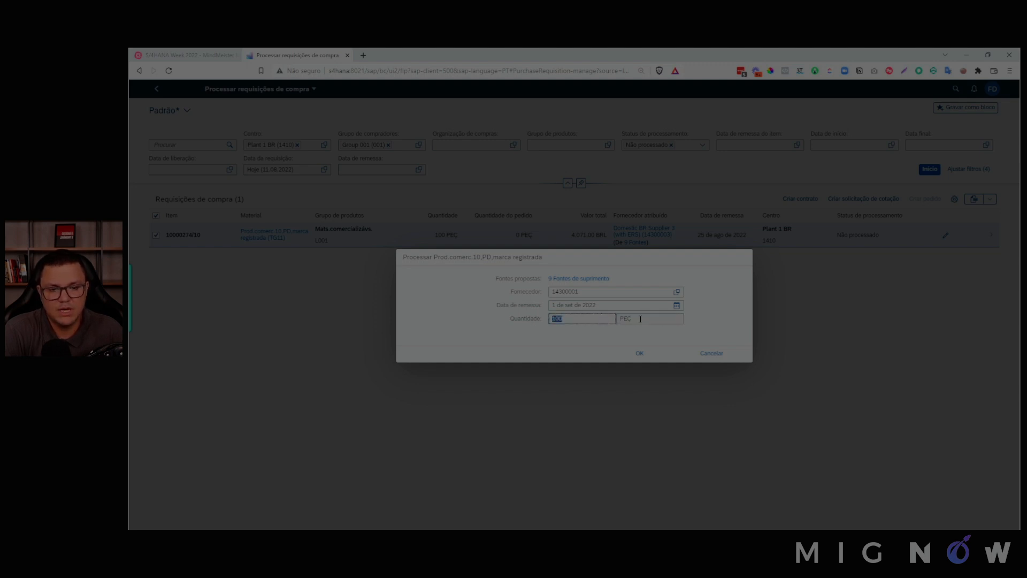
key("Tab")
key("shift+Tab")
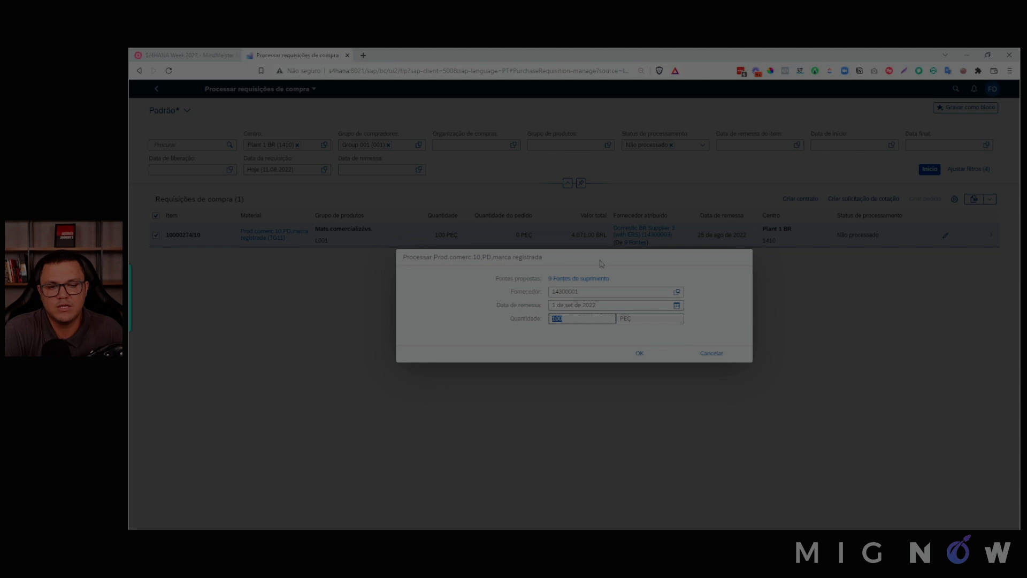
left_click(640, 355)
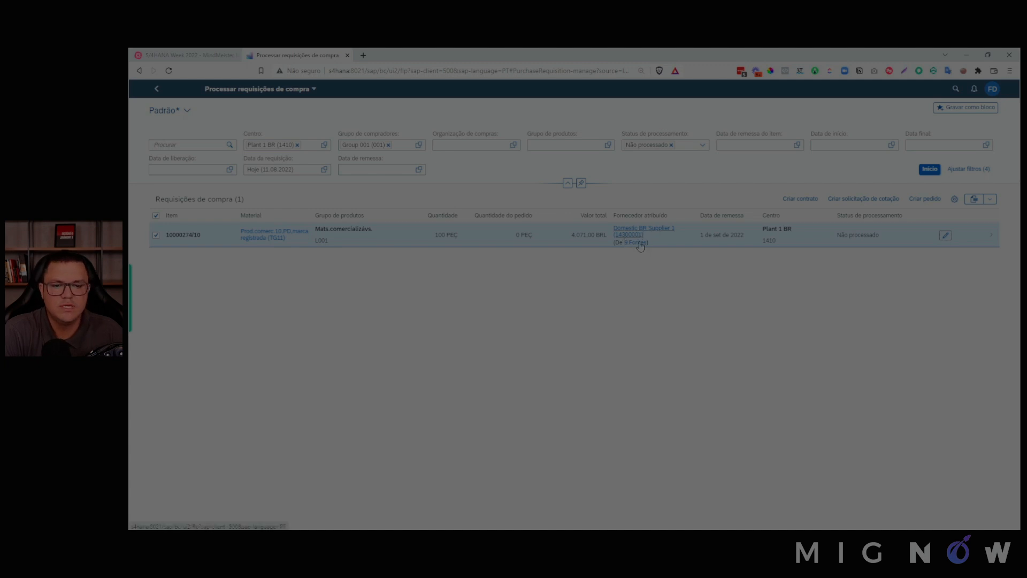
- Create a standard purchase order from requisition 10000274 and acknowledge the resulting messages
left_click(159, 238)
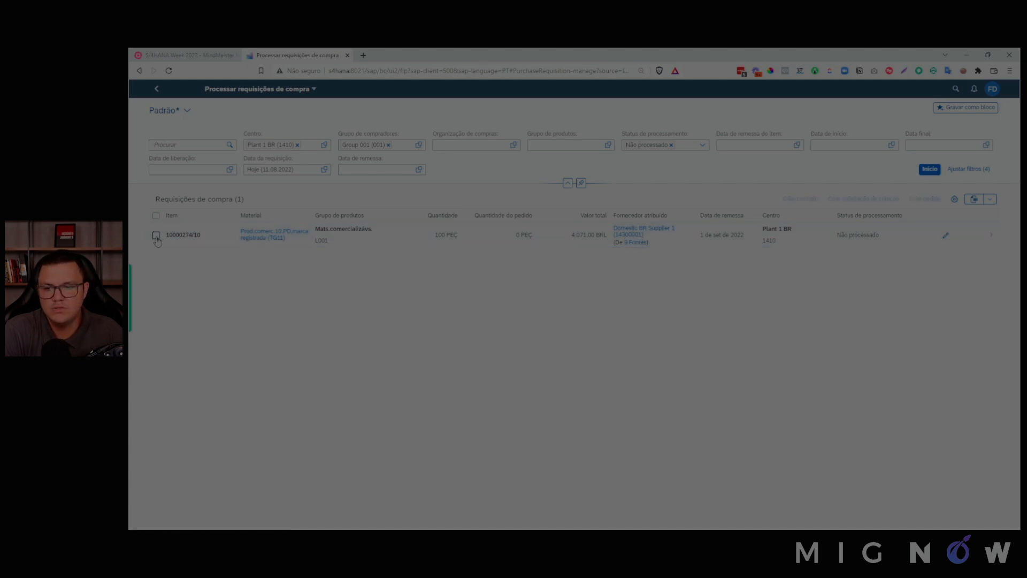
left_click(157, 238)
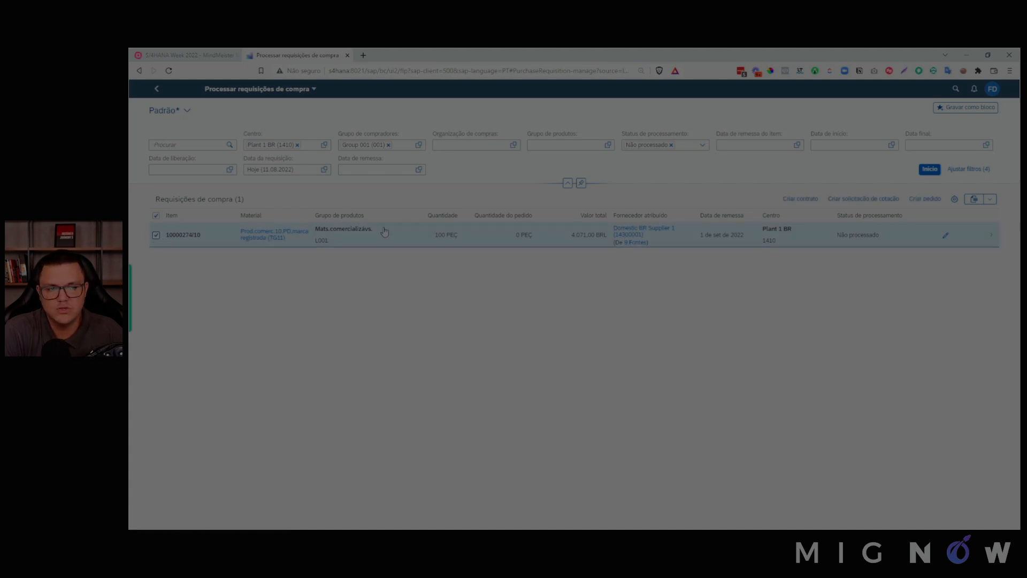
left_click(926, 199)
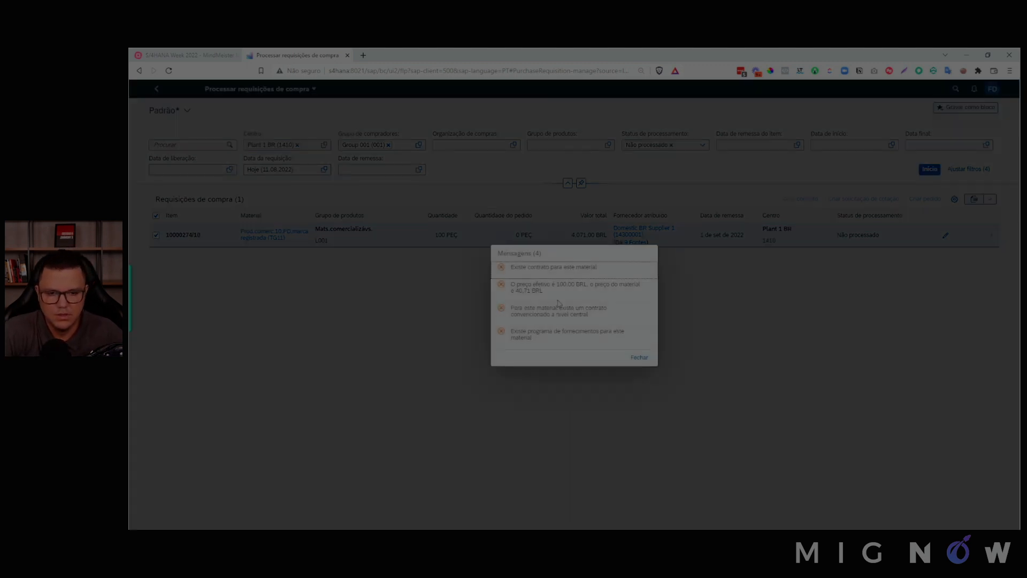
left_click(638, 357)
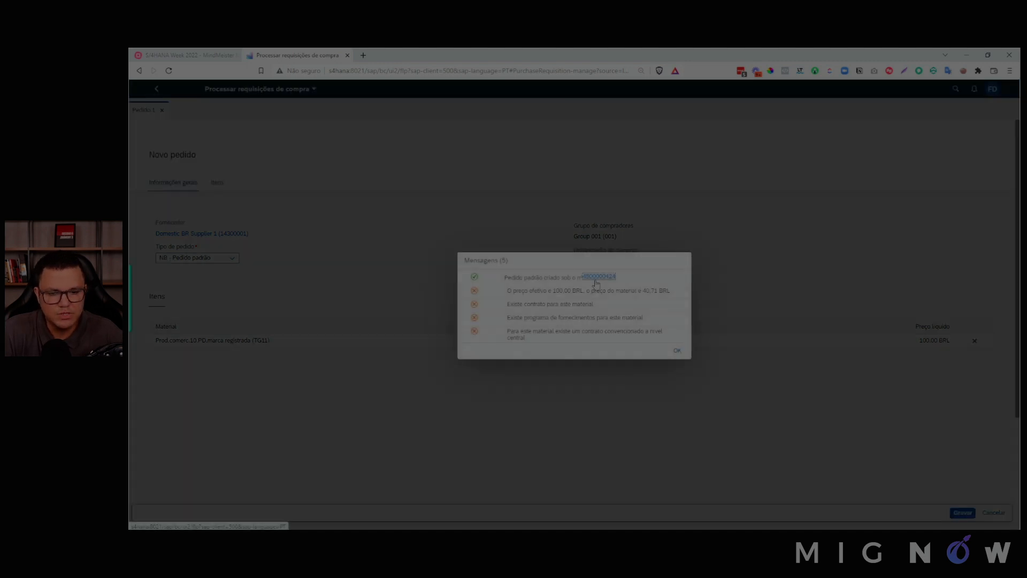
left_click(676, 351)
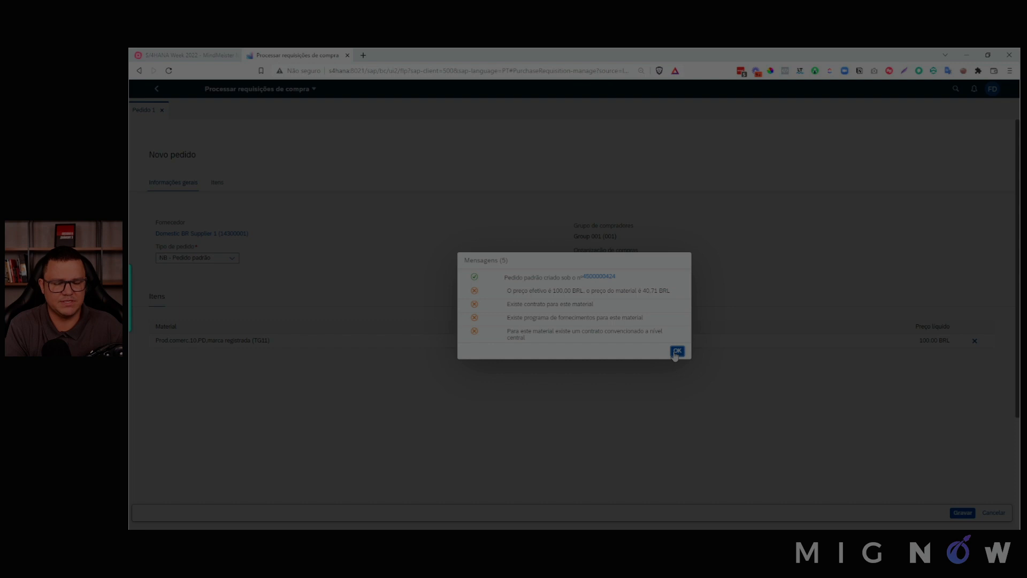
left_click(676, 352)
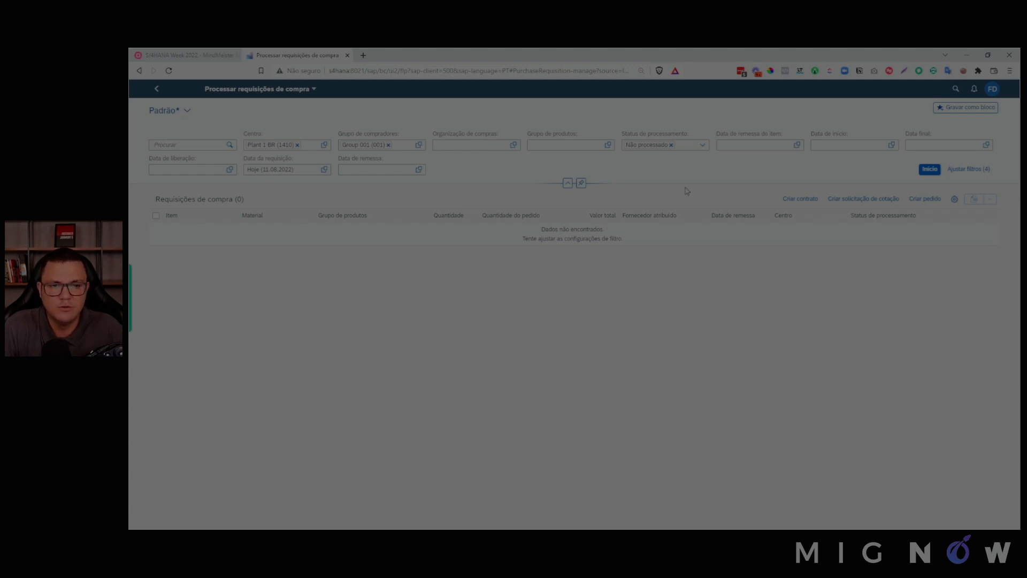
- Clear the Não processado filter, list all three requisitions, and untick 10000274 (now Pedido criado)
left_click(671, 144)
left_click(929, 170)
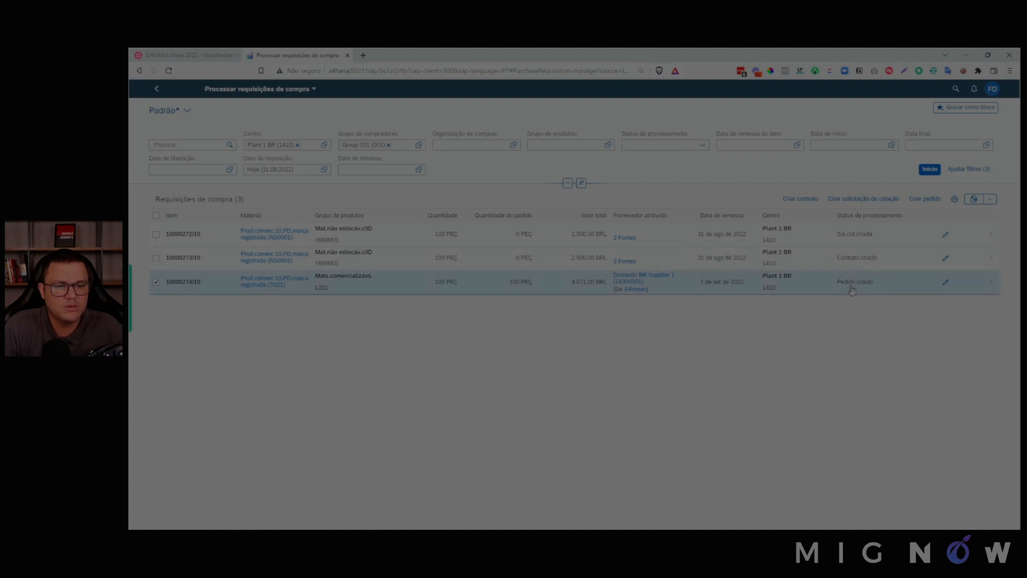
left_click(156, 282)
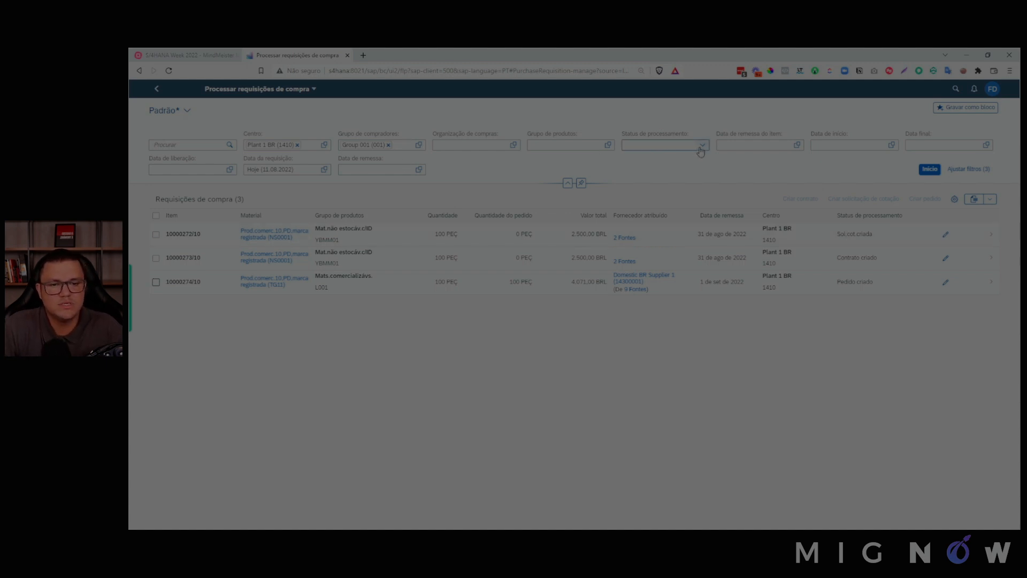
left_click(201, 52)
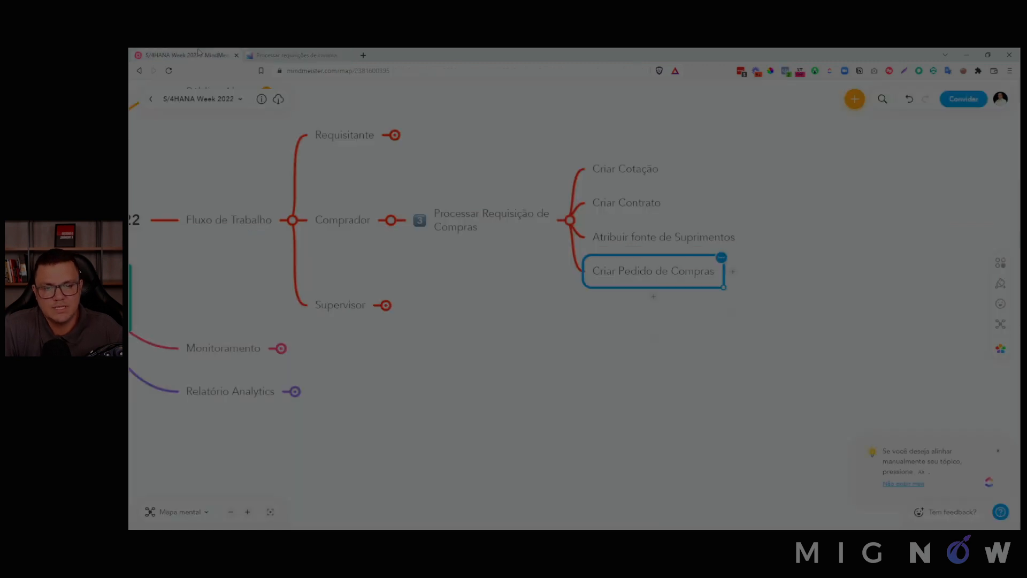
- Collapse Processar Requisição de Compras and then the whole Comprador branch in the mind map
left_click(795, 266)
left_click(998, 455)
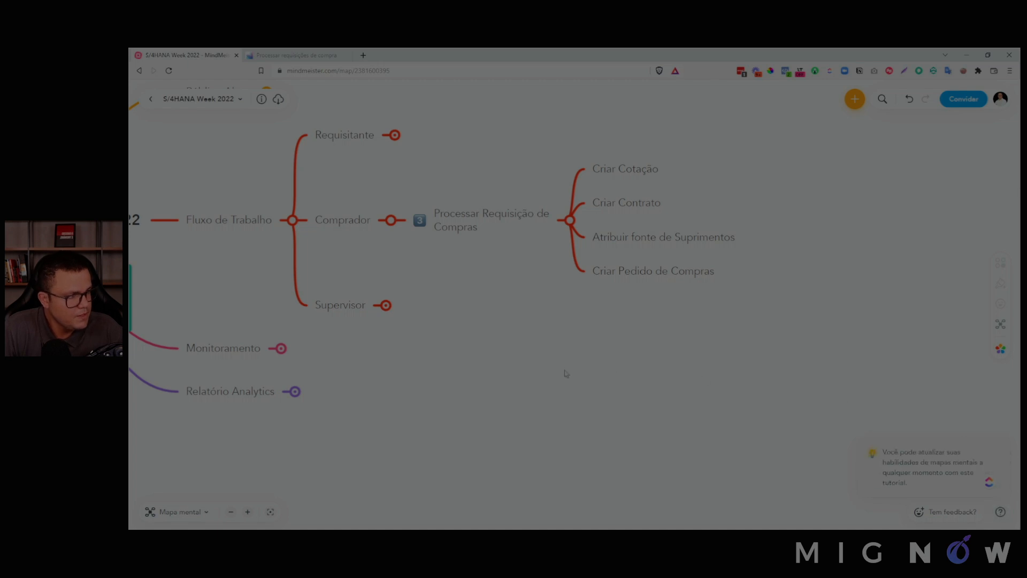
left_click_drag(537, 376, 748, 386)
left_click(458, 236)
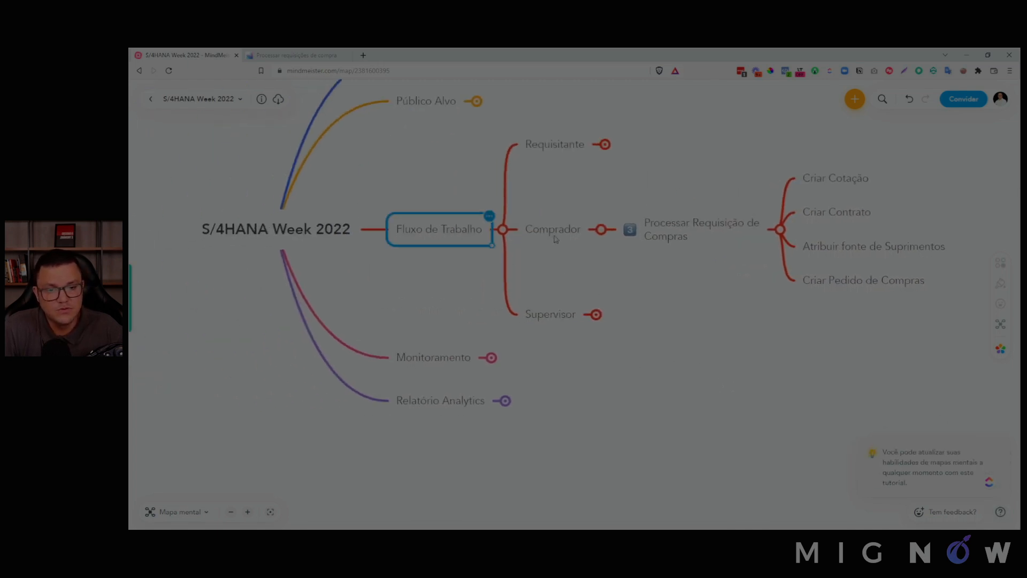
left_click(556, 238)
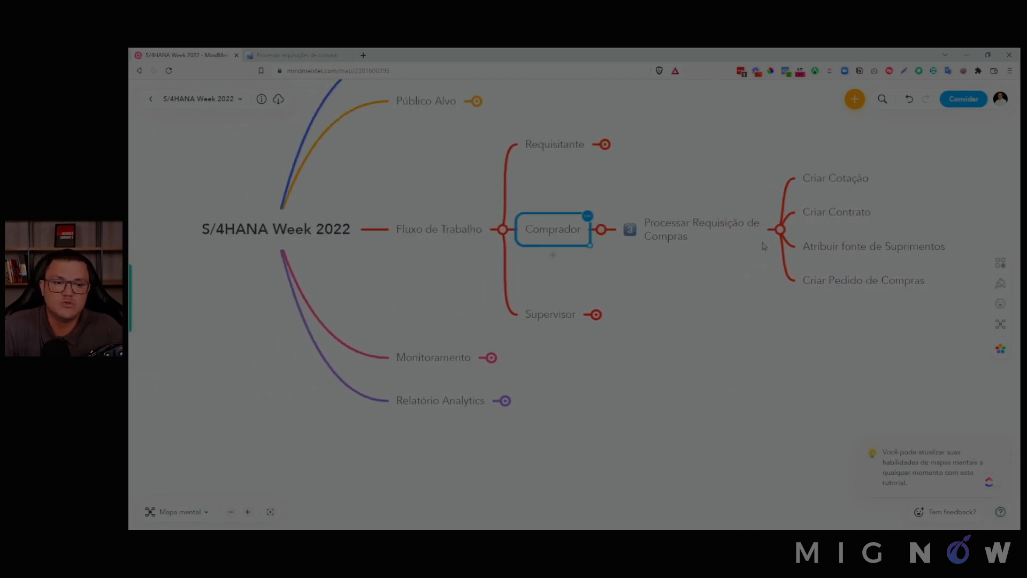
left_click(780, 230)
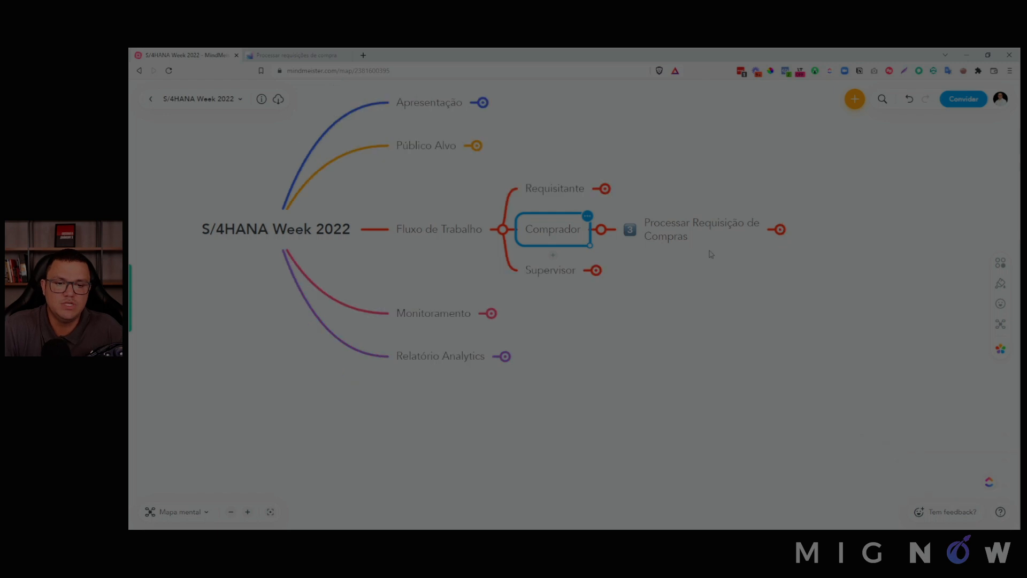
left_click(601, 229)
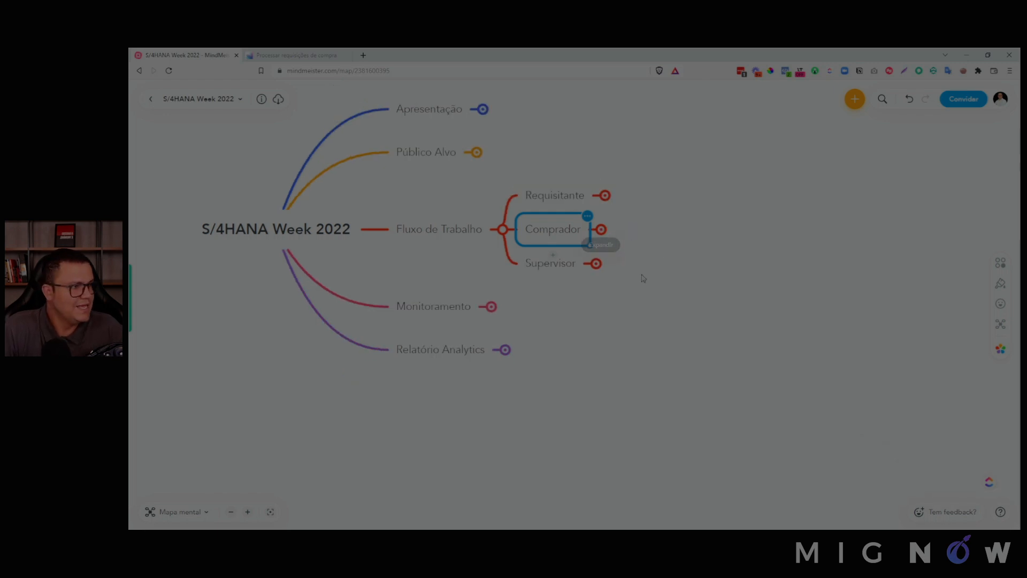
- Expand Supervisor to show Redistribuir Carga de Trabalho, select it, and return to SAP
left_click(566, 269)
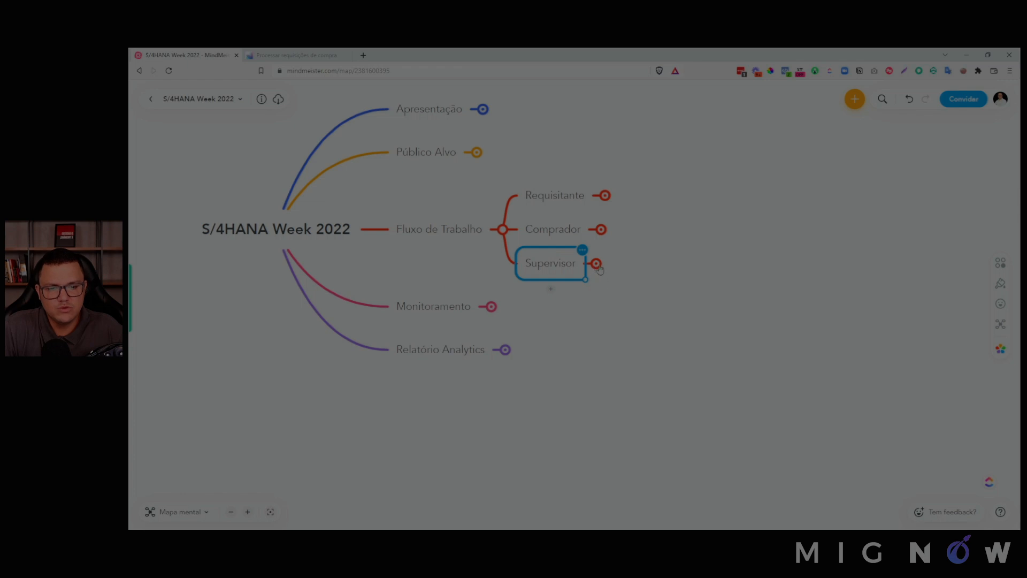
left_click(597, 264)
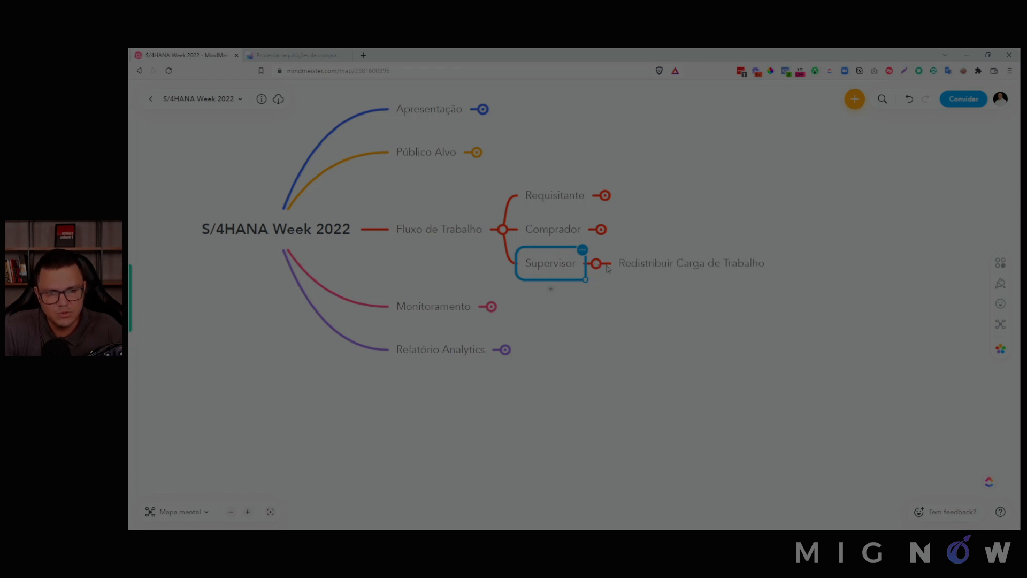
left_click(655, 273)
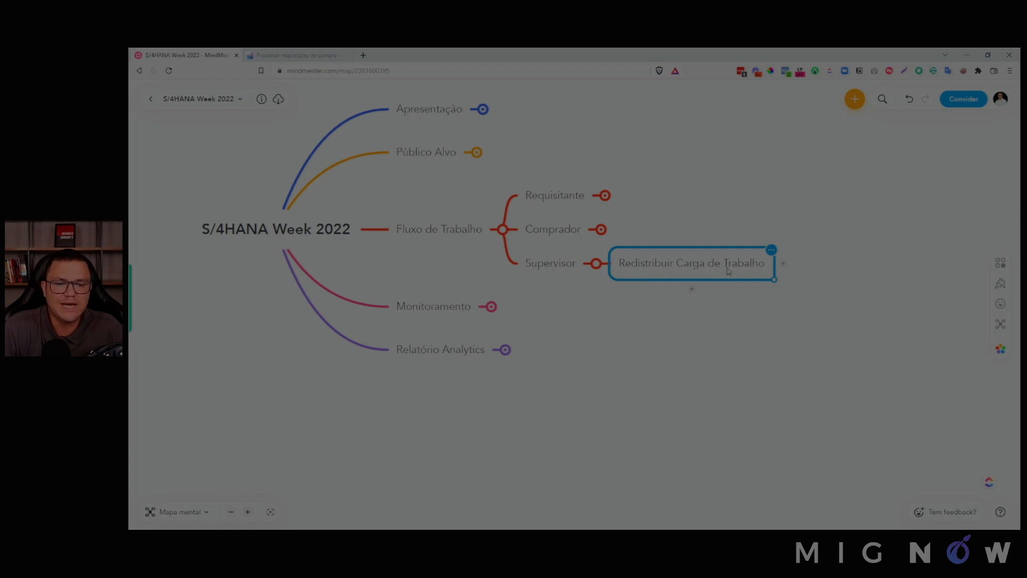
left_click(295, 55)
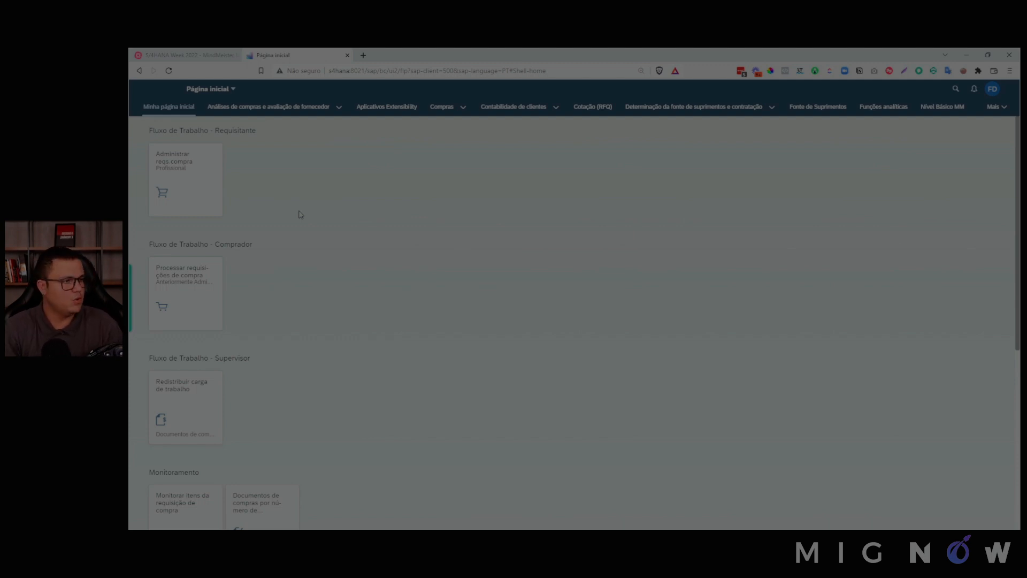
- Open the Redistribuir carga de trabalho tile in the Fluxo de Trabalho - Supervisor group
scroll(305, 242, "down", 1)
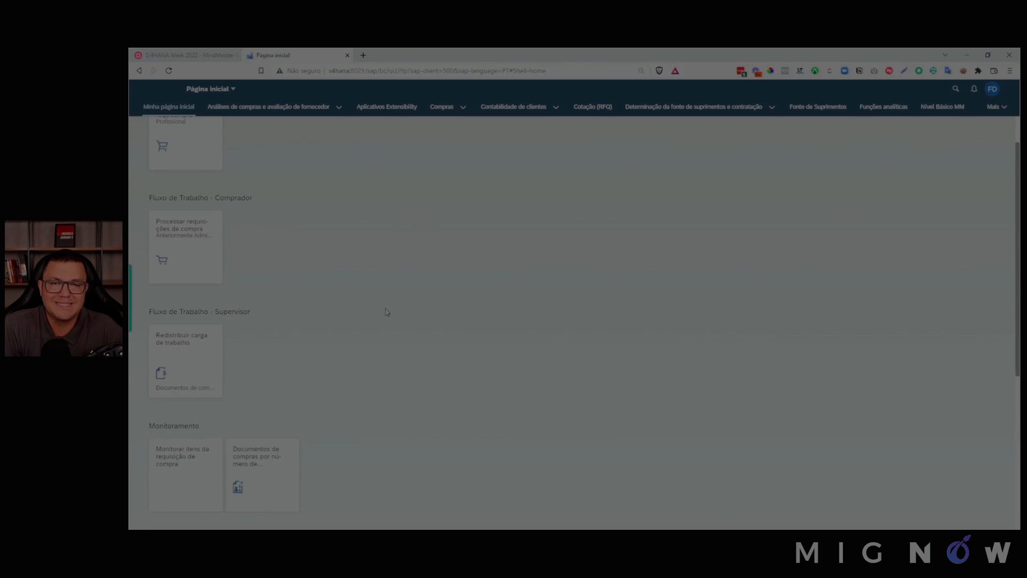
left_click(186, 348)
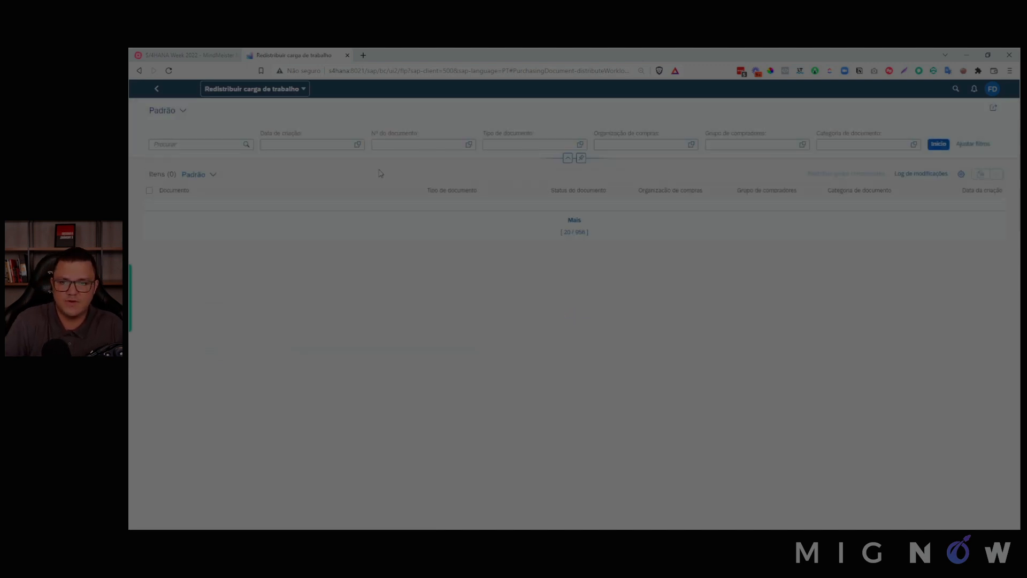
- Limit the Data de criação filter to today (Hoje) and reload the list
left_click(356, 145)
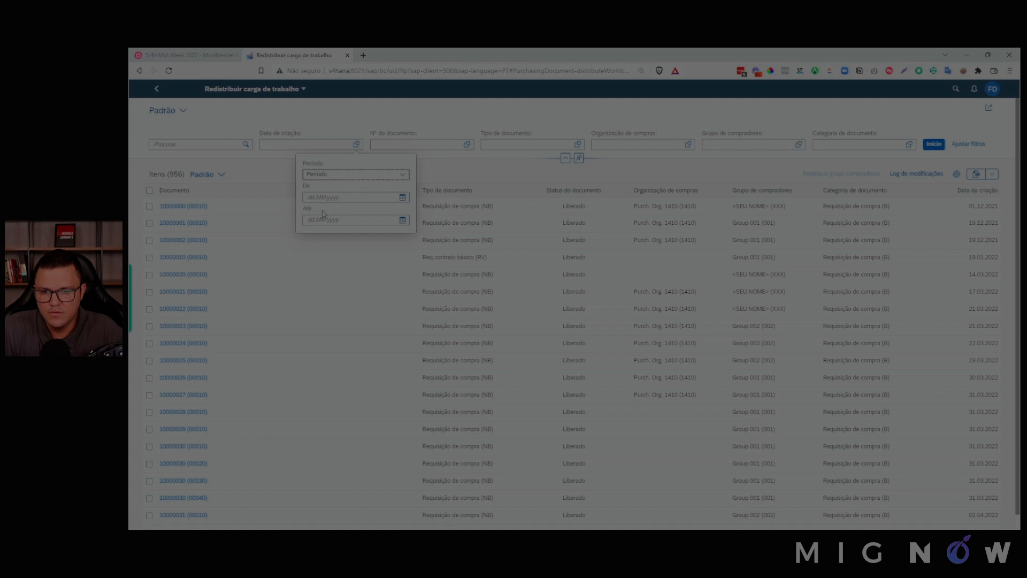
left_click(338, 178)
left_click(335, 243)
left_click(925, 144)
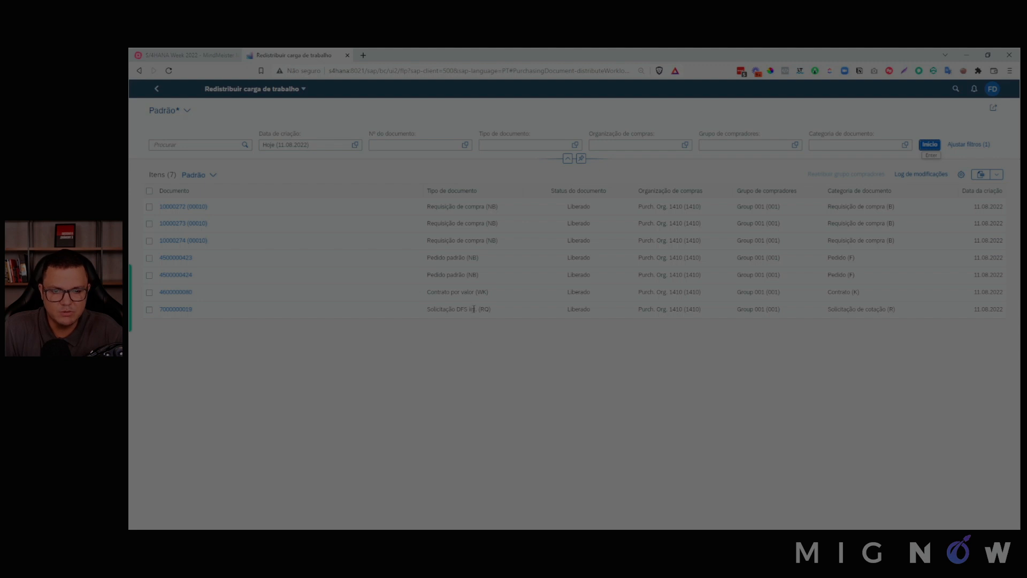
- Filter document type to NB Requisição de compra and search, leaving three requisitions
left_click(575, 144)
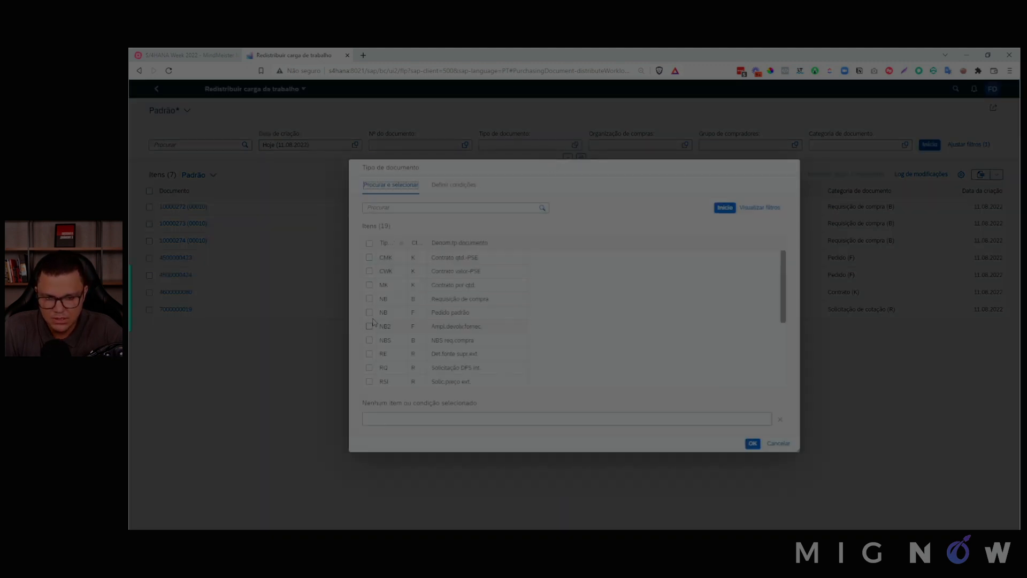
left_click(369, 298)
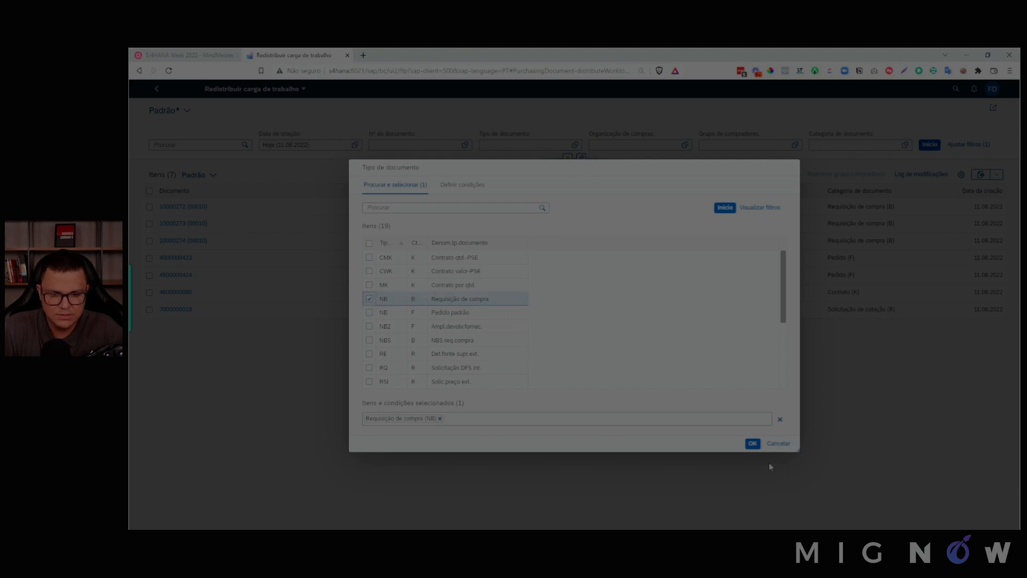
left_click(752, 444)
left_click(929, 147)
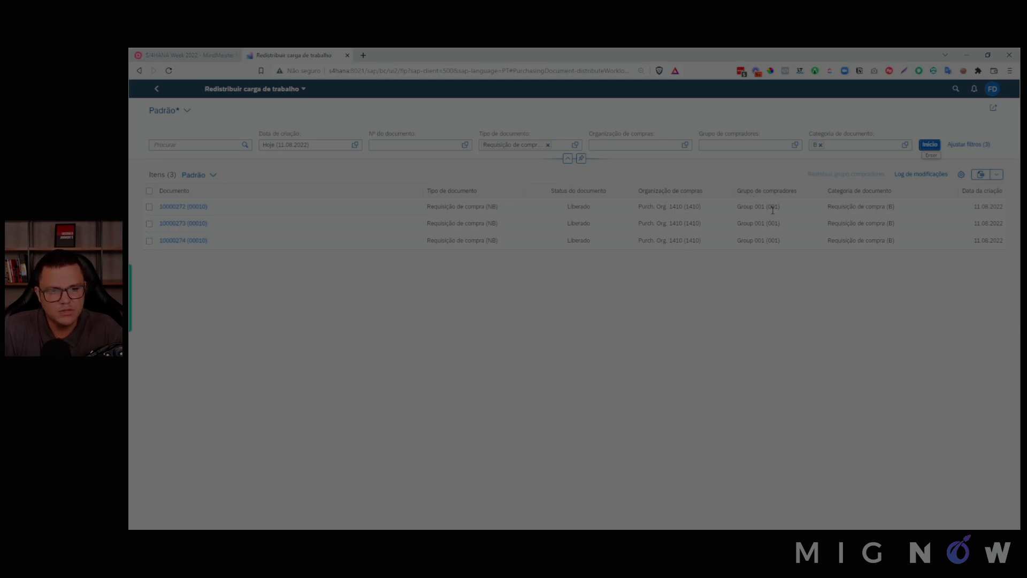
left_click(149, 206)
left_click(150, 224)
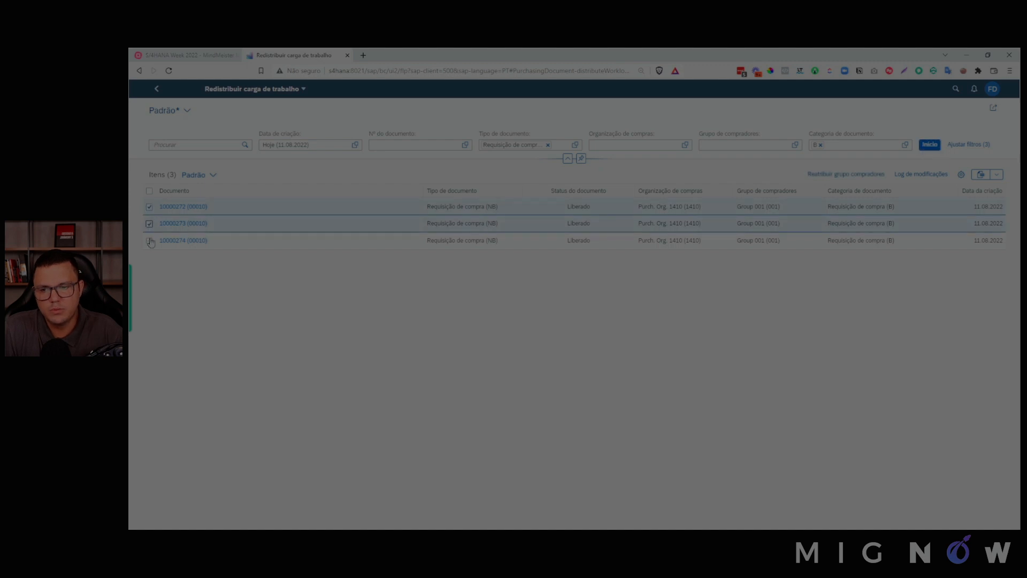
left_click(149, 241)
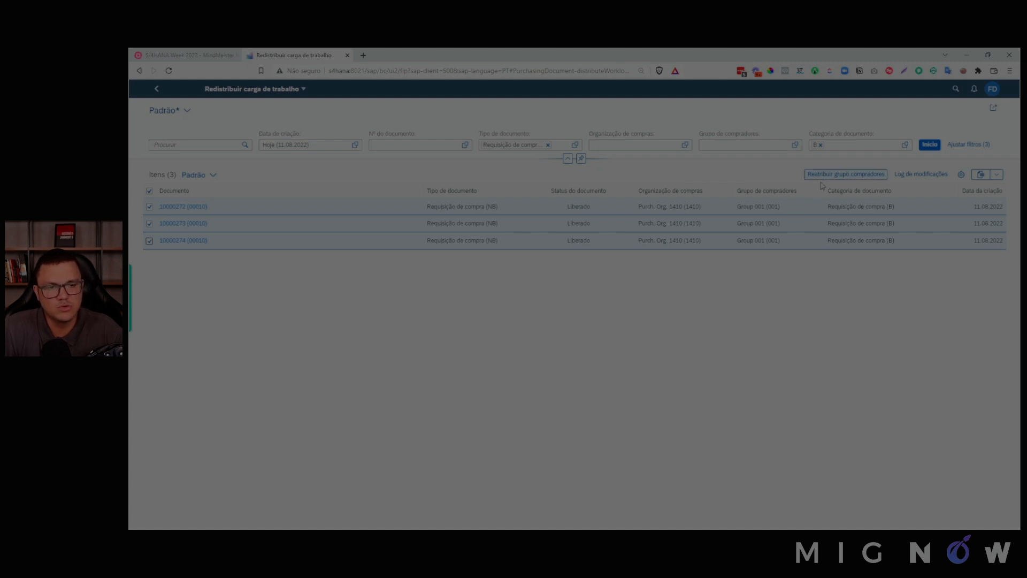
left_click(846, 174)
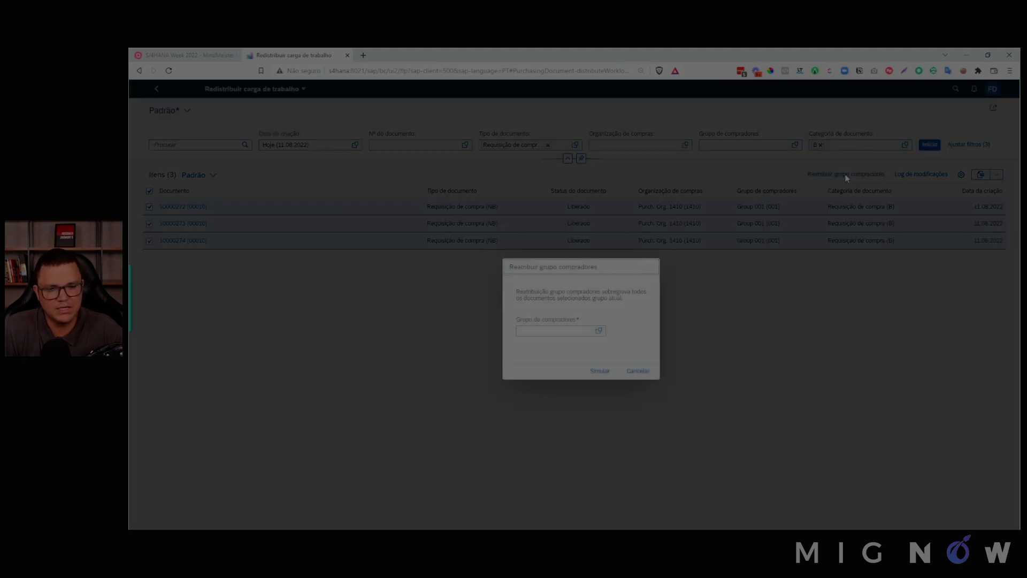
left_click(598, 330)
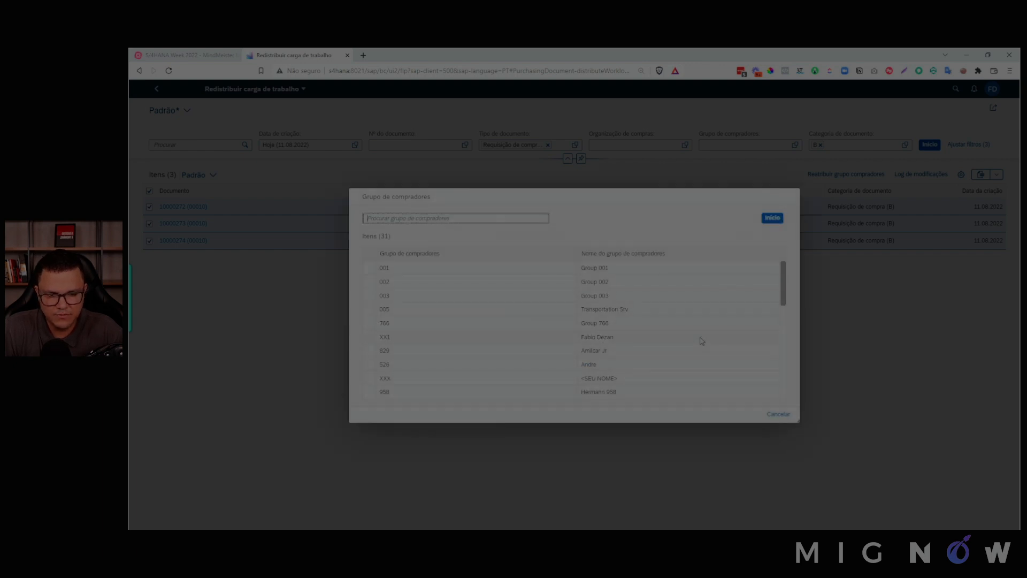
scroll(701, 340, "down", 3)
scroll(669, 327, "down", 2)
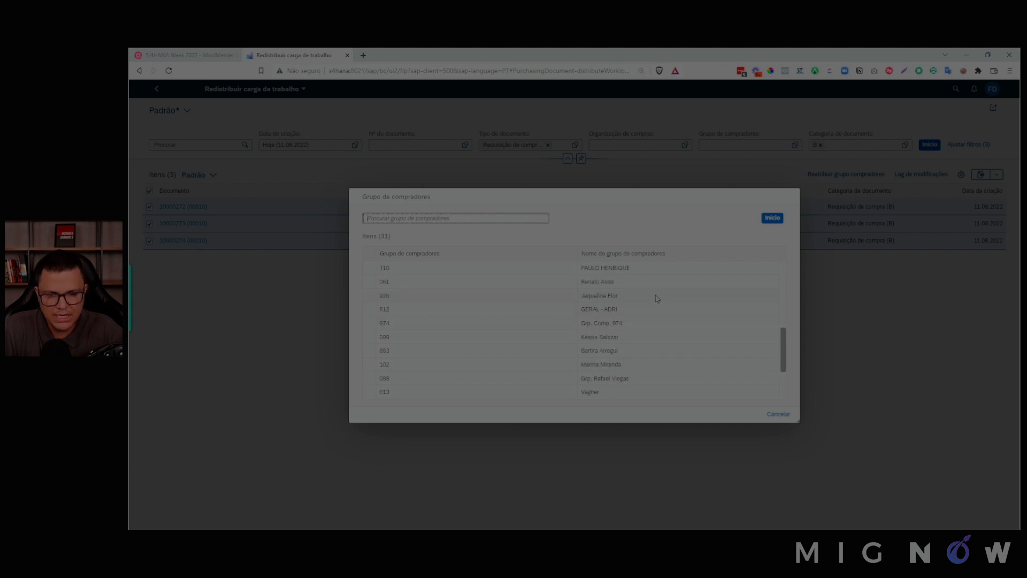
left_click(657, 297)
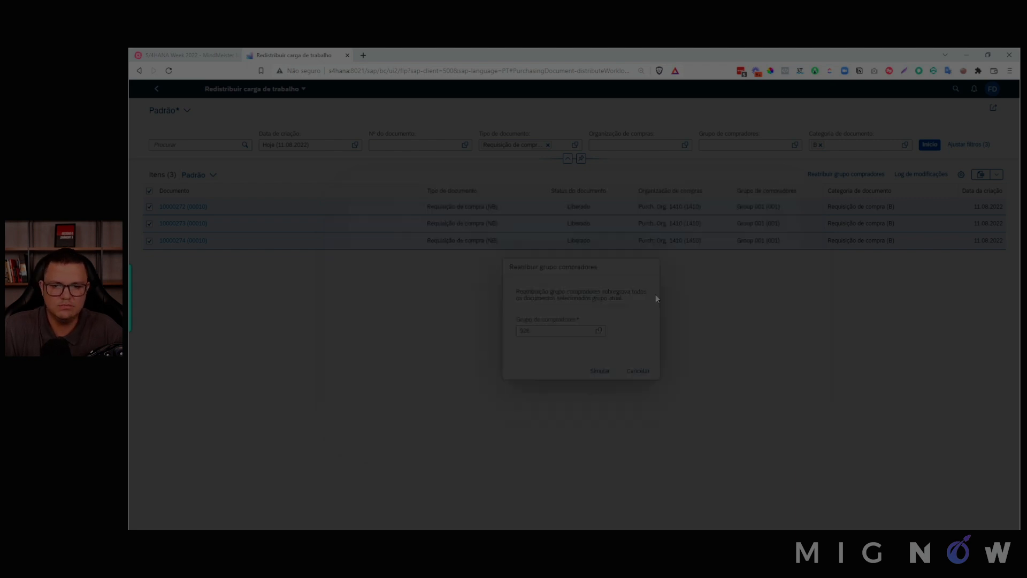
left_click(599, 371)
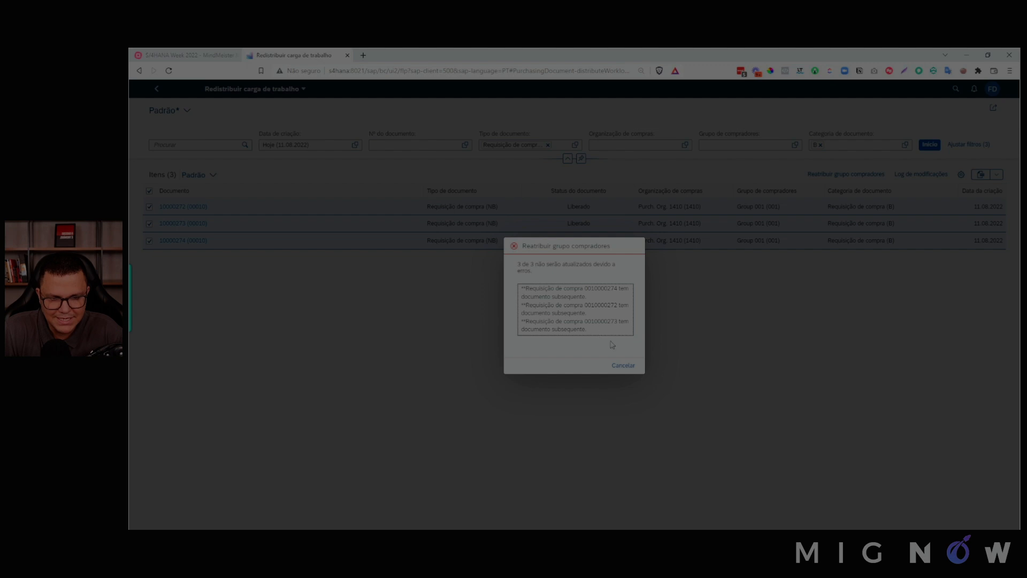
left_click(622, 366)
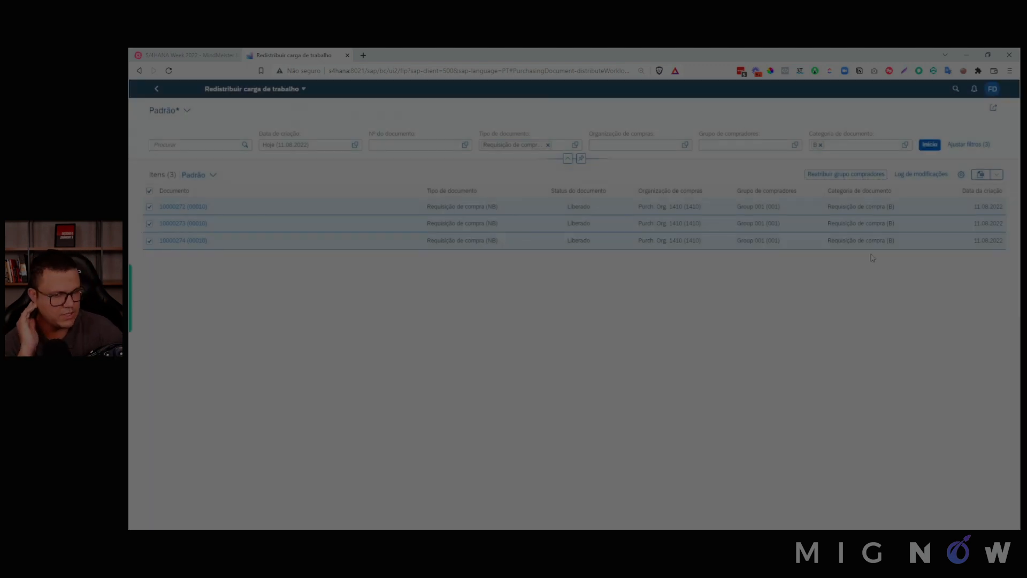
- Change Data de criação from Hoje to a custom period starting 01.08.2022
left_click(928, 146)
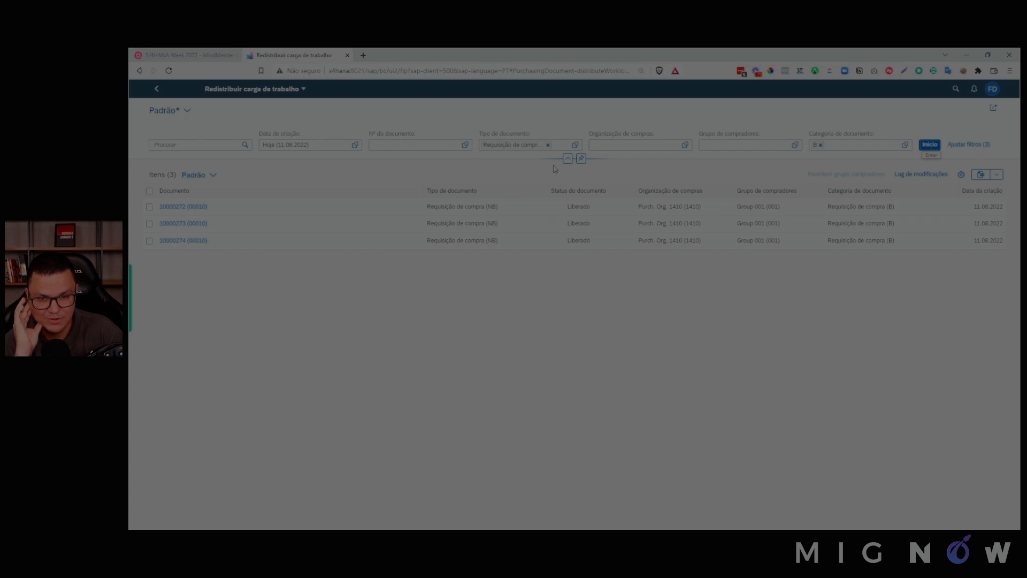
left_click(354, 145)
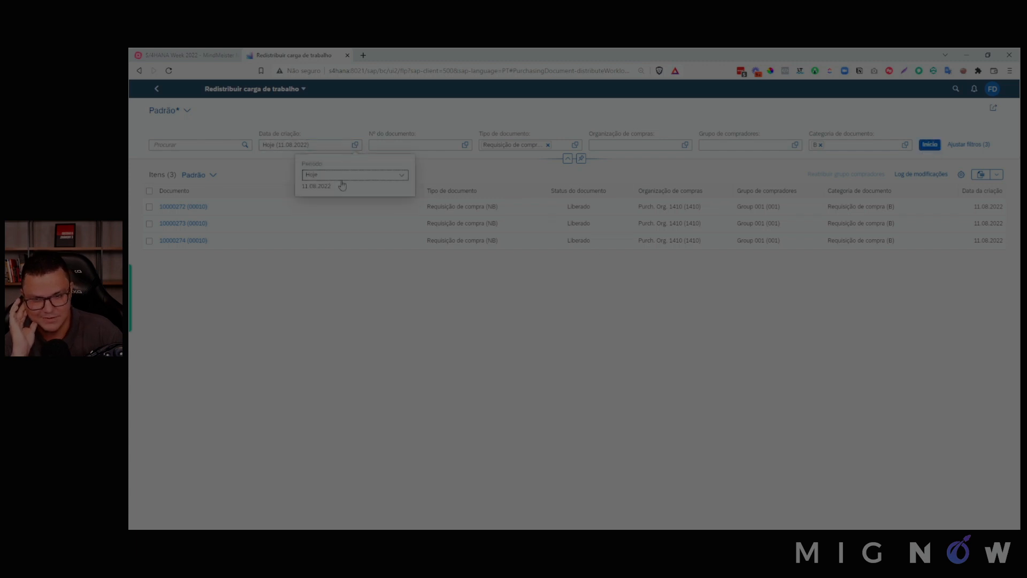
left_click(344, 177)
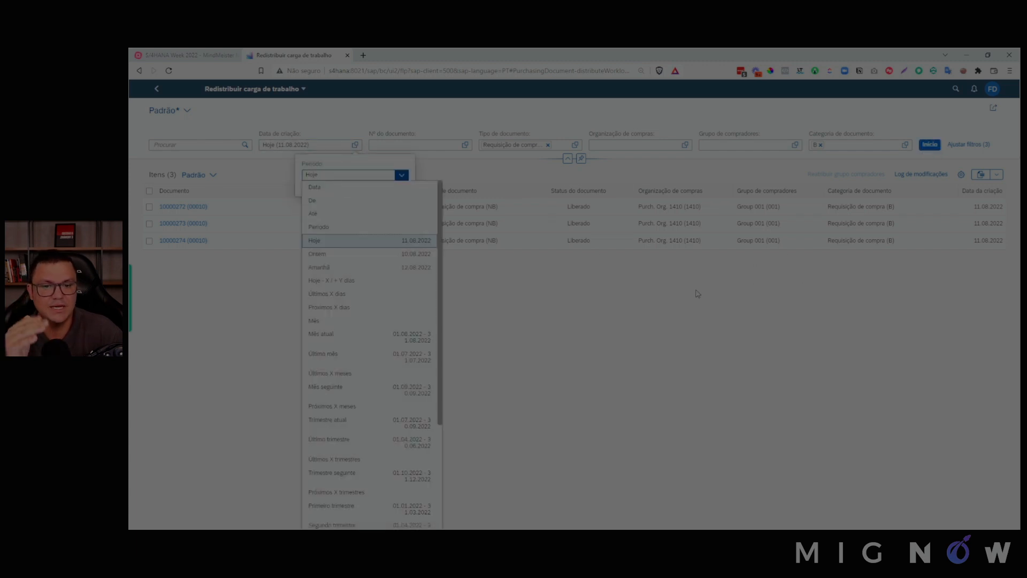
left_click(622, 304)
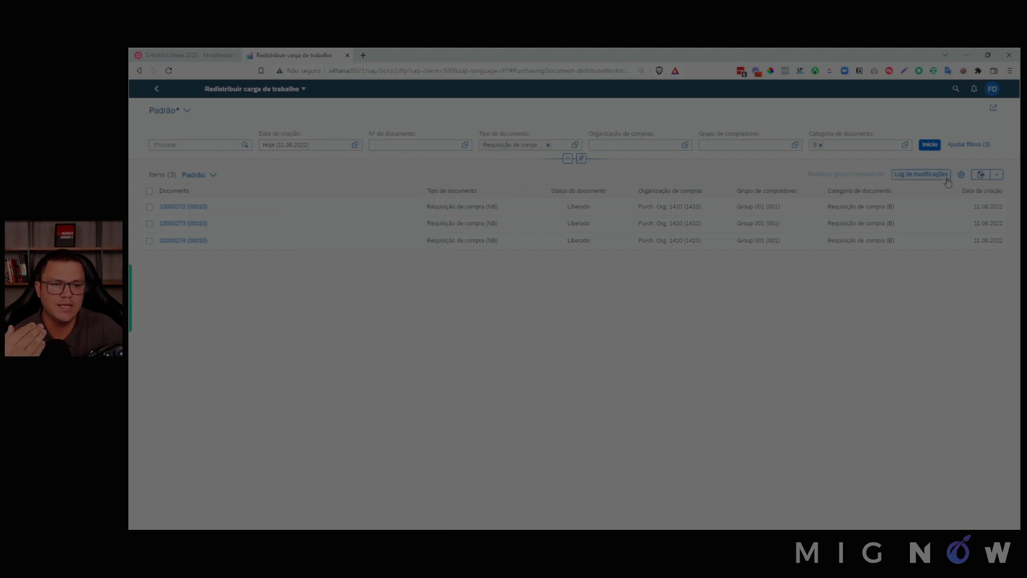
left_click(305, 145)
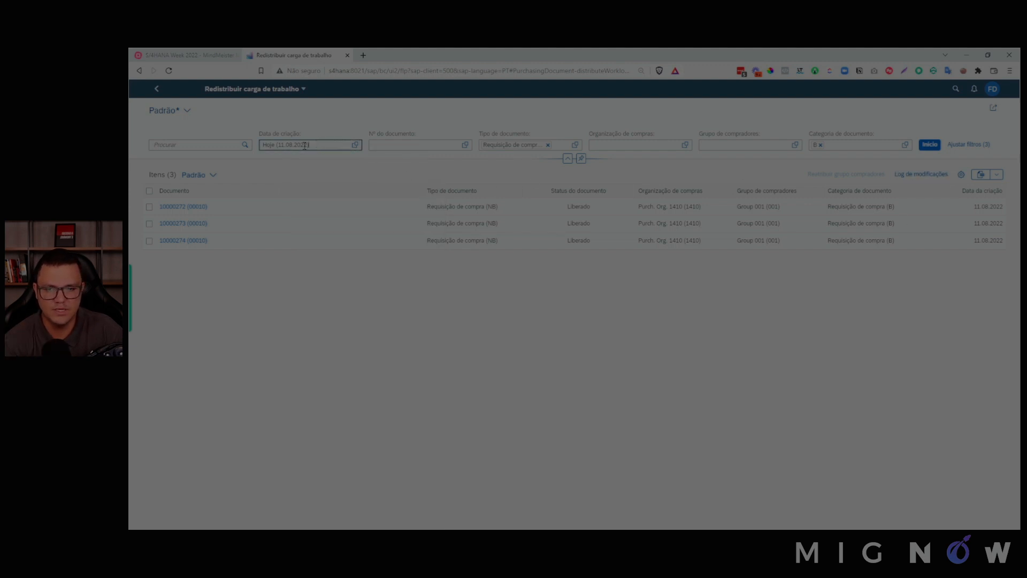
left_click(355, 145)
left_click(342, 175)
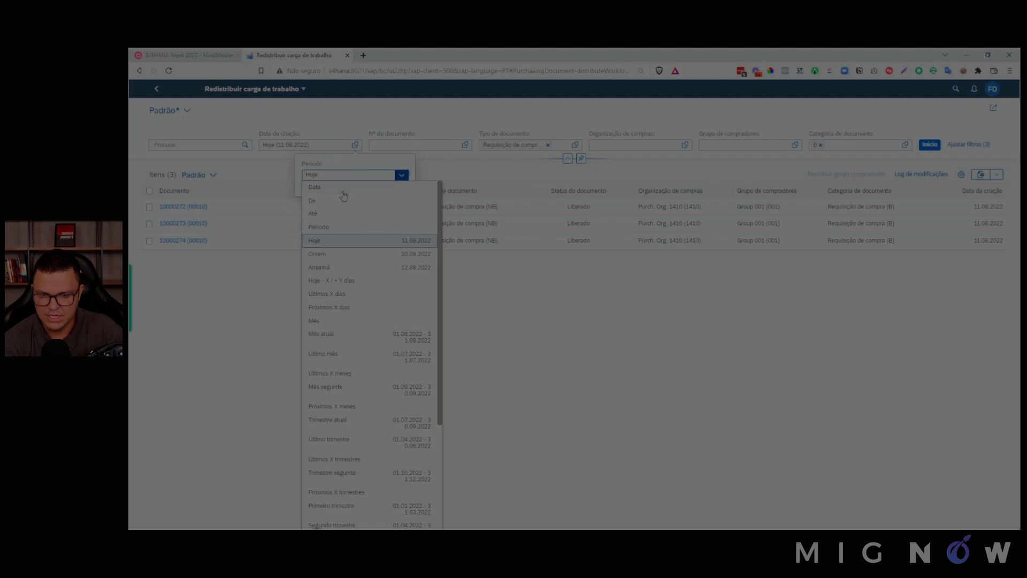
left_click(347, 229)
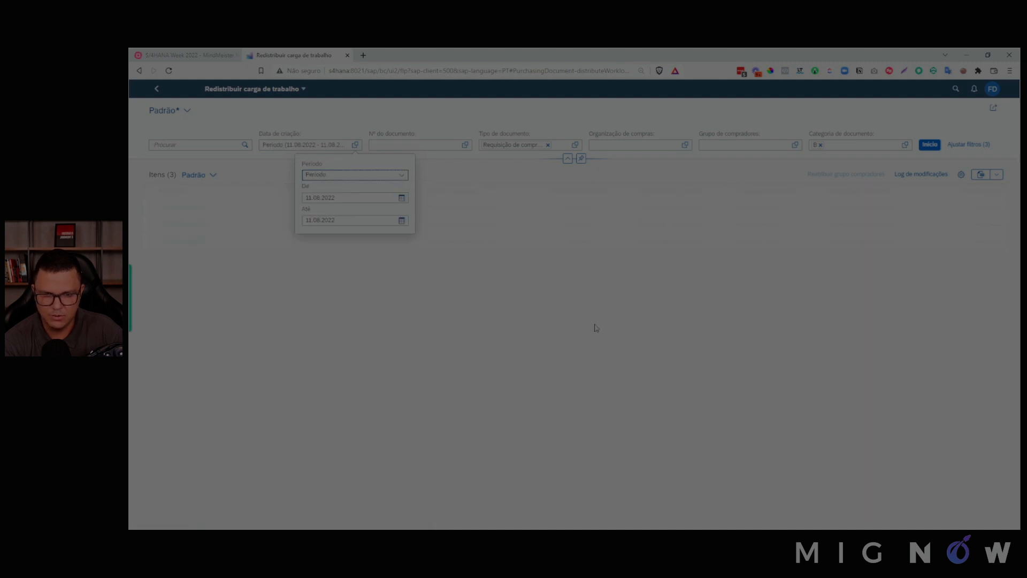
left_click(401, 198)
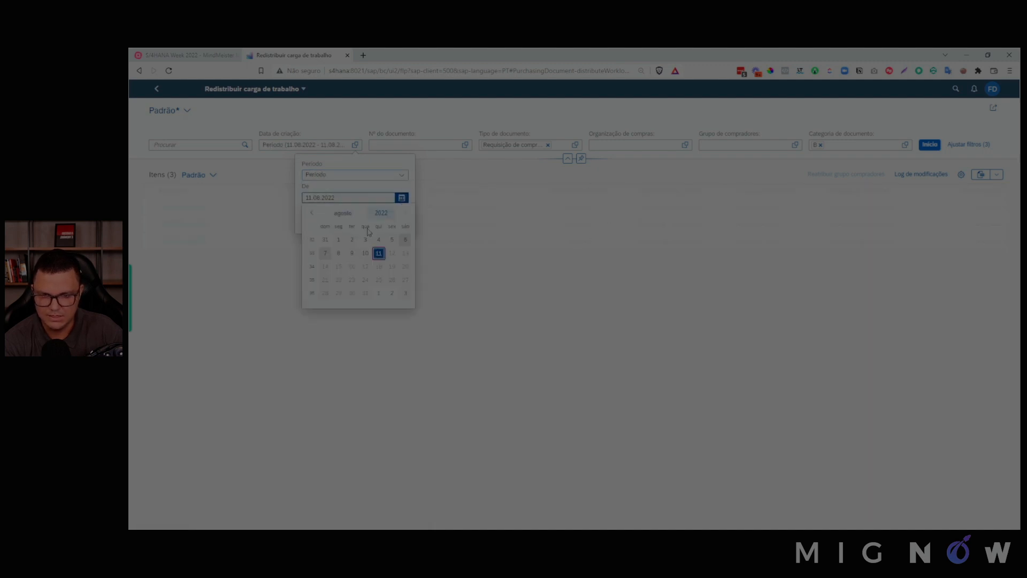
left_click(338, 239)
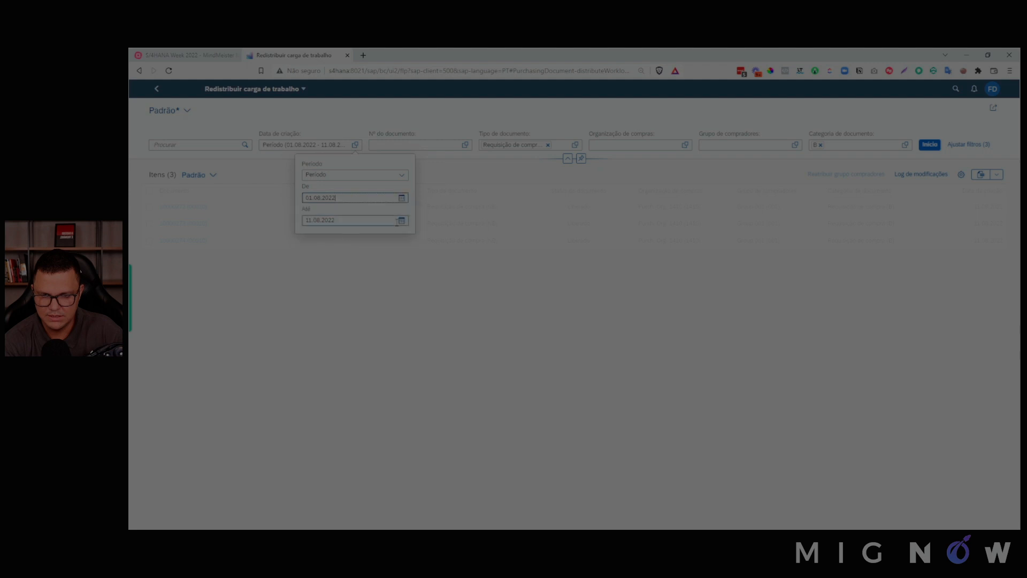
- Search with the new date range to list 39 requisitions and select the first one
left_click(929, 144)
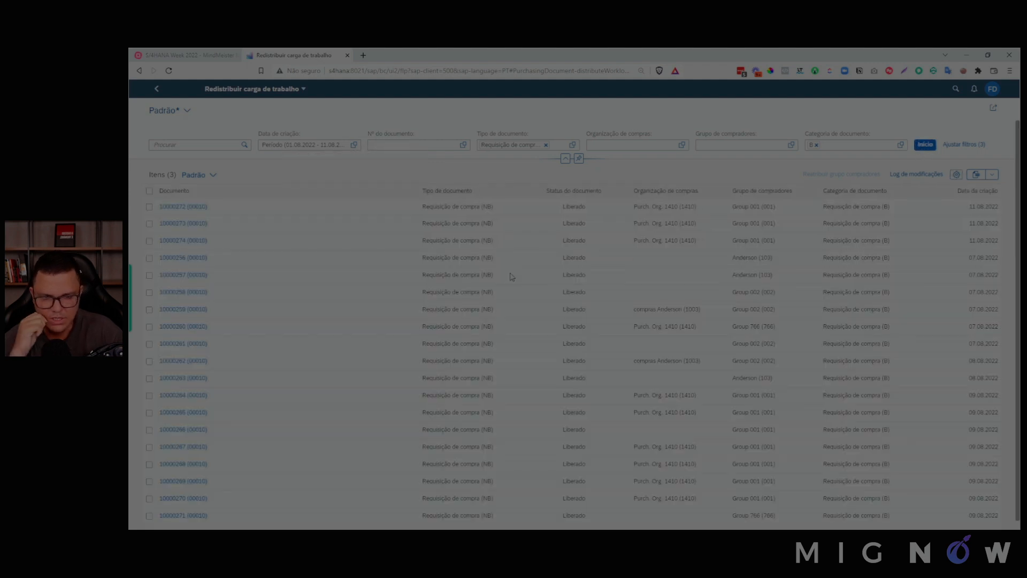
left_click(956, 174)
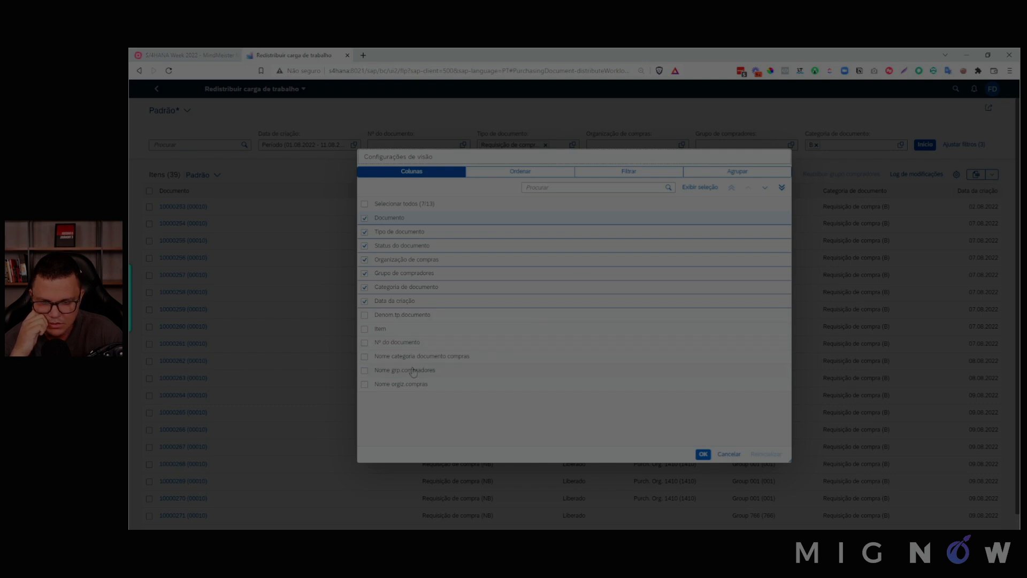
left_click(728, 454)
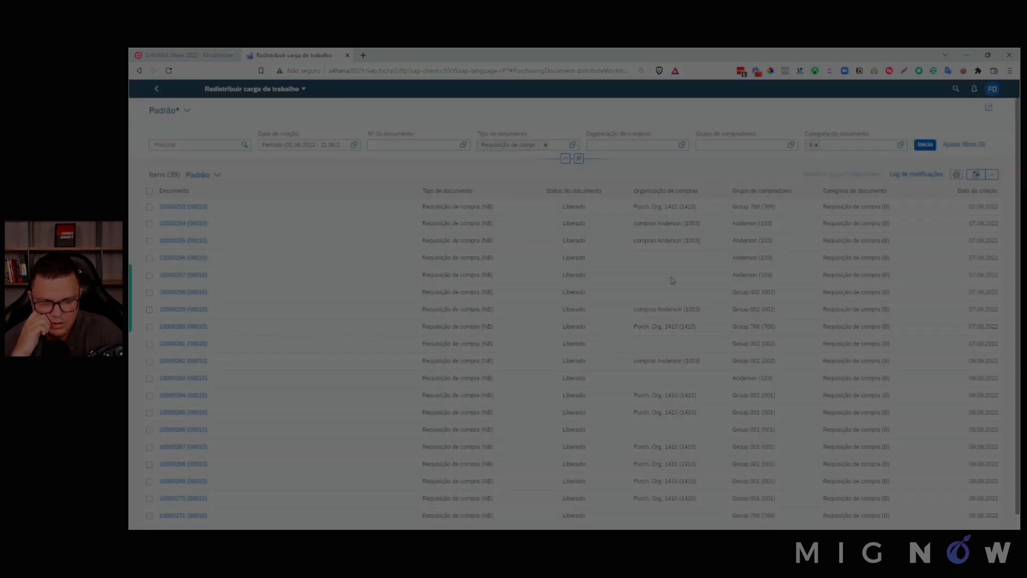
left_click(149, 207)
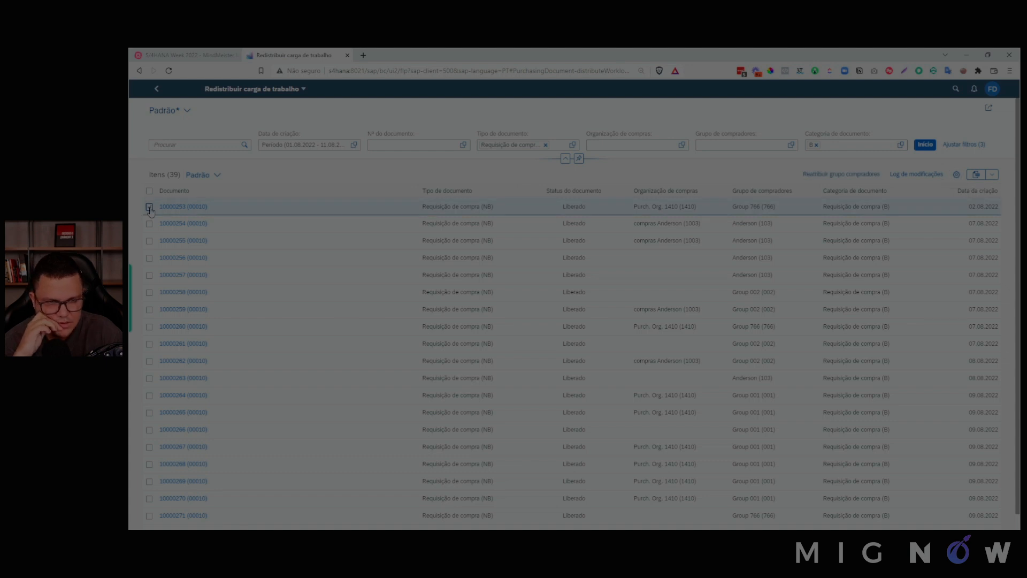
- Simulate reassigning requisition 10000253 to buyer group 926 and dismiss the resulting error
left_click(839, 175)
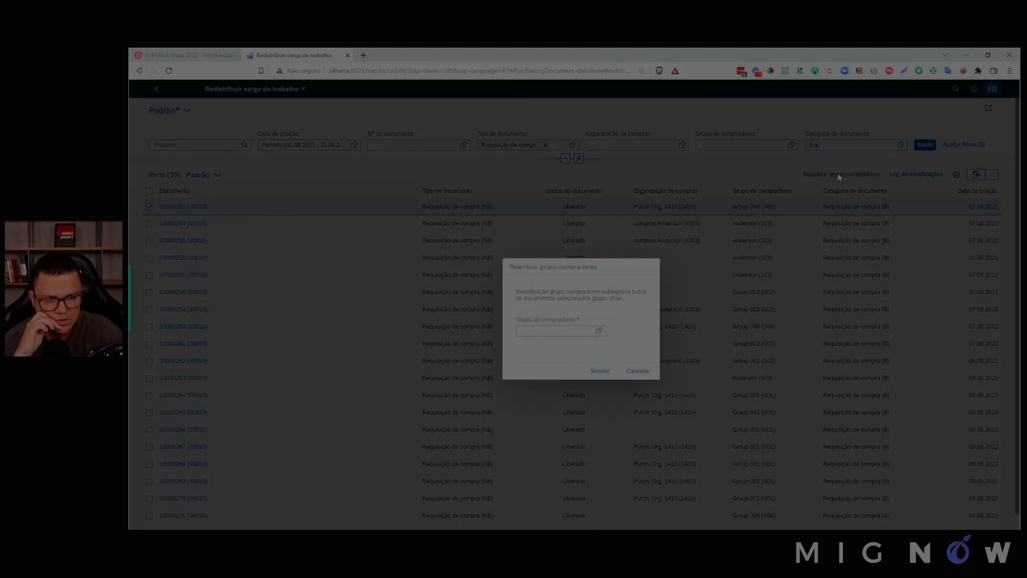
left_click(599, 330)
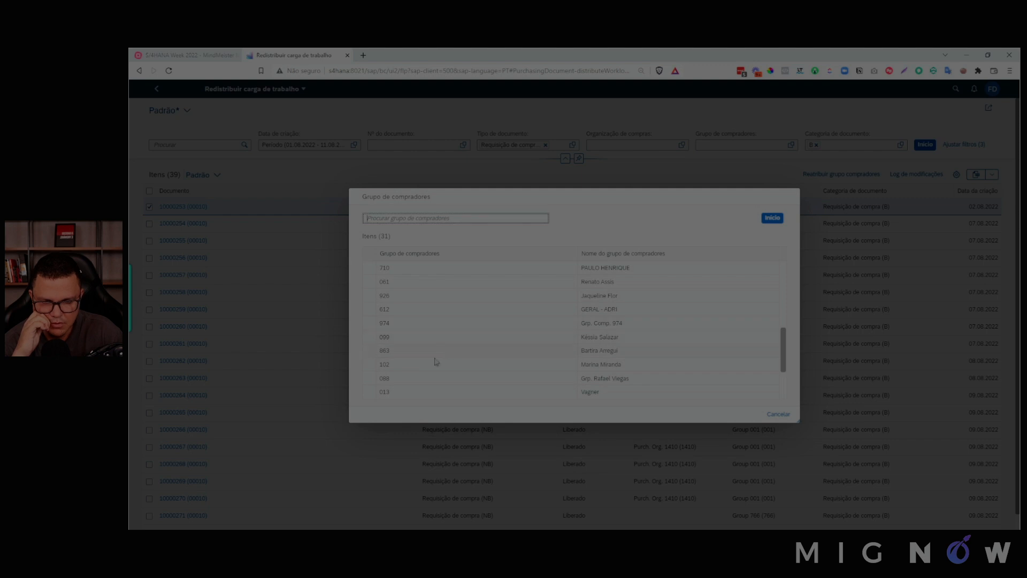
scroll(428, 359, "down", 3)
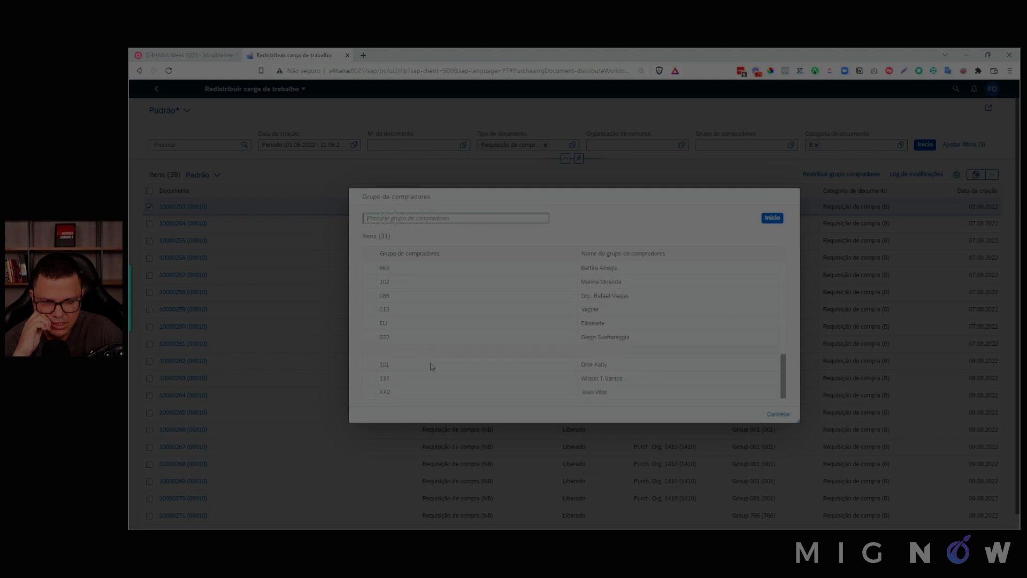
scroll(441, 332, "up", 6)
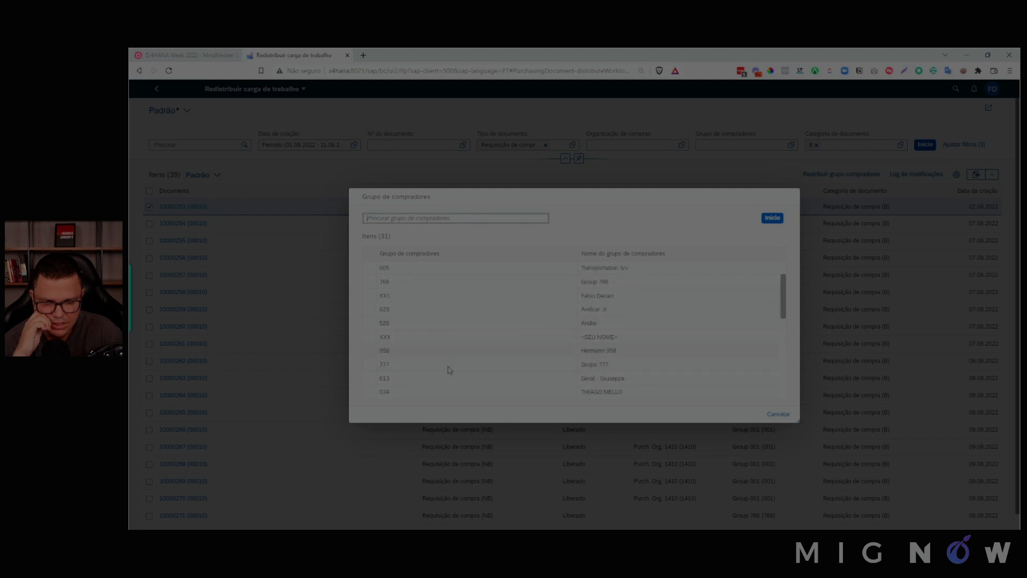
scroll(457, 337, "down", 1)
scroll(459, 332, "down", 1)
left_click(464, 379)
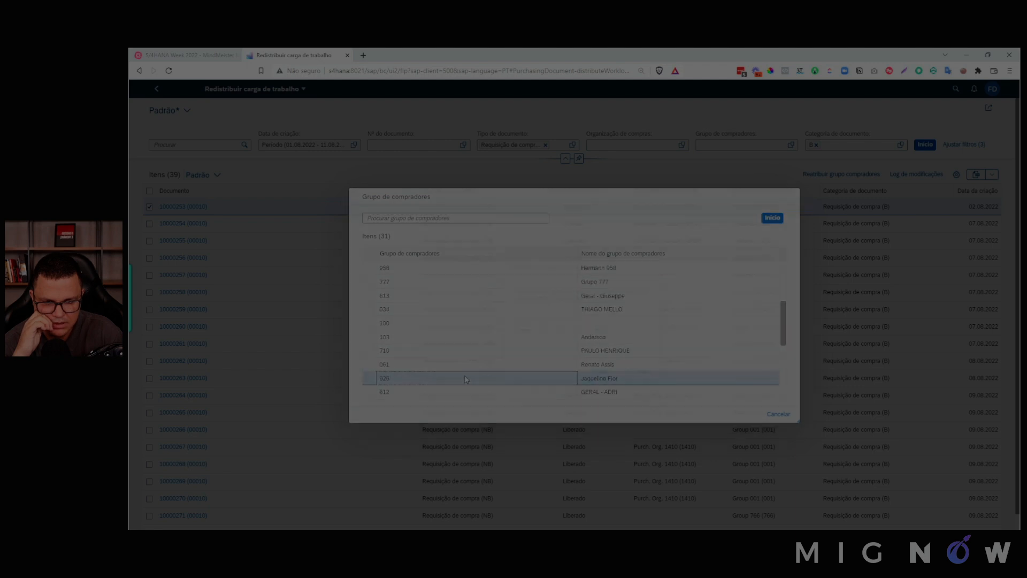
left_click(600, 374)
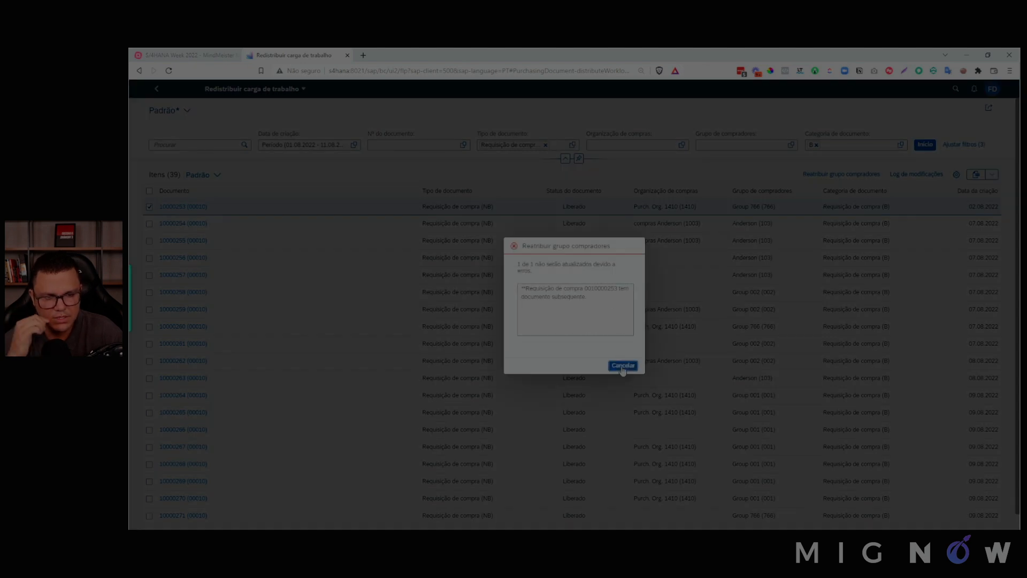
left_click(623, 366)
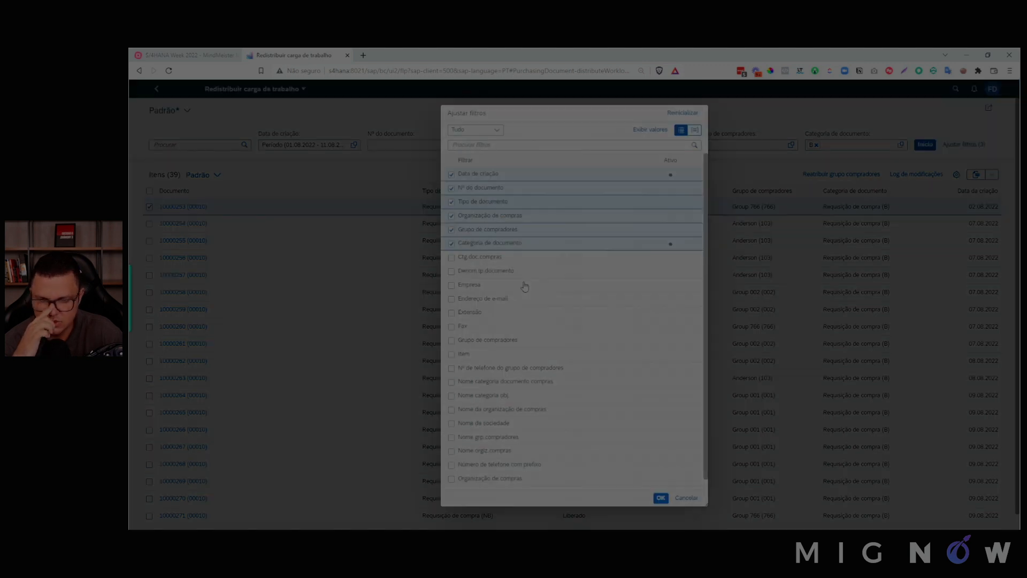
- Deselect the first requisition and scroll through all 39 NB requisitions in the table
left_click(963, 144)
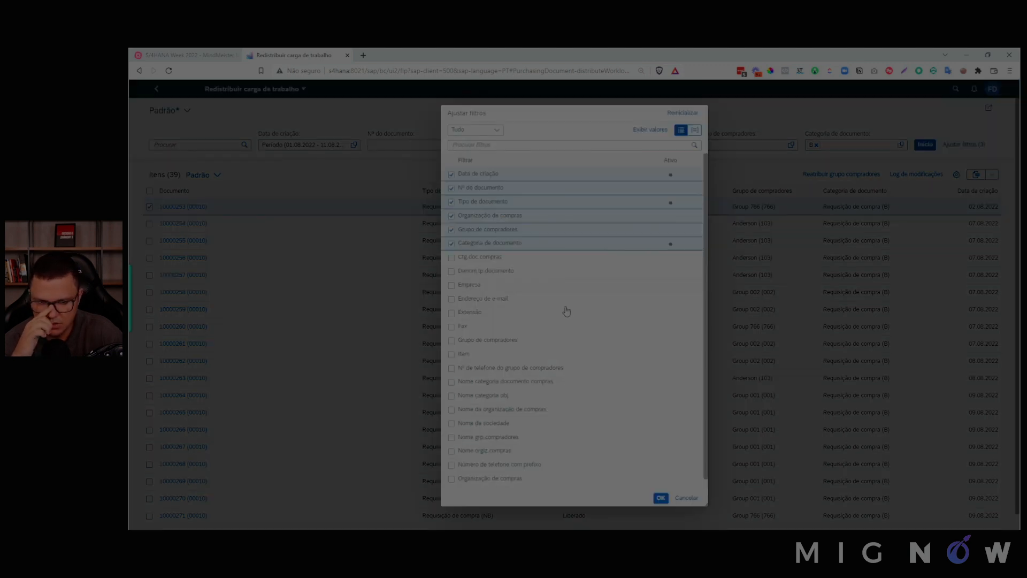
scroll(566, 311, "down", 1)
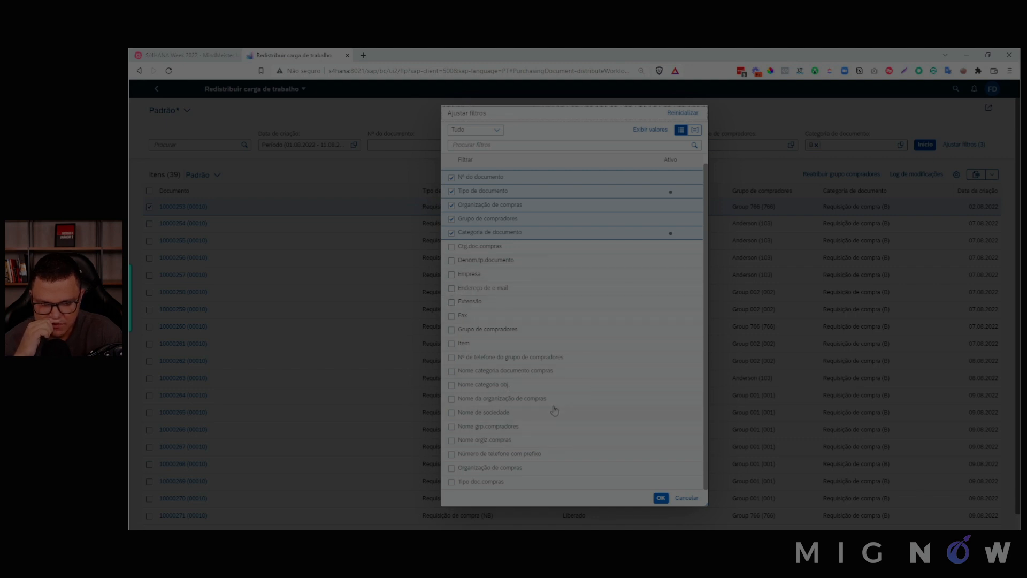
left_click(685, 498)
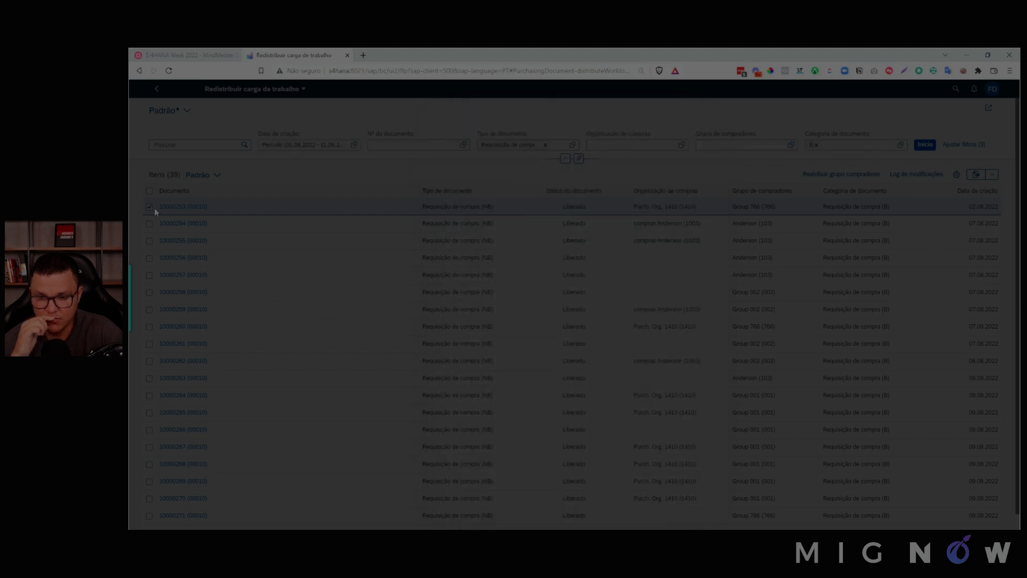
left_click(149, 207)
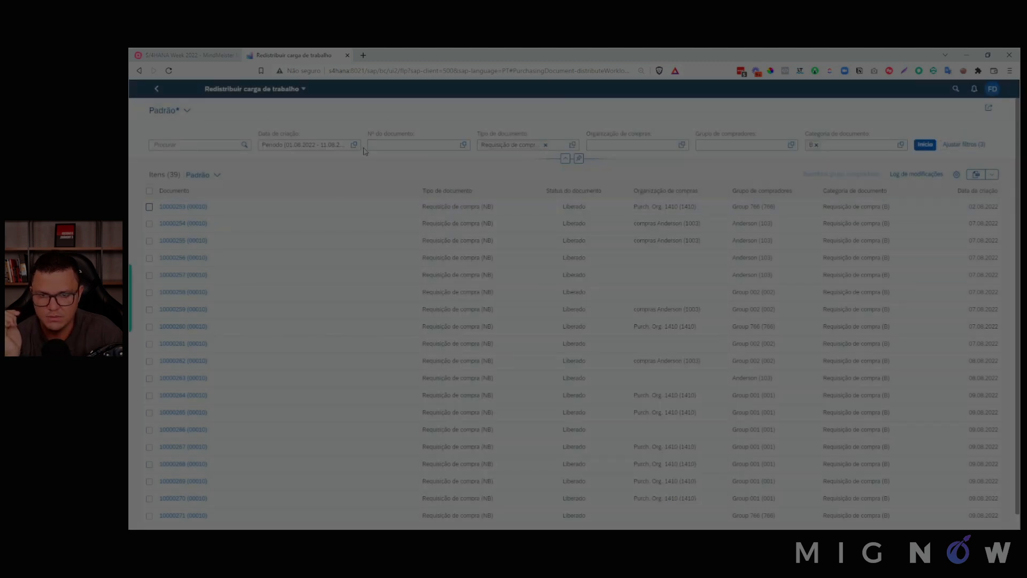
scroll(399, 345, "down", 2)
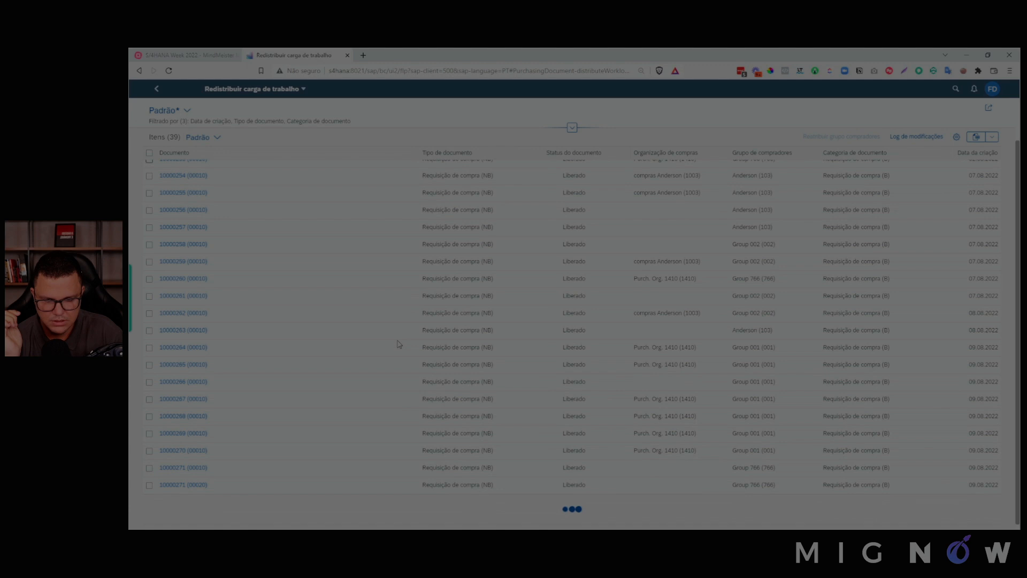
scroll(398, 345, "down", 5)
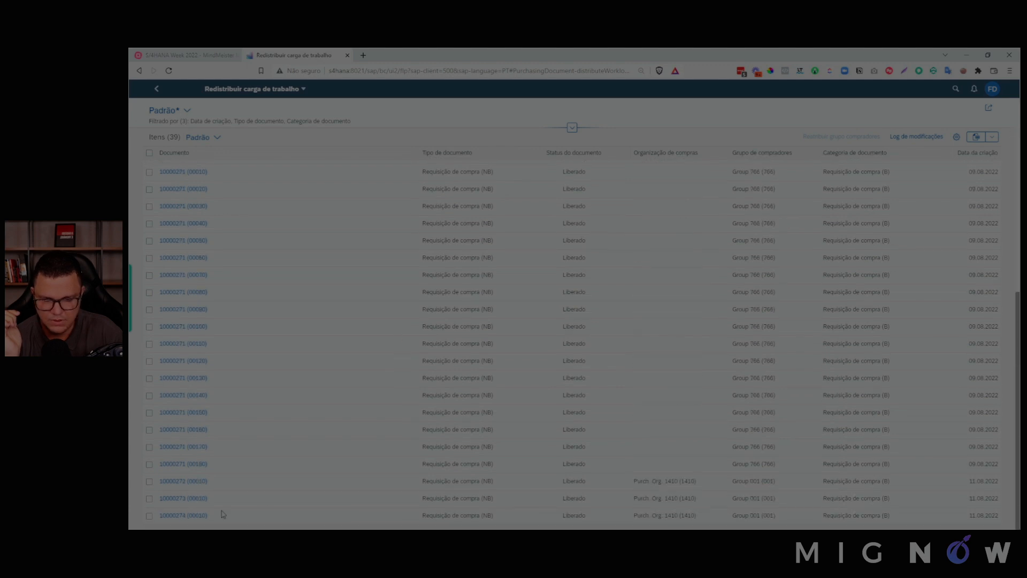
scroll(199, 348, "up", 7)
- Select all 39 requisitions and simulate reassigning them to buyer group 926
left_click(149, 191)
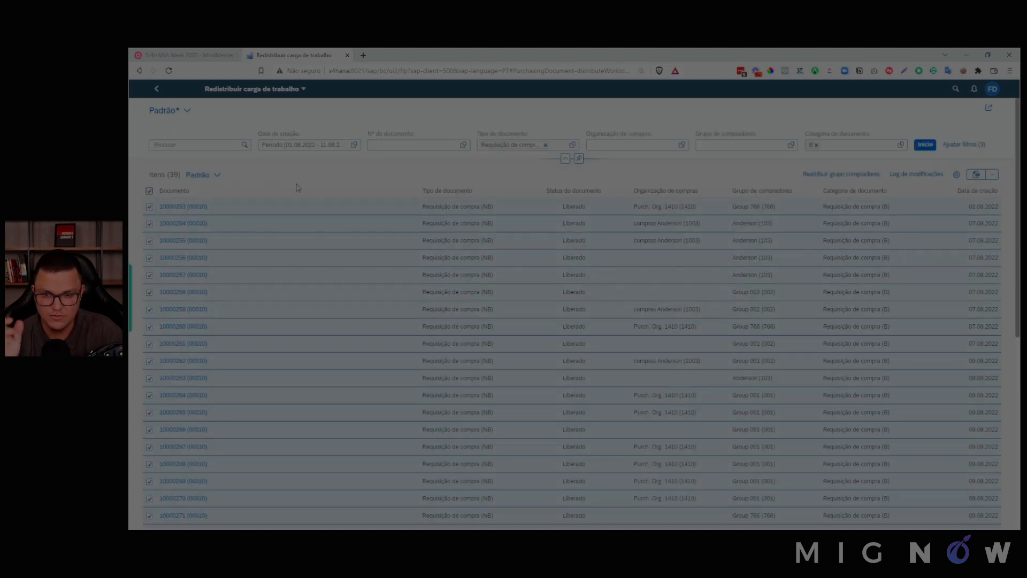
left_click(876, 176)
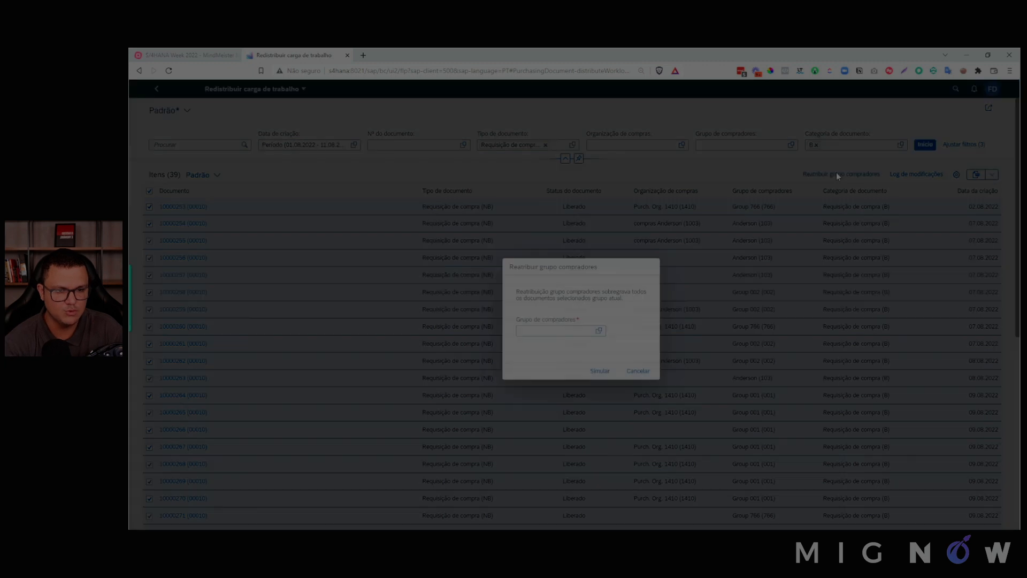
left_click(602, 329)
scroll(634, 313, "down", 5)
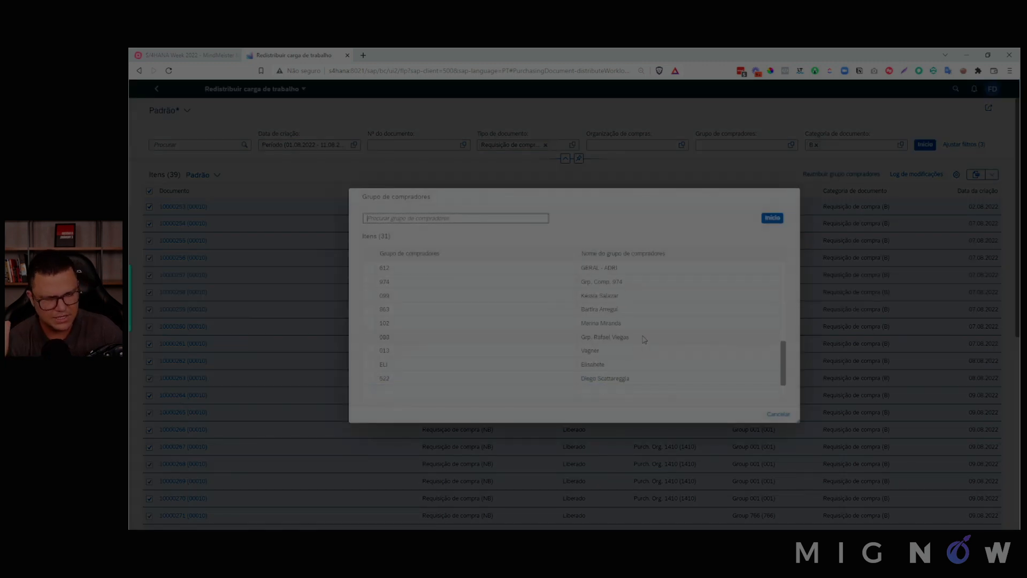
scroll(639, 332, "up", 3)
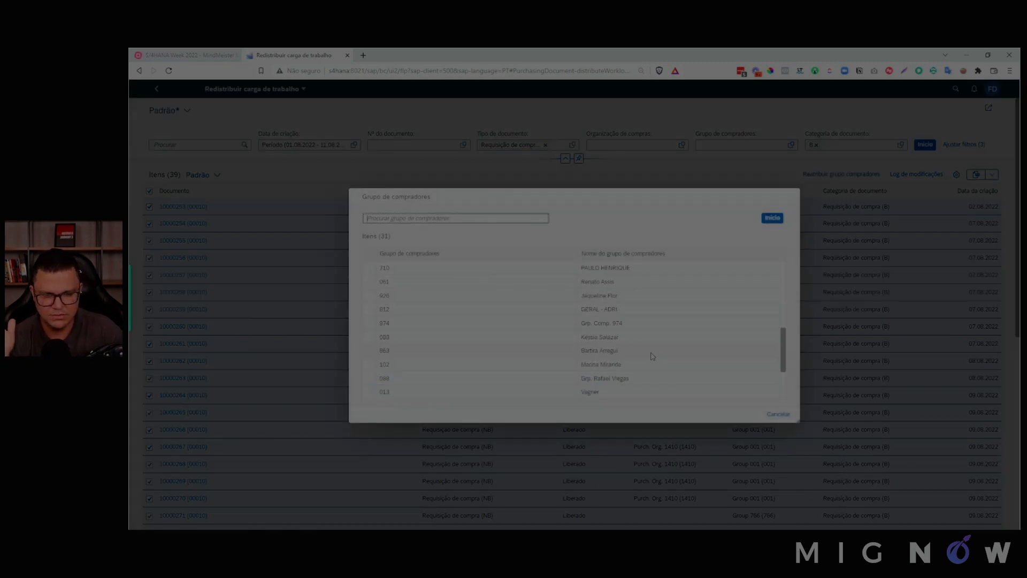
left_click(647, 338)
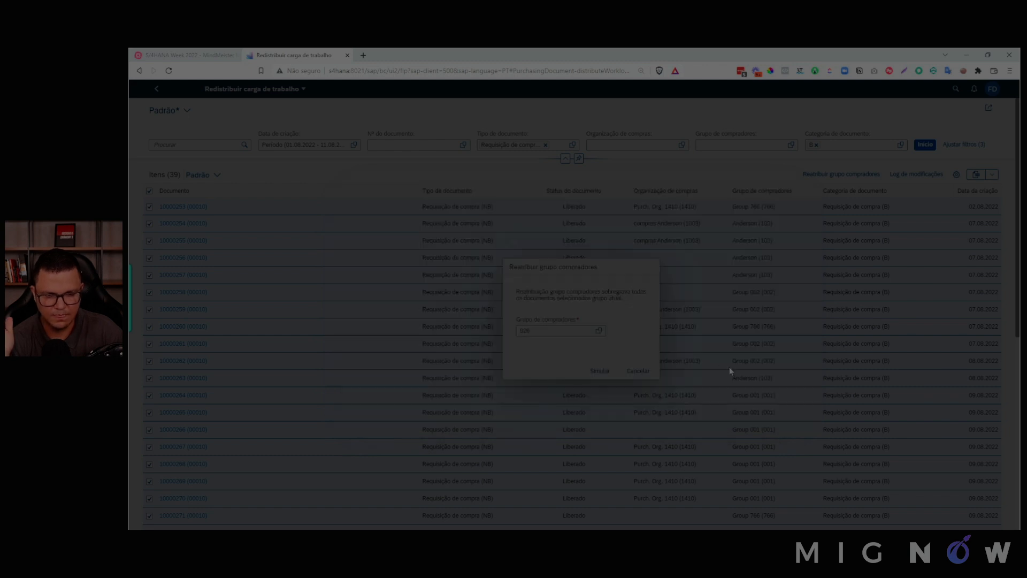
left_click(599, 371)
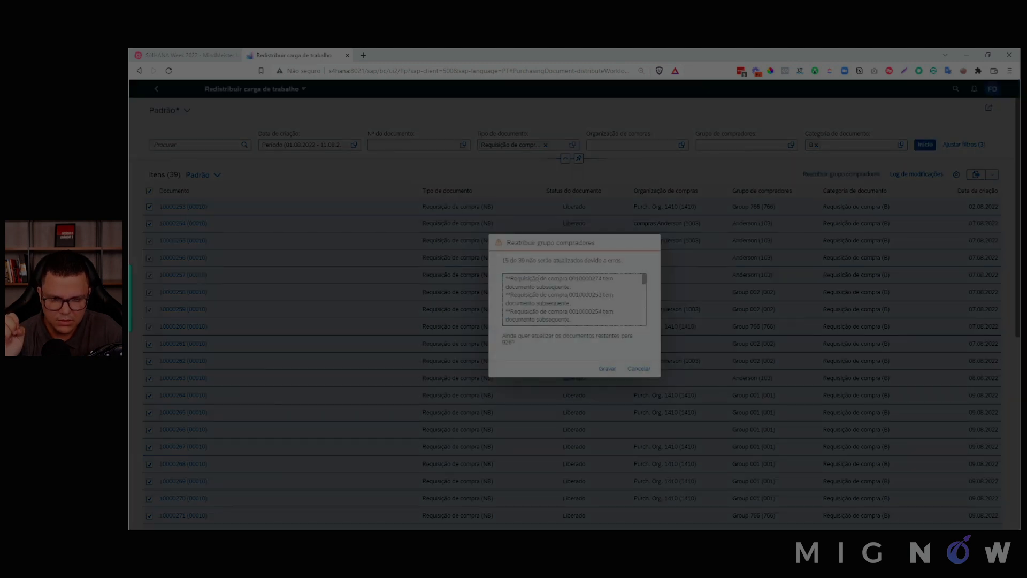
- Save buyer group 926 for the 24 eligible requisitions, skipping the 15 that fail
double_click(507, 260)
left_click(524, 261)
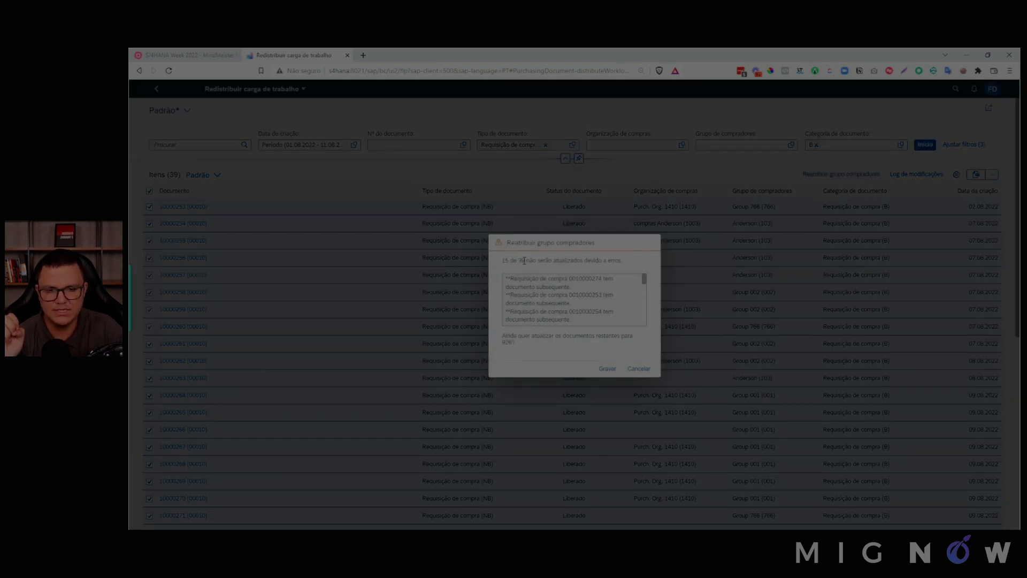
left_click_drag(509, 261, 502, 261)
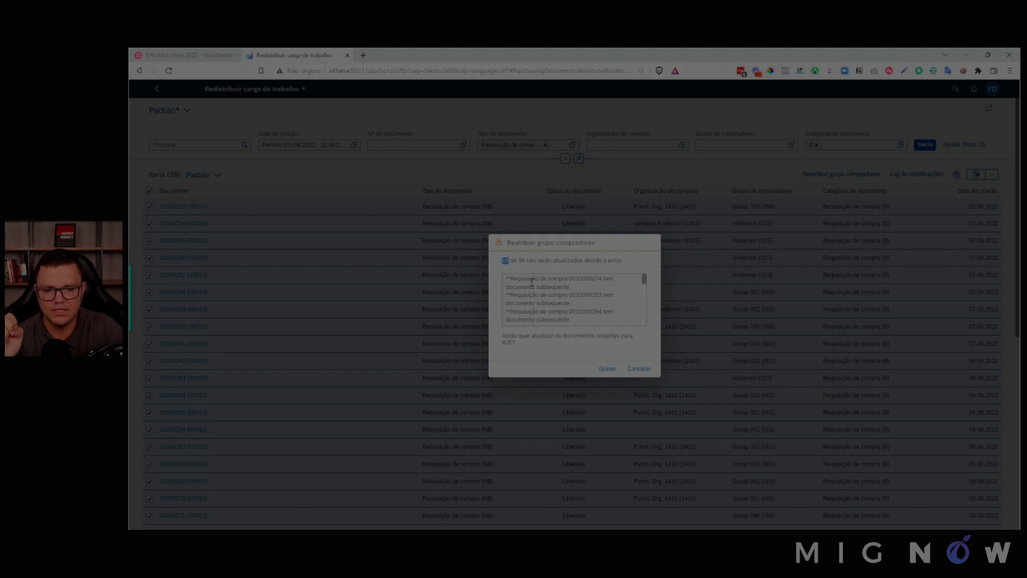
left_click(605, 369)
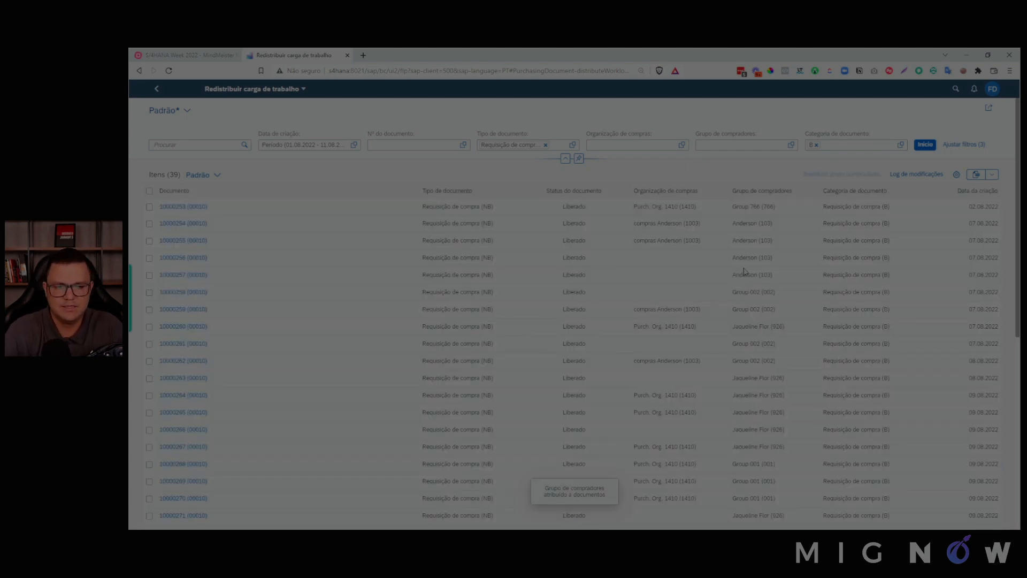
left_click_drag(733, 326, 785, 326)
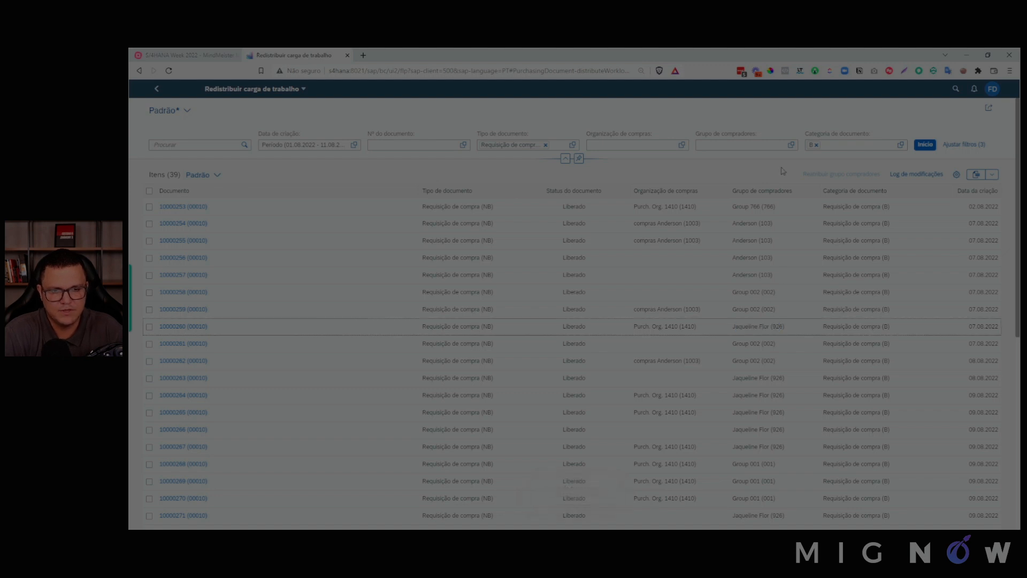
left_click(743, 146)
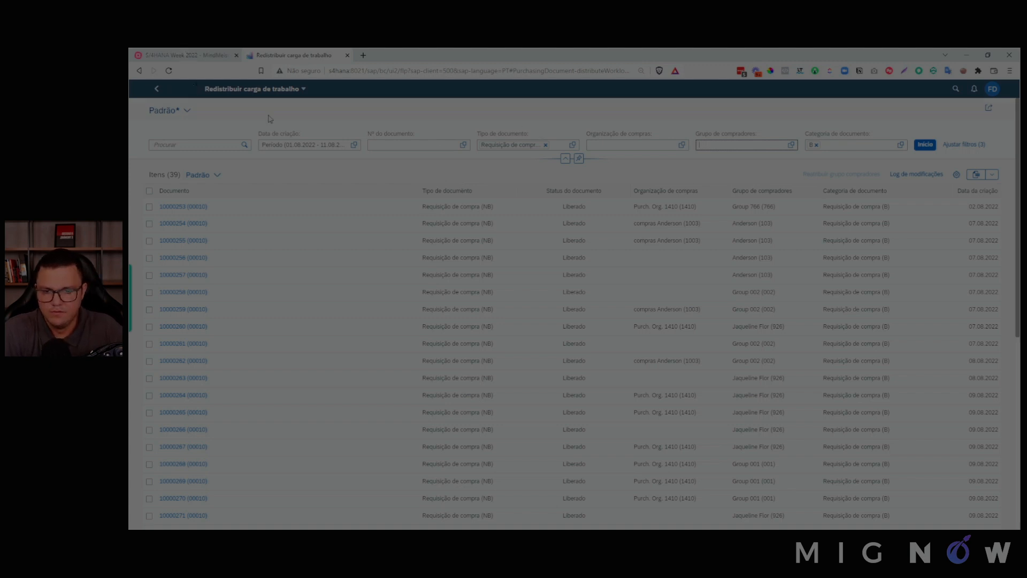
- Collapse the Fluxo de Trabalho branch in the S/4HANA Week 2022 map, then go back in SAP
left_click(187, 56)
left_click(504, 234)
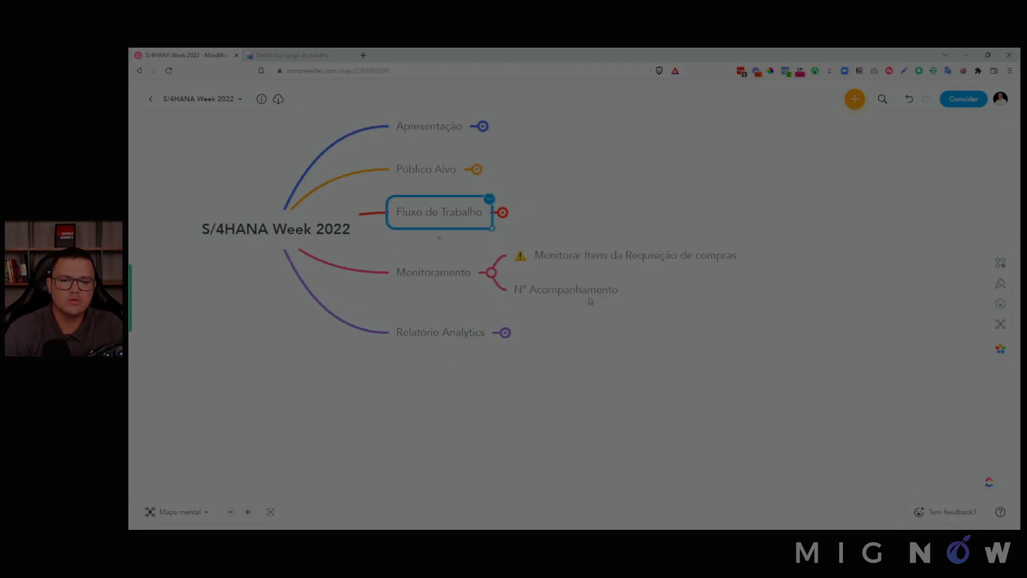
left_click(307, 54)
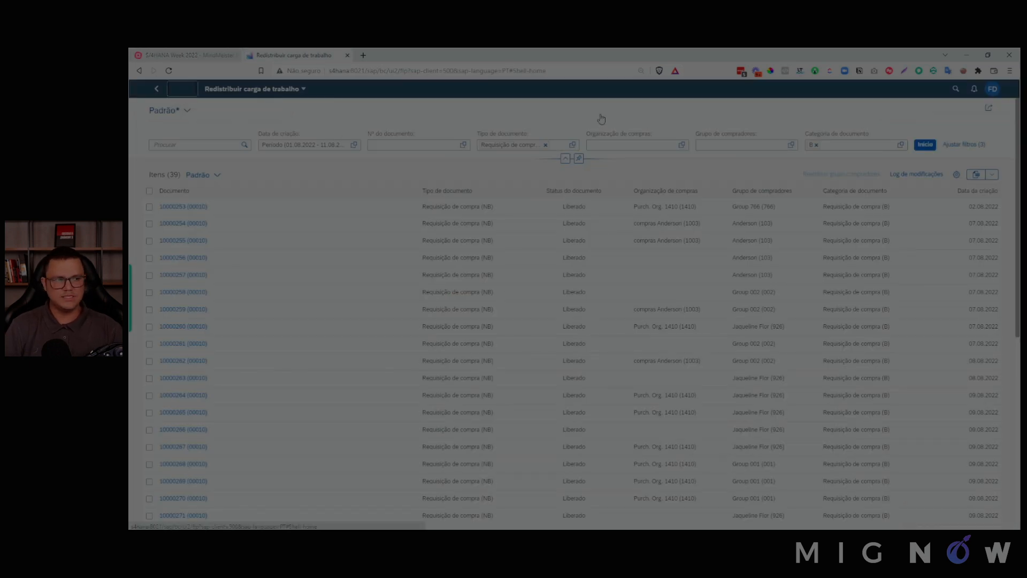
key("alt+Left")
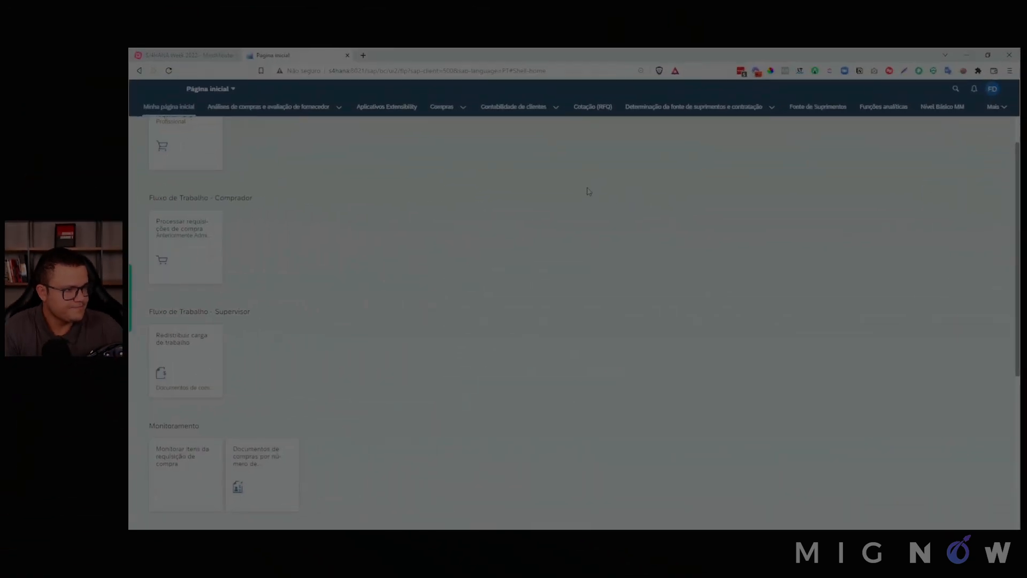
- Open the Monitorar itens da requisição de compra tile in the Monitoramento group
scroll(351, 292, "down", 5)
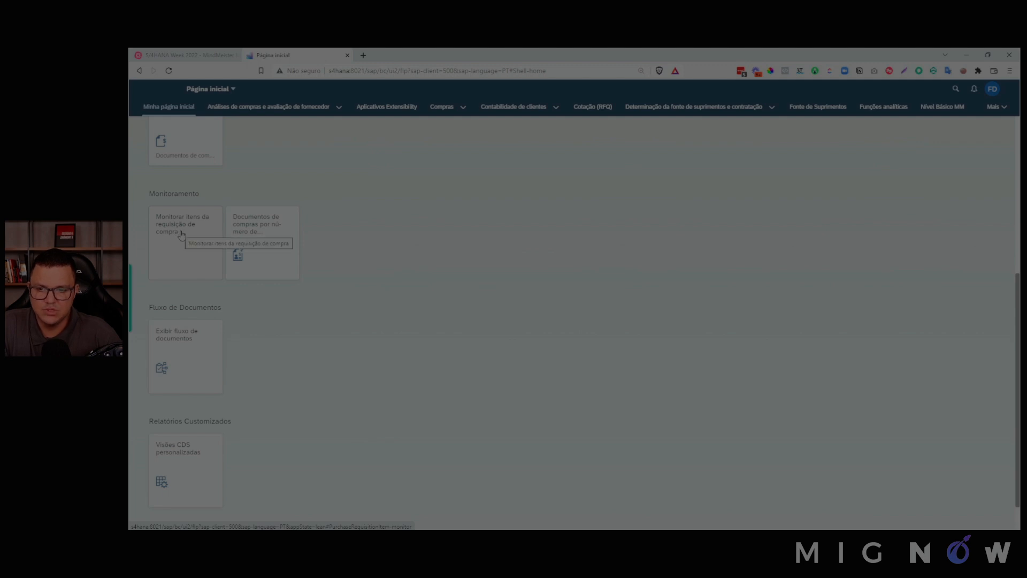
left_click(182, 235)
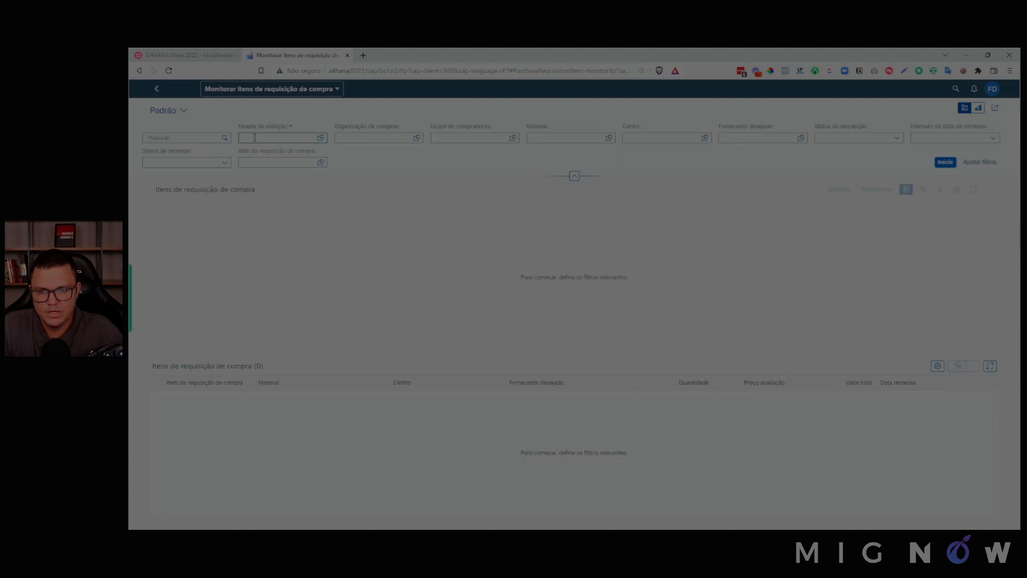
- Filter by currency BRL, purchasing organisation 1410 and buyer group 001, listing 13 items
left_click(255, 138)
key("Return")
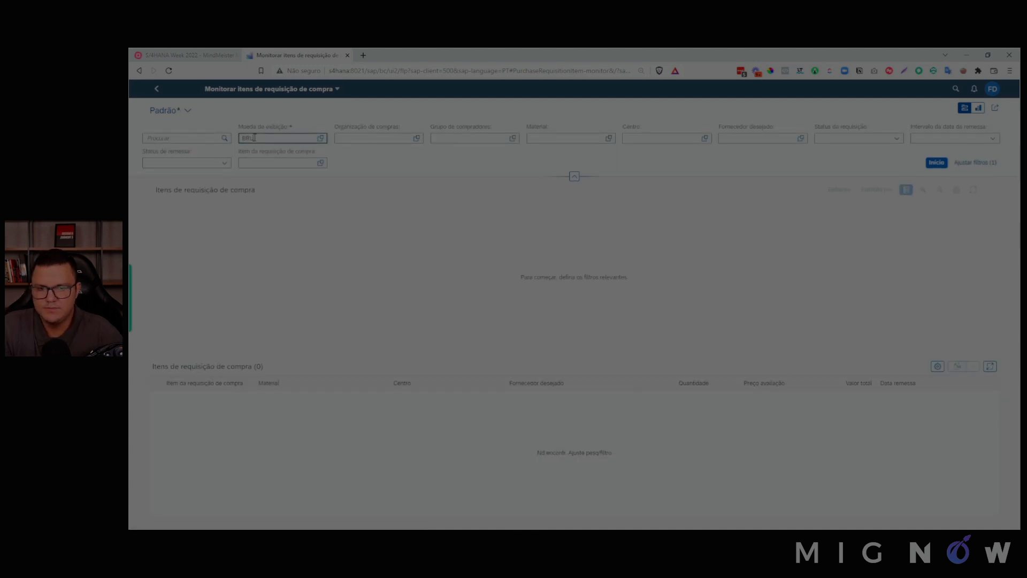
left_click(374, 138)
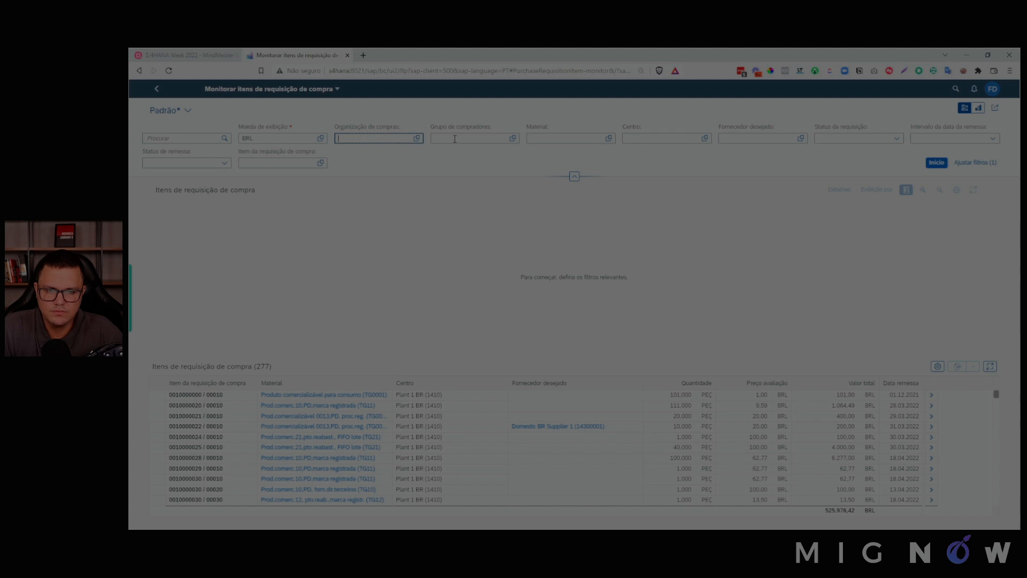
type("1410")
left_click(466, 138)
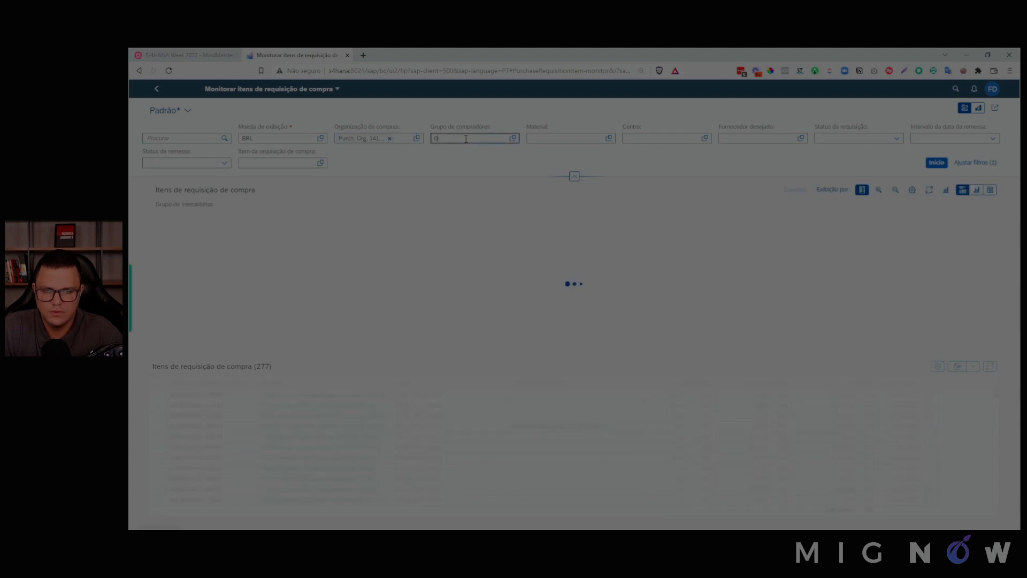
type("0001")
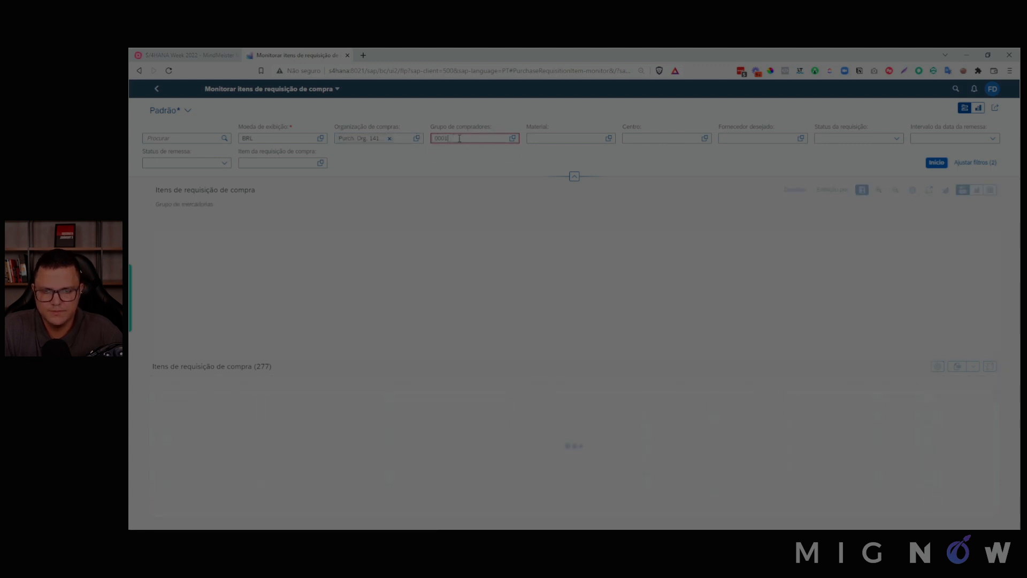
key("Return")
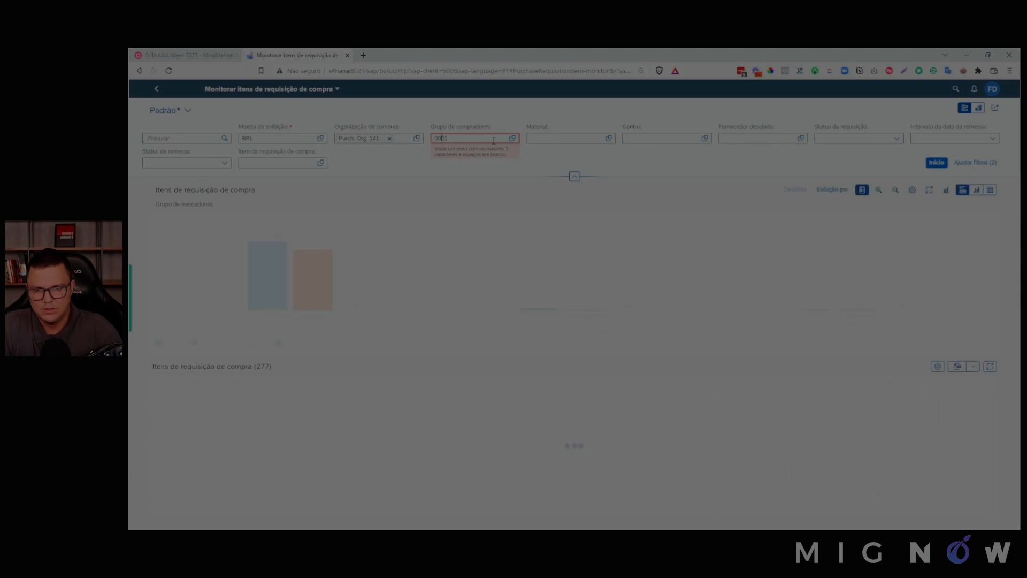
key("BackSpace")
key("Return")
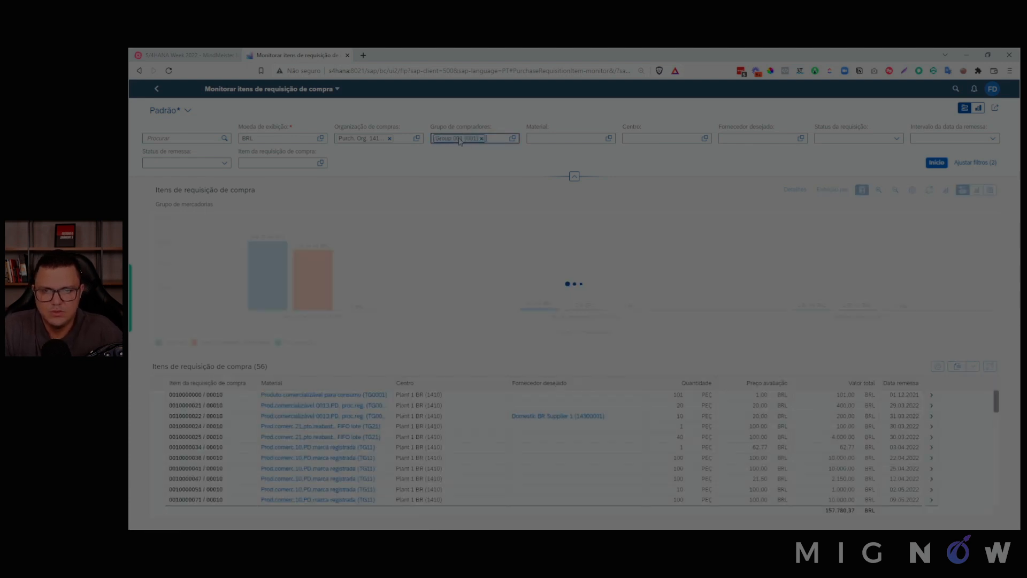
left_click(936, 163)
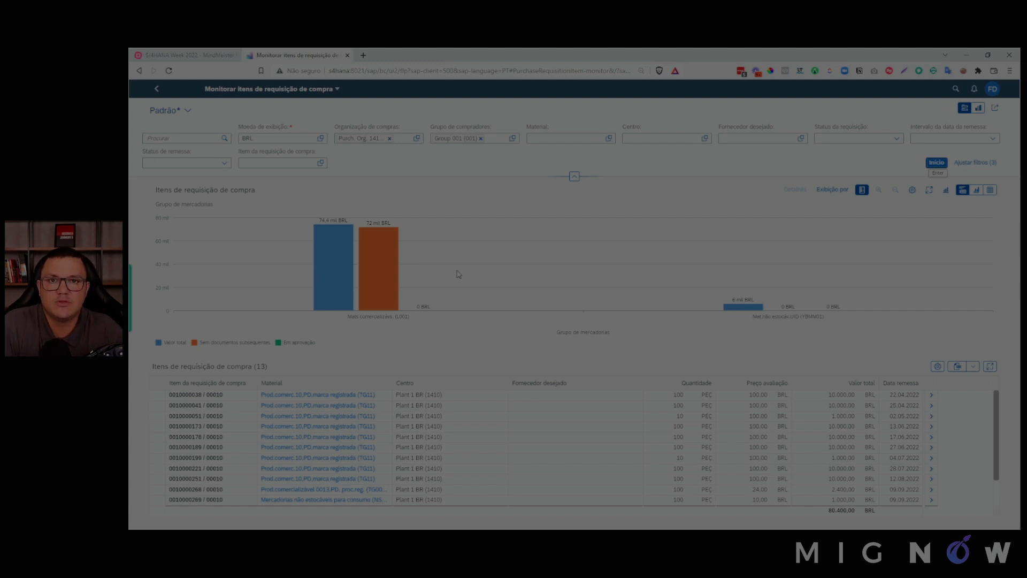
- Regroup the chart by Grupo de compradores instead of Grupo de mercadorias
left_click(988, 191)
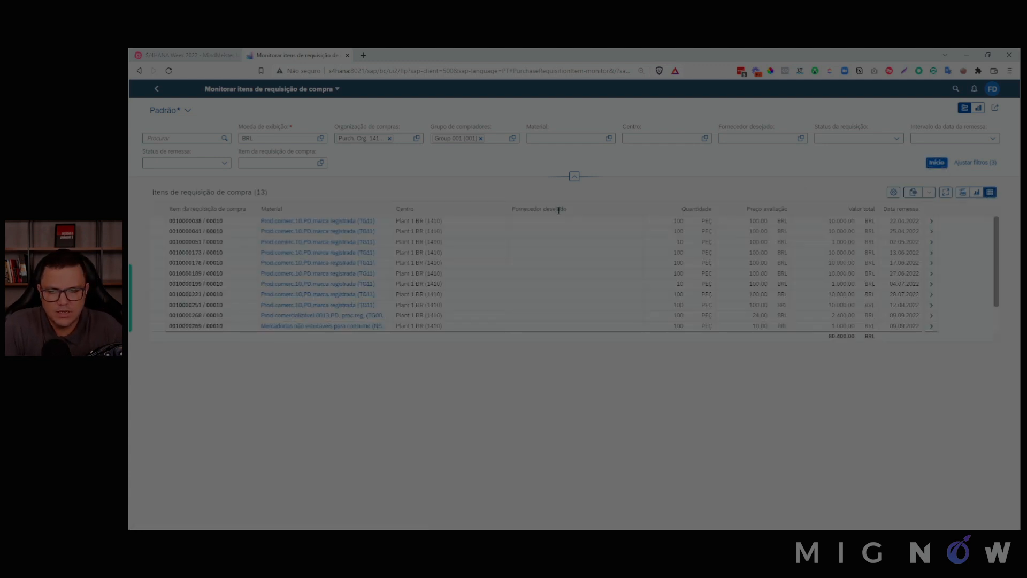
left_click(962, 193)
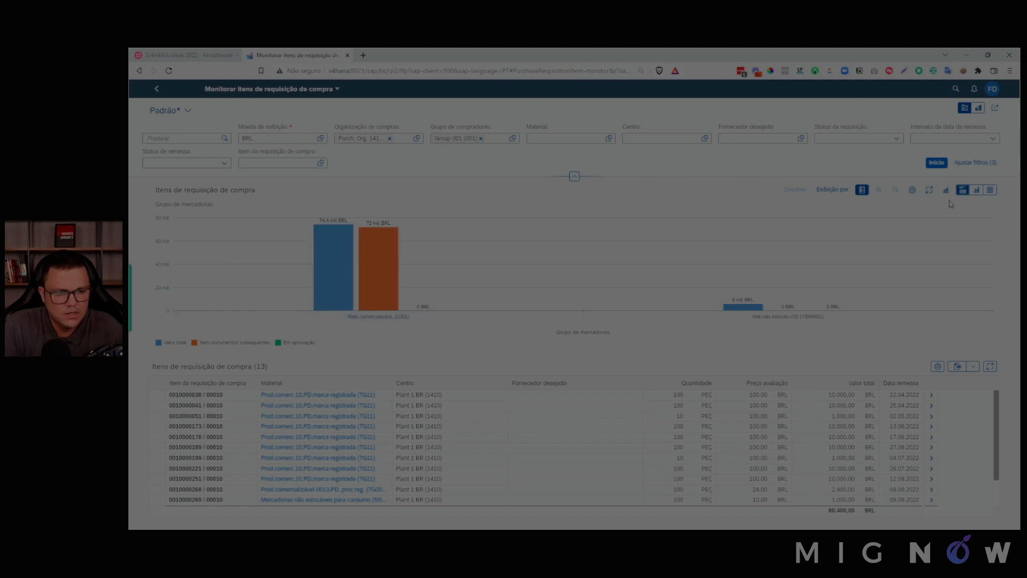
left_click(912, 191)
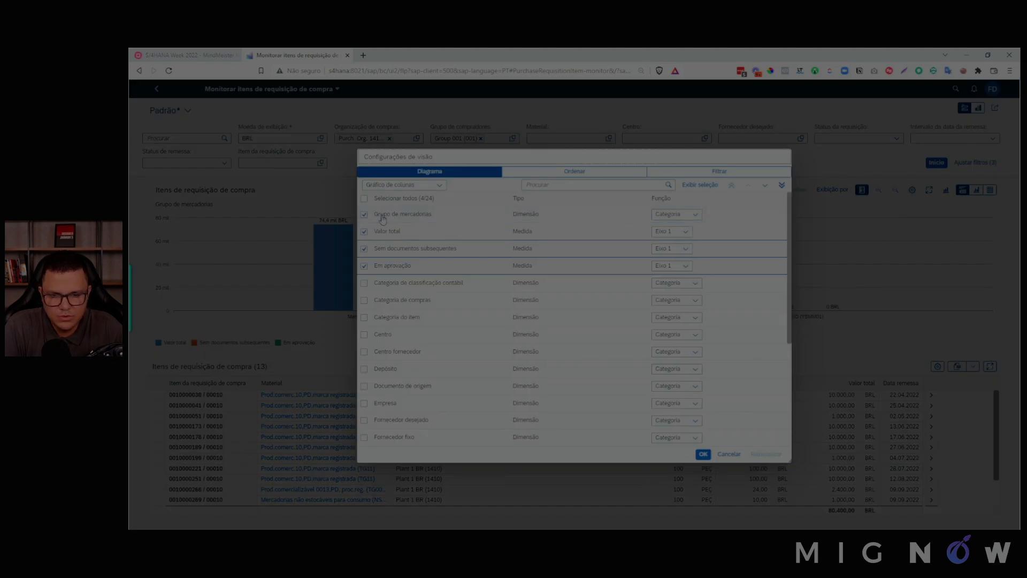
left_click(365, 215)
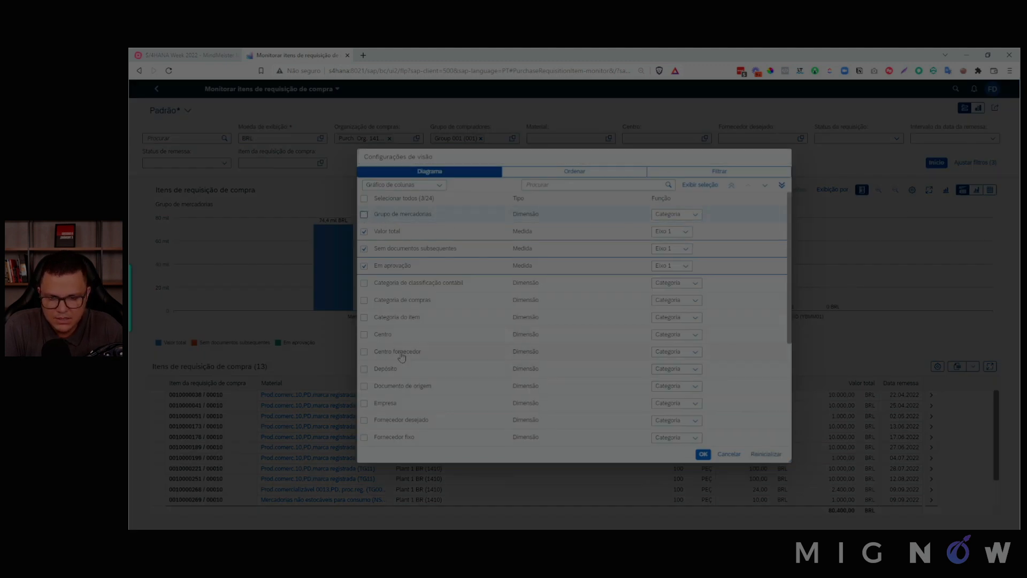
scroll(405, 355, "down", 3)
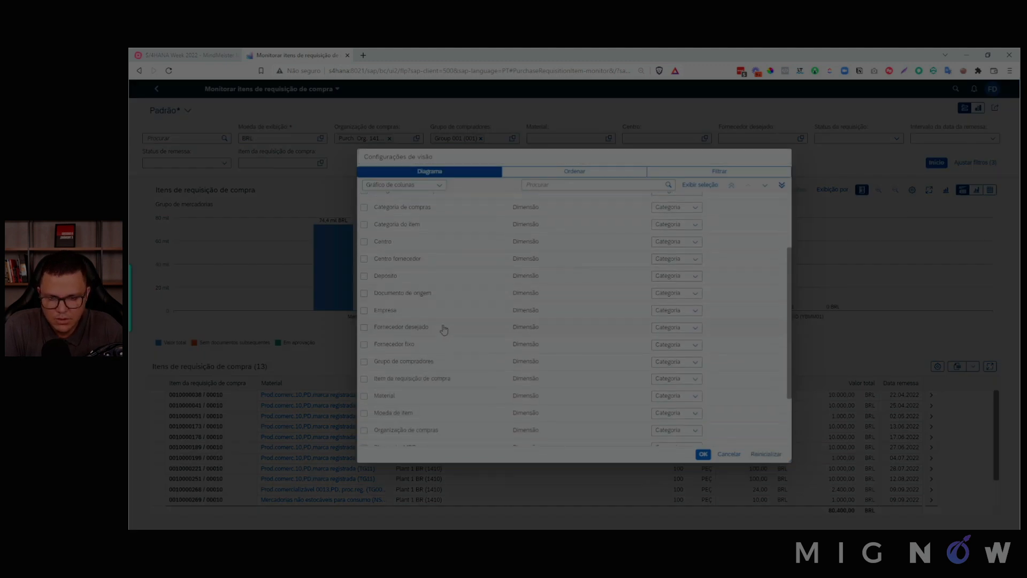
left_click(364, 362)
left_click(703, 454)
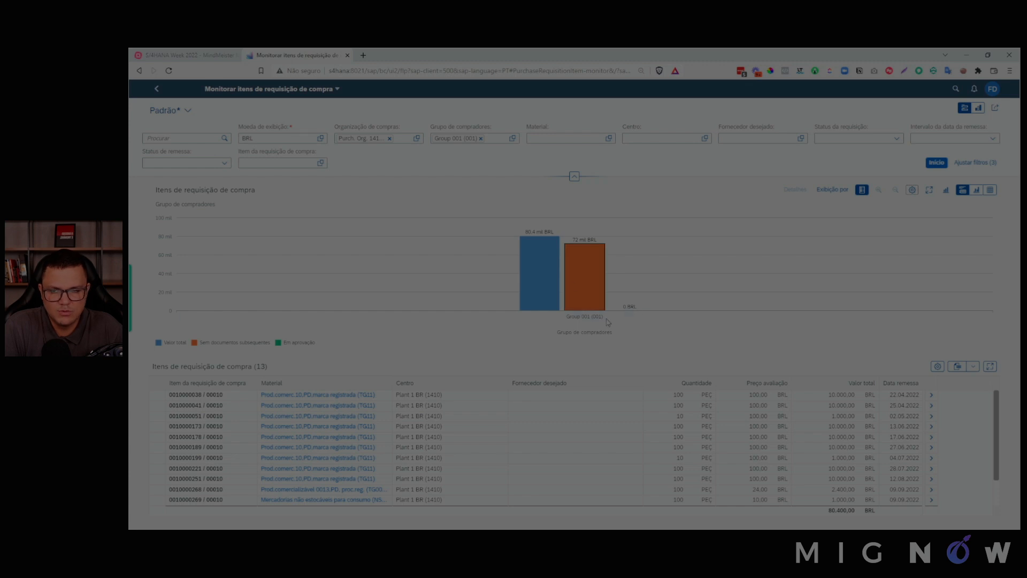
- Drop the buyer group 001 filter, rerun the search, and browse the buyer-group chart
left_click(481, 138)
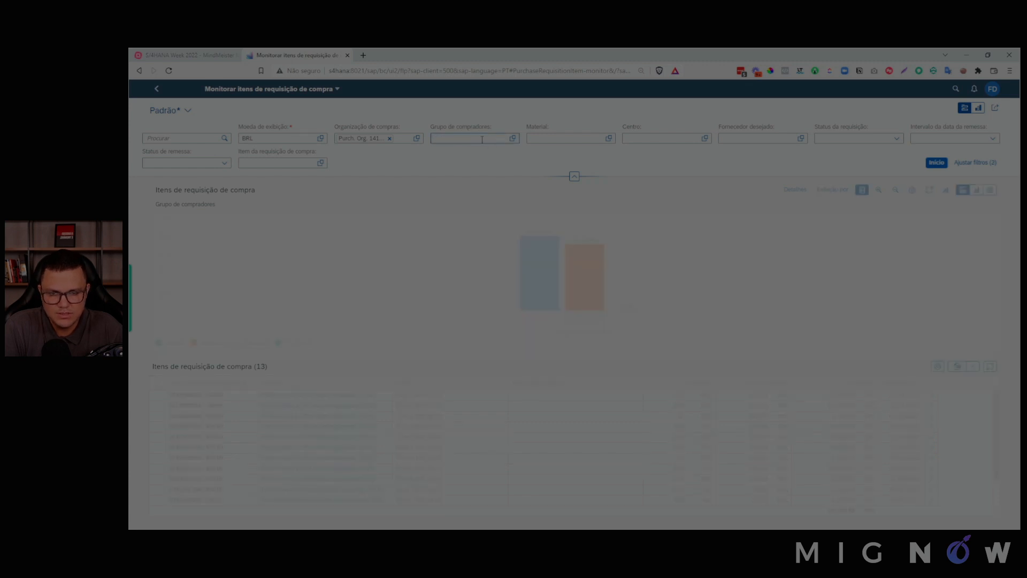
left_click(936, 162)
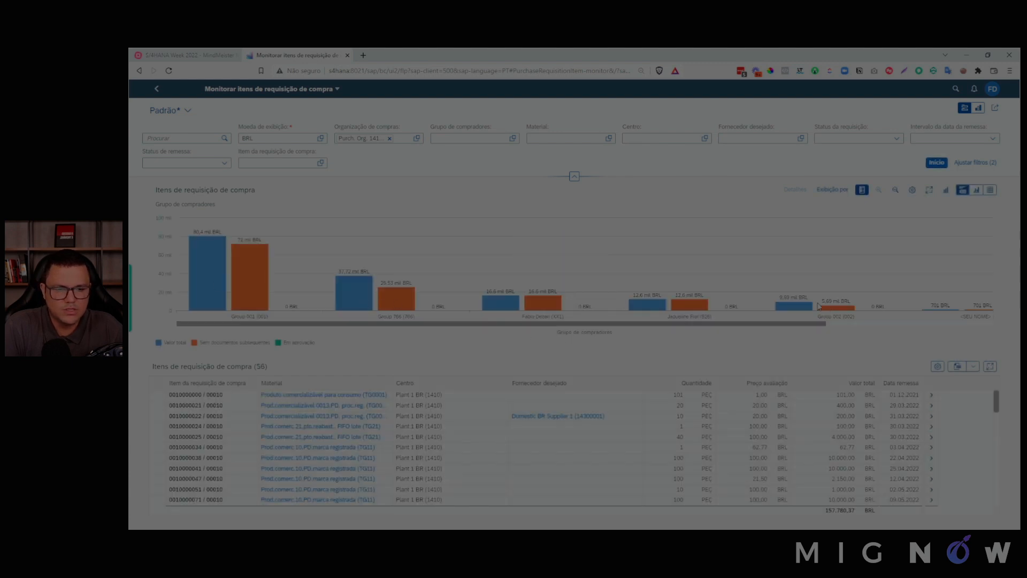
left_click_drag(818, 323, 515, 319)
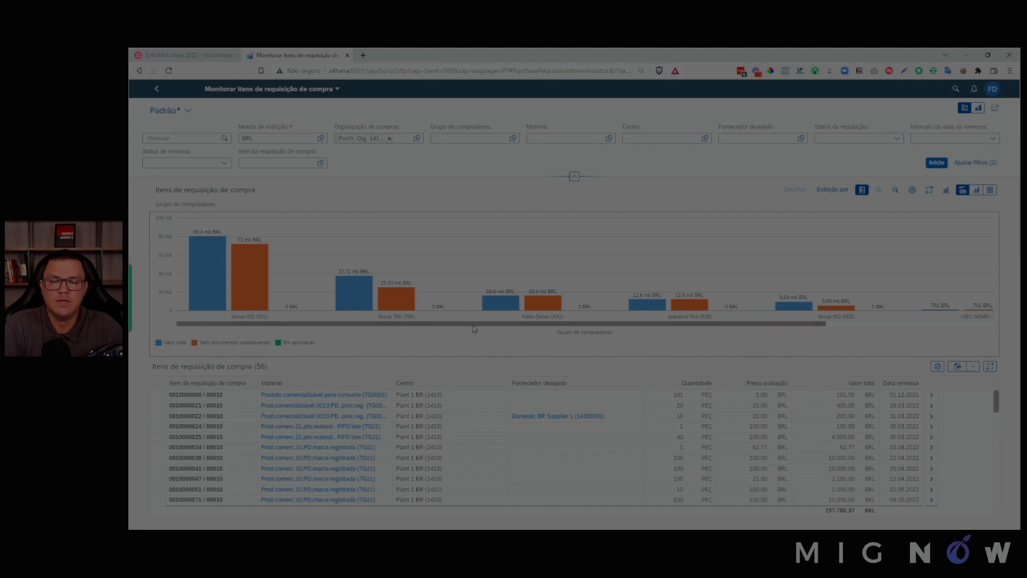
left_click_drag(472, 325, 341, 326)
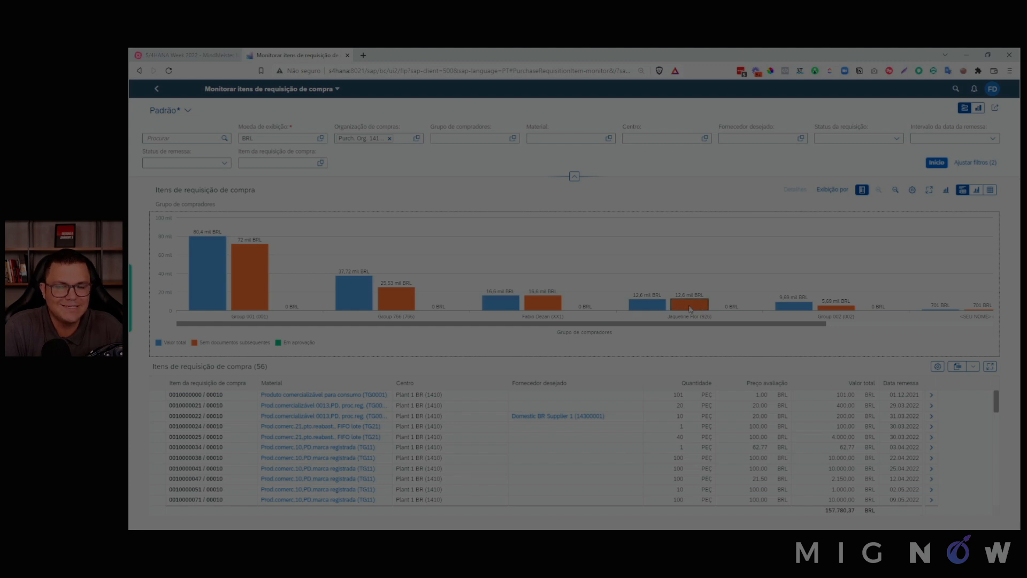
mouse_move(689, 310)
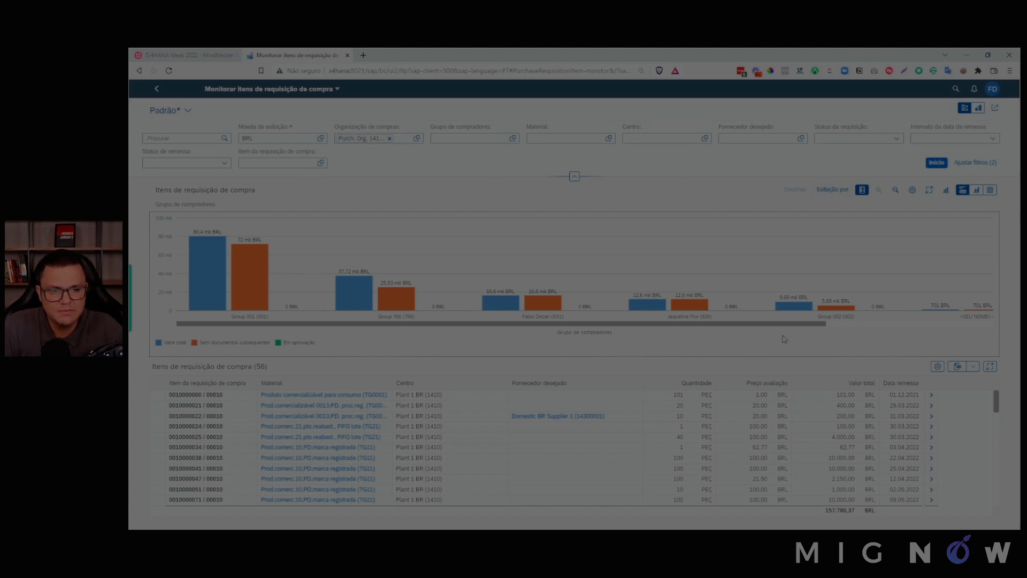
- Chart only Valor total per buyer group, removing Sem documentos subsequentes and Em aprovação, then select Group 001
left_click(912, 190)
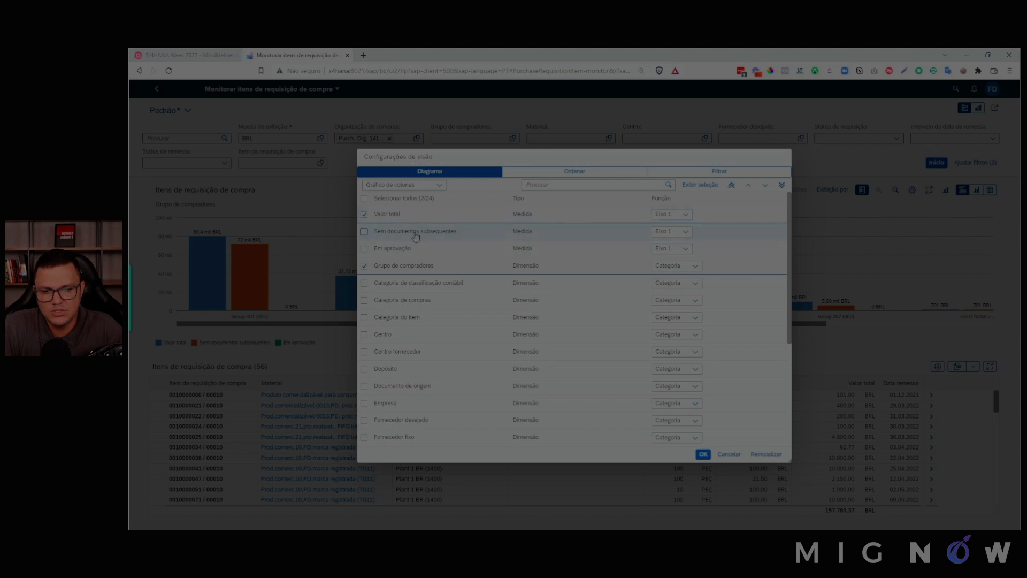
left_click(703, 454)
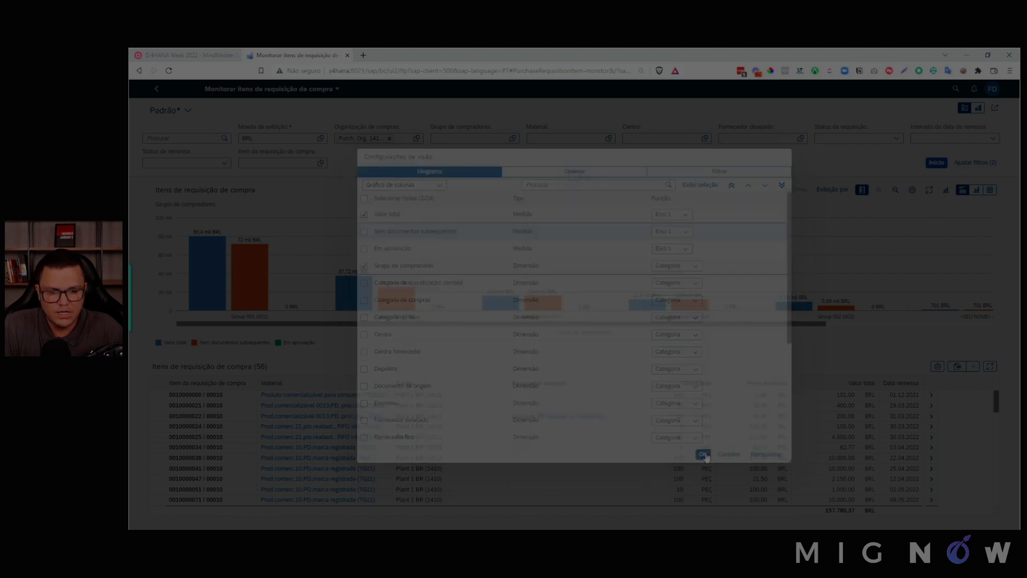
left_click(207, 274)
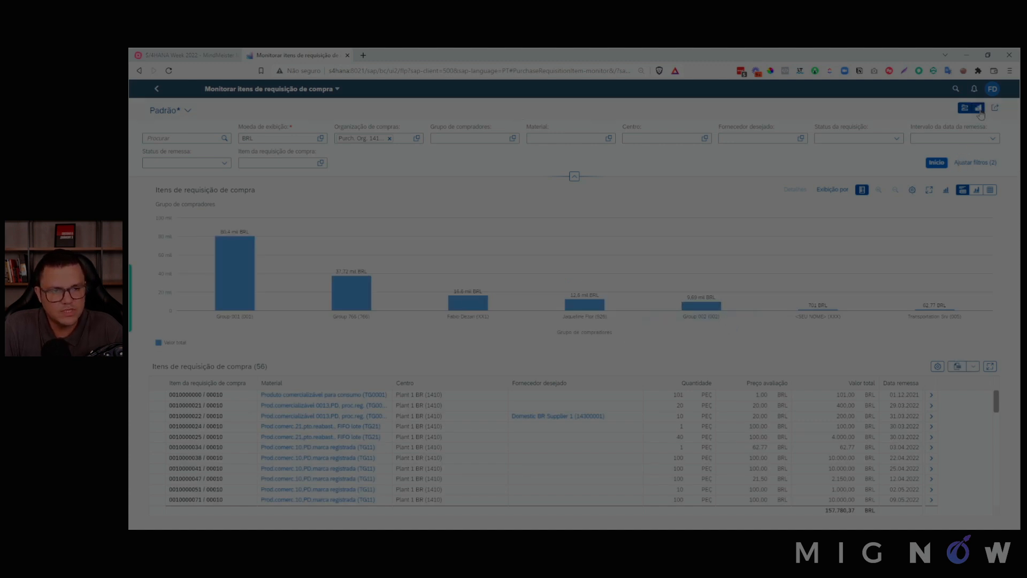
- Filter to Atrasado delivery status via the visual filters, leaving 44 items totalling 126.285,37 BRL
left_click(979, 110)
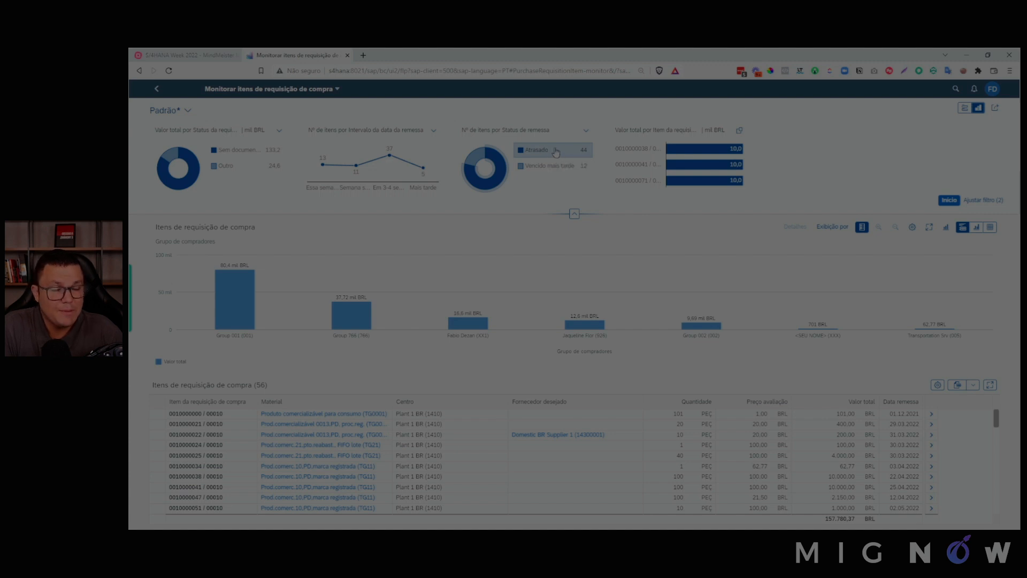
left_click(536, 155)
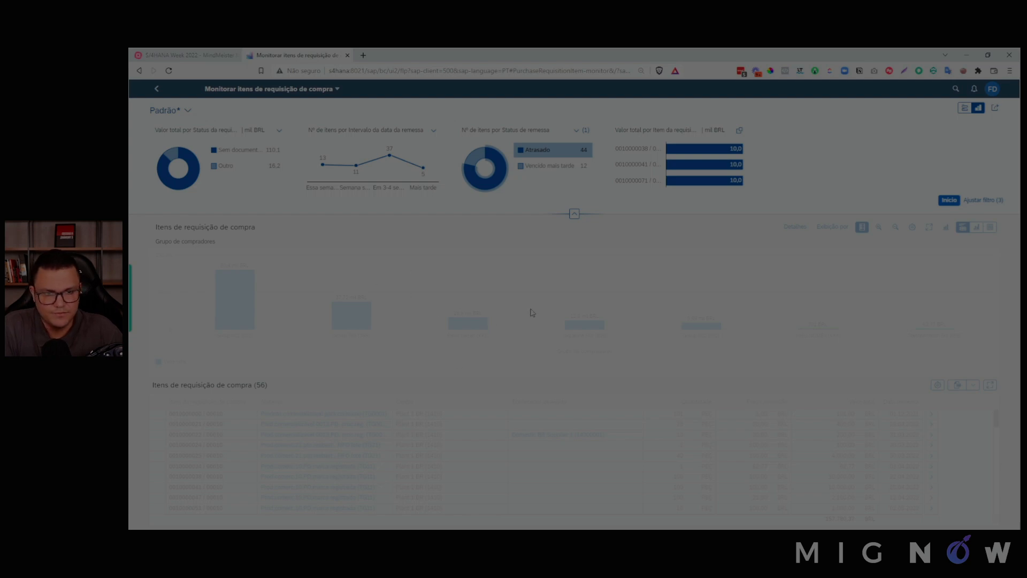
left_click(949, 201)
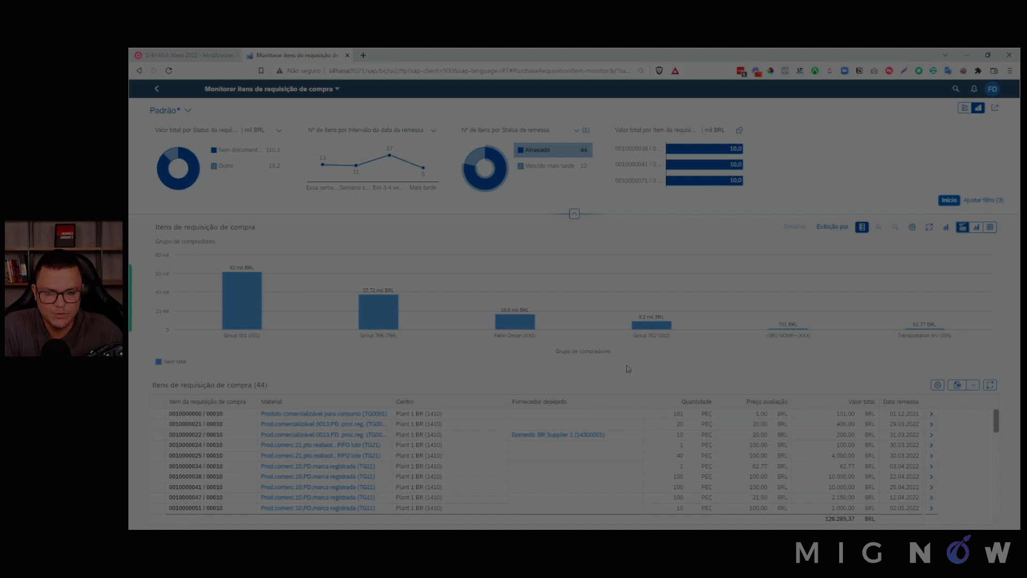
left_click_drag(182, 385, 263, 382)
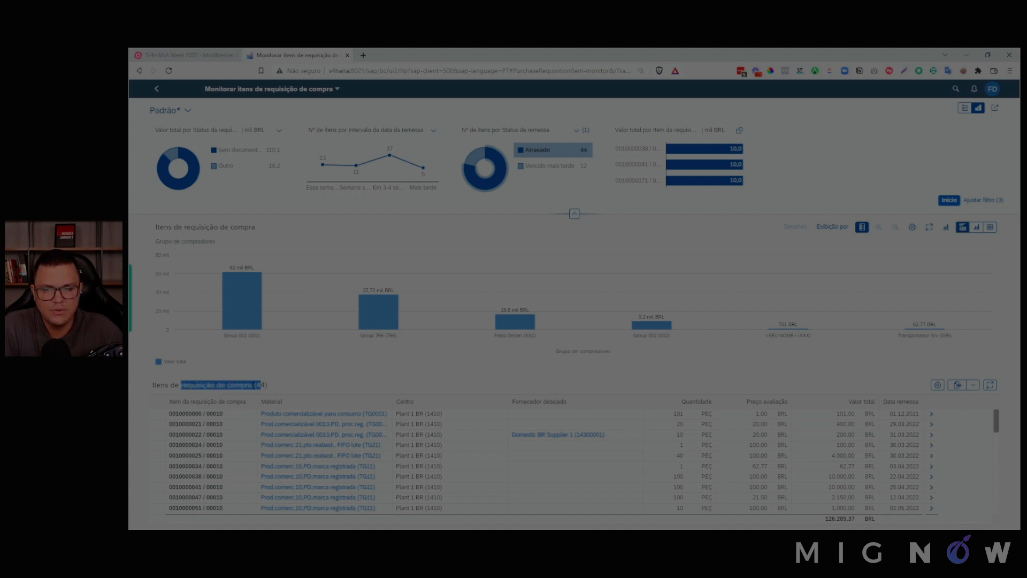
left_click(278, 387)
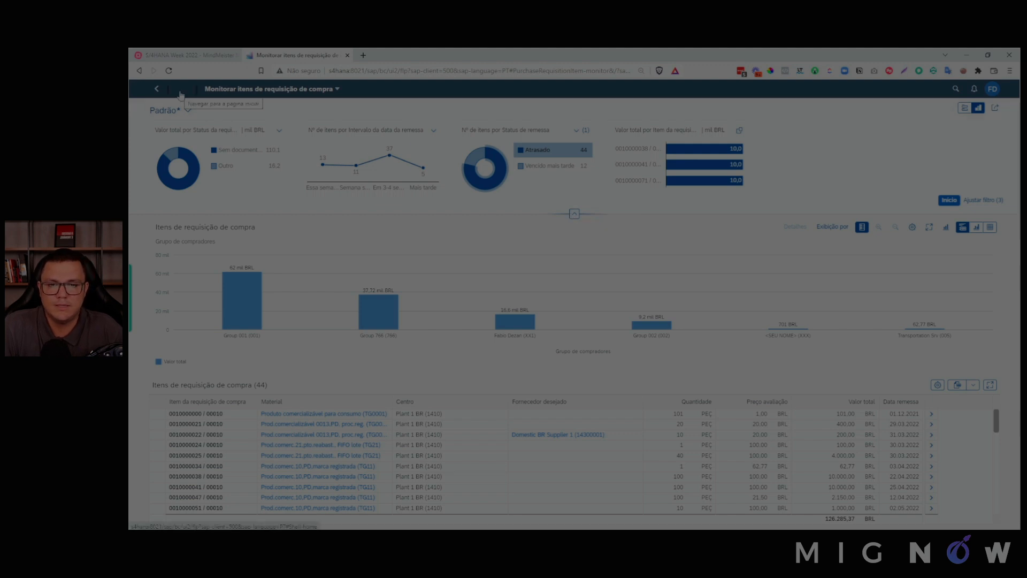
- Review the Monitorar Itens, Relatório Analytics and Nº Acompanhamento topics in MindMeister, then return to SAP
left_click(187, 55)
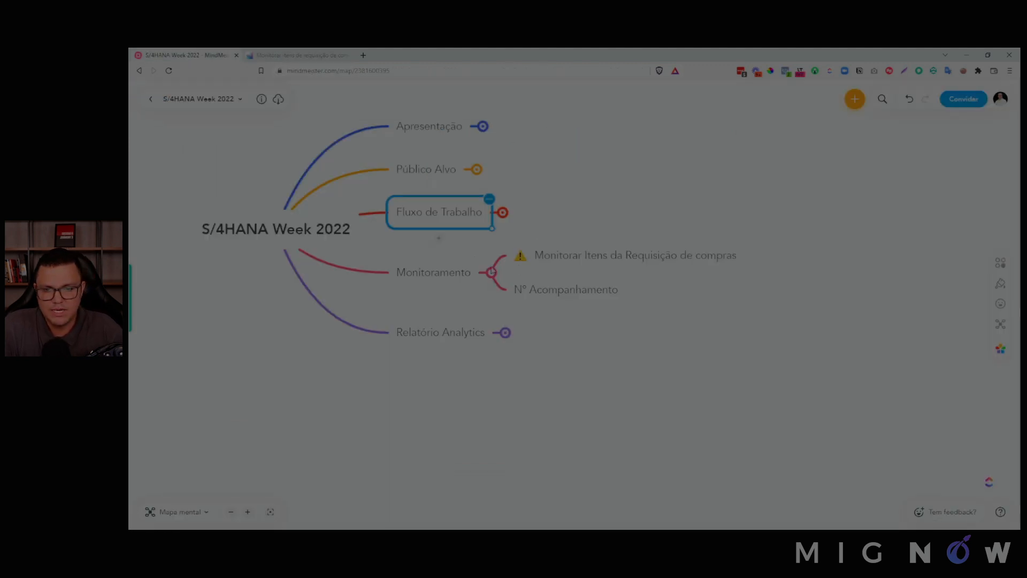
left_click(603, 259)
left_click(440, 334)
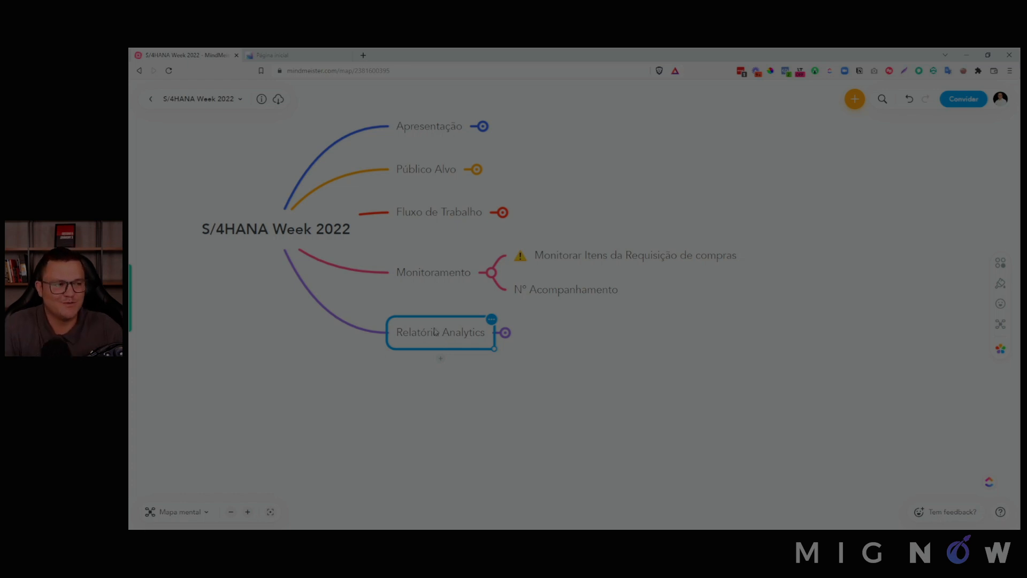
left_click(562, 300)
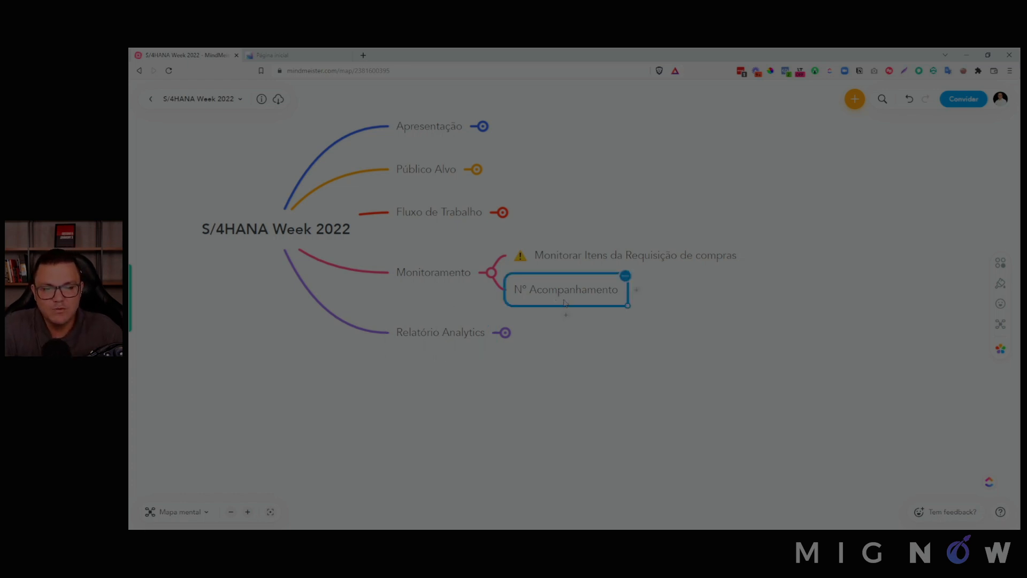
left_click(300, 54)
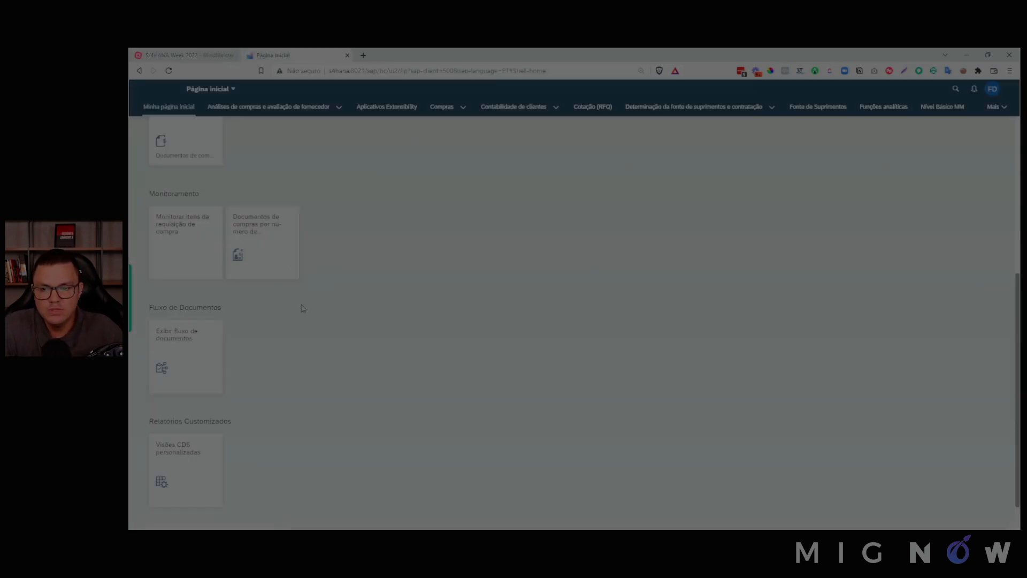
- Open Documentos de compras por número de acompanhamento and list all documents unfiltered
left_click(258, 237)
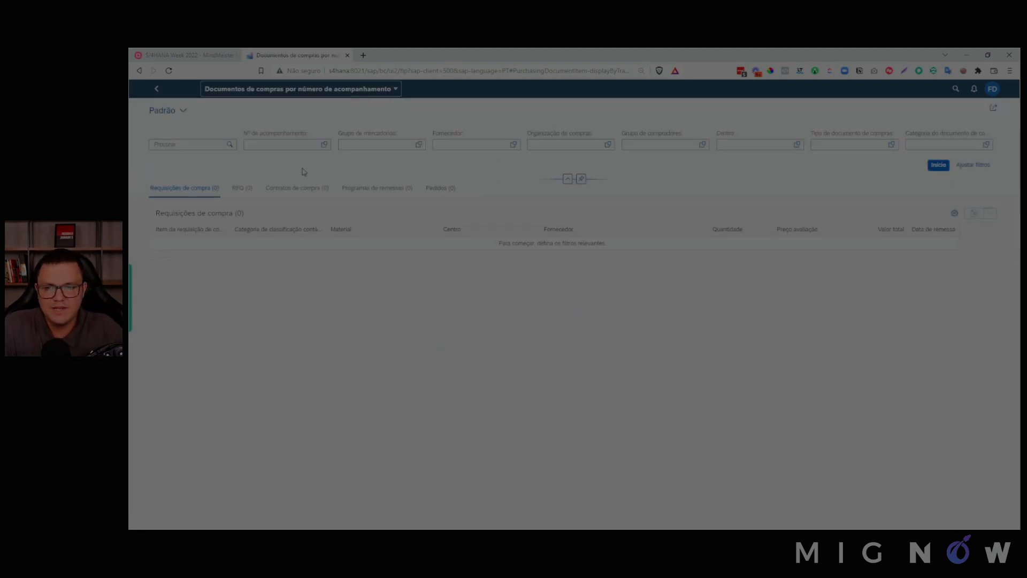
left_click(274, 145)
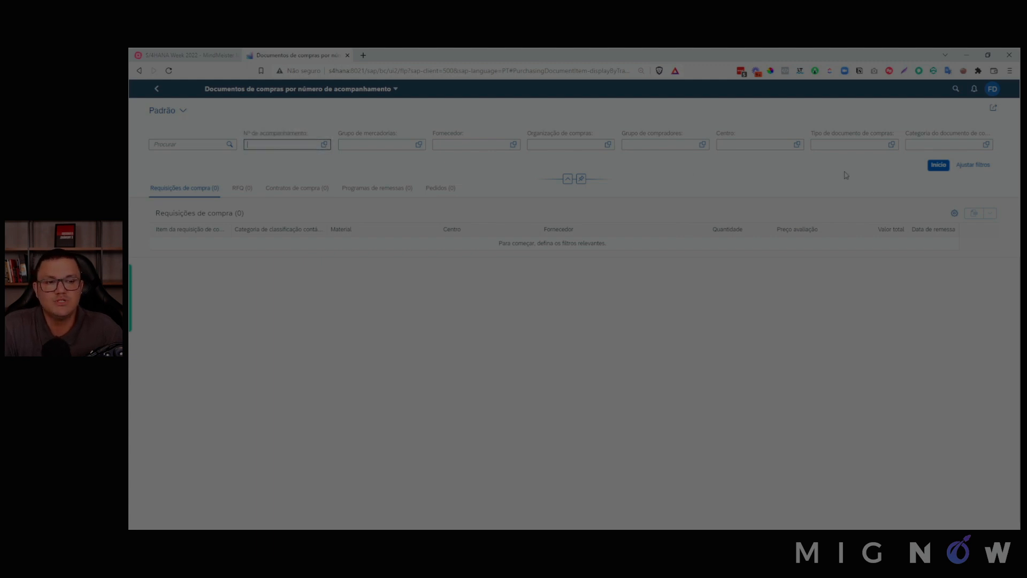
left_click(934, 166)
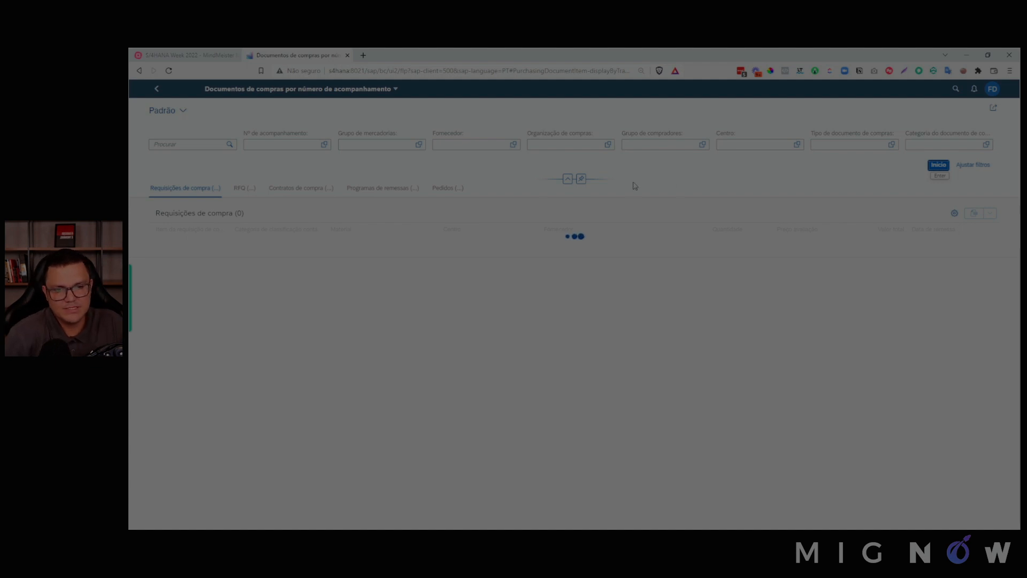
- Filter the purchasing documents to plant 1410 and purchasing group 001
left_click(390, 144)
type("001")
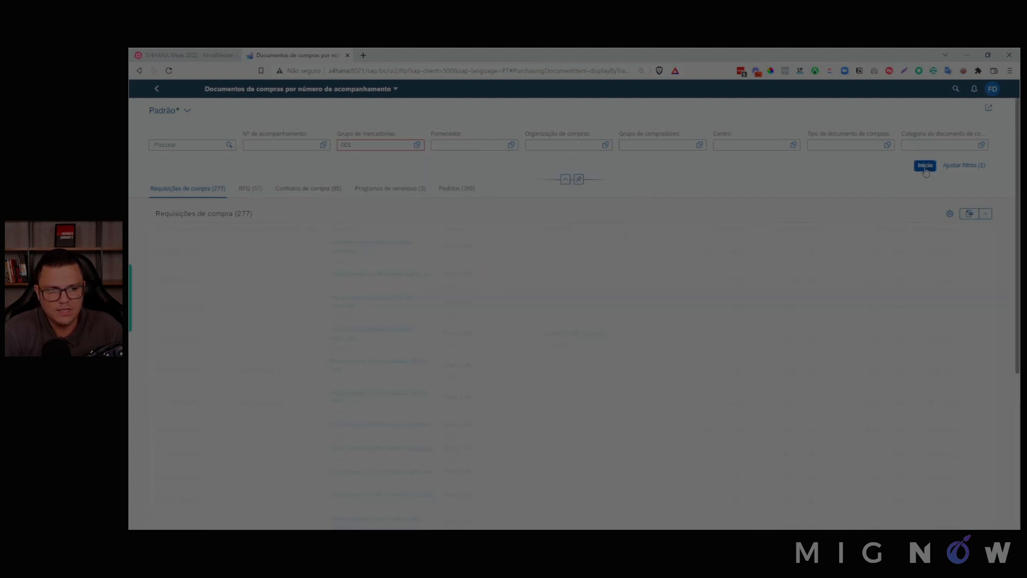
left_click(754, 145)
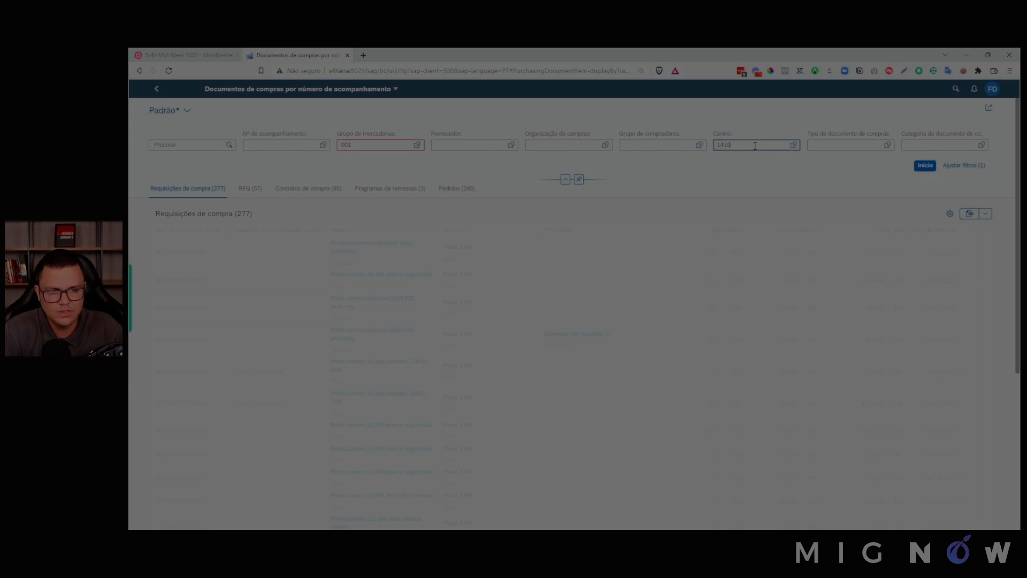
type("1410")
left_click(925, 166)
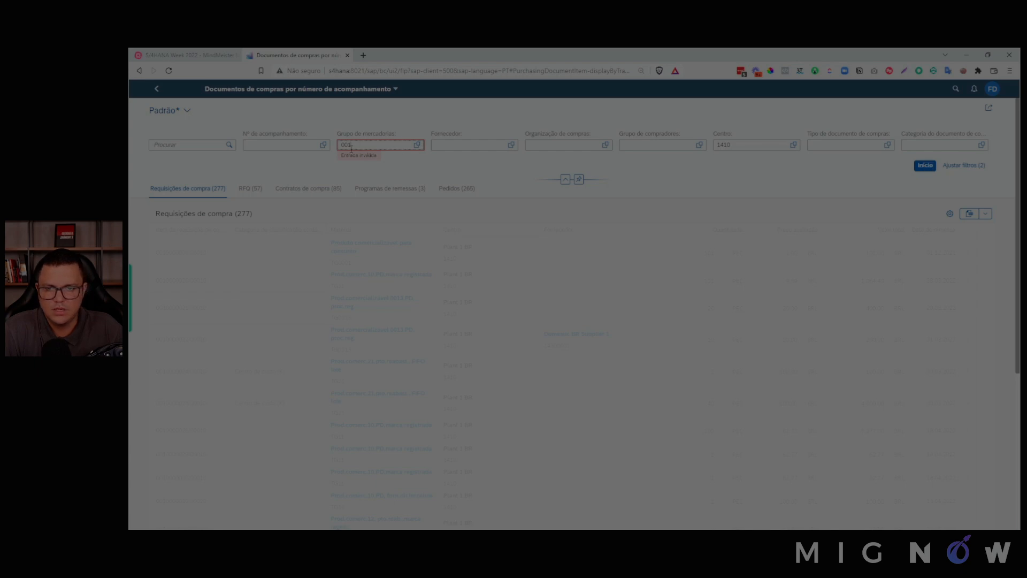
key("BackSpace")
key("BackSpace")
key("BackSpace")
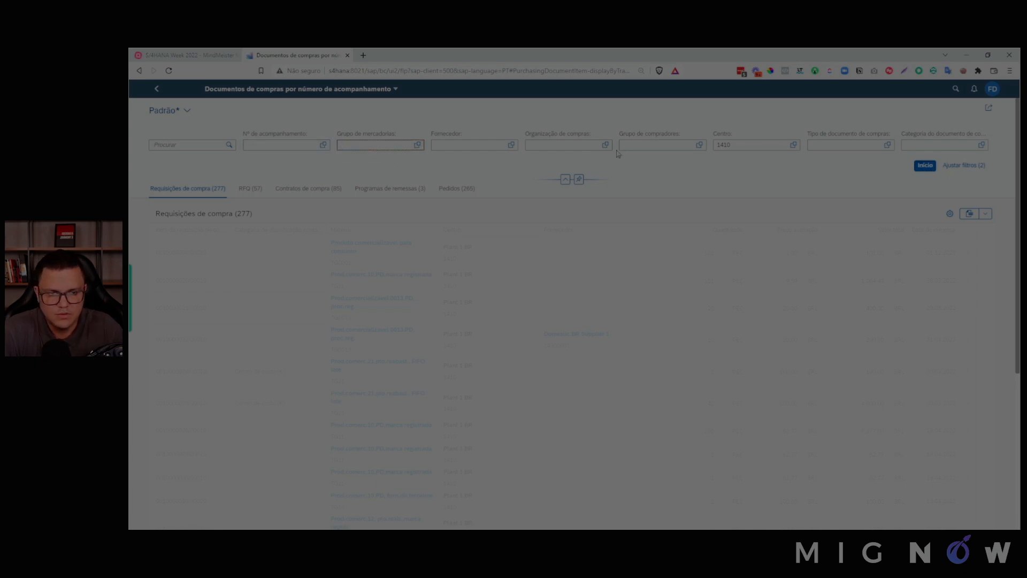
left_click(625, 146)
type("001")
key("Return")
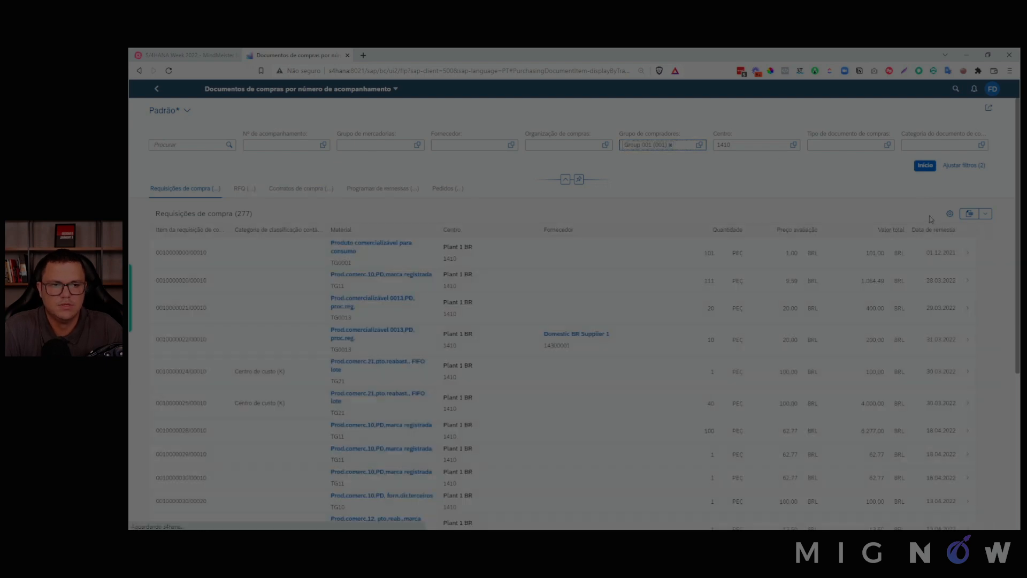
- Review the 87 requisitions plus the RFQ, contract and delivery schedule tabs for these filters
left_click(751, 145)
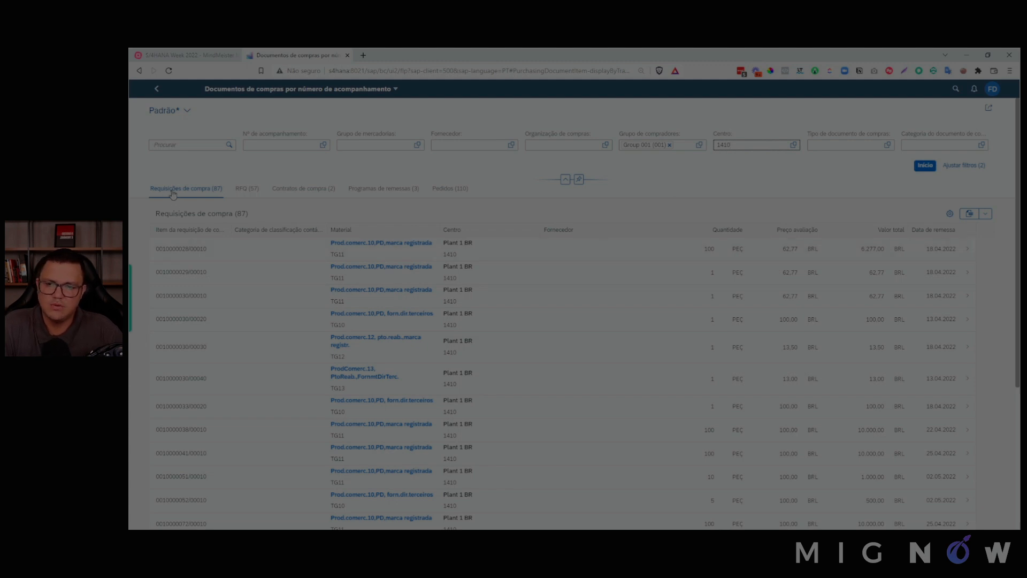
left_click_drag(149, 189, 219, 194)
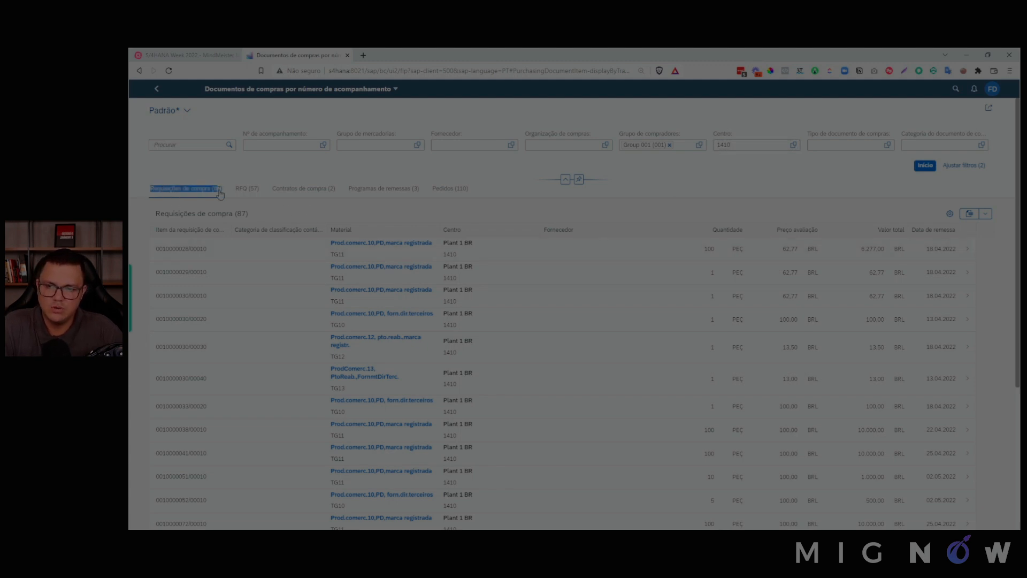
left_click(246, 193)
left_click(311, 191)
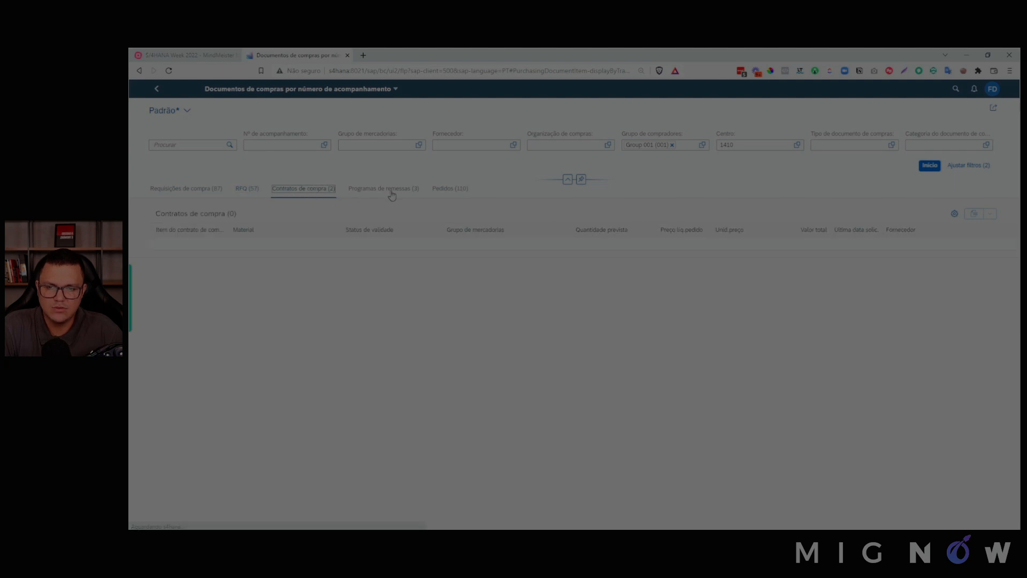
left_click(450, 190)
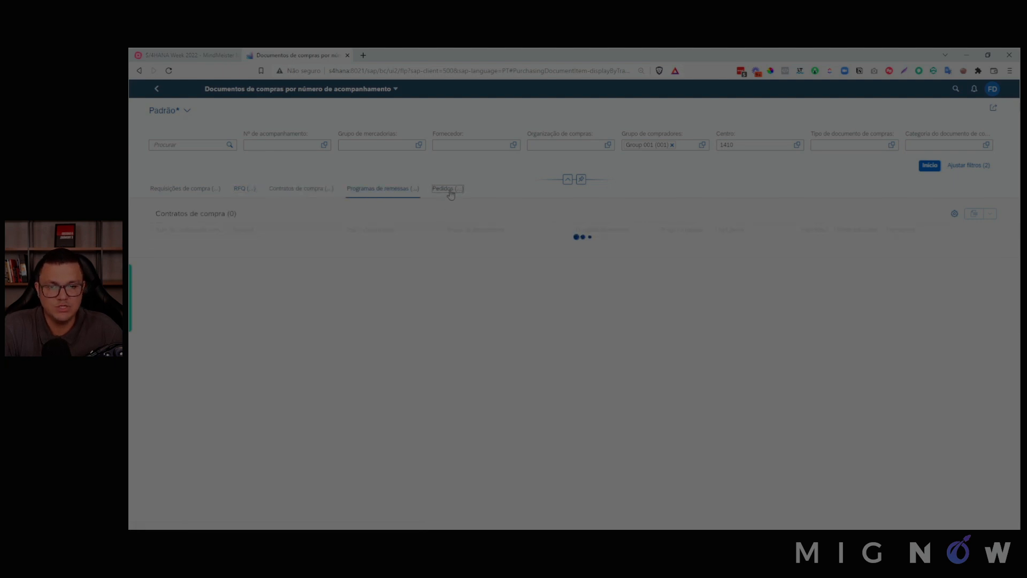
left_click(192, 192)
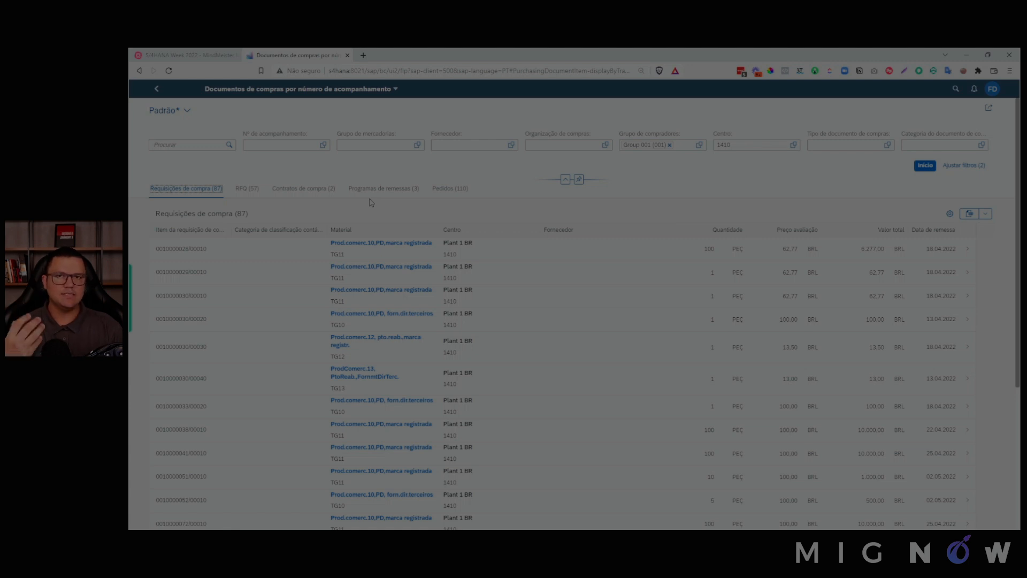
- Search tracking number S4HANAWEEK, finding two requisition items, then go back to the launchpad home
left_click(307, 145)
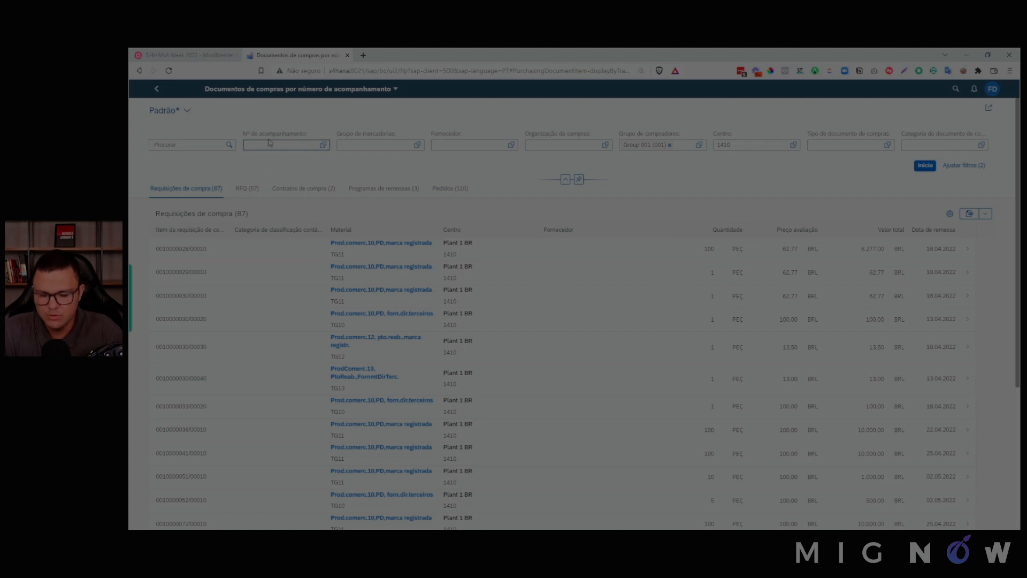
key("Caps_Lock")
type("S4HANAWEEK")
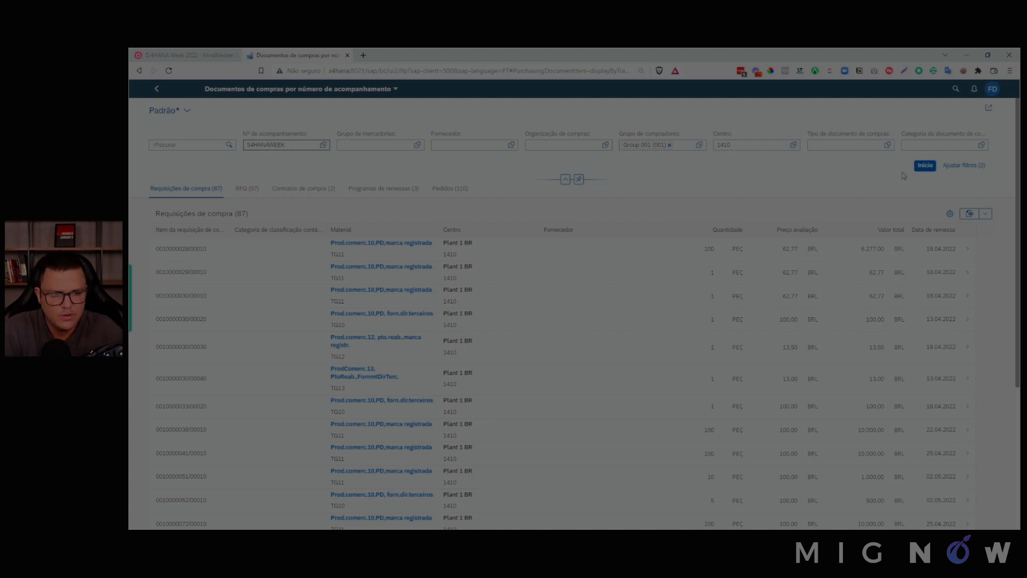
left_click(924, 166)
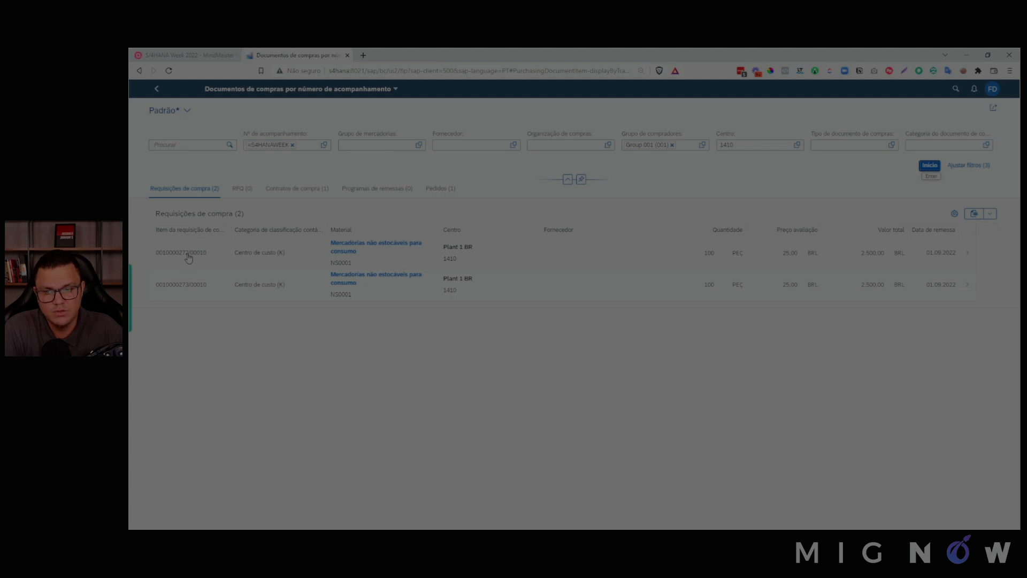
left_click(181, 90)
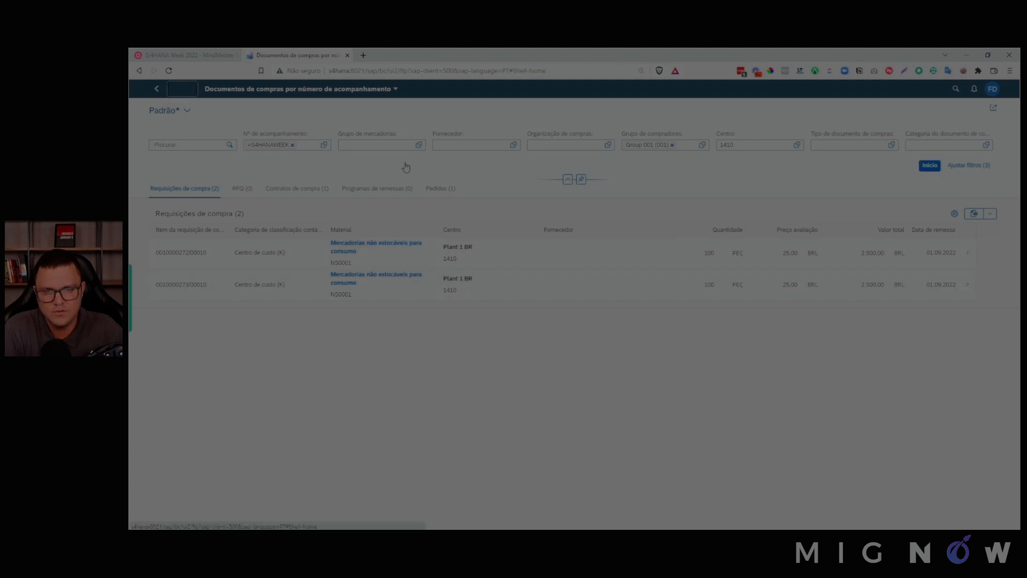
scroll(250, 222, "up", 5)
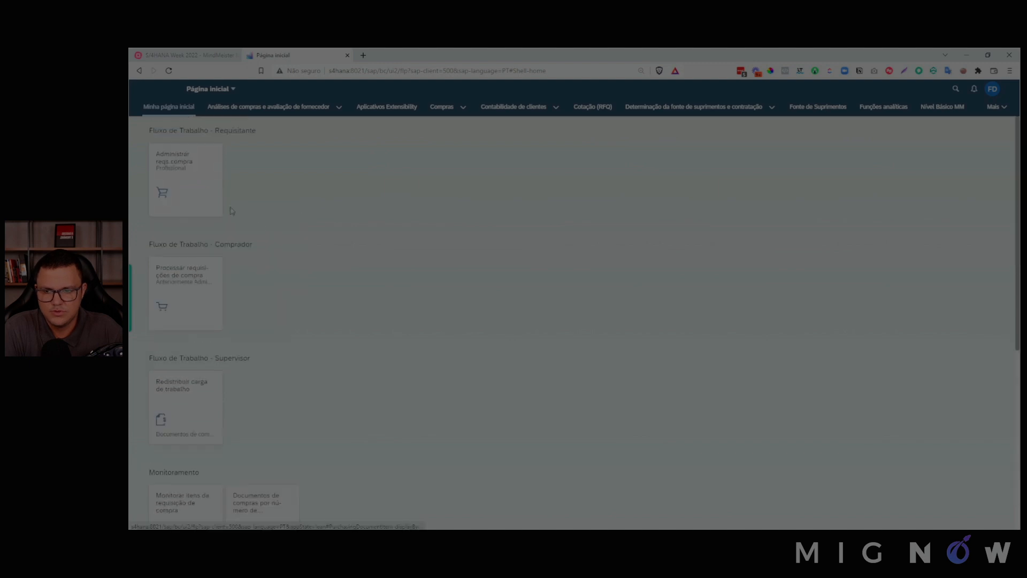
- Open Administrar requisições de compra, list all requisitions, and discard an Esboço criado por filter change
left_click(185, 179)
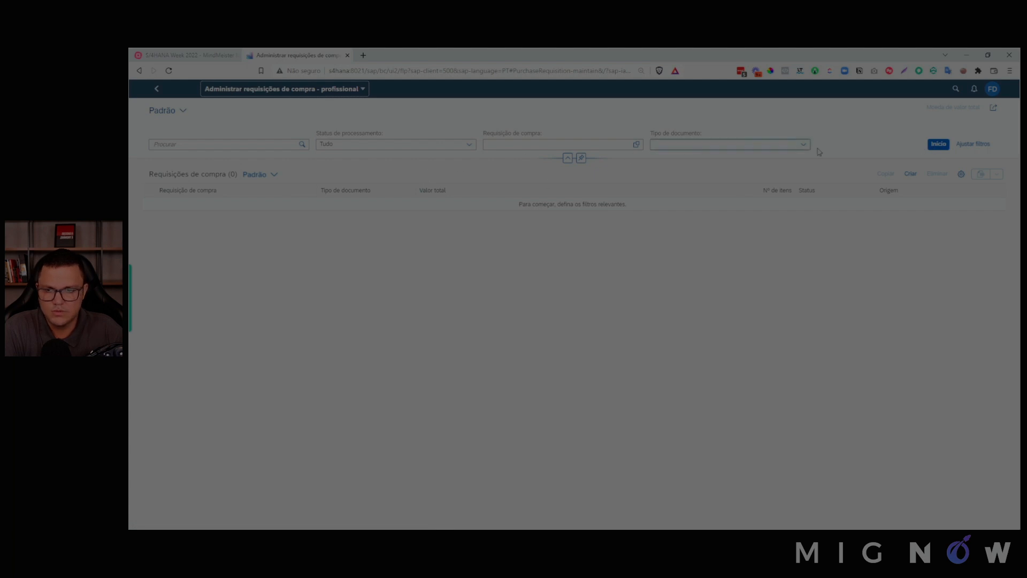
left_click(938, 146)
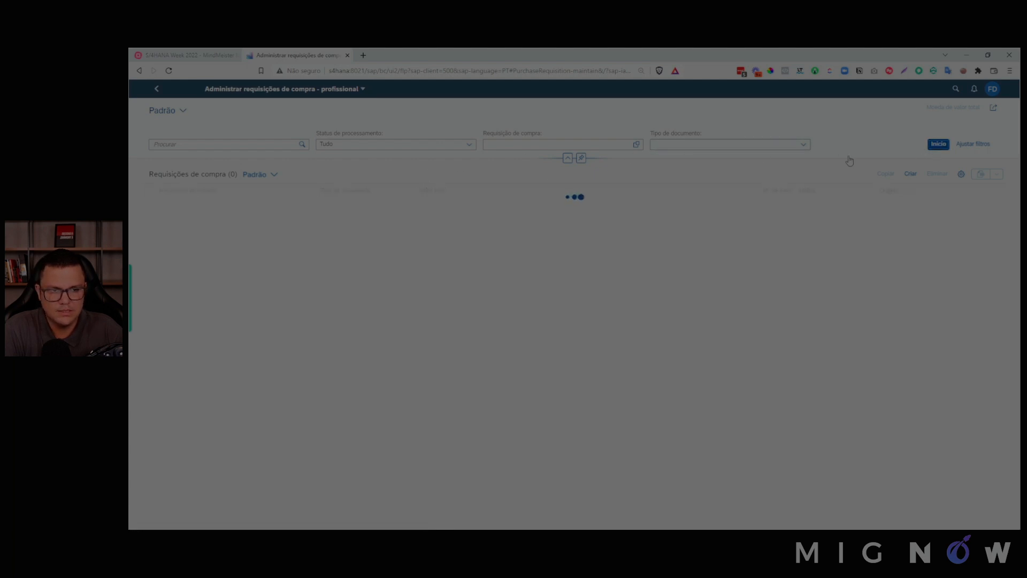
left_click(975, 147)
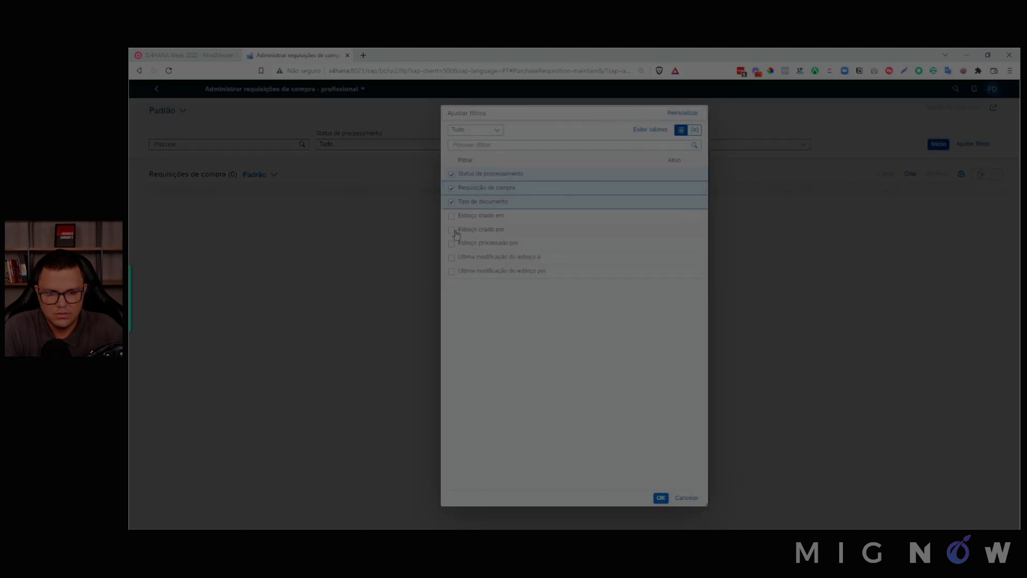
left_click(452, 230)
left_click(451, 230)
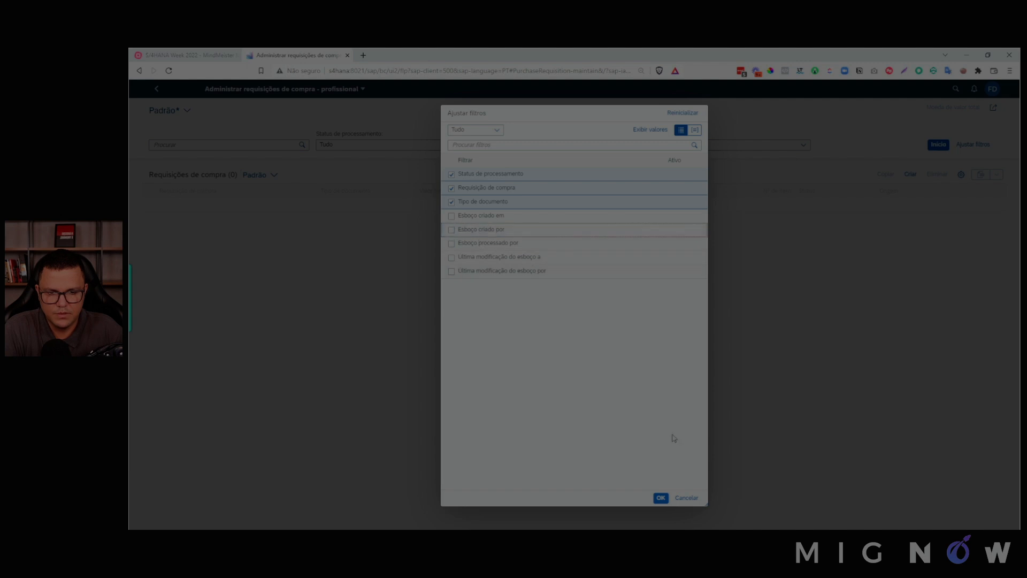
left_click(684, 498)
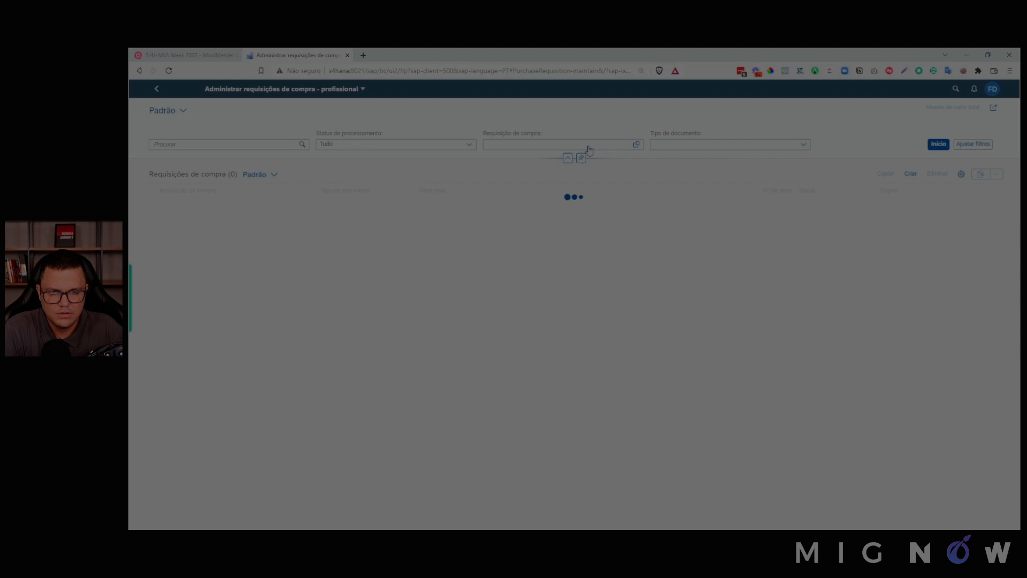
- Open requisition MM00 09.08.2022 19:44:15, authorized for 55.164,00 BRL
left_click(589, 145)
scroll(575, 353, "down", 5)
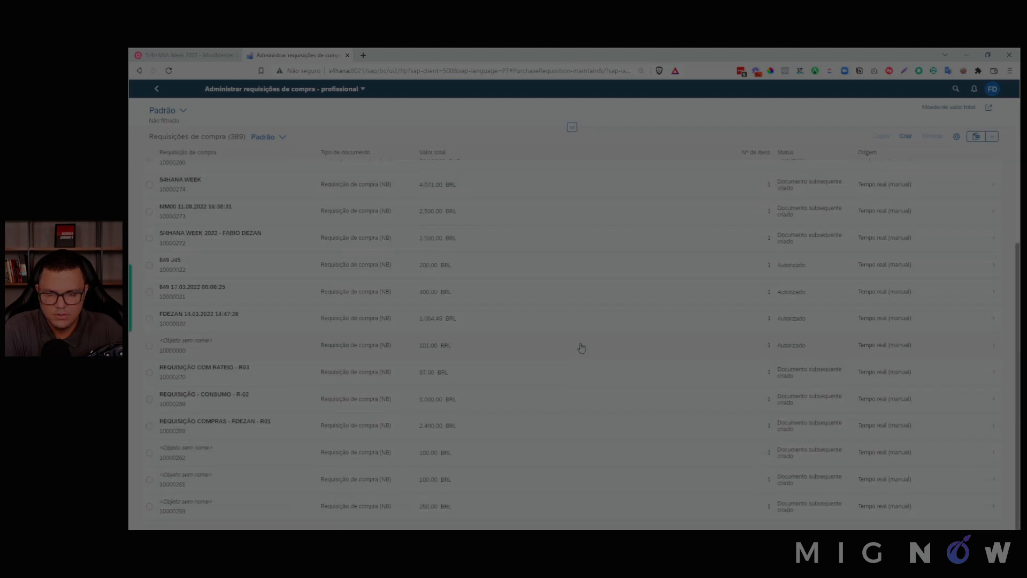
scroll(572, 344, "up", 5)
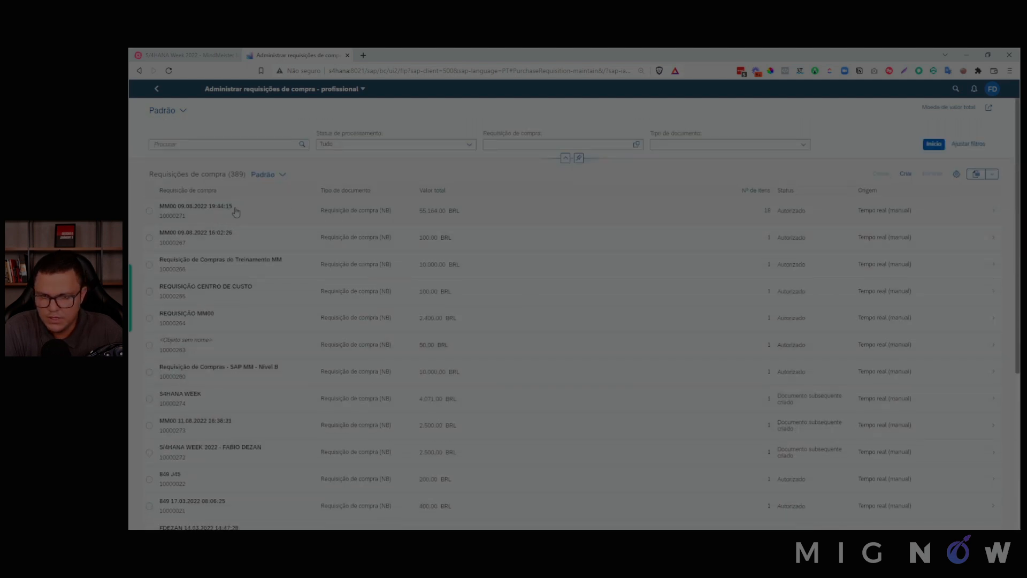
left_click(441, 211)
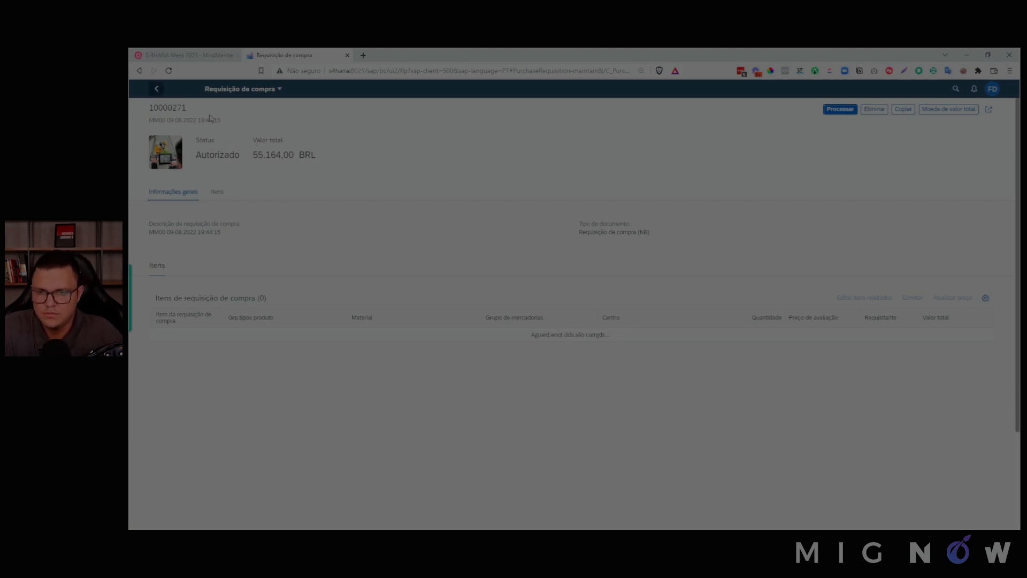
- Go back to the list and open requisition MM00 11.08.2022 16:38:31
left_click(157, 90)
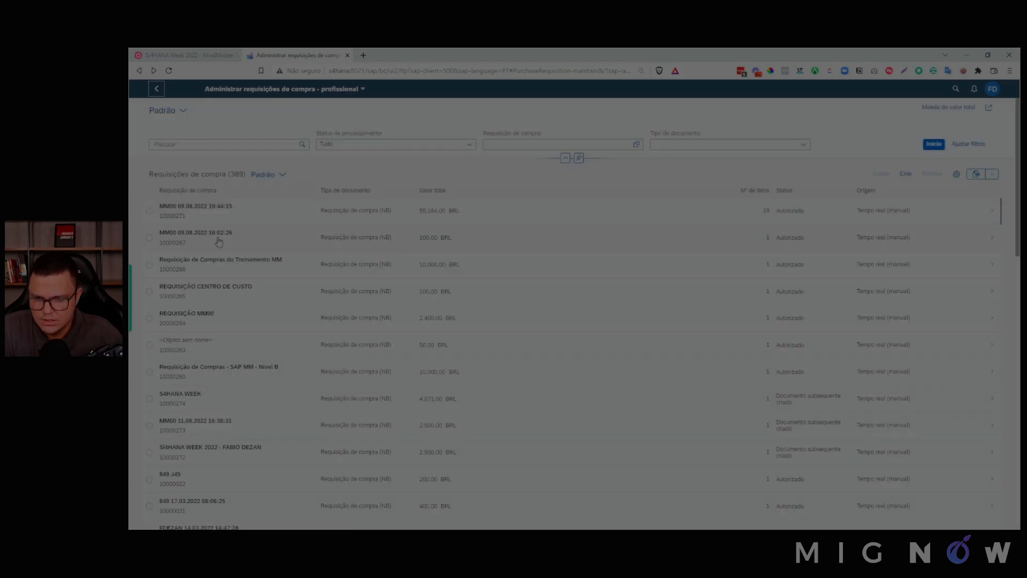
scroll(379, 369, "down", 1)
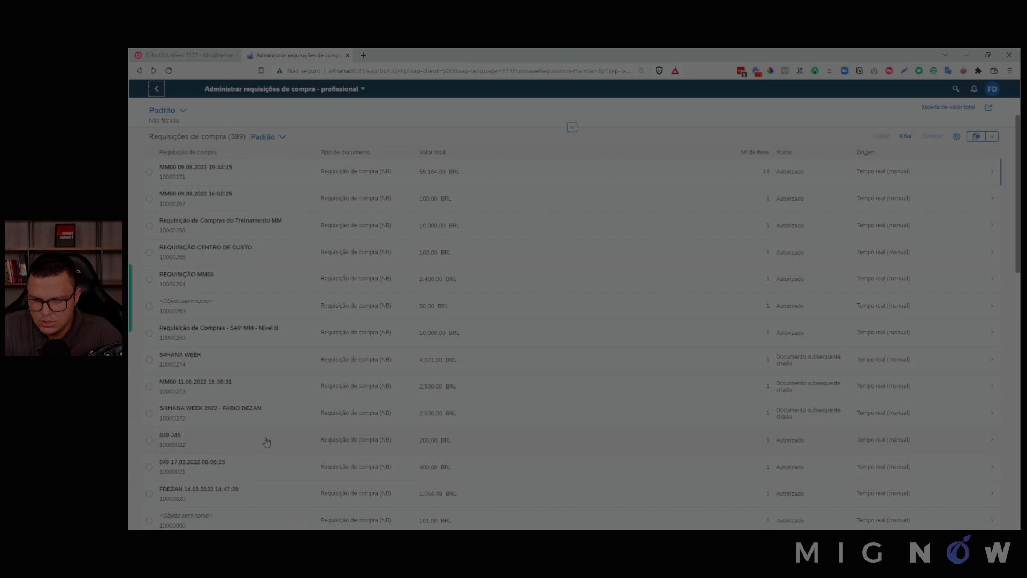
left_click(236, 411)
left_click_drag(236, 412, 232, 389)
left_click(231, 385)
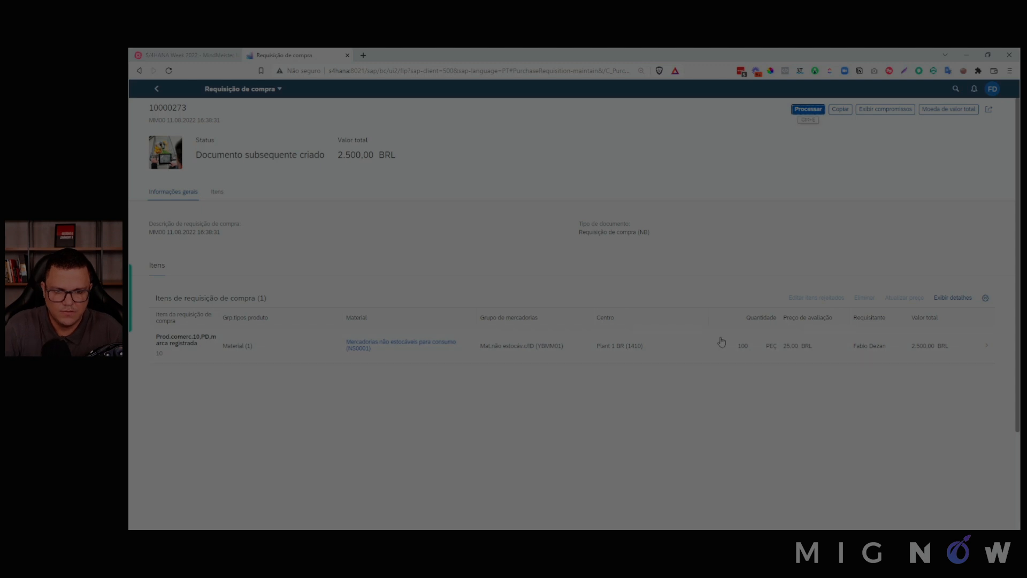
- Try processing it, dismiss the subsequent-document error, and return to the requisition list
left_click(803, 111)
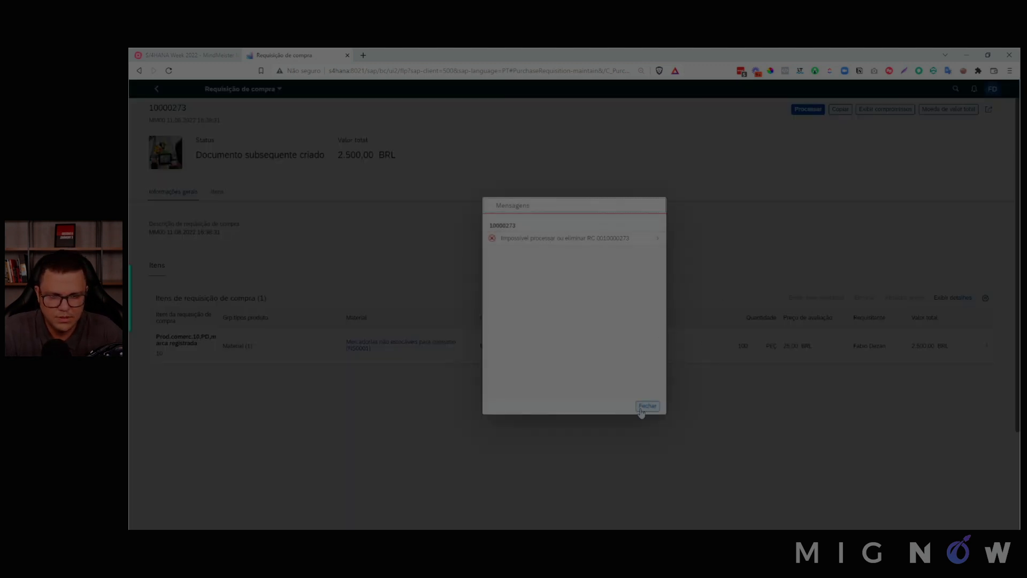
left_click(646, 405)
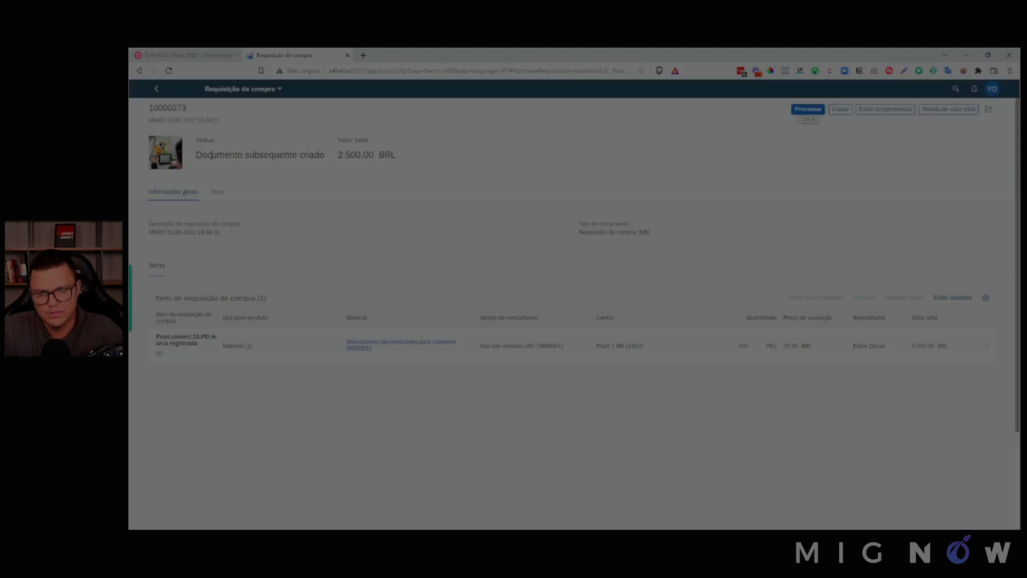
left_click_drag(212, 155, 304, 156)
left_click(156, 88)
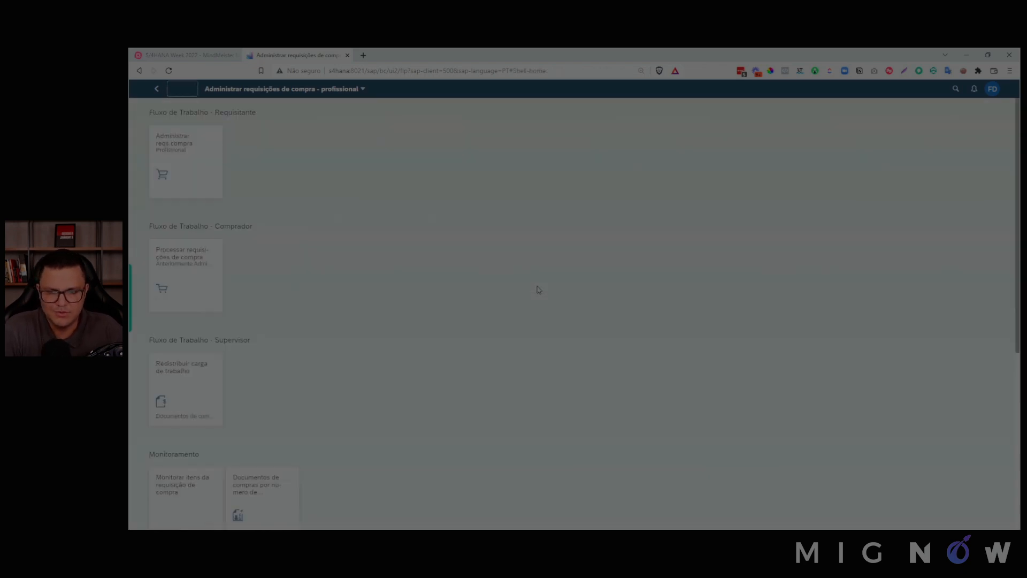
scroll(382, 330, "down", 3)
- Open the tracking-number documents app and search for S4HANAWEEK
scroll(381, 331, "down", 2)
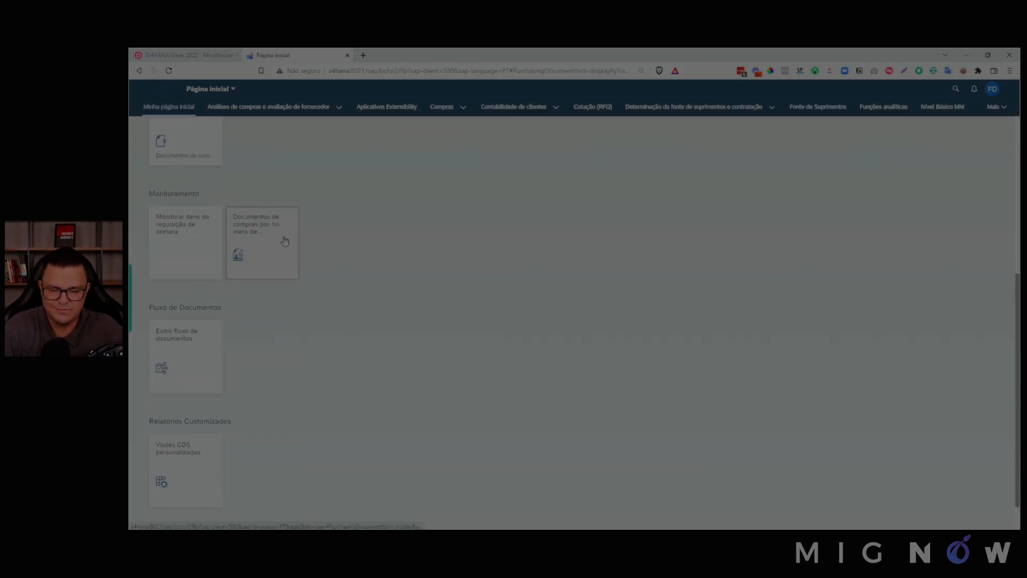
left_click(285, 241)
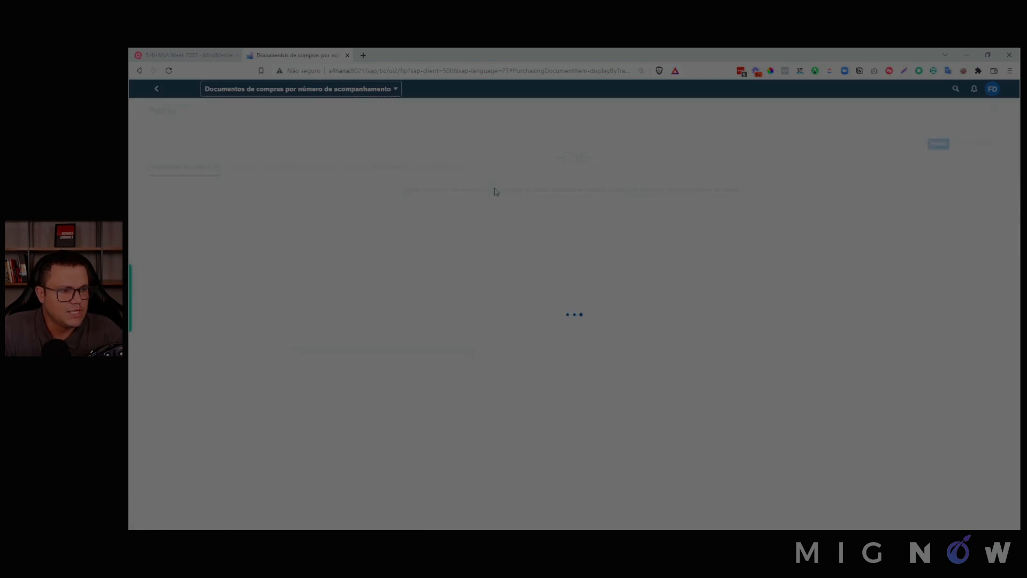
left_click(248, 144)
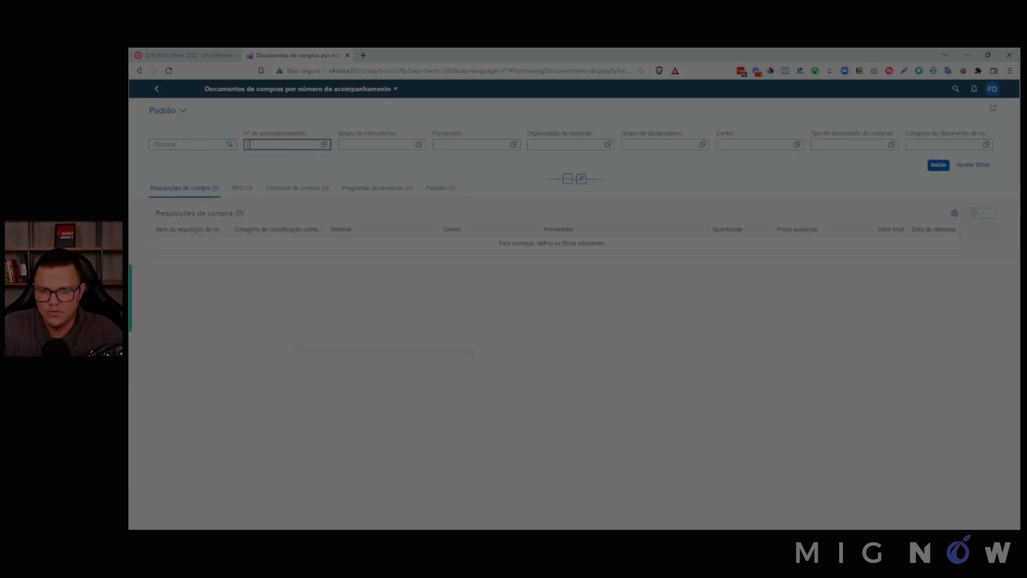
type("S4HANAW")
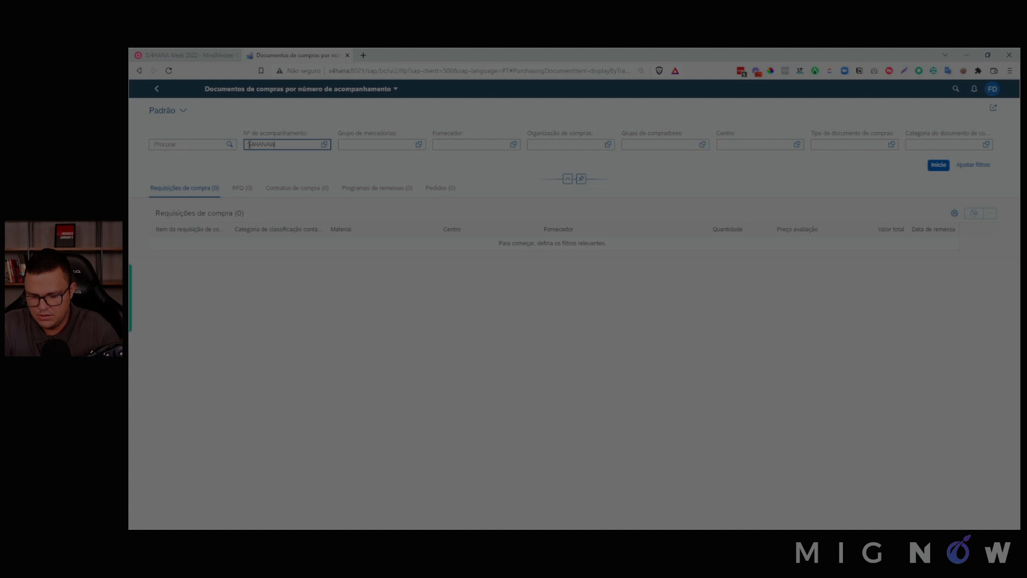
type("EEK")
key("Return")
left_click(930, 166)
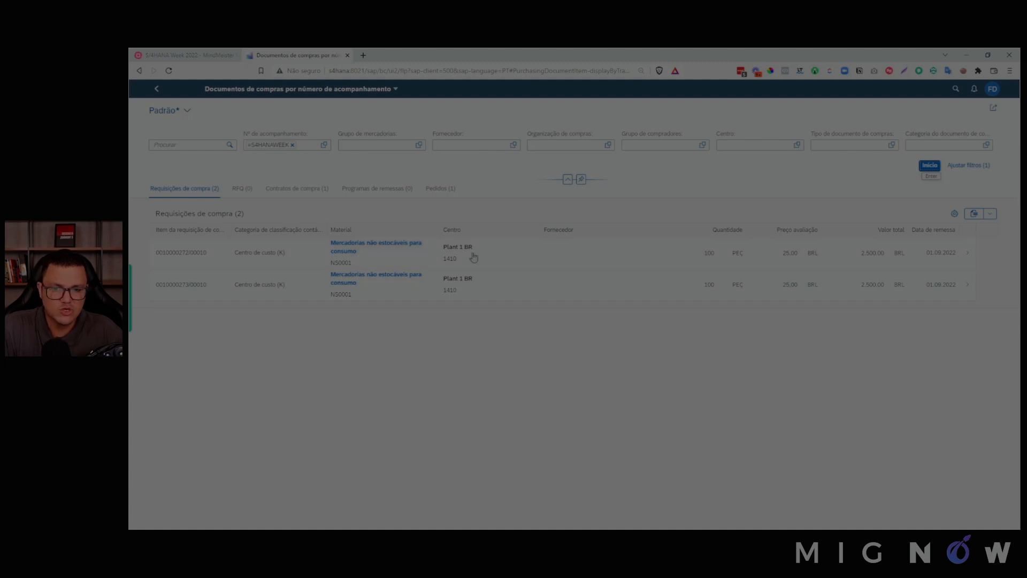
- Browse the S4HANAWEEK contract, order and two requisitions, then switch to the MindMeister map
left_click(298, 192)
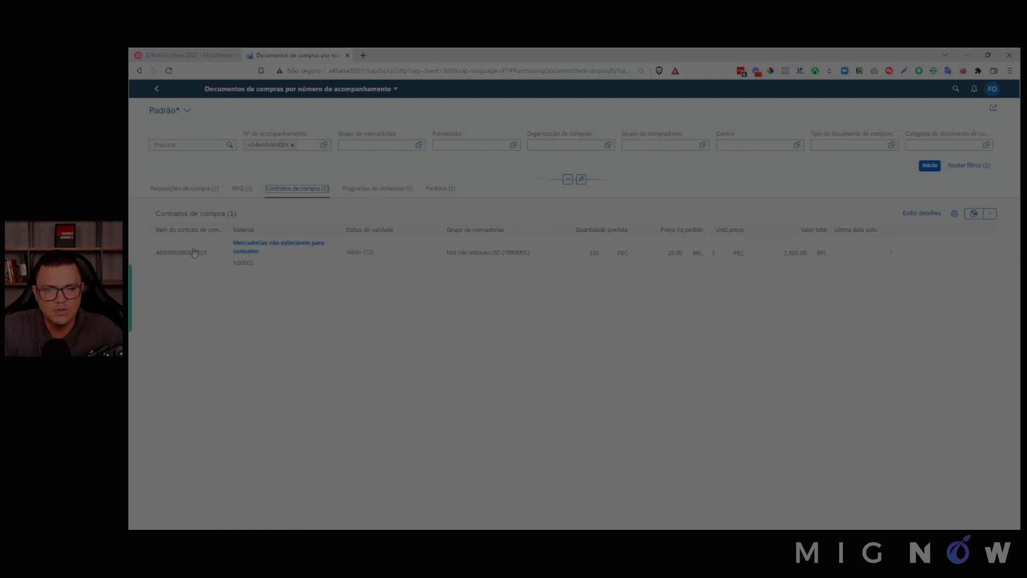
left_click(443, 191)
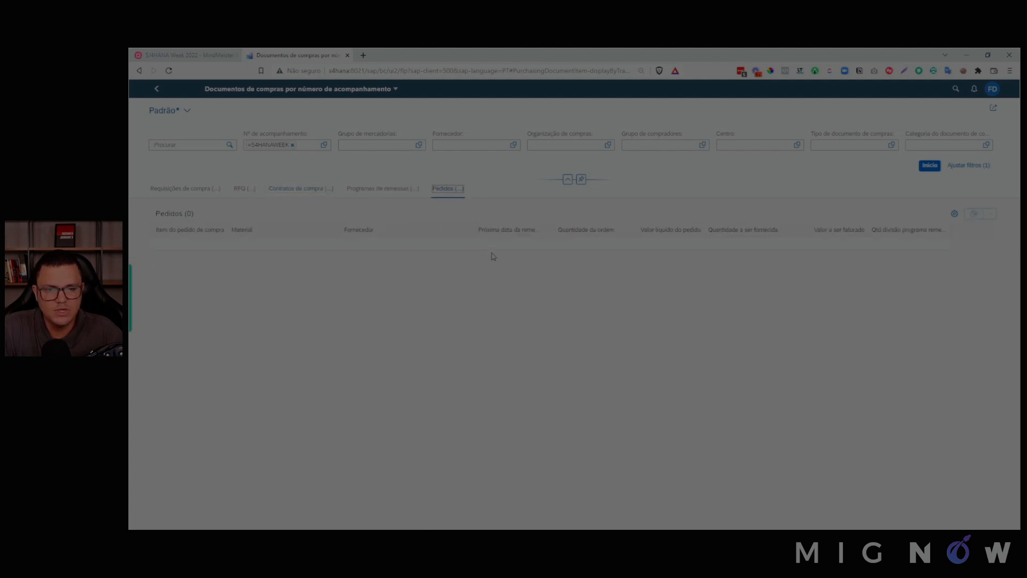
left_click(274, 146)
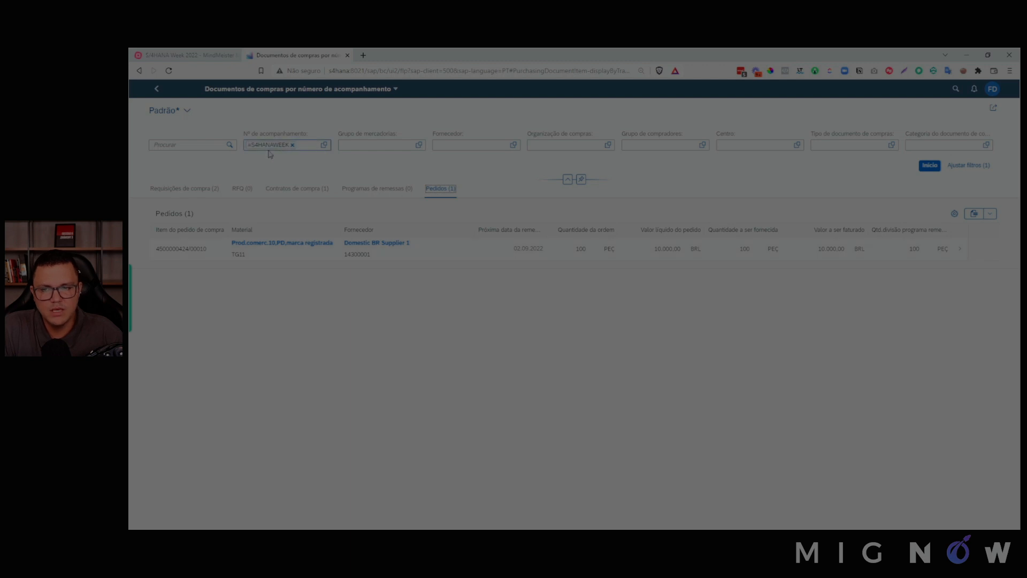
left_click(293, 189)
left_click(195, 193)
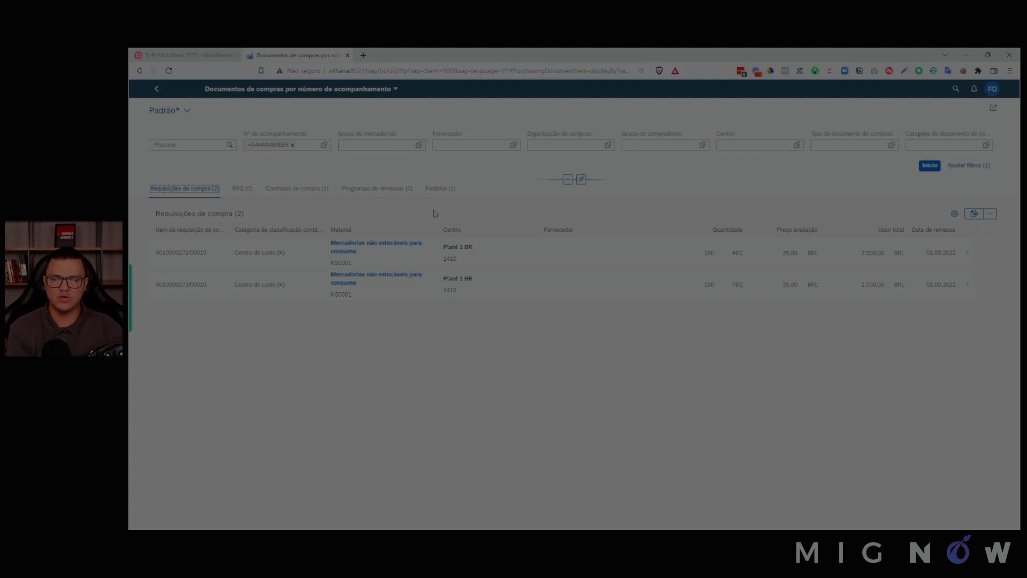
triple_click(296, 133)
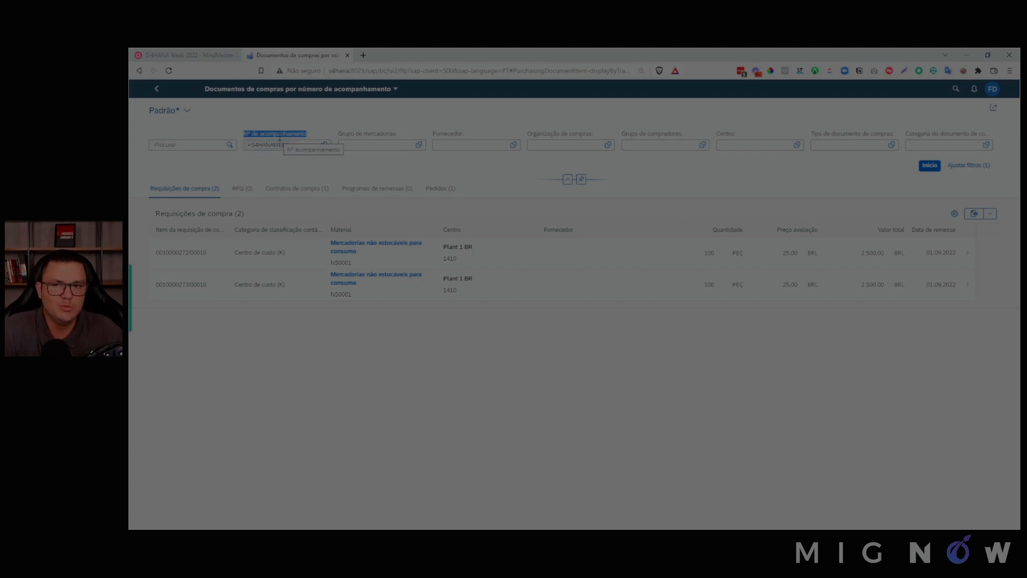
left_click(185, 94)
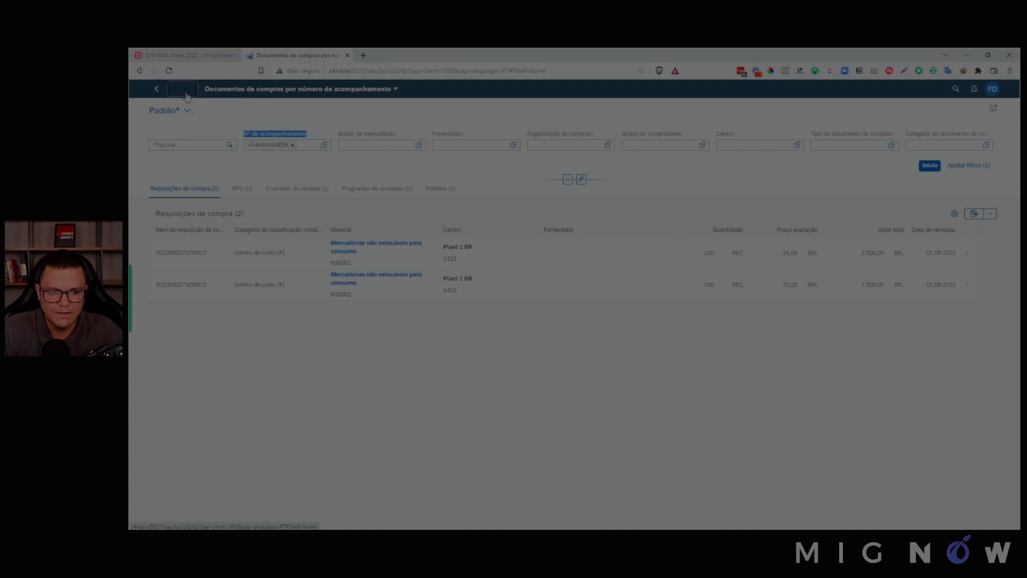
key("ctrl+Tab")
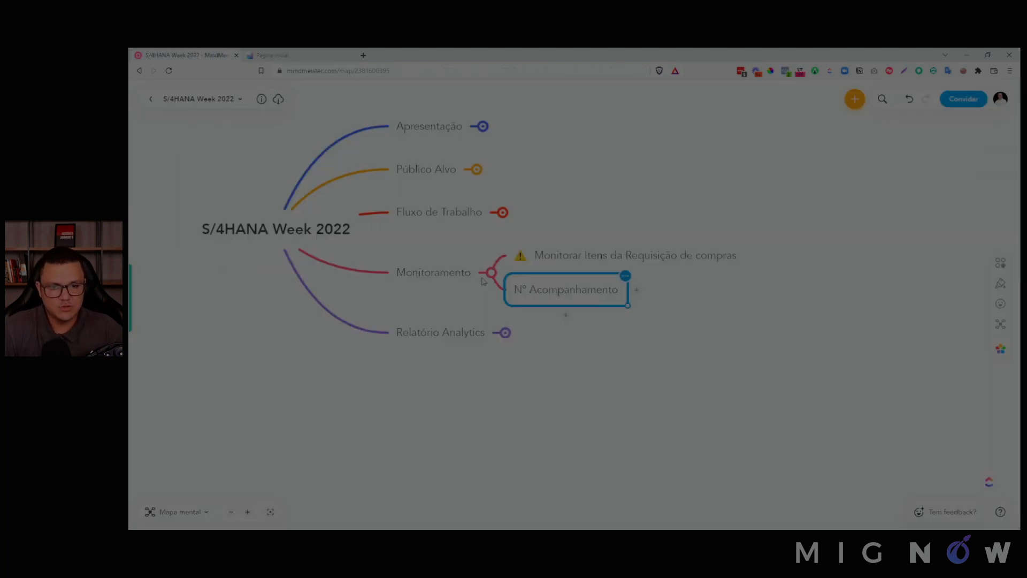
- Collapse Monitoramento and expand Relatório Analytics to reveal the Visões CDS Personalizadas child topics
left_click(491, 272)
left_click(505, 316)
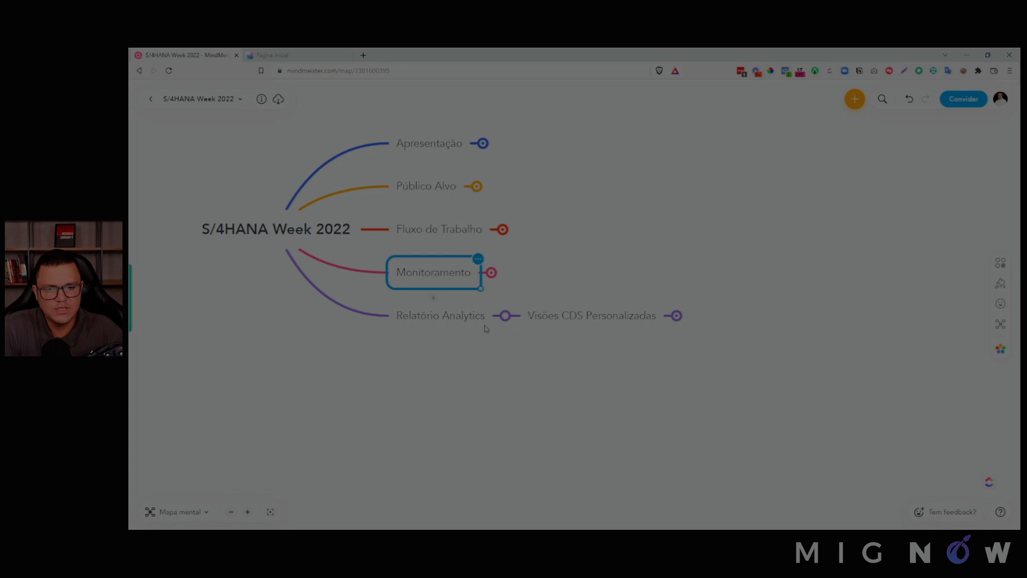
left_click_drag(598, 350, 483, 328)
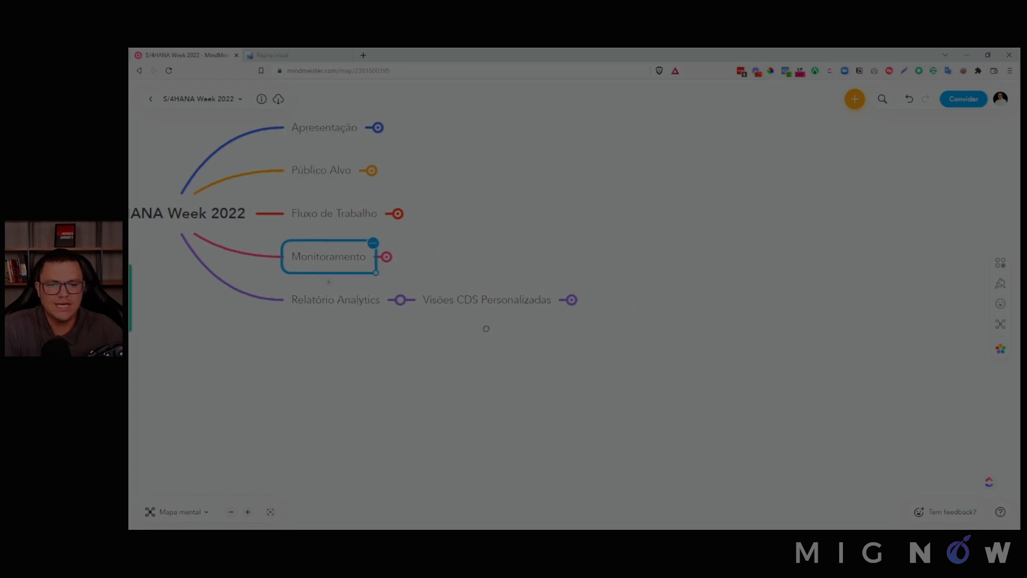
left_click(491, 298)
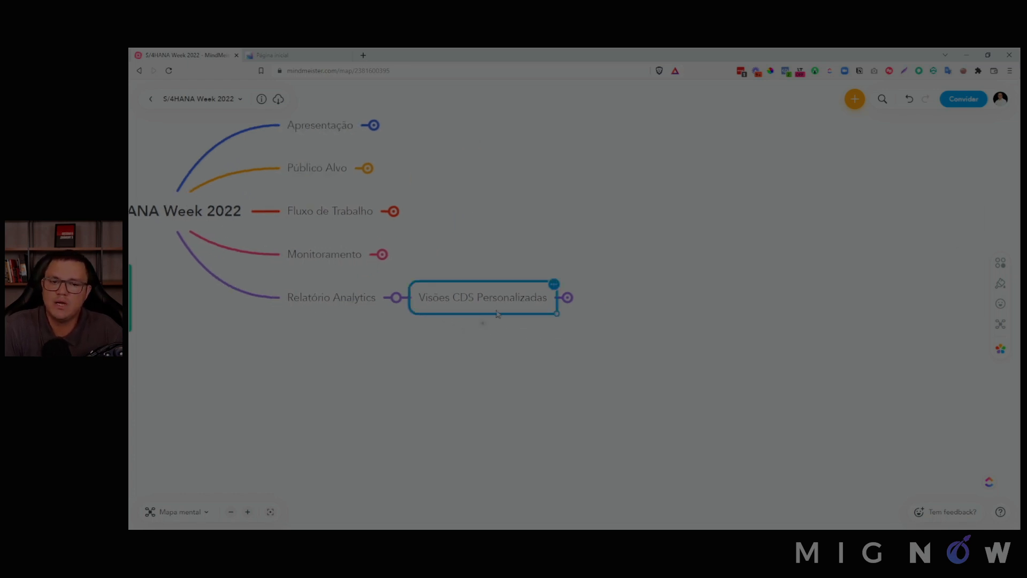
left_click(567, 298)
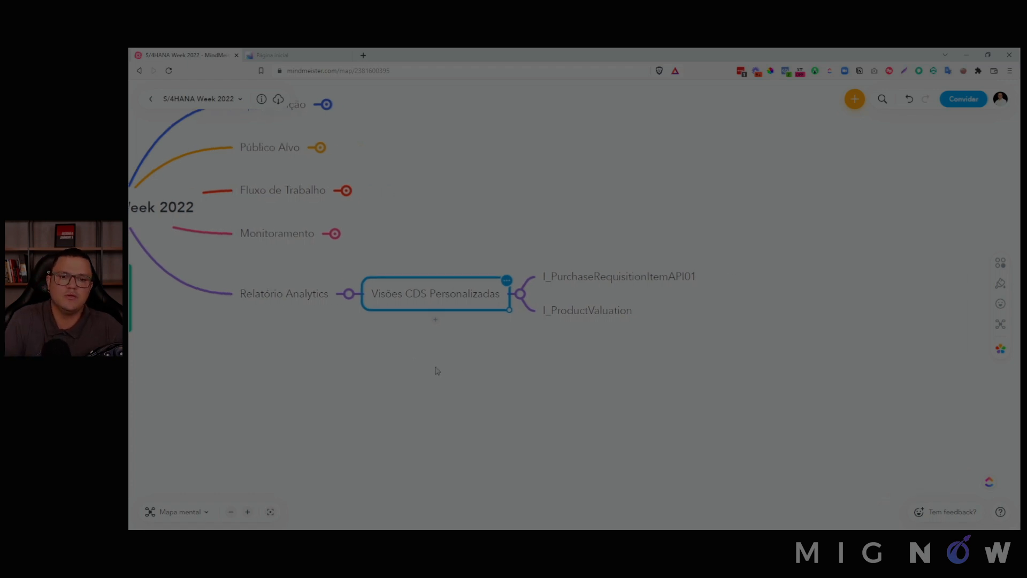
- Go over the I_PurchaseRequisitionItemAPI01 and I_ProductValuation topics, then return to the SAP launchpad
left_click(608, 284)
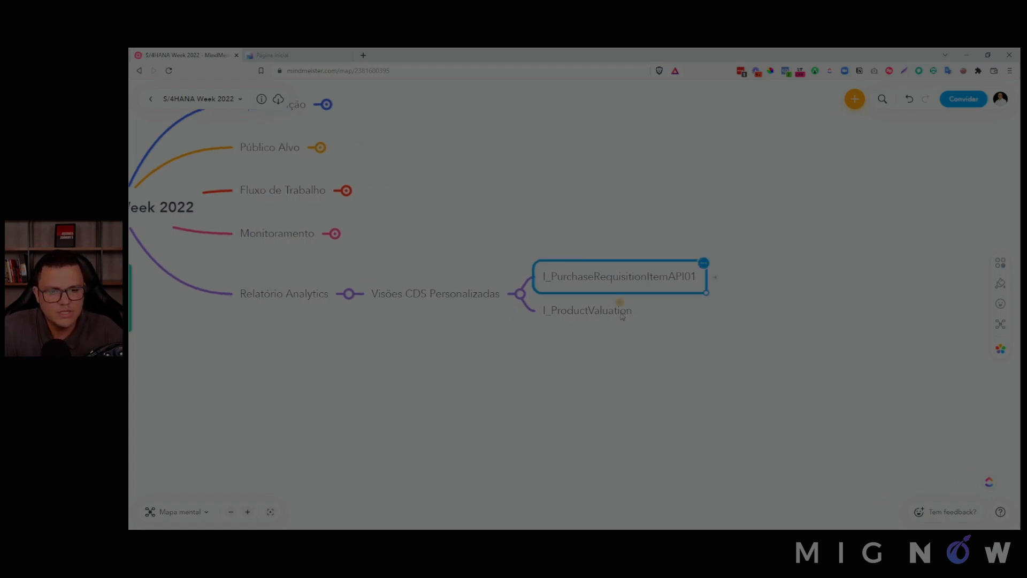
left_click(623, 315)
left_click(639, 279)
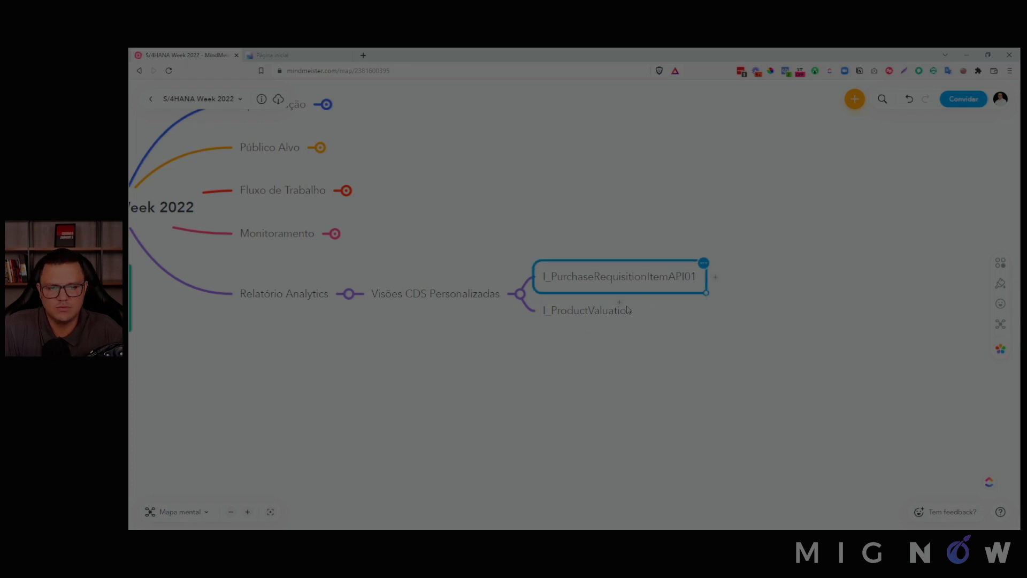
left_click(629, 311)
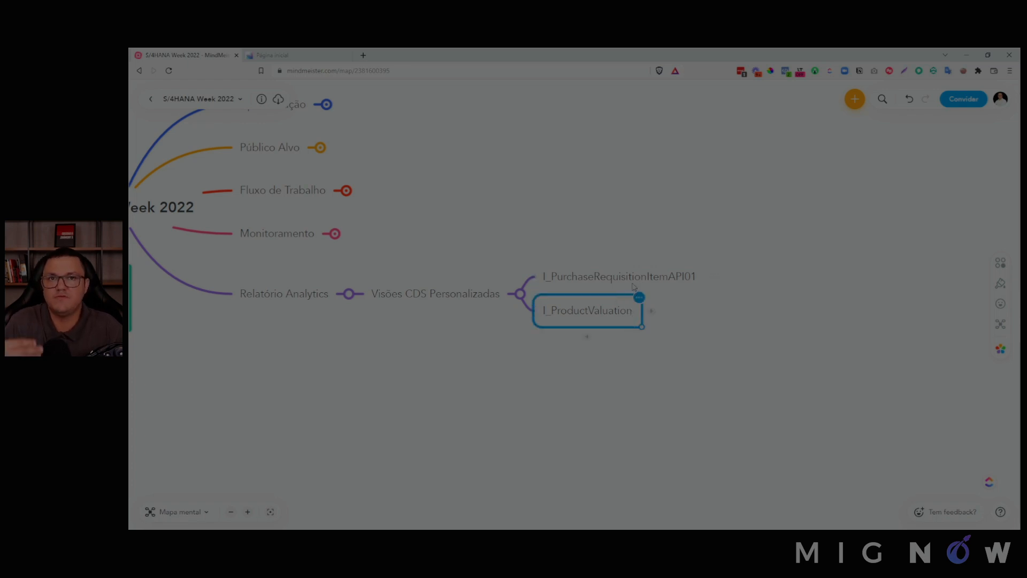
left_click(650, 279)
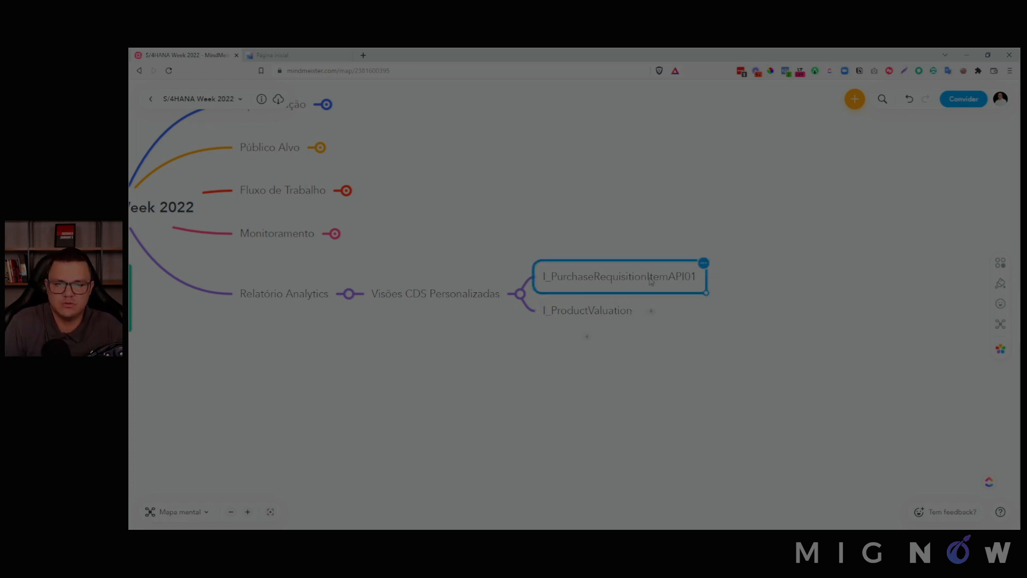
left_click(626, 318)
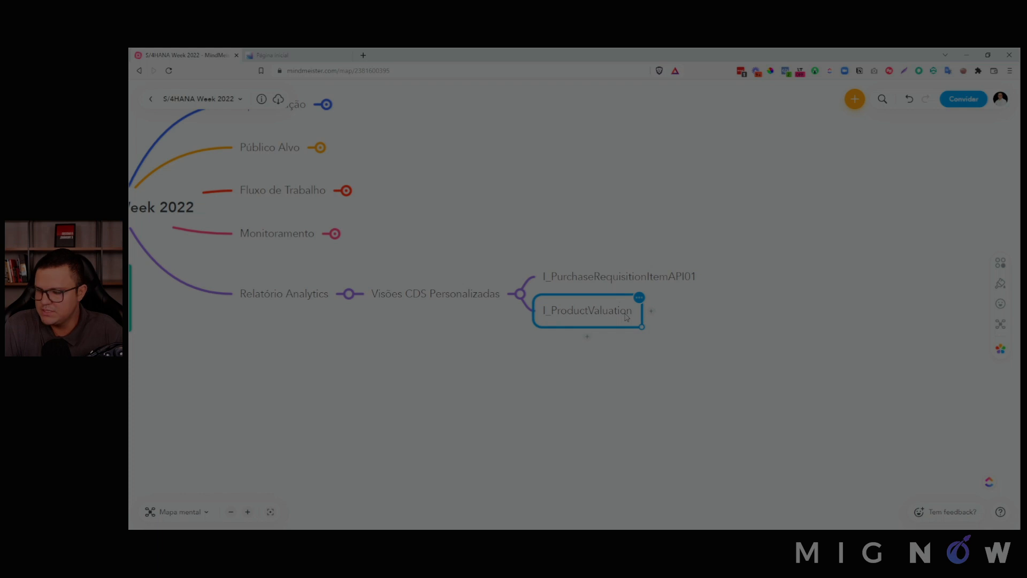
left_click(593, 283)
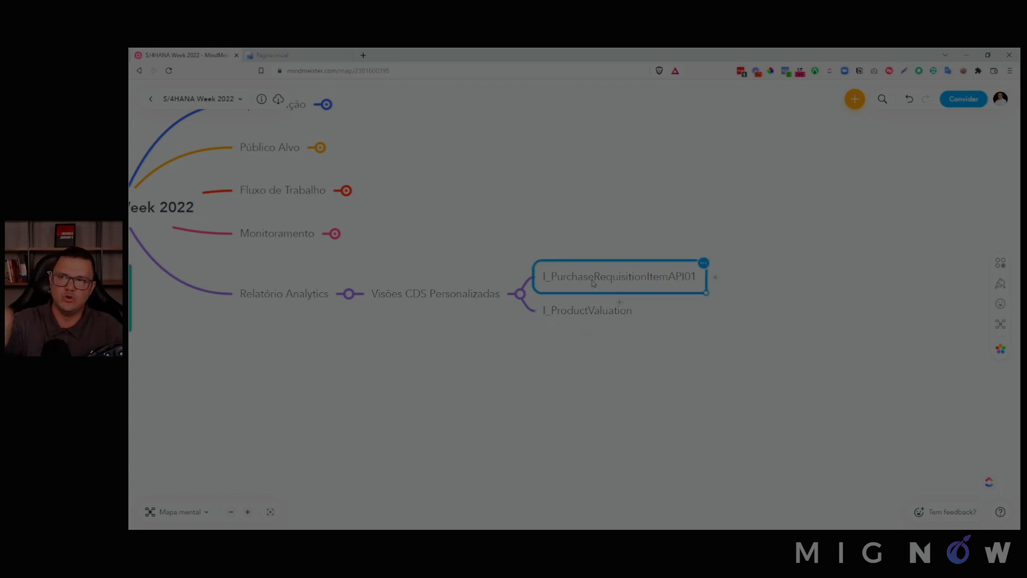
left_click(600, 312)
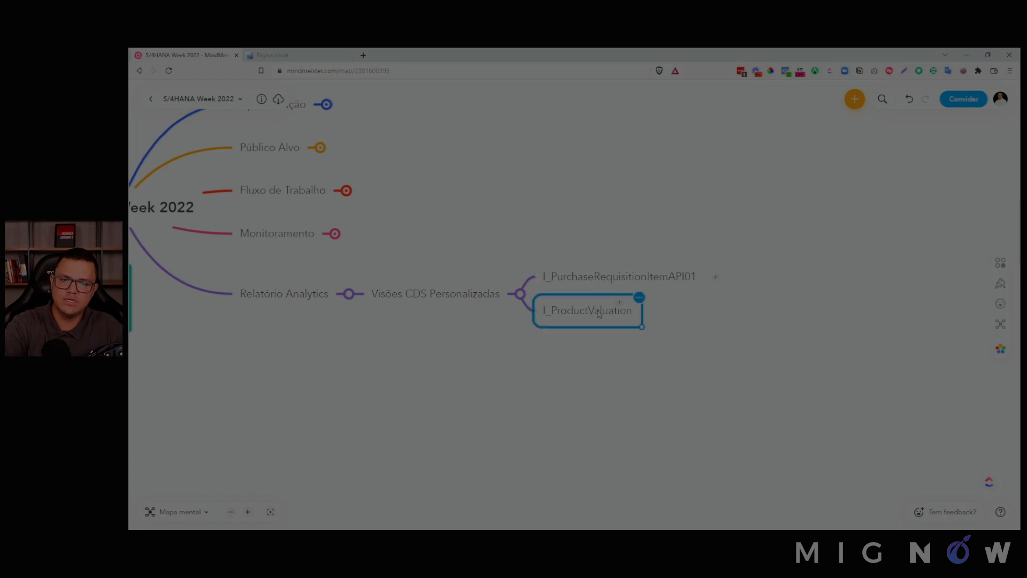
key("ctrl+Tab")
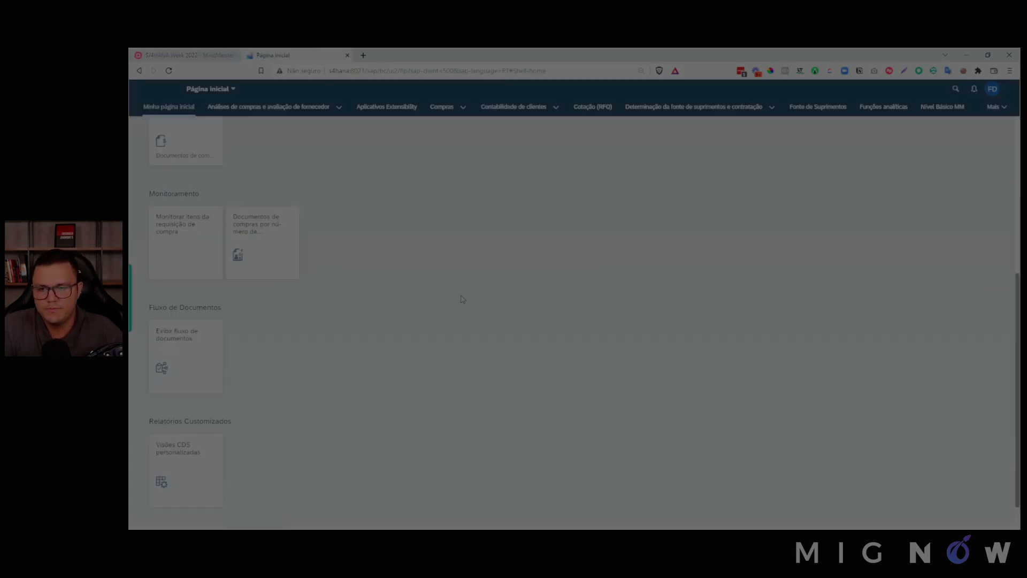
- Open the Visões CDS personalizadas app and start a new view in the Criar visão CDS personalizada dialog
scroll(289, 389, "down", 1)
left_click(185, 415)
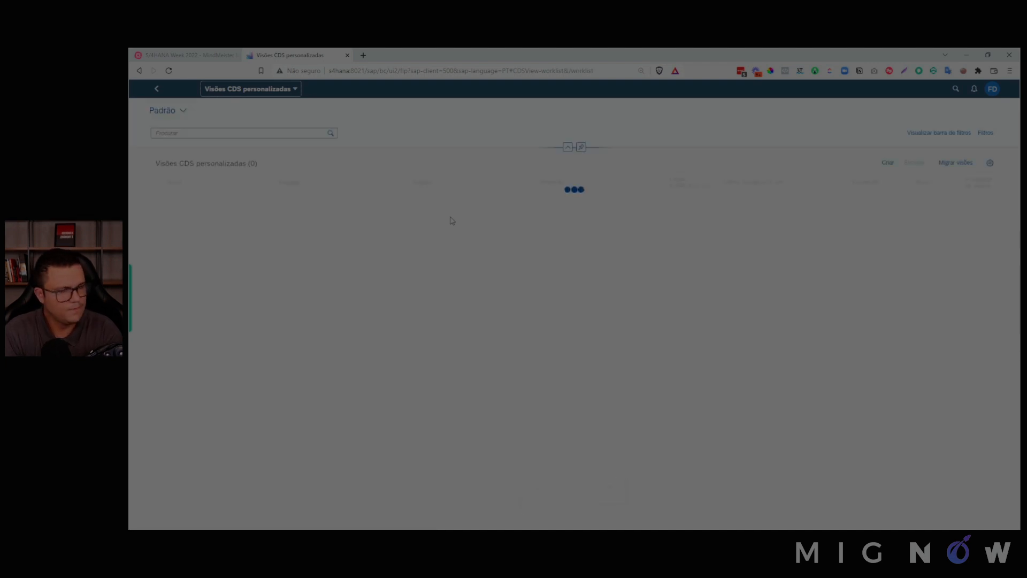
left_click(886, 162)
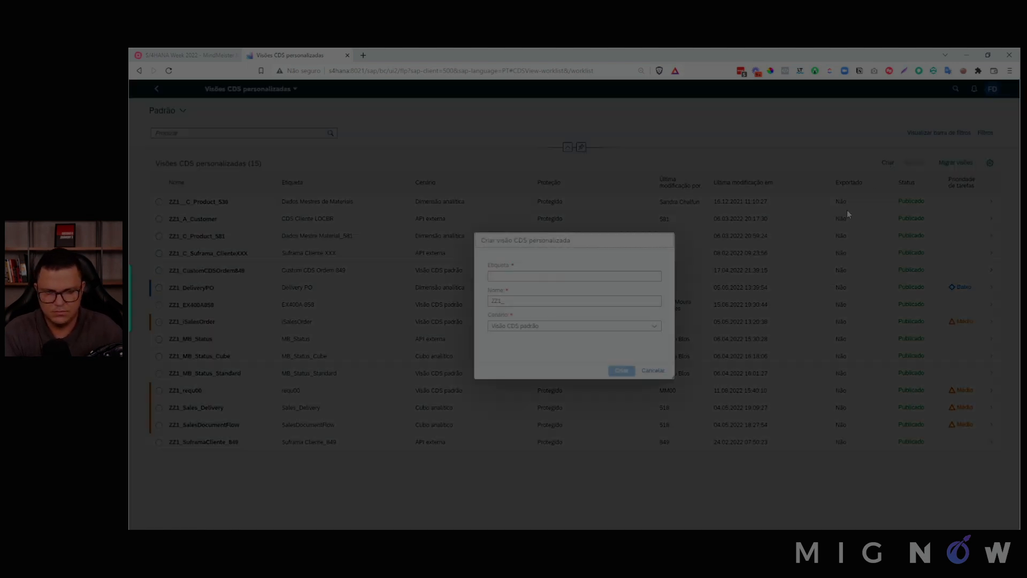
left_click(562, 275)
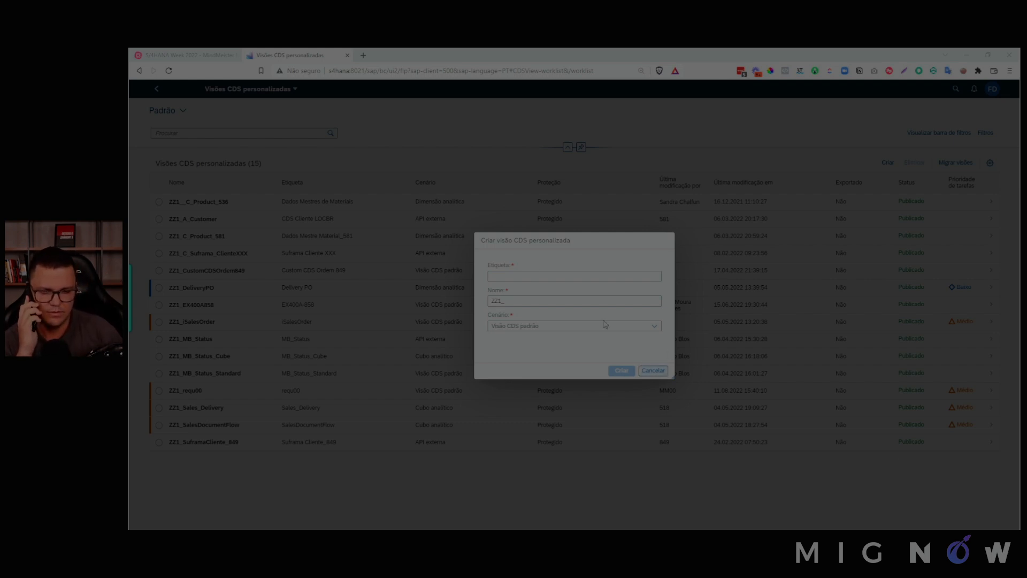
- Label the view S4HANAWEEK, keep name ZZ1_S4HANAWEEK and scenario Visão CDS padrão, and create it
left_click(527, 275)
type("S")
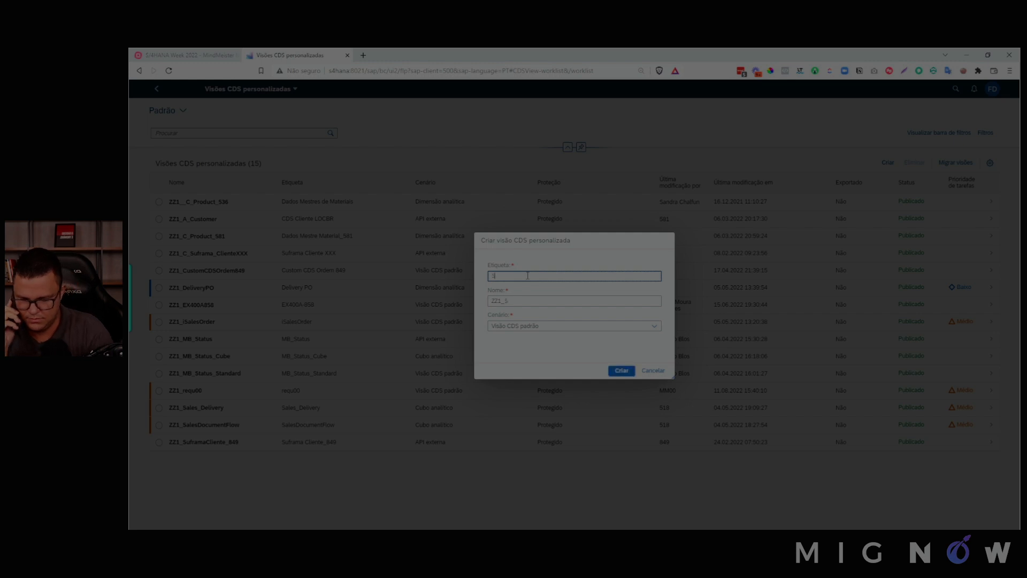
type("4HAN")
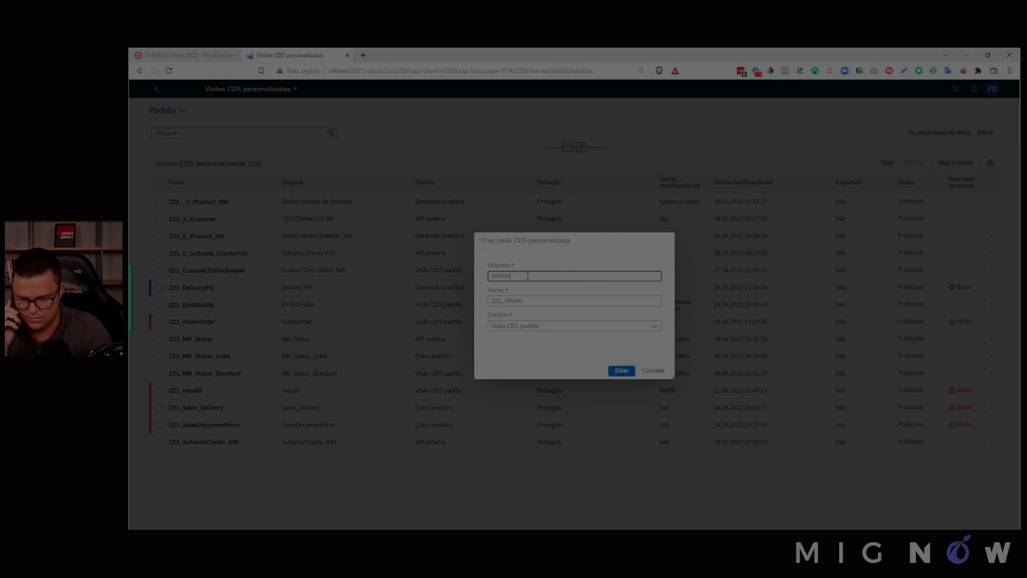
type("AWEEK")
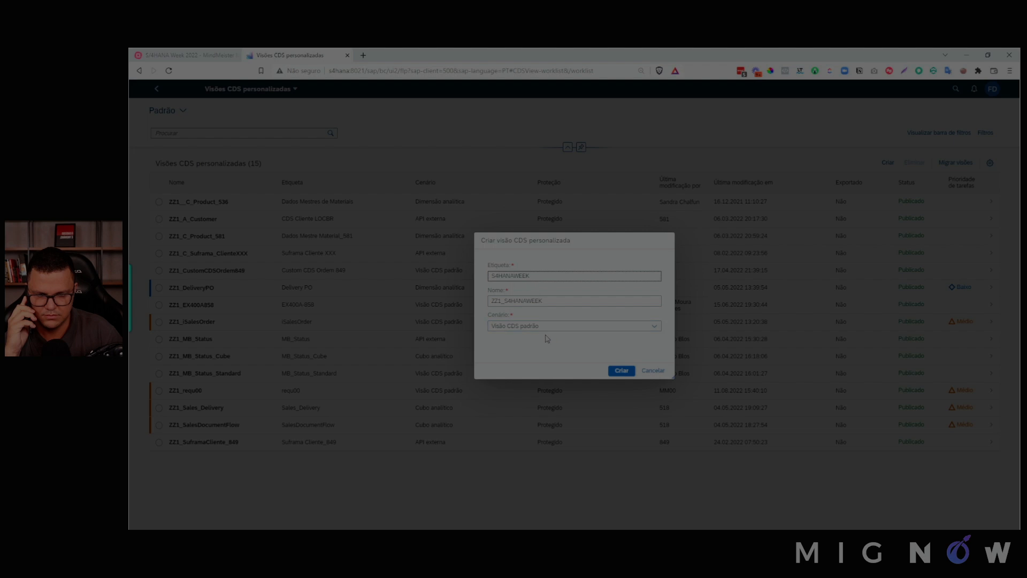
left_click(576, 300)
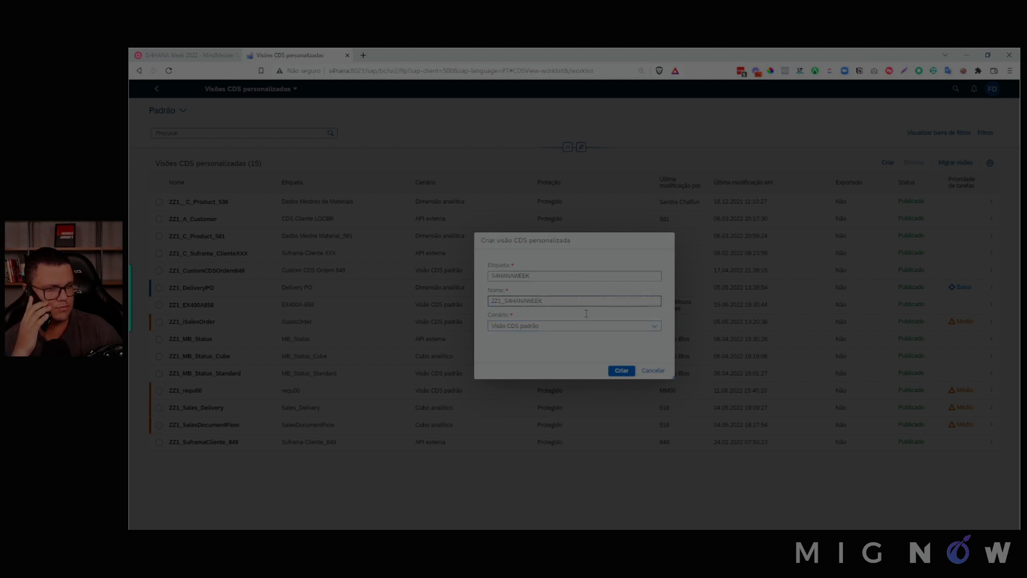
left_click(549, 278)
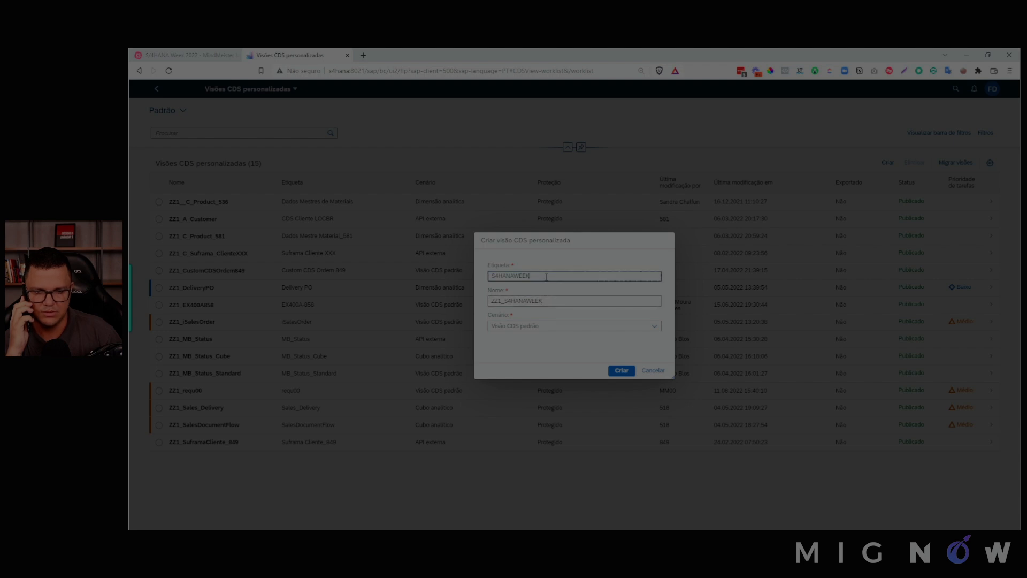
left_click(551, 300)
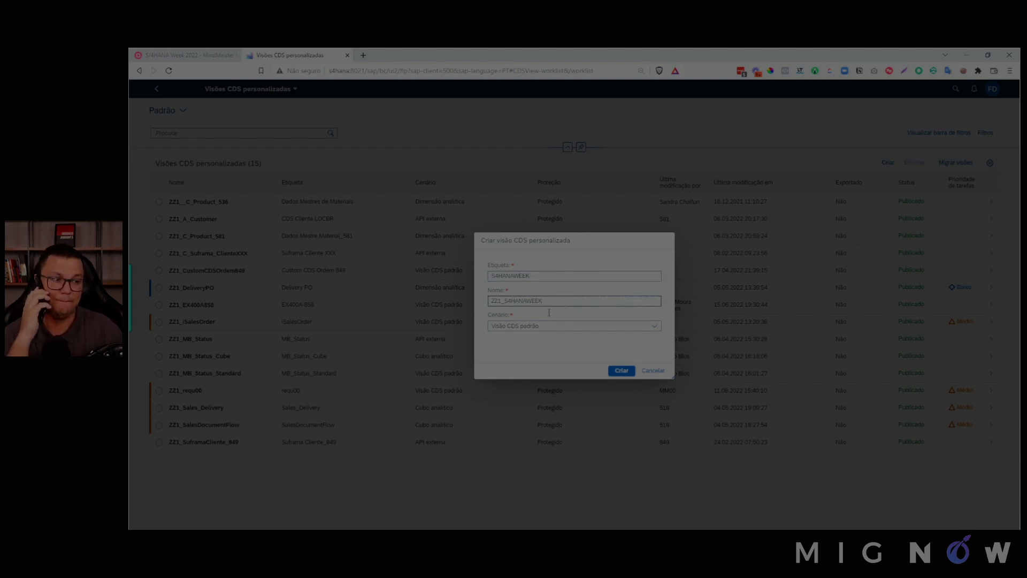
left_click(549, 313)
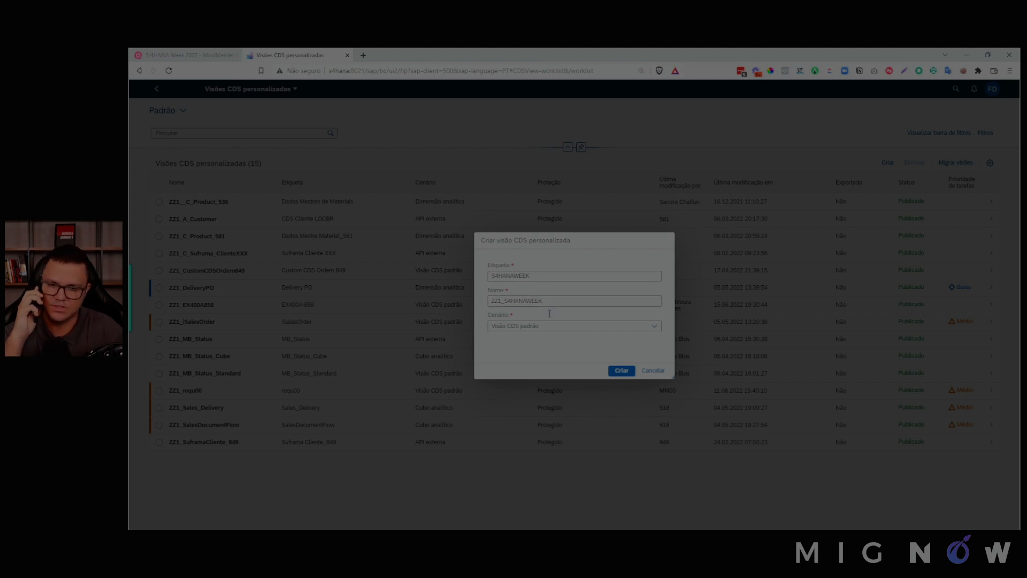
left_click_drag(494, 316, 488, 315)
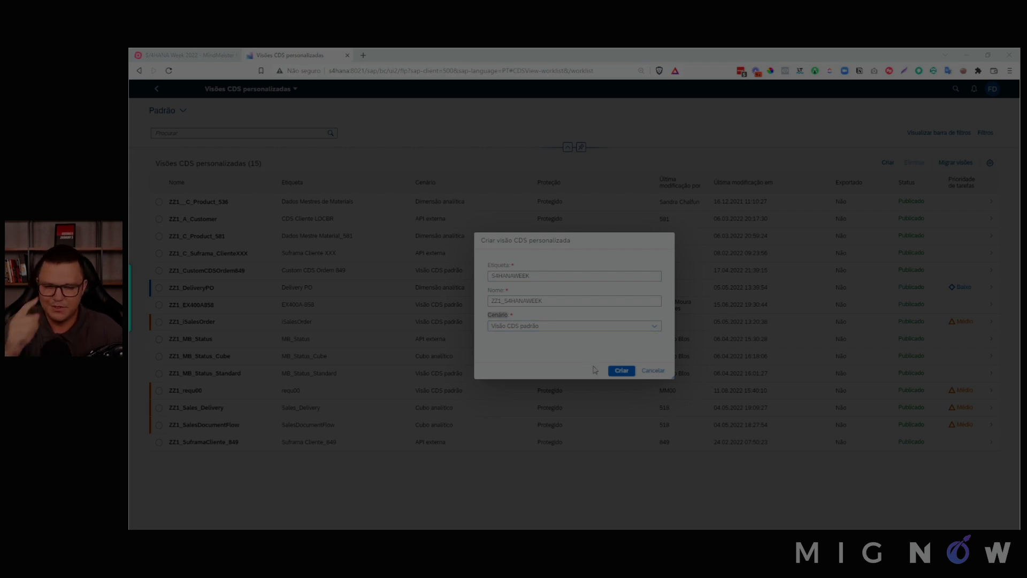
left_click(563, 358)
left_click(620, 371)
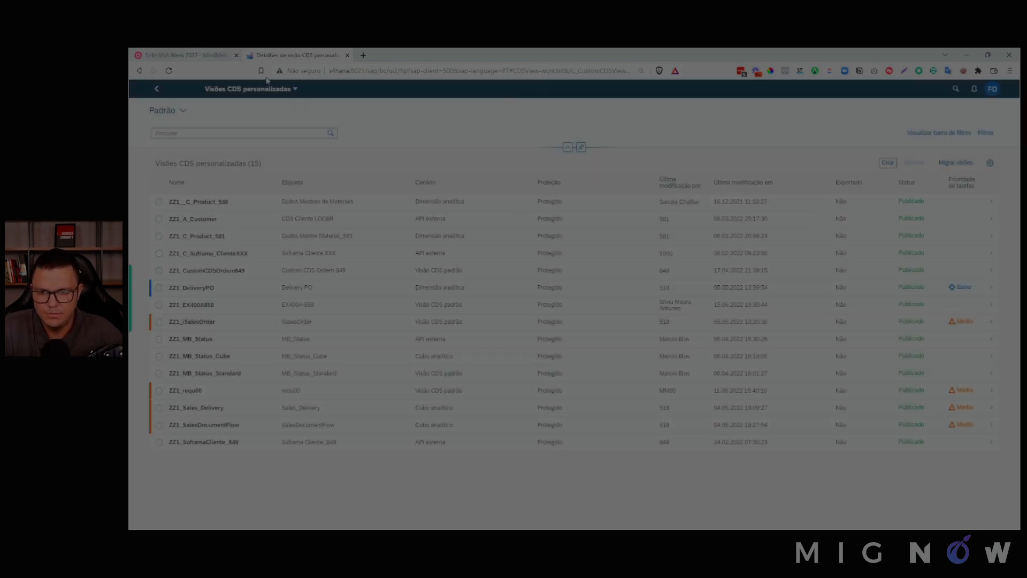
- Copy I_PurchaseRequisitionItemAPI01 from the mind map and add it as the primary data source
left_click(230, 54)
double_click(602, 278)
double_click(602, 277)
key("ctrl+c")
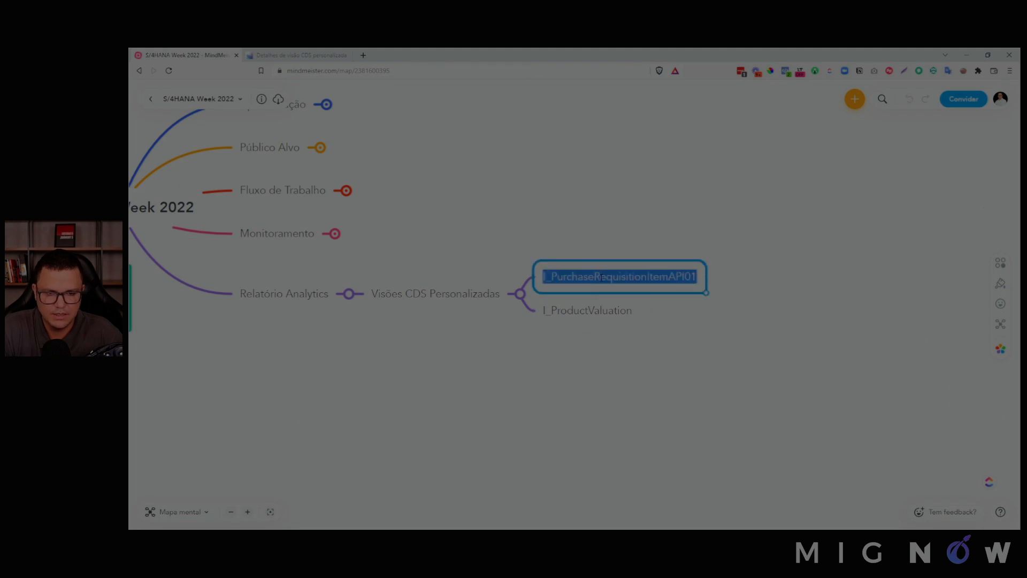
left_click(320, 54)
left_click(954, 237)
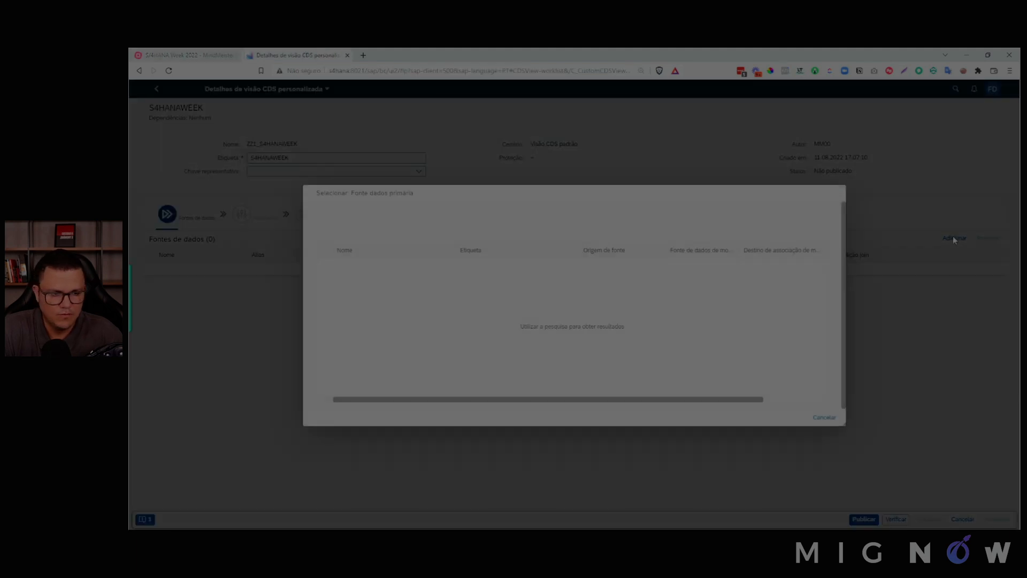
key("ctrl+v")
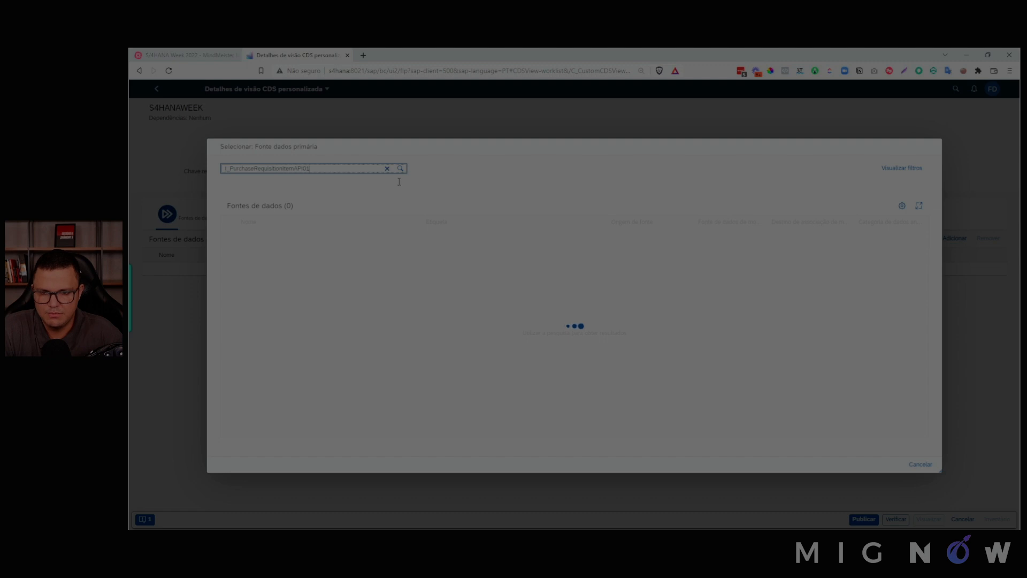
left_click(400, 168)
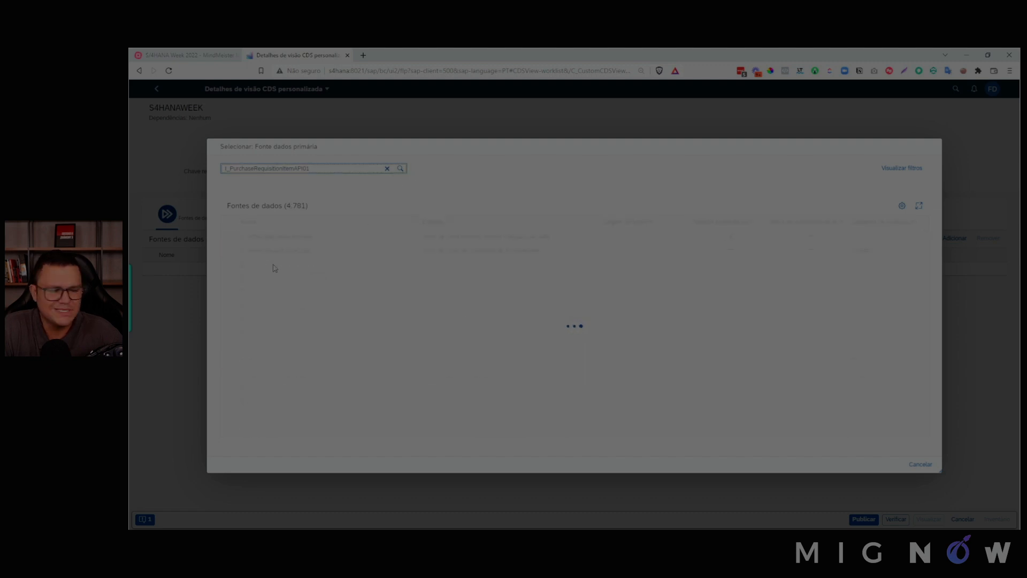
left_click(280, 249)
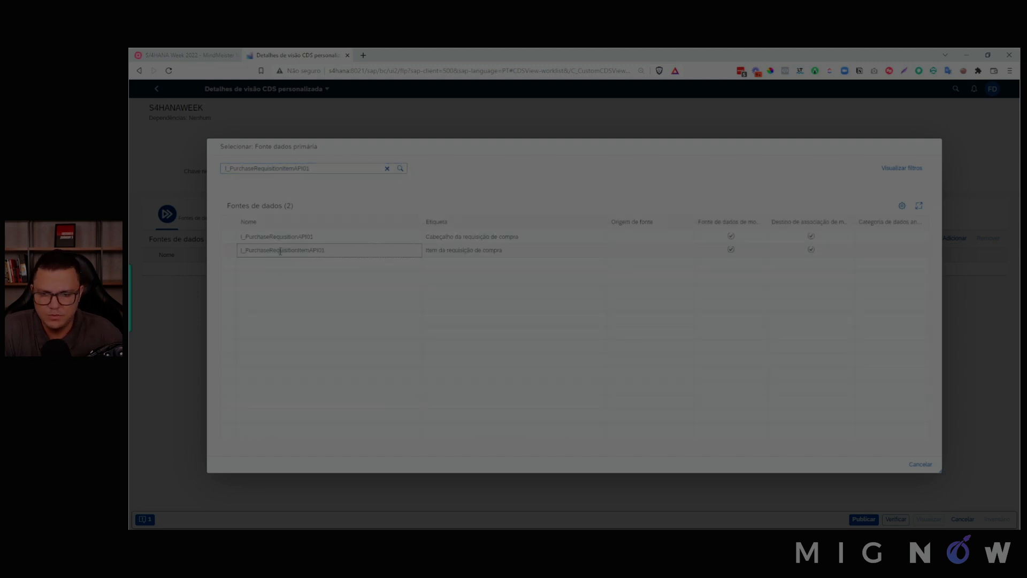
- Copy I_ProductValuation from the mind map and add it as an associated source
left_click(191, 52)
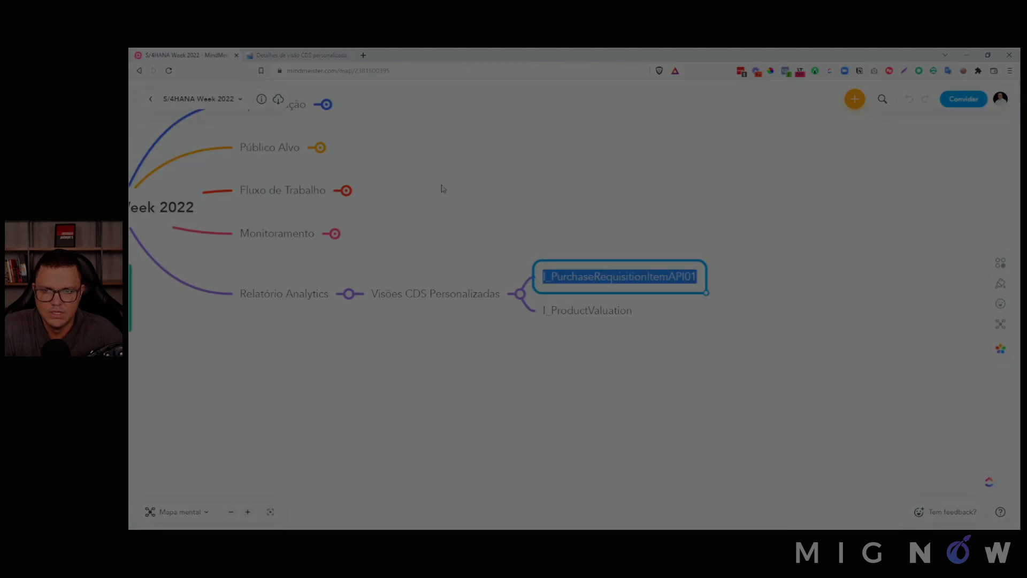
left_click(586, 312)
key("ctrl+Tab")
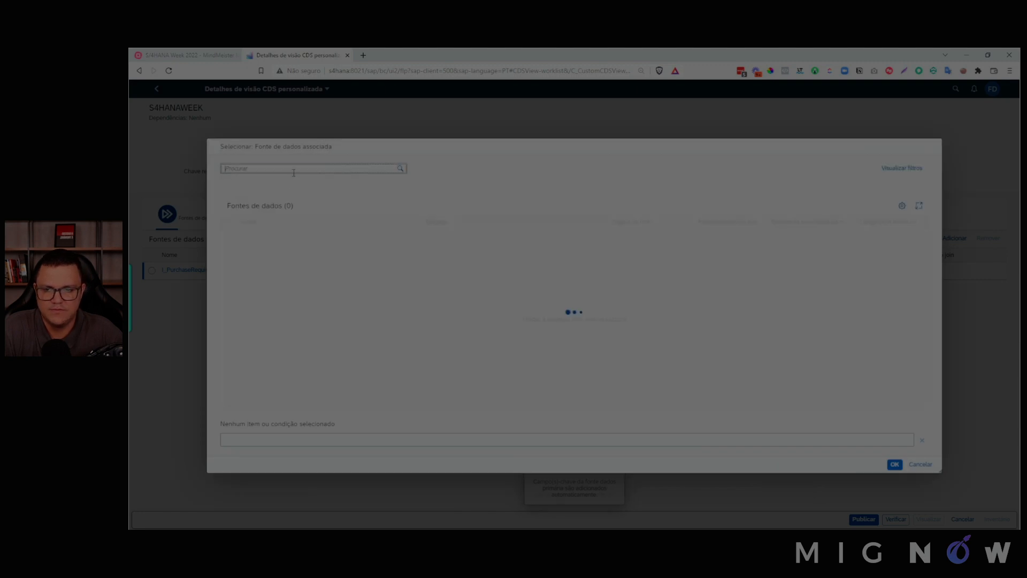
left_click(294, 169)
type("I_ProductValuation")
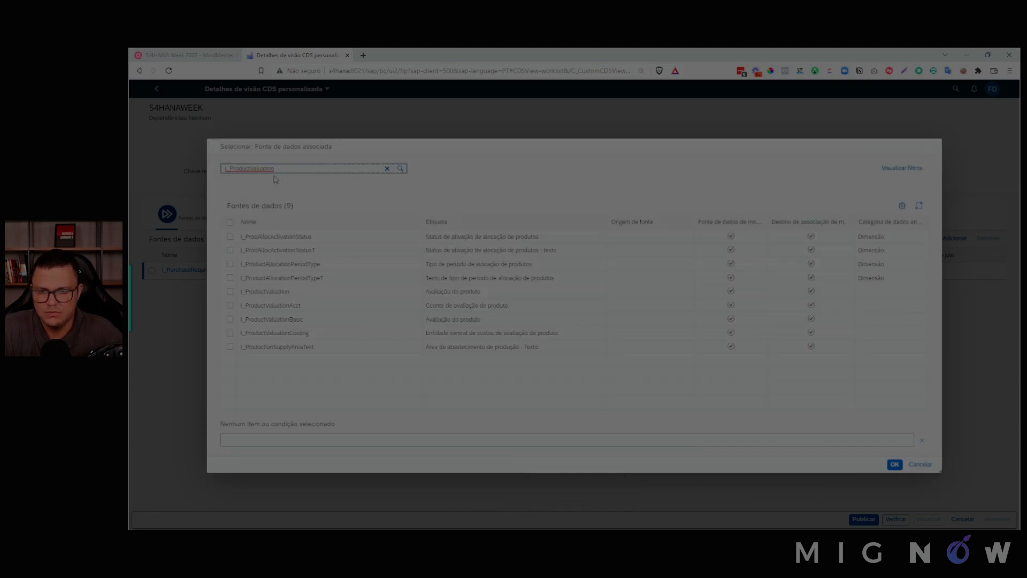
left_click(273, 292)
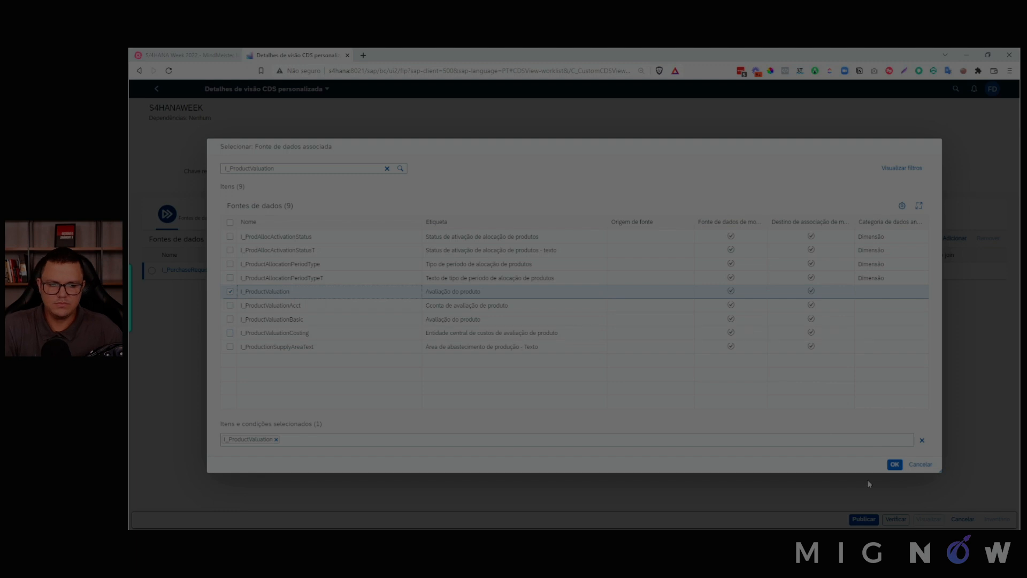
left_click(894, 464)
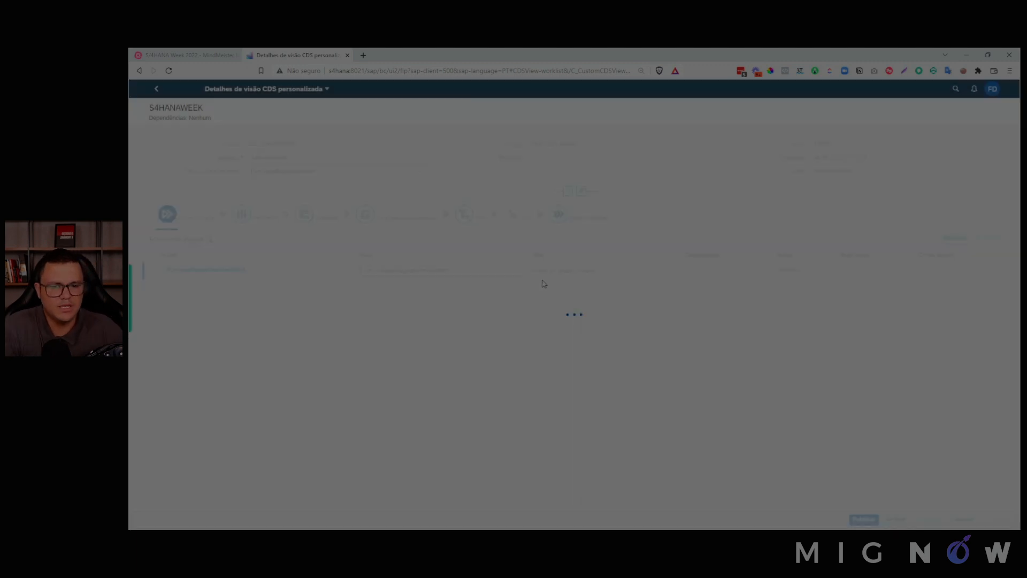
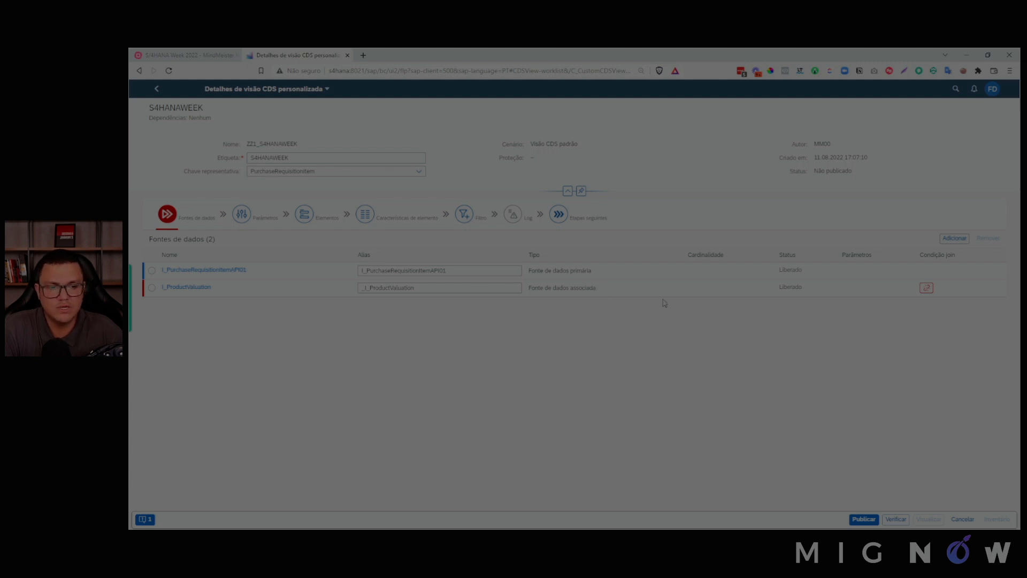
- Add two join conditions for I_ProductValuation using its Product and ValuationArea fields
left_click(925, 289)
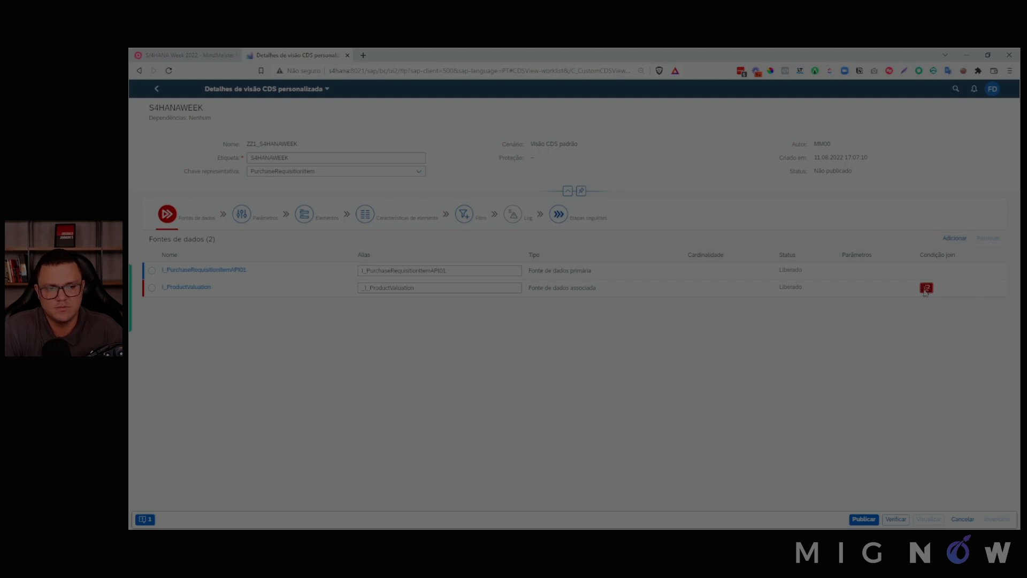
left_click(850, 193)
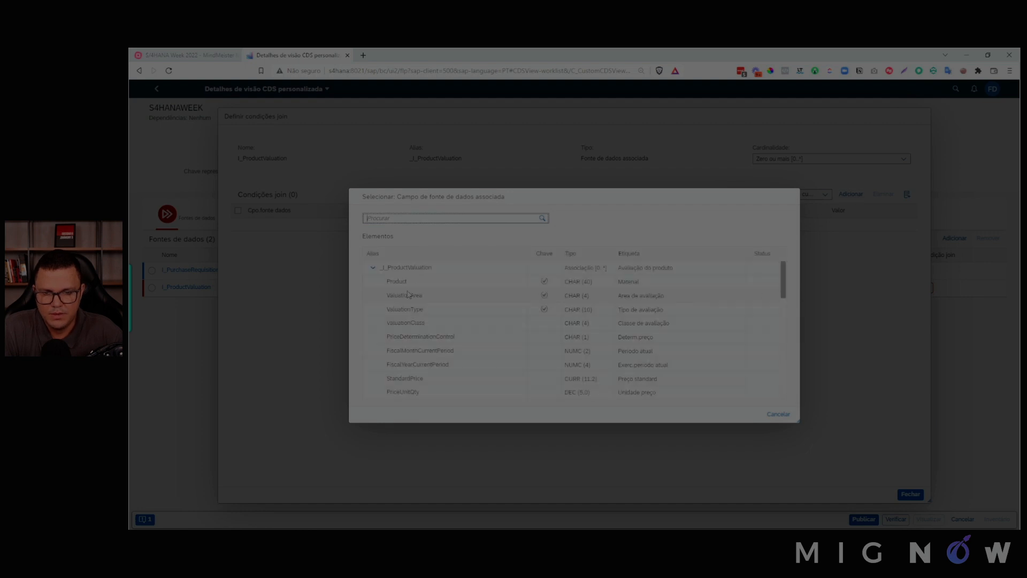
left_click(410, 283)
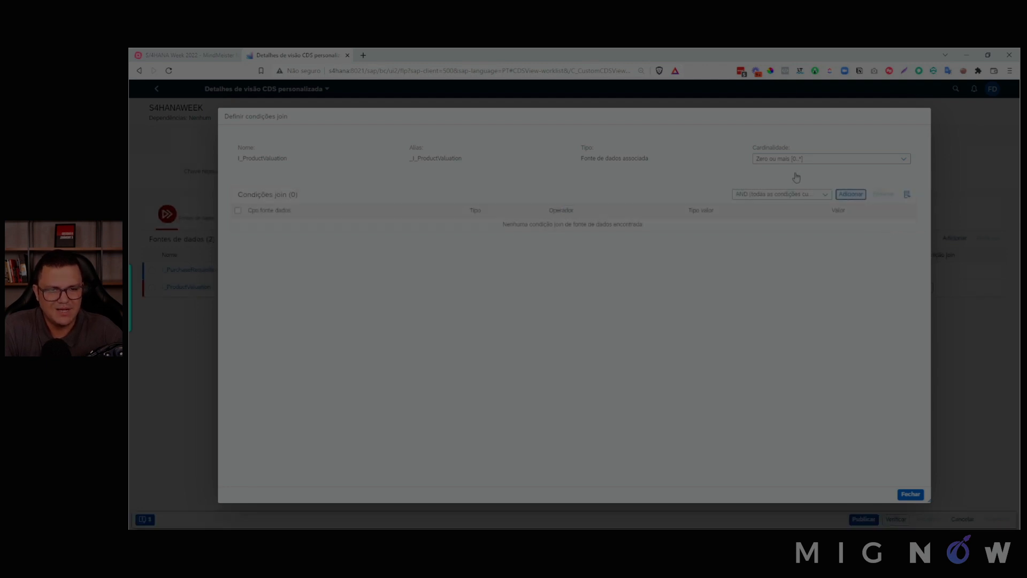
left_click(850, 195)
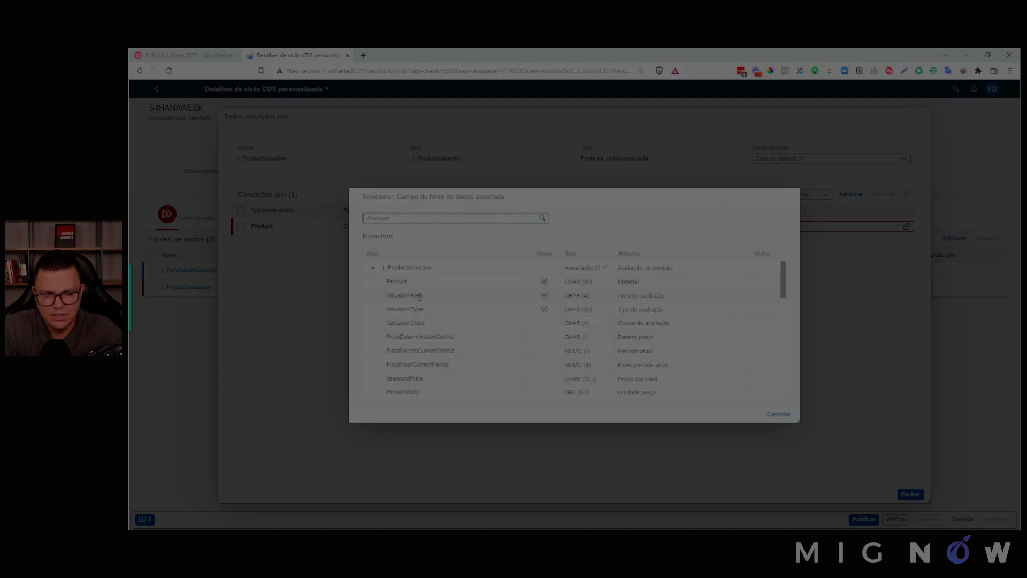
left_click(419, 296)
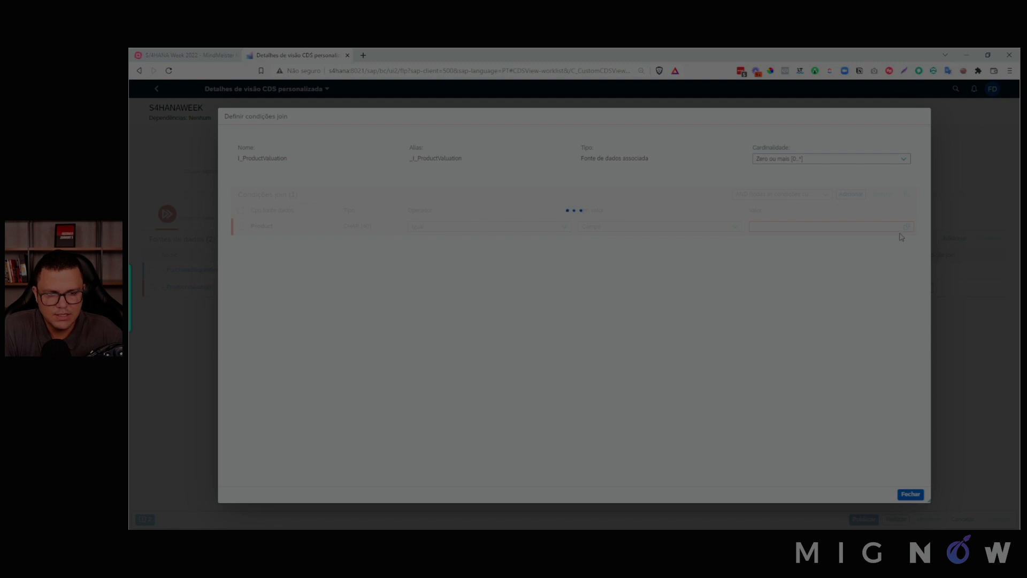
- Map Product to Material and ValuationArea to Plant from I_PurchaseRequisitionItemAPI01, then close
left_click(907, 227)
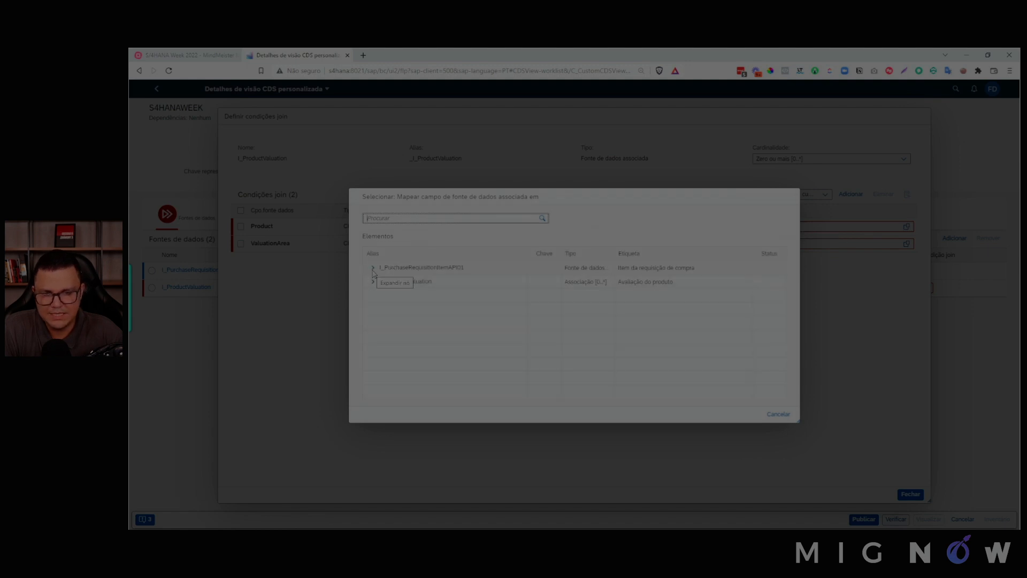
left_click(373, 267)
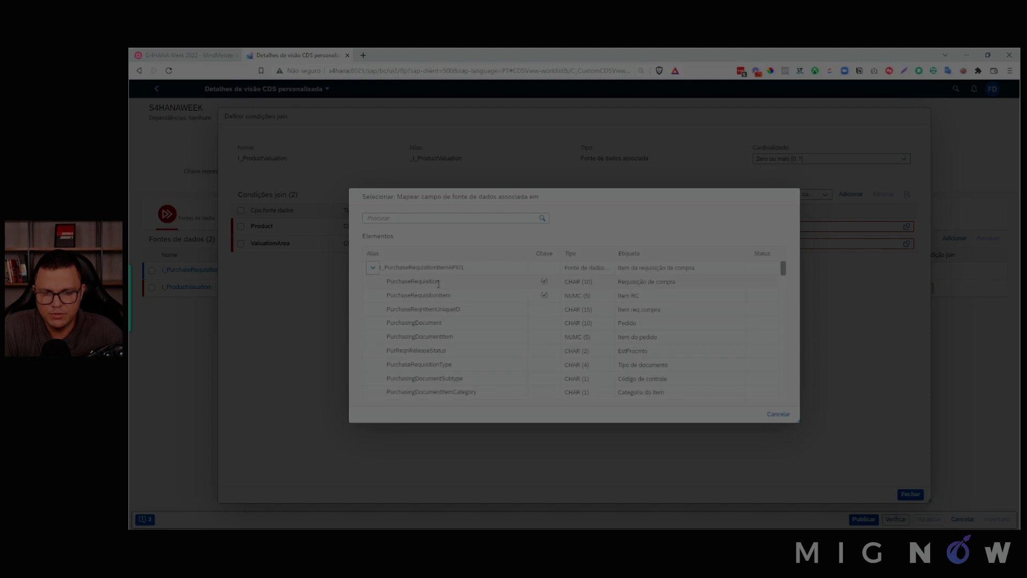
scroll(478, 337, "down", 5)
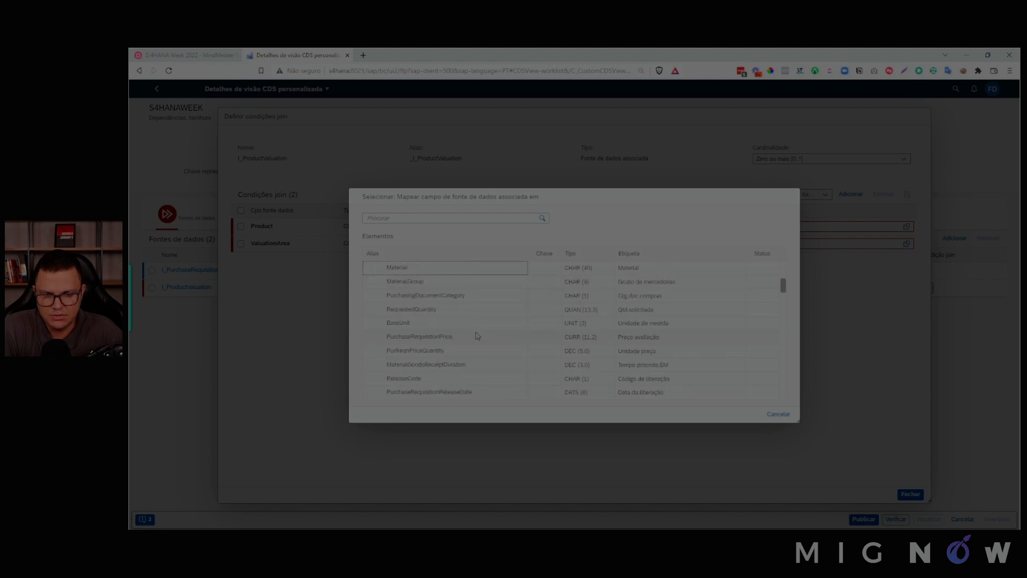
left_click(421, 273)
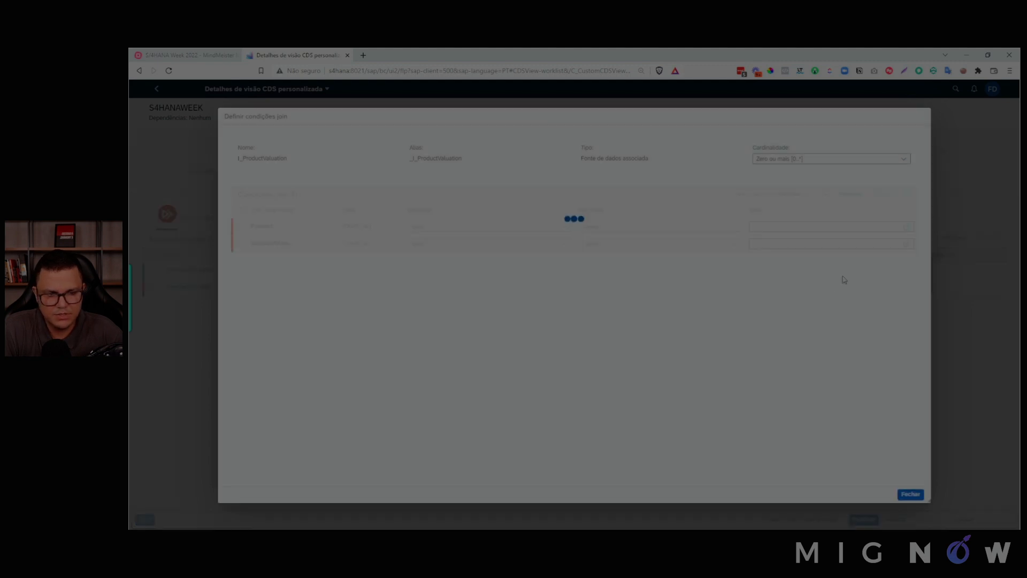
left_click(907, 244)
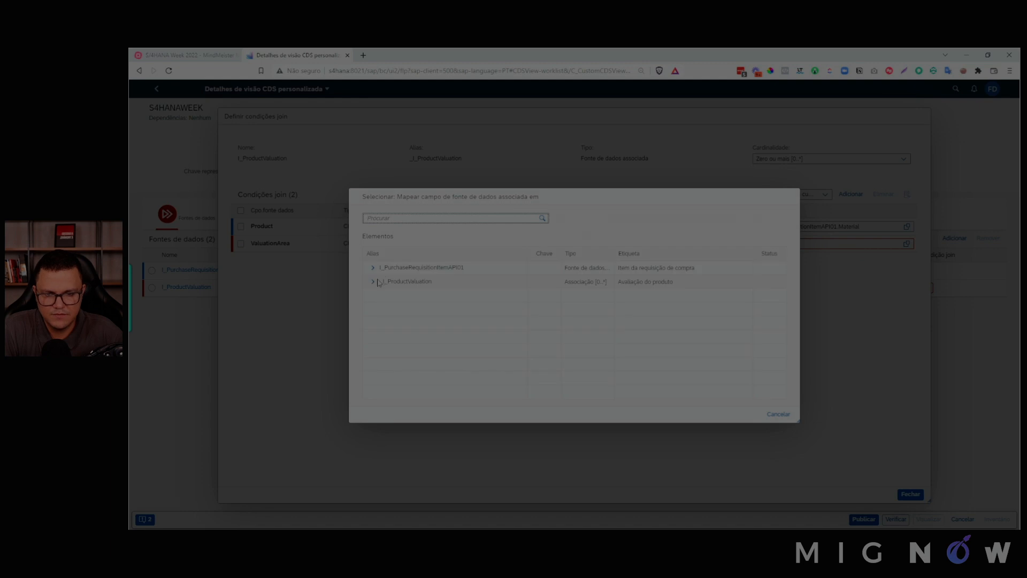
left_click(373, 267)
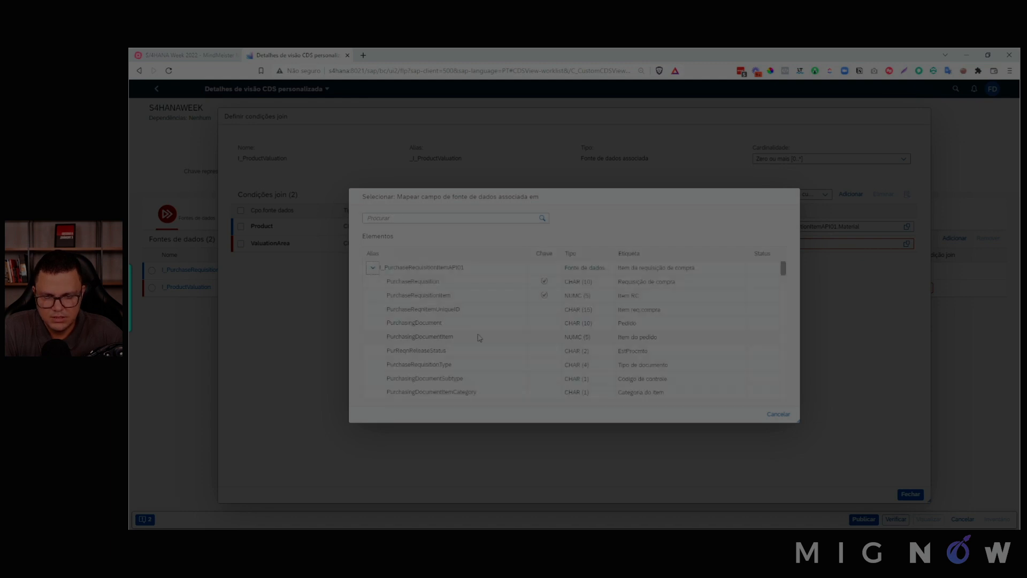
scroll(478, 337, "down", 5)
left_click(472, 350)
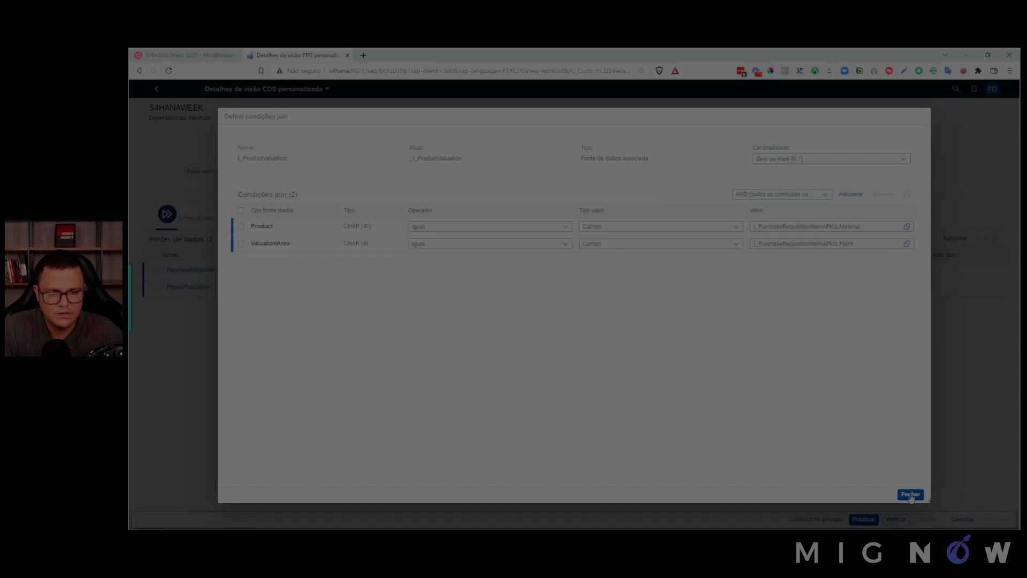
left_click(910, 494)
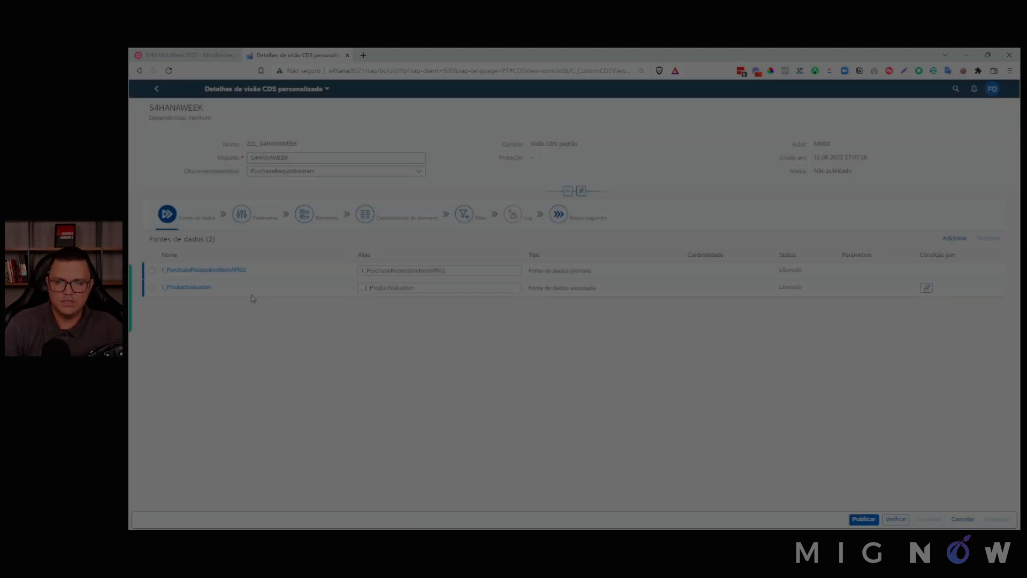
- Add PurchaseRequisitionItem, PurchaseRequisitionType, Material, ItemText, RequestedQuantity, PurchaseRequisitionPrice and PurchasingGroup as elements
left_click(259, 222)
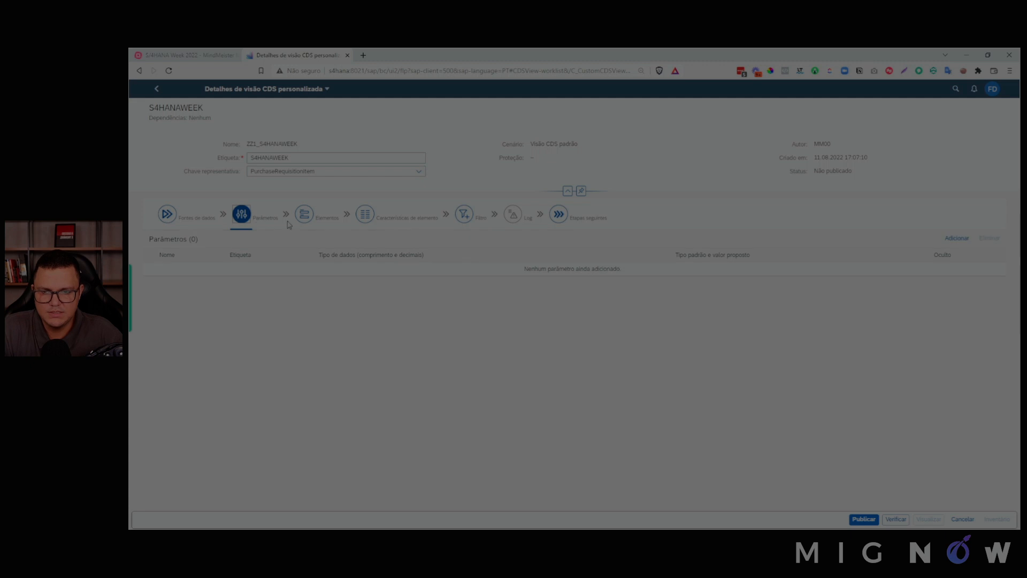
left_click(317, 220)
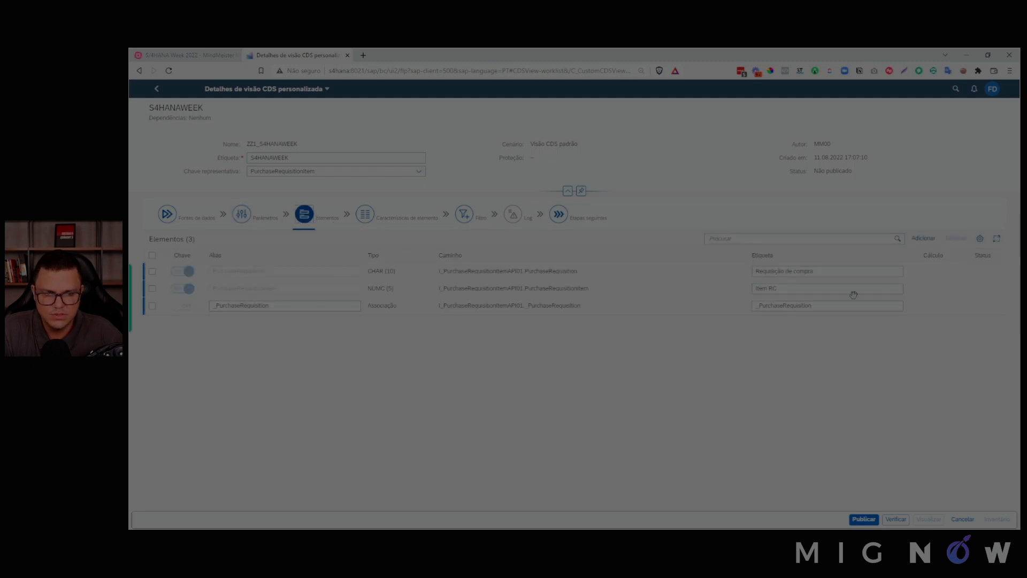
left_click(924, 239)
left_click(923, 256)
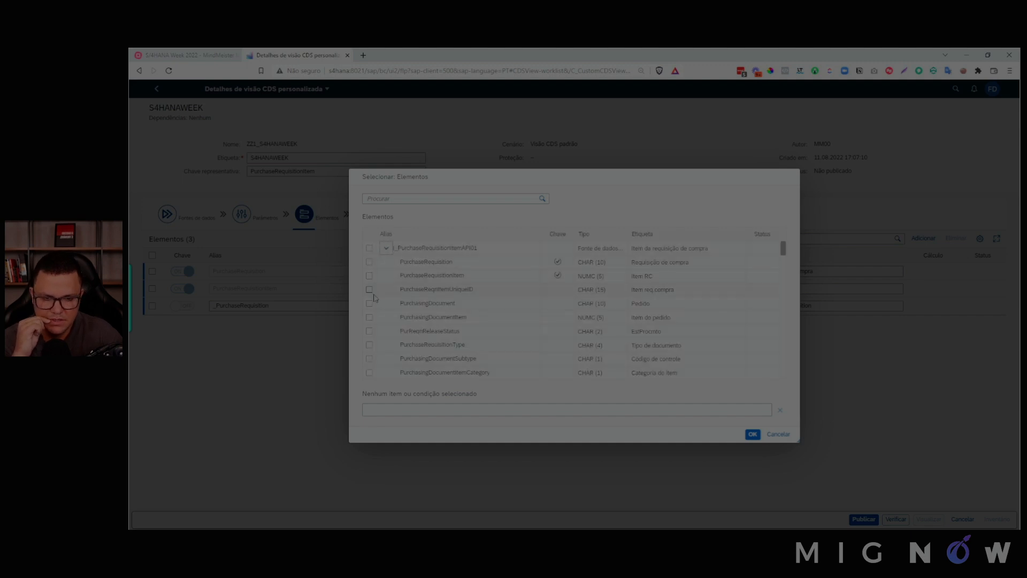
left_click(369, 277)
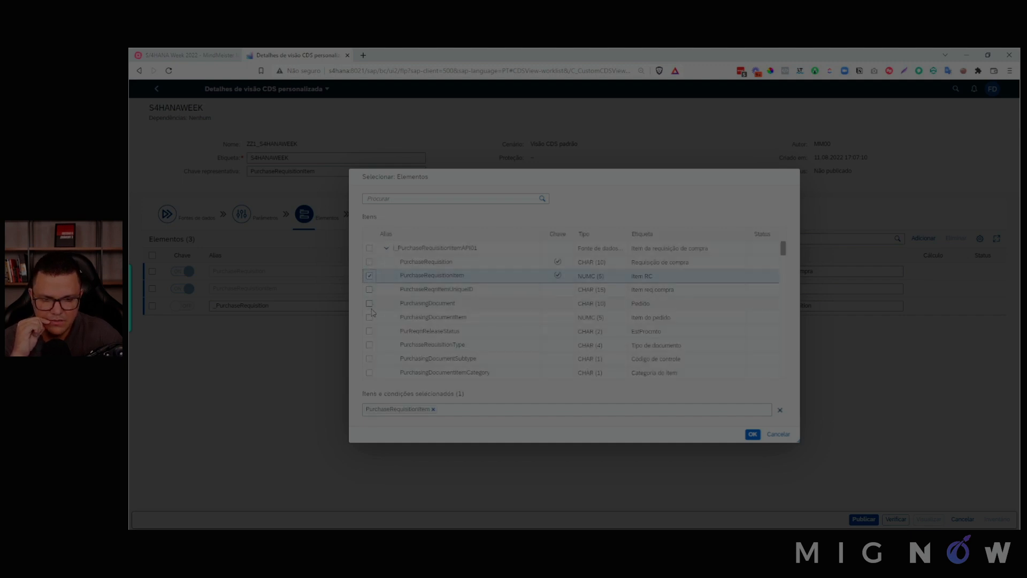
left_click(369, 346)
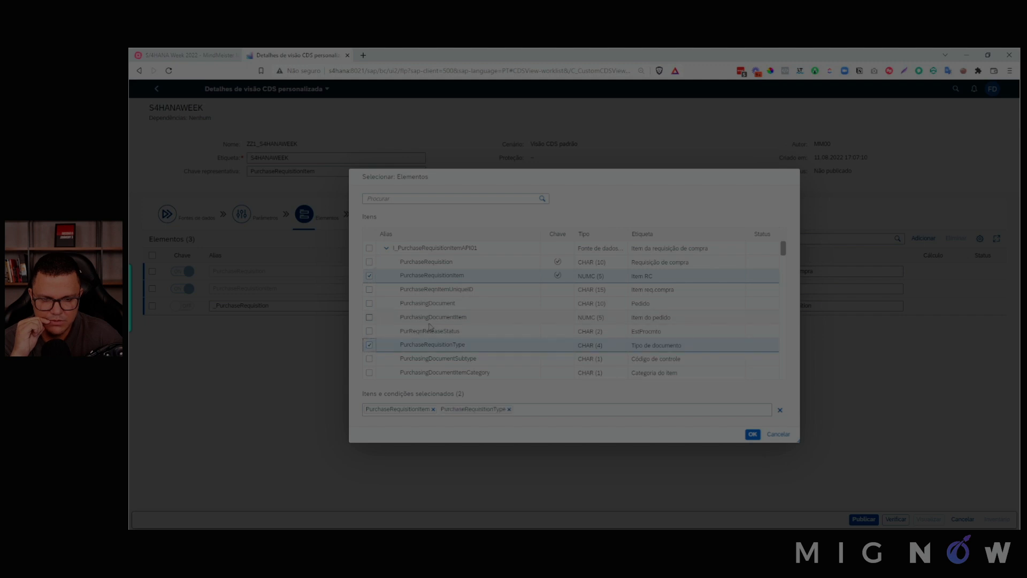
scroll(431, 326, "down", 2)
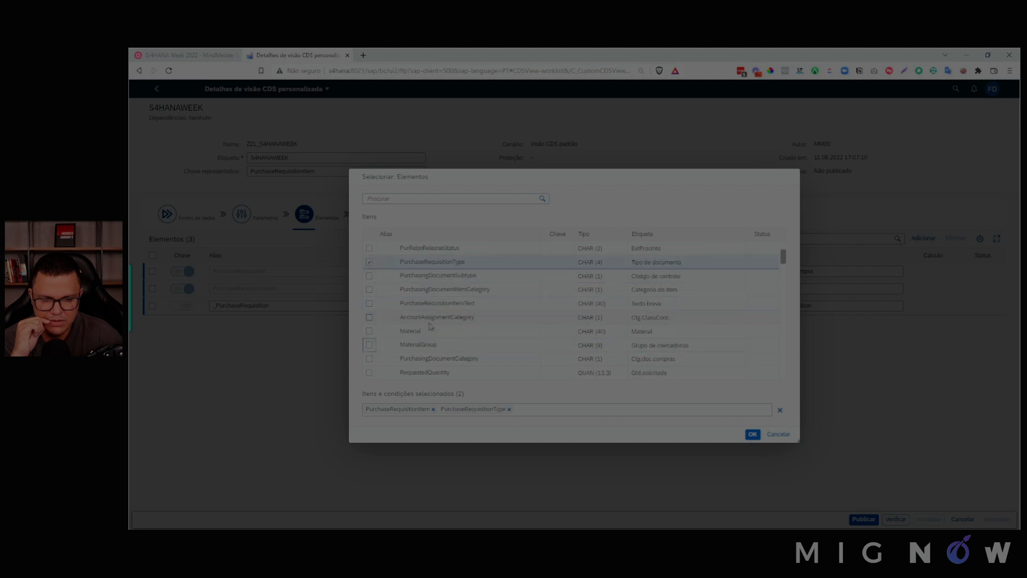
left_click(369, 331)
left_click(368, 304)
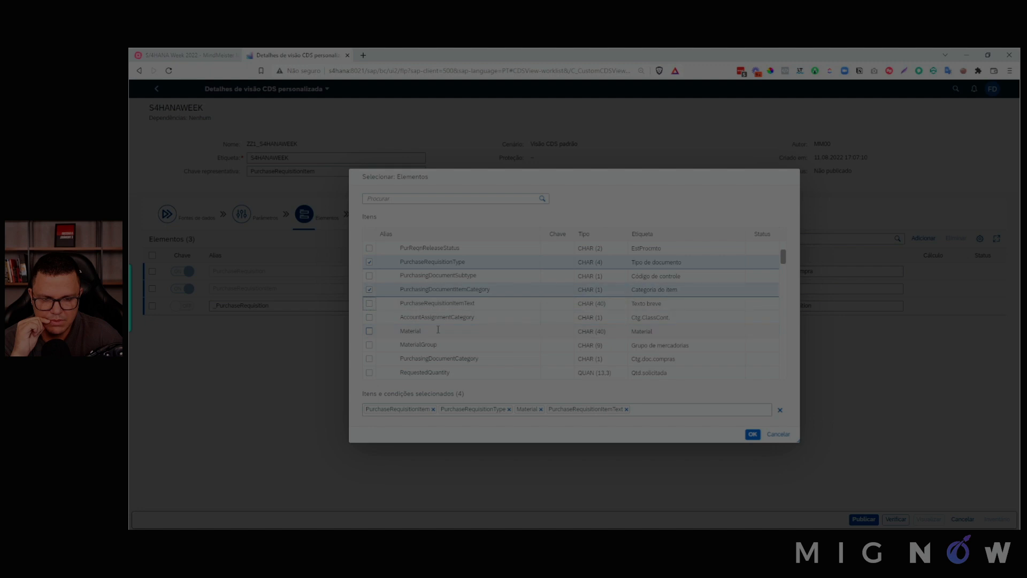
scroll(438, 330, "down", 1)
left_click(369, 332)
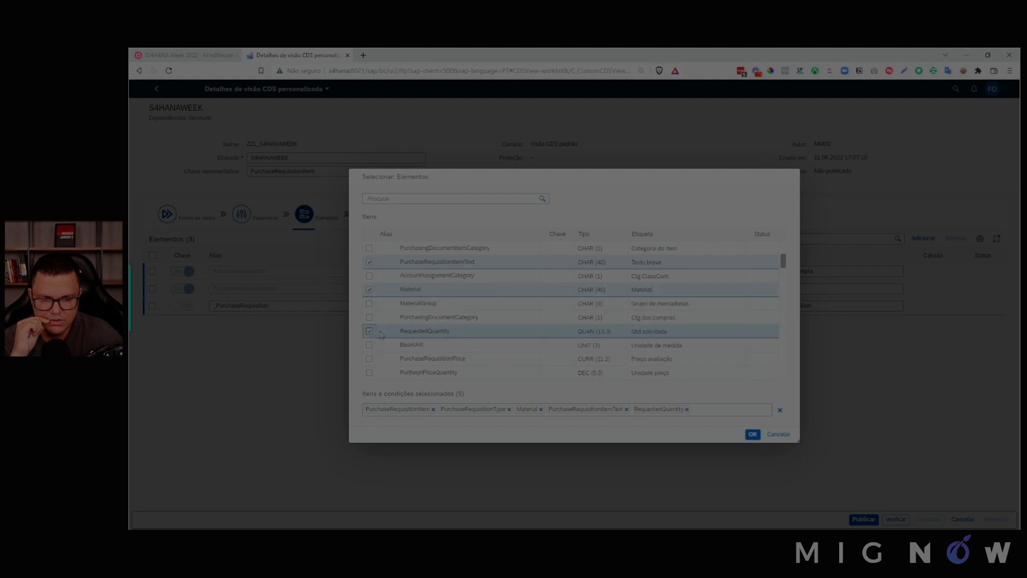
scroll(449, 341, "down", 1)
left_click(369, 317)
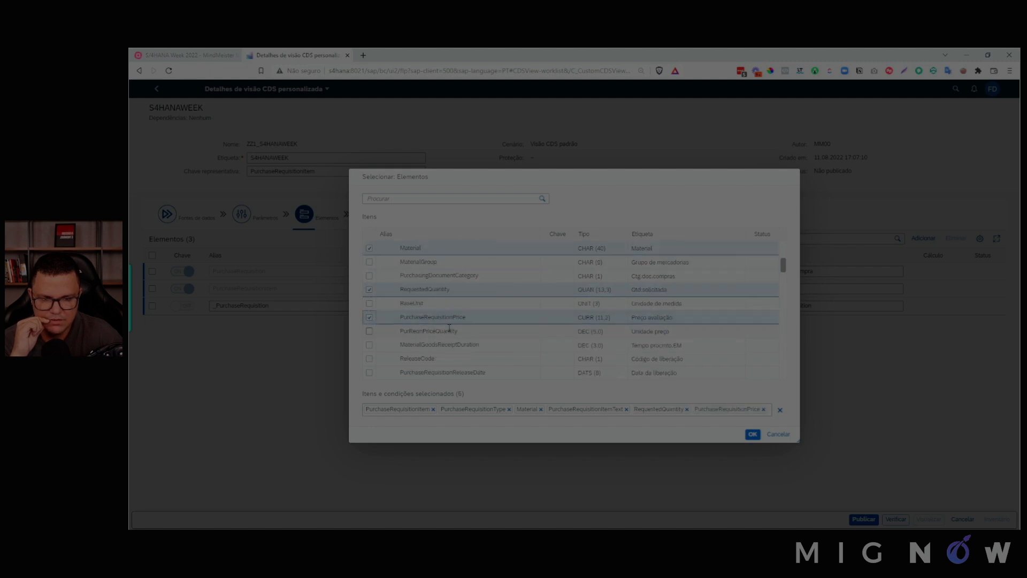
scroll(478, 343, "down", 2)
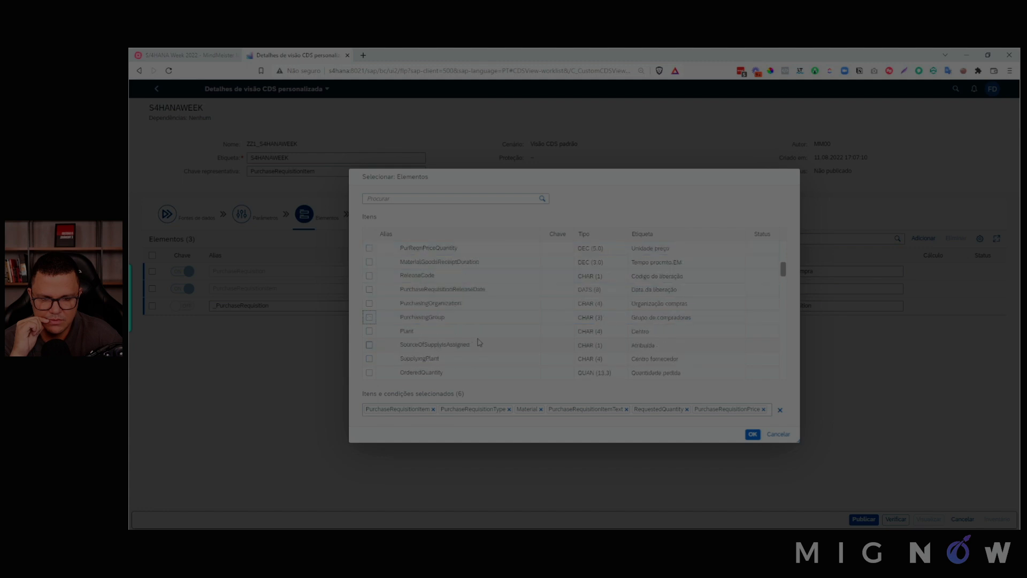
left_click(369, 318)
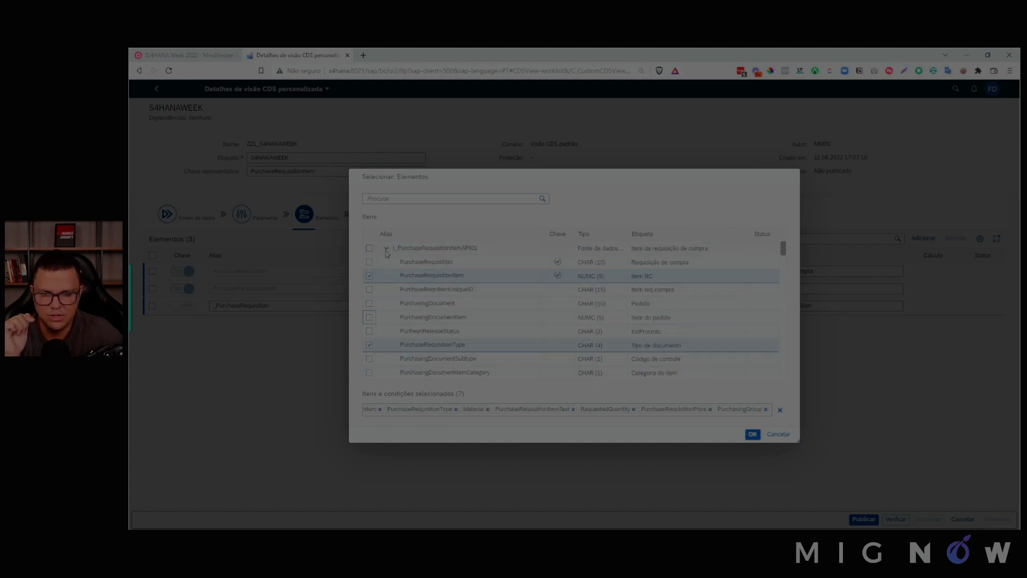
left_click(386, 247)
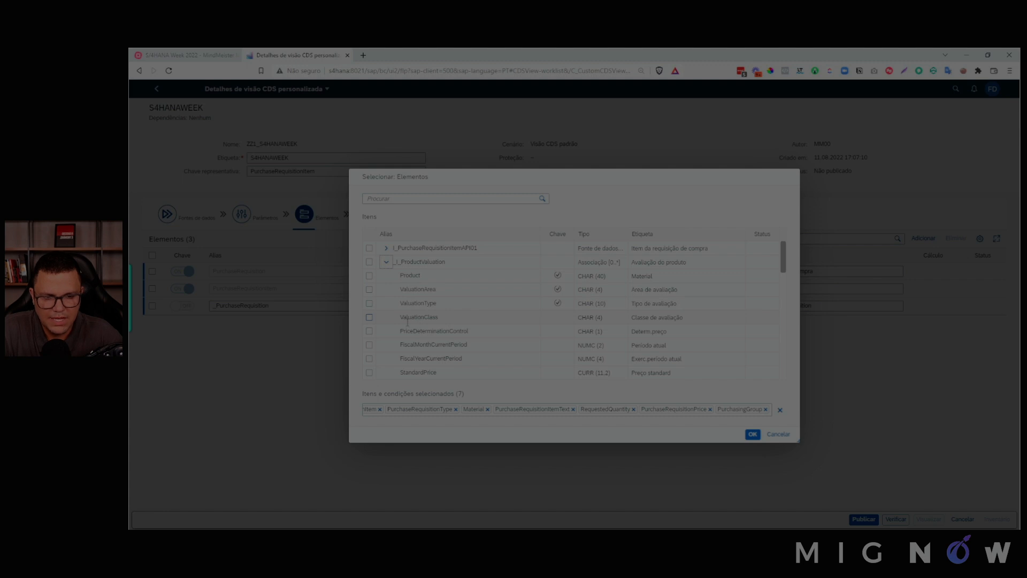
- Add ValuationClass, StandardPrice, ProductOriginType and ProductUsageType from product valuation and confirm
left_click(369, 317)
scroll(385, 345, "down", 1)
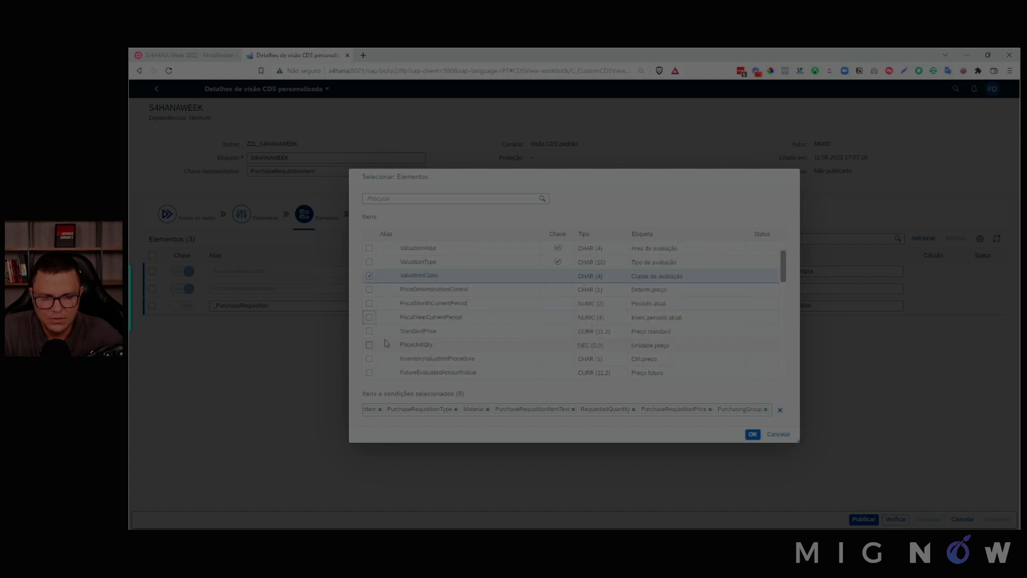
left_click(369, 331)
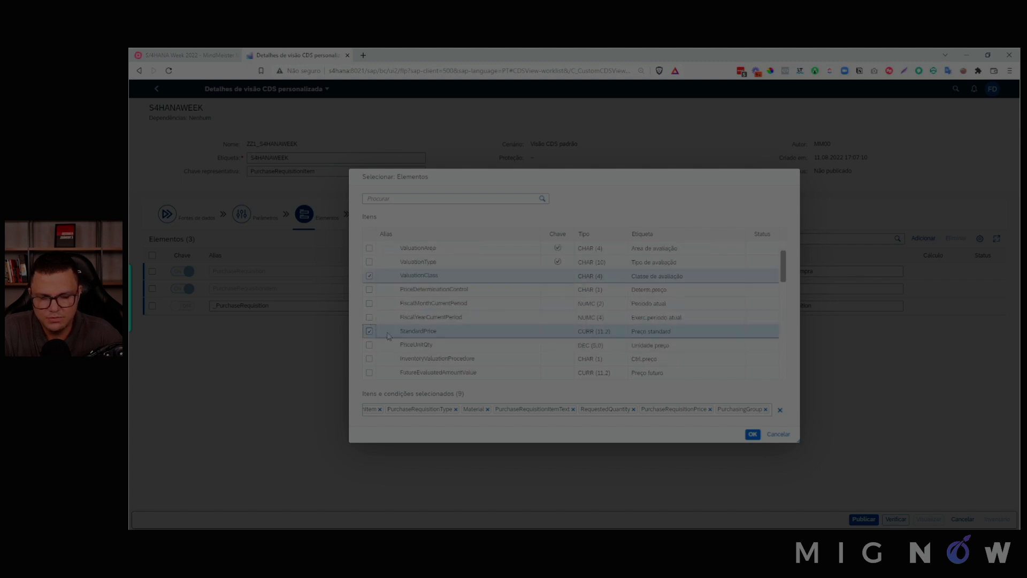
scroll(441, 333, "down", 3)
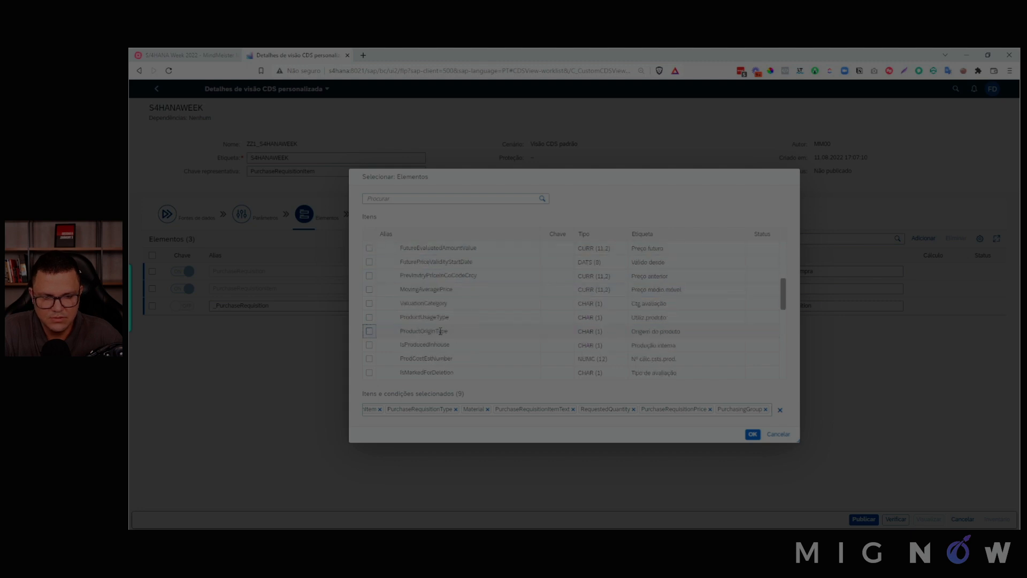
left_click(369, 331)
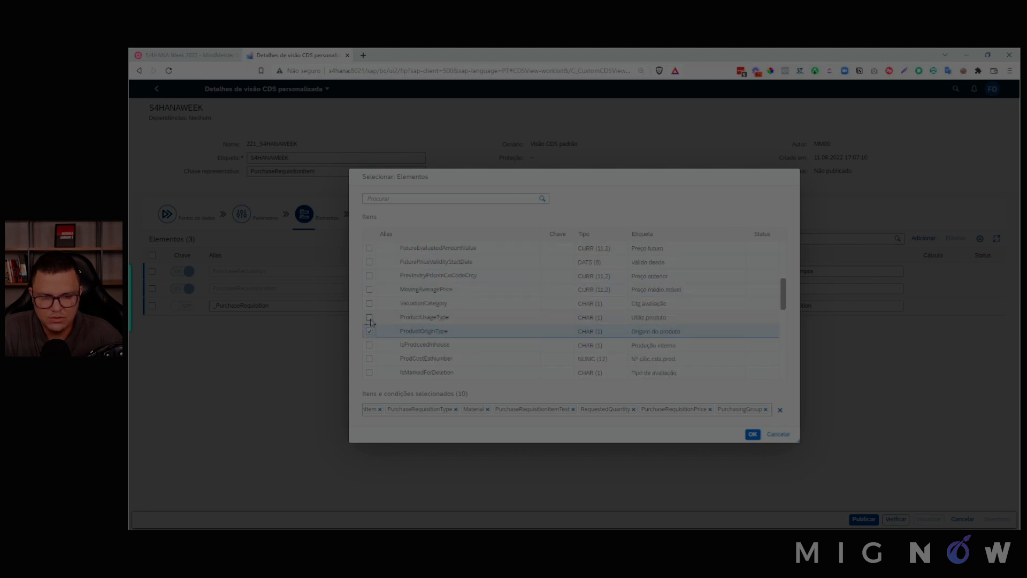
left_click(369, 317)
scroll(640, 317, "down", 2)
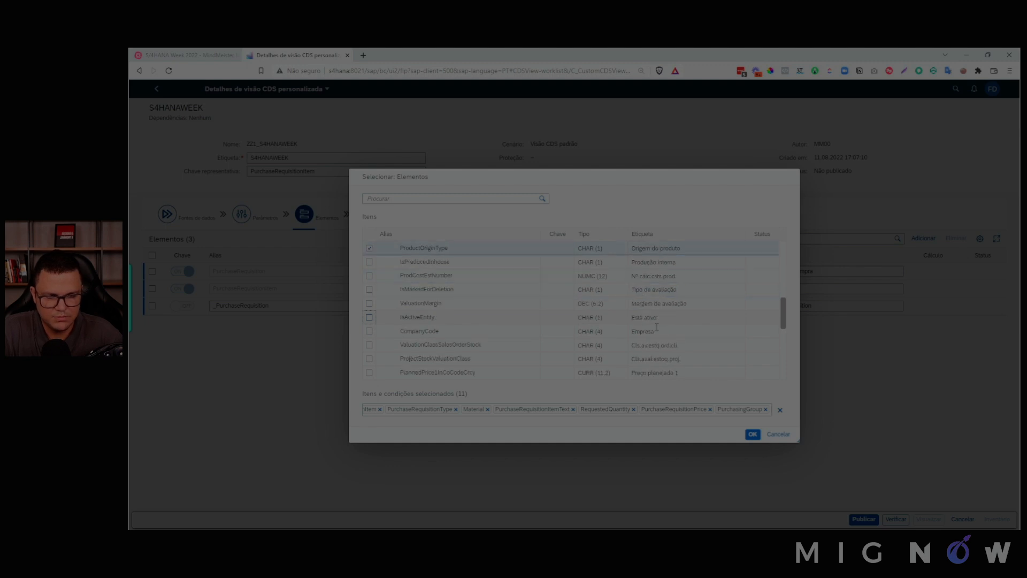
left_click(752, 435)
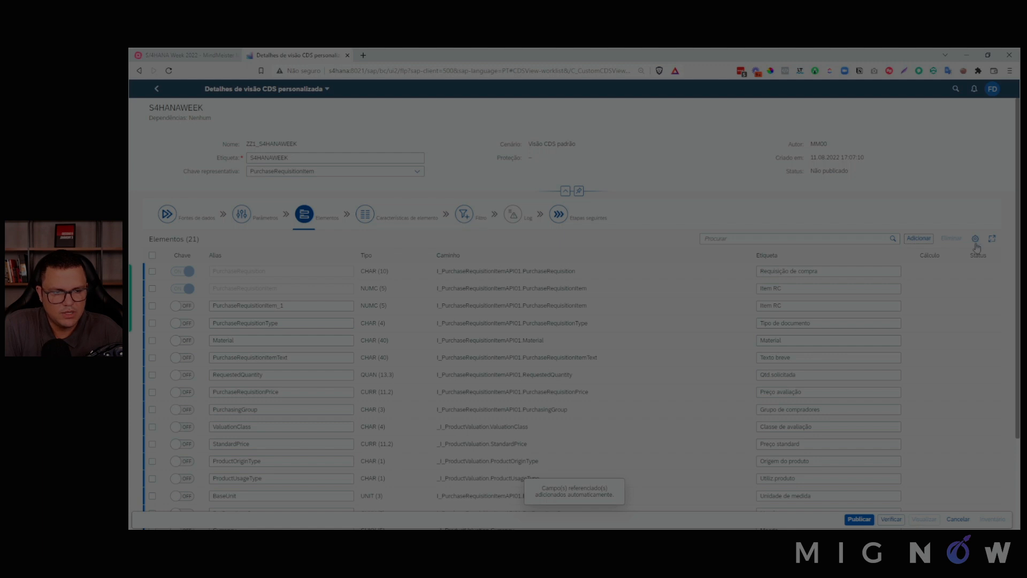
left_click(382, 221)
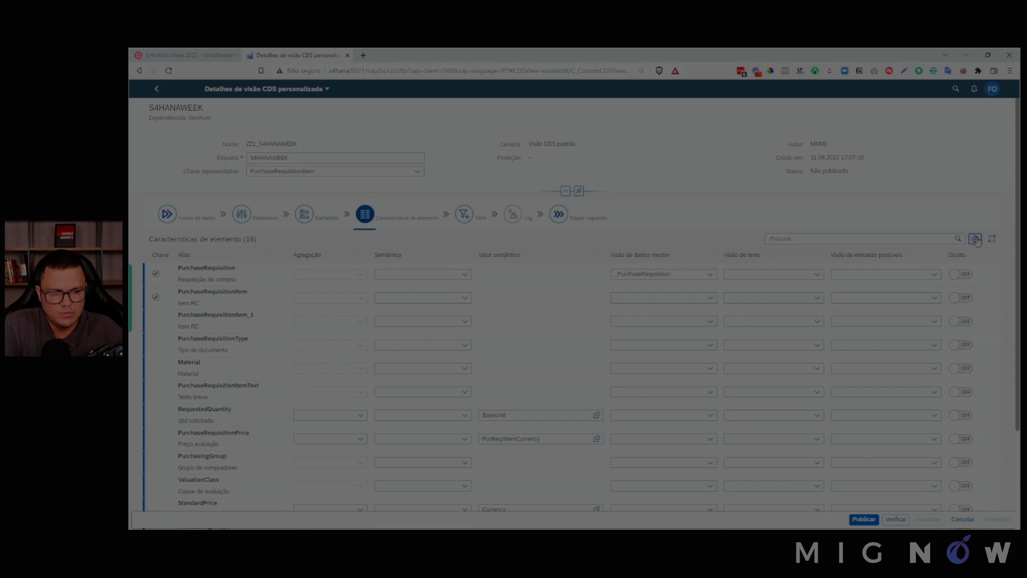
- Show the Tipo filtro column and set Material's filter type to Intervalo
left_click(975, 239)
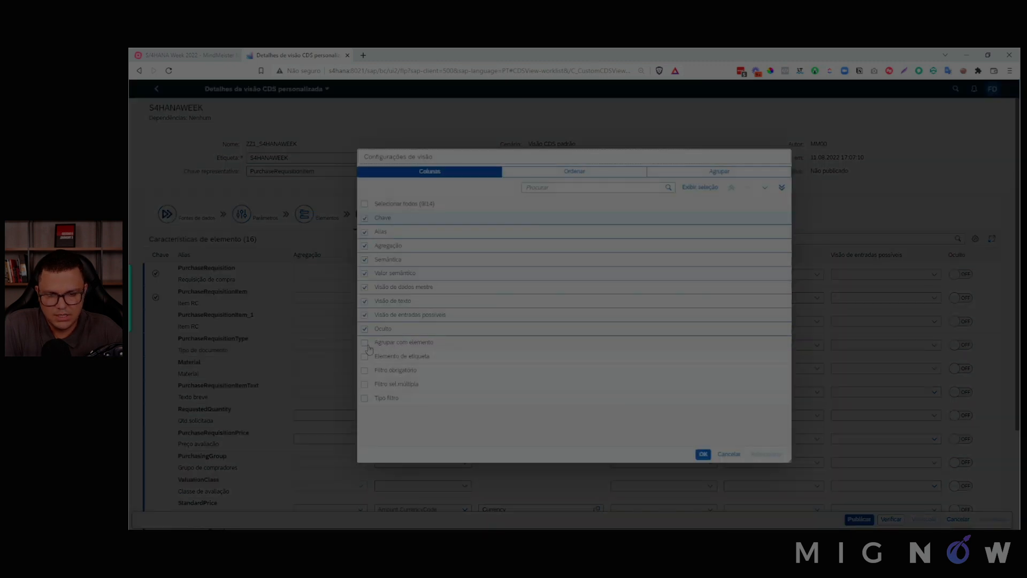
left_click(364, 398)
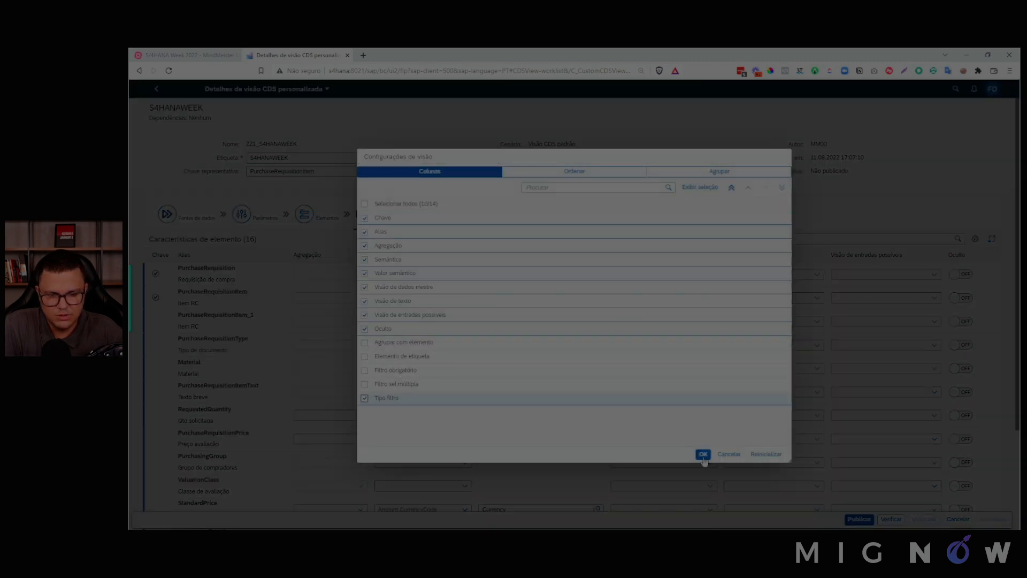
left_click(702, 454)
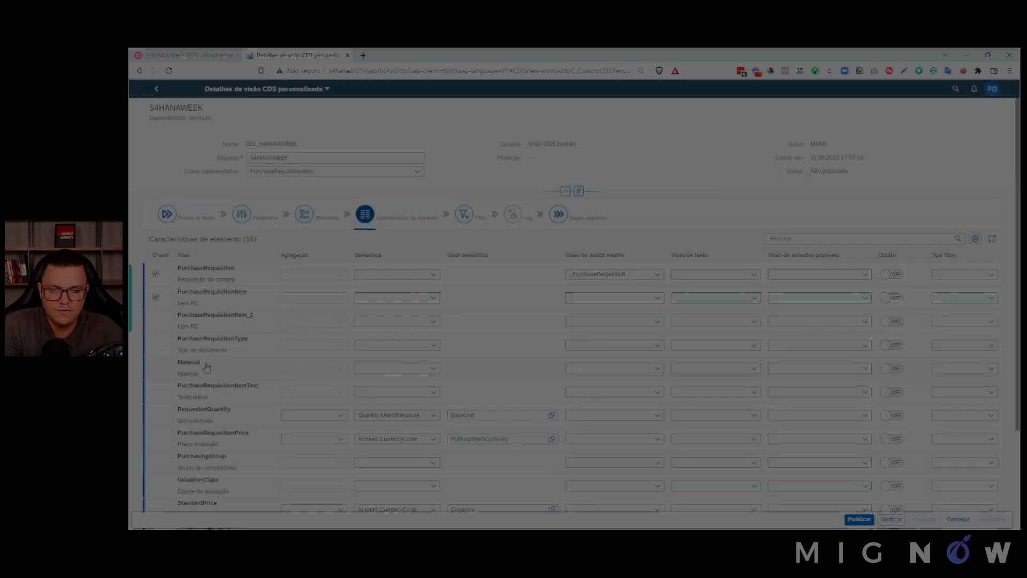
left_click(991, 368)
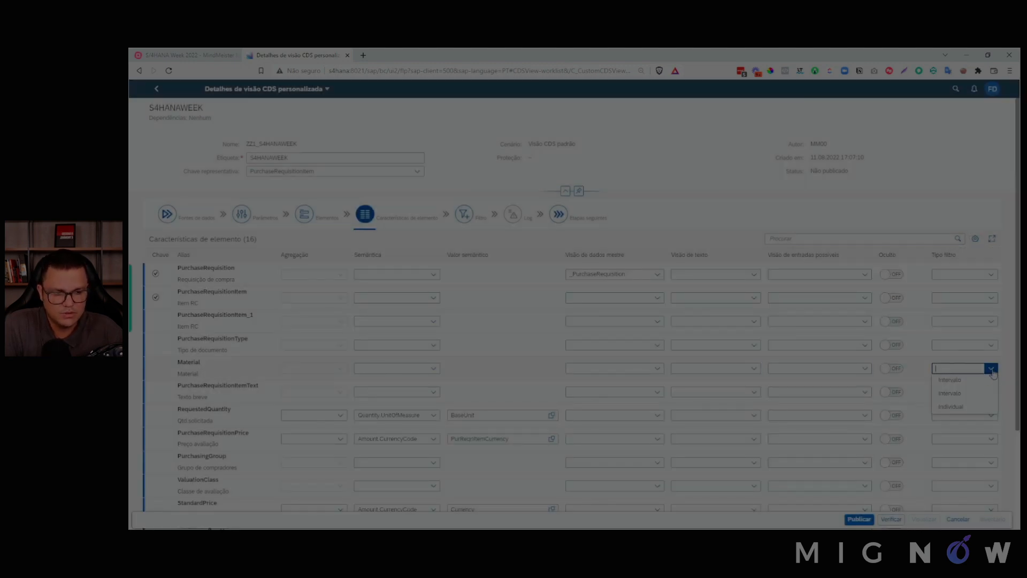
left_click(971, 396)
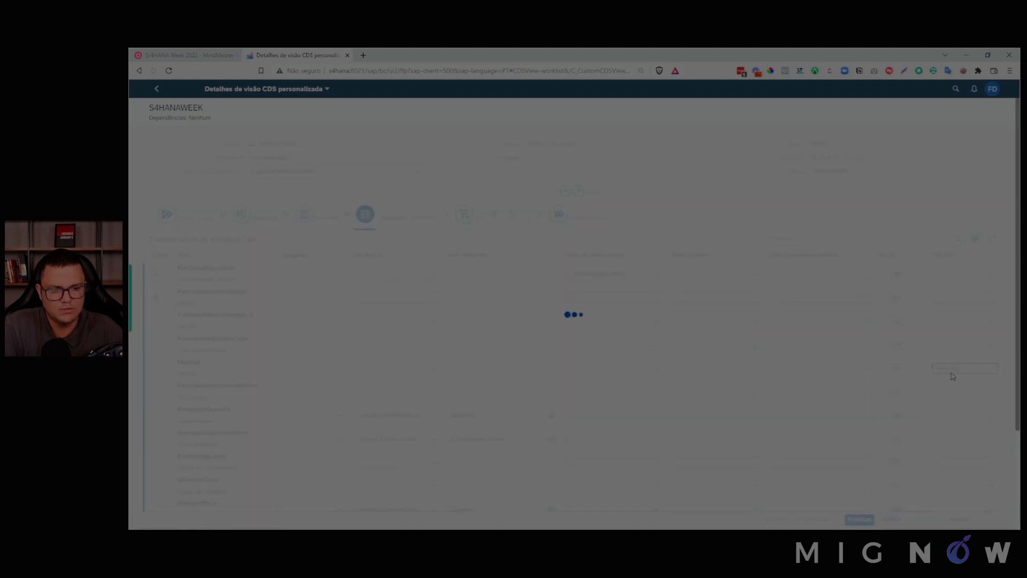
- Add a filter condition on CreatedByUser, found by searching 'CREAT' in the requisition item fields
left_click(464, 215)
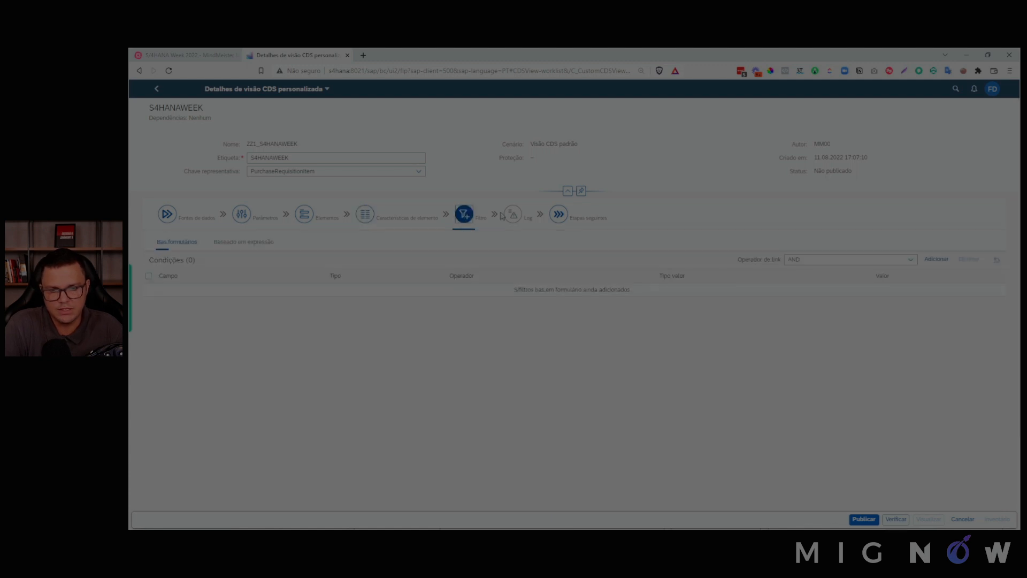
left_click(936, 259)
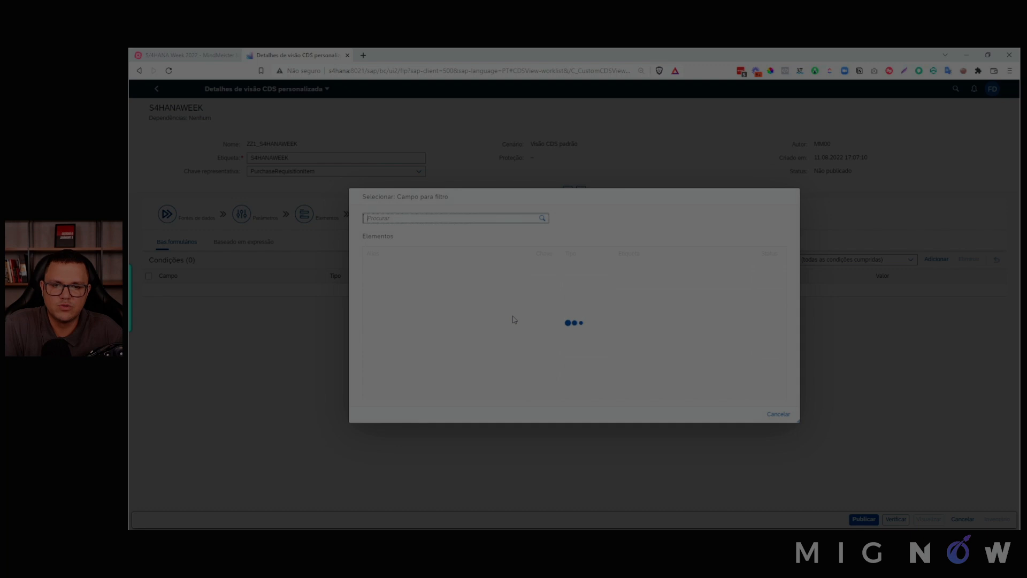
left_click(373, 268)
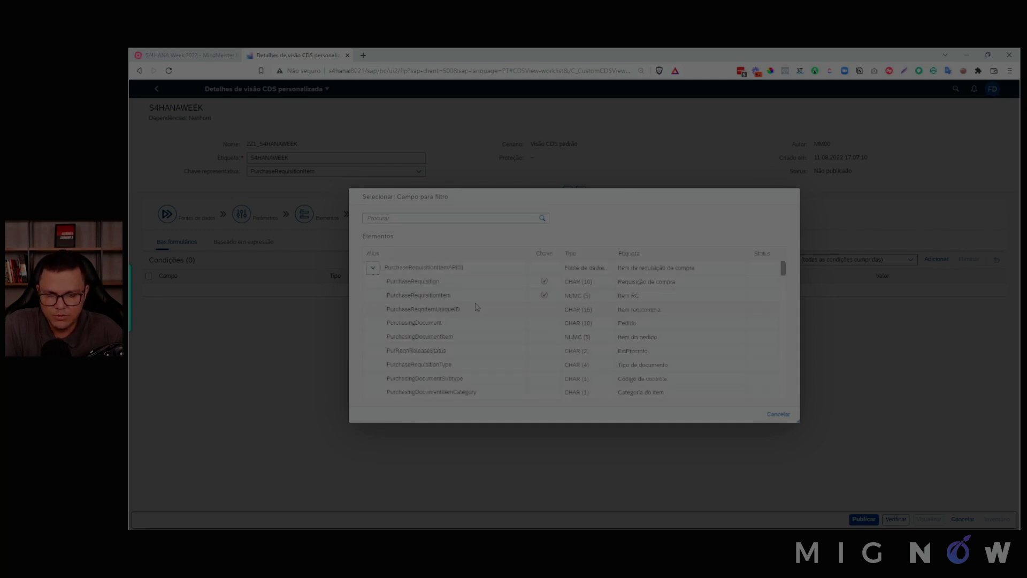
scroll(477, 307, "down", 5)
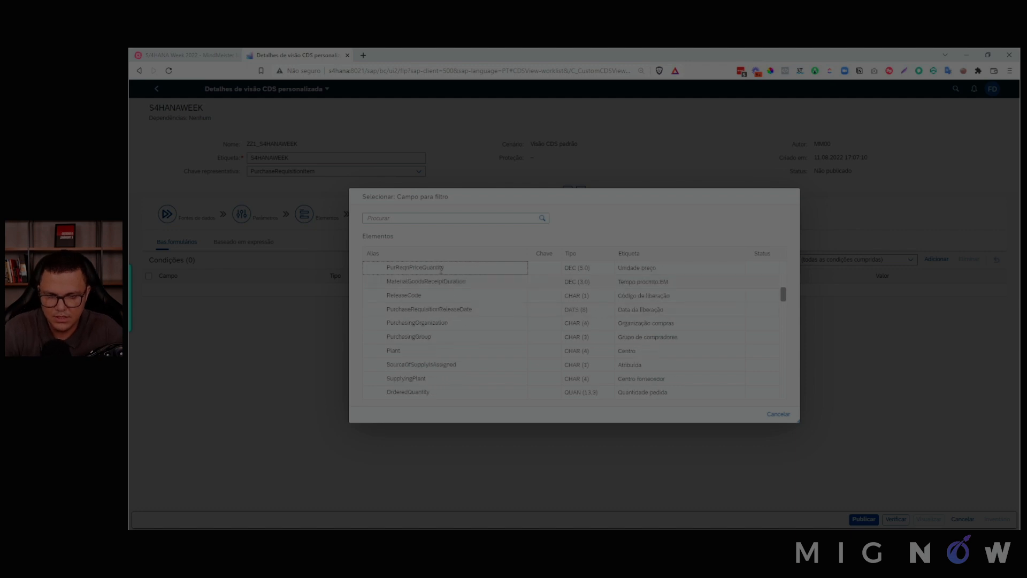
left_click(425, 220)
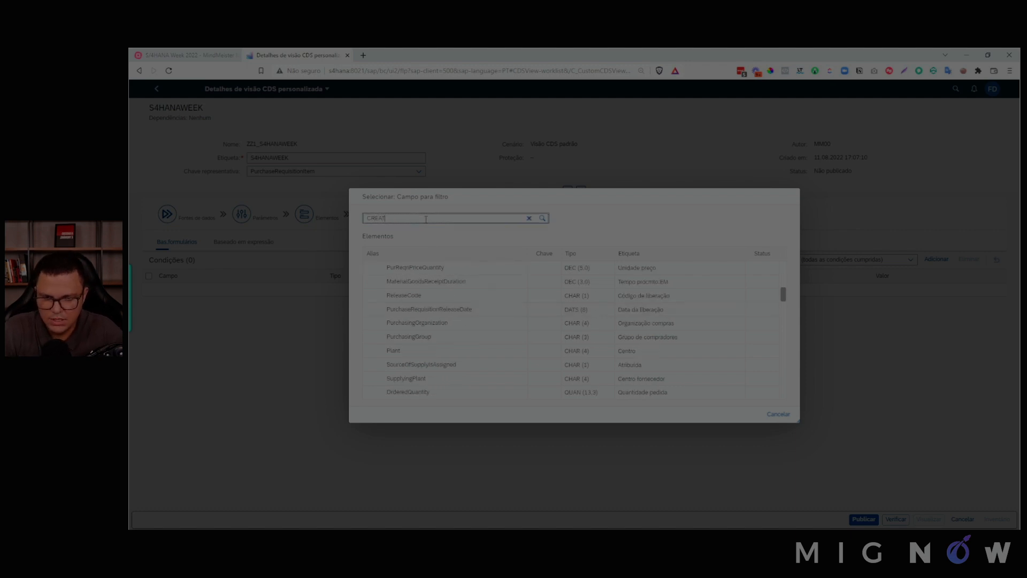
type("CREAT")
key("Return")
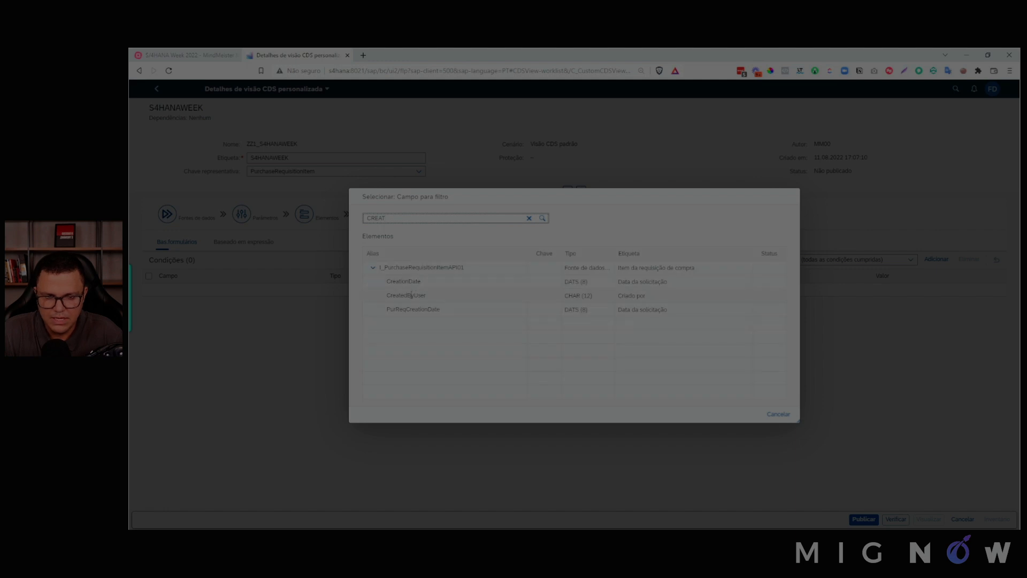
left_click(410, 296)
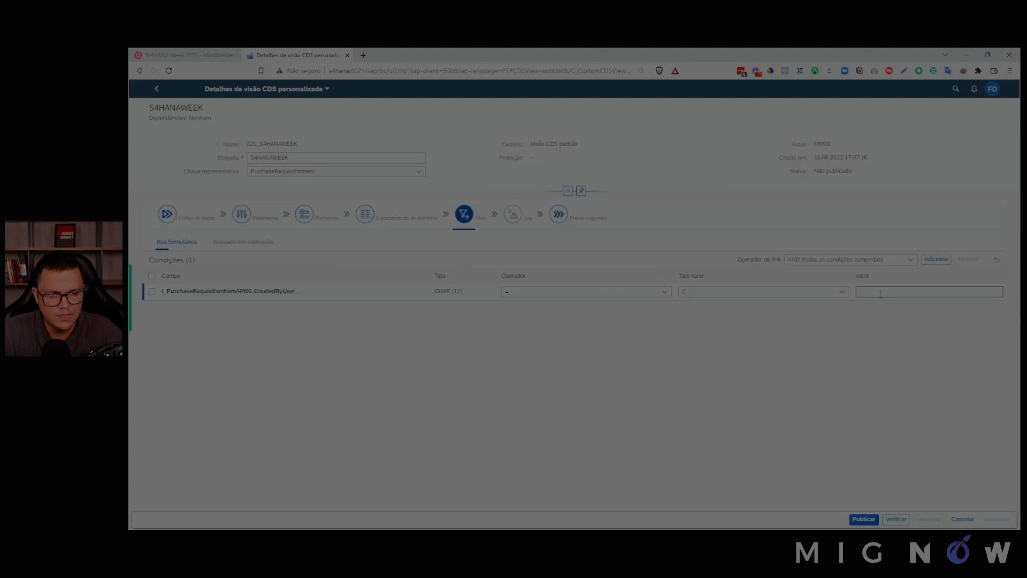
- Set the CreatedByUser filter to session variable Usuário de sistema and publish the view
left_click(839, 295)
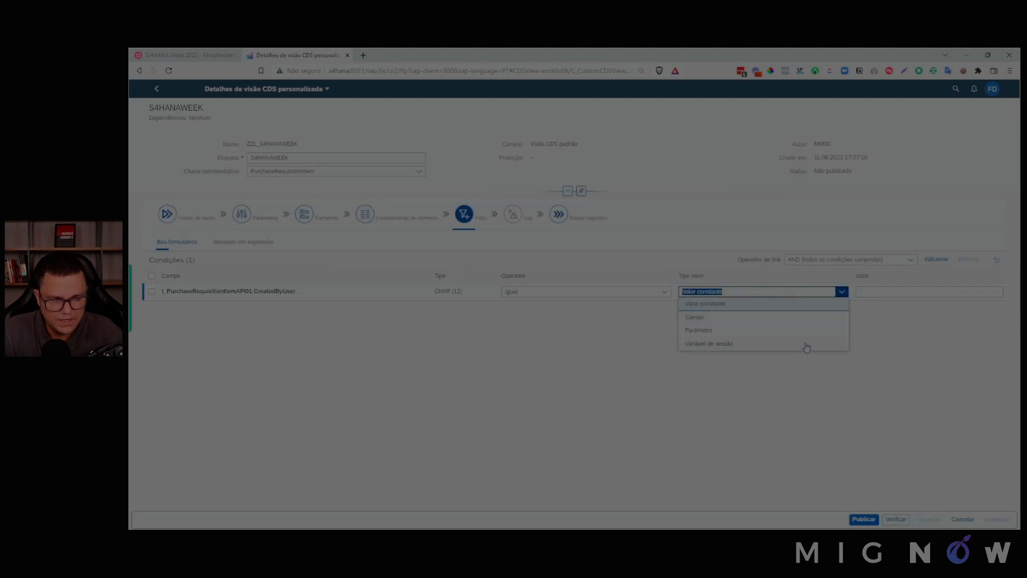
left_click(805, 344)
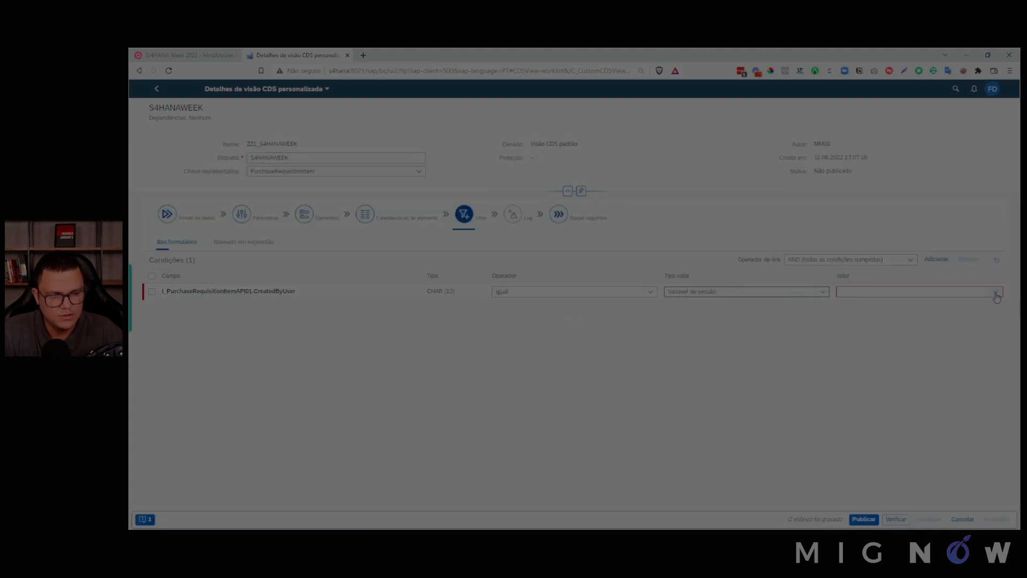
left_click(994, 292)
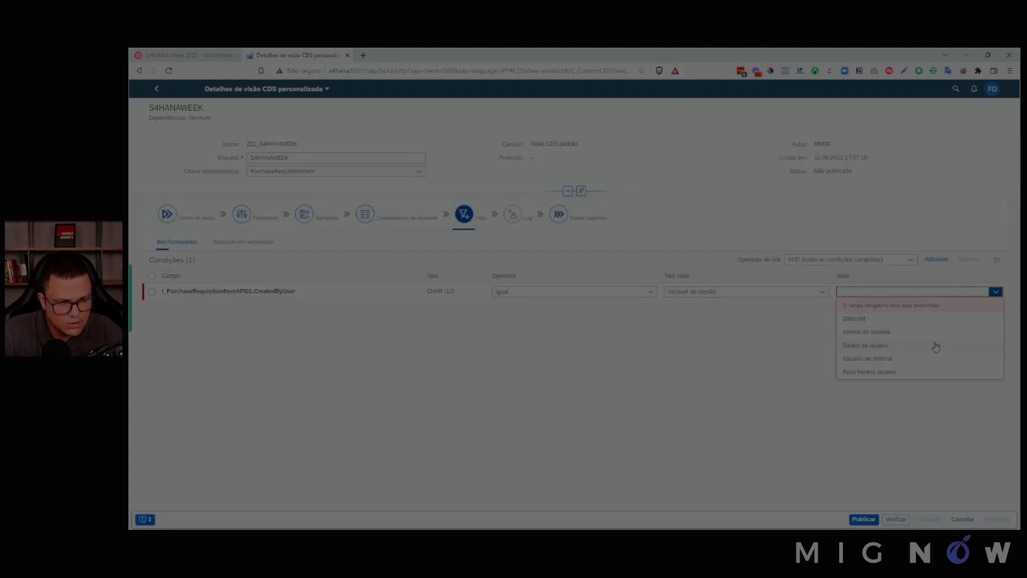
left_click(931, 359)
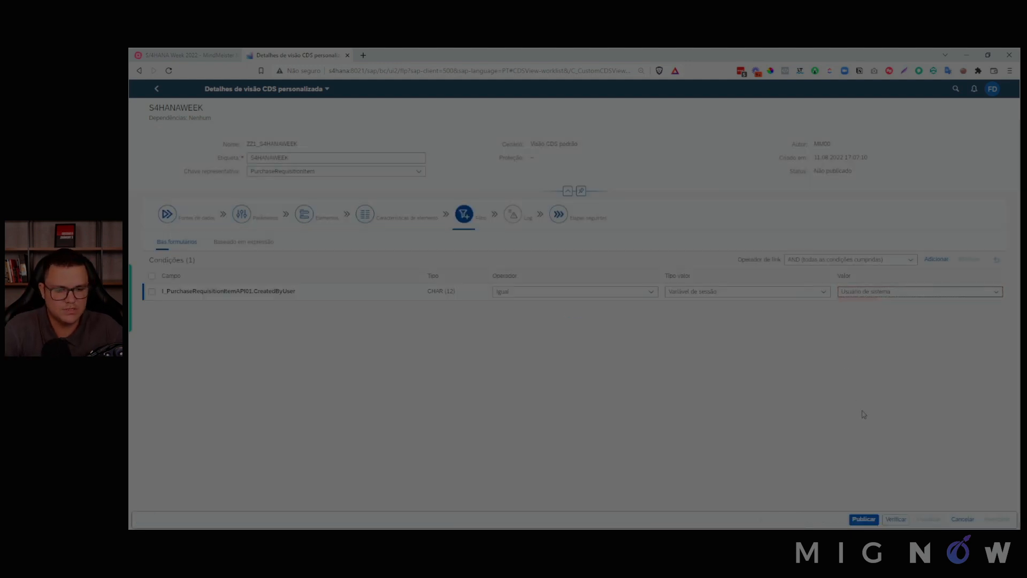
left_click(859, 520)
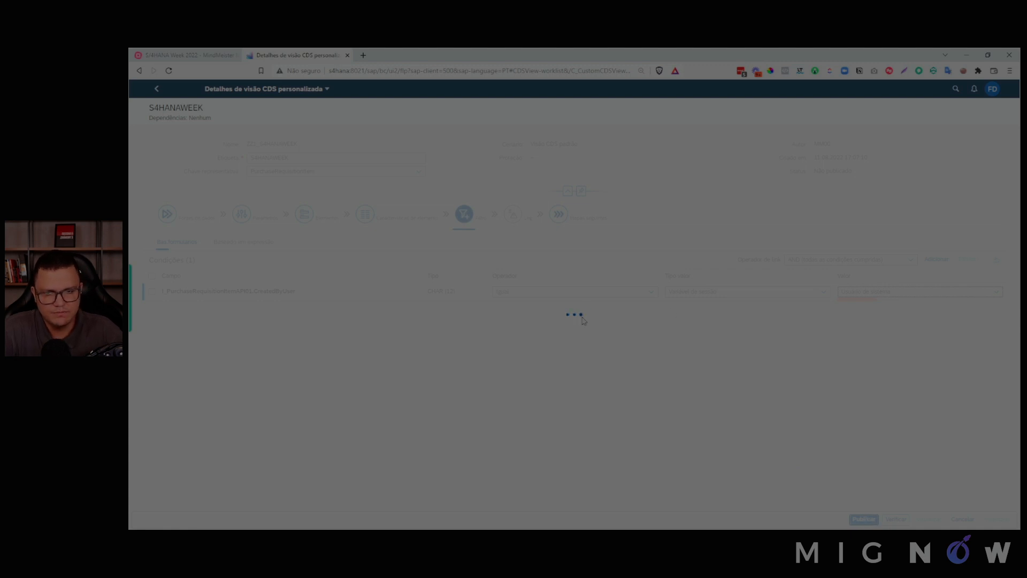
- In the mind map, select the I_PurchaseRequisitionItemAPI01 and I_ProductValuation nodes
left_click(192, 54)
left_click(506, 182)
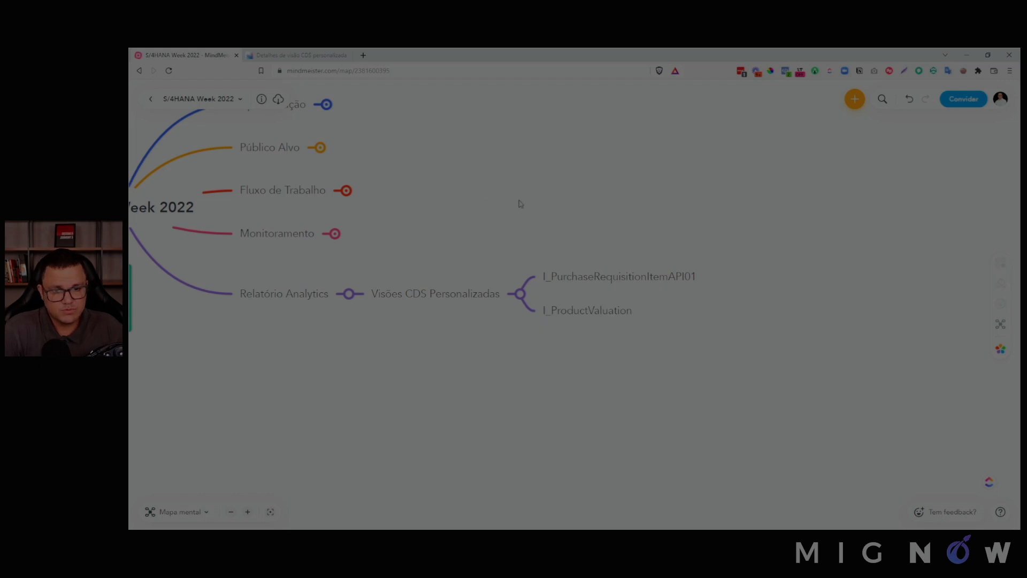
left_click(599, 279)
left_click(595, 311)
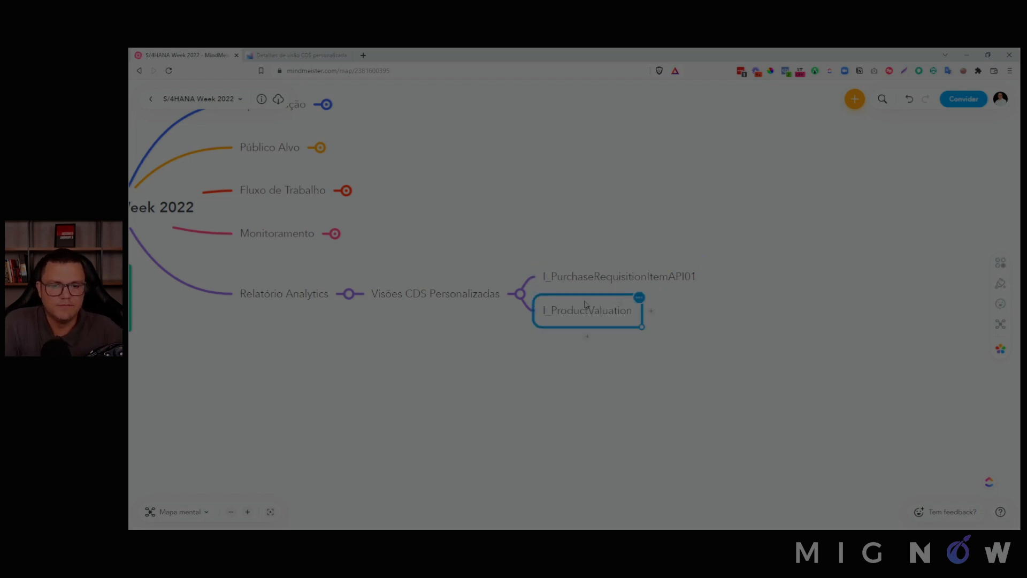
left_click(330, 57)
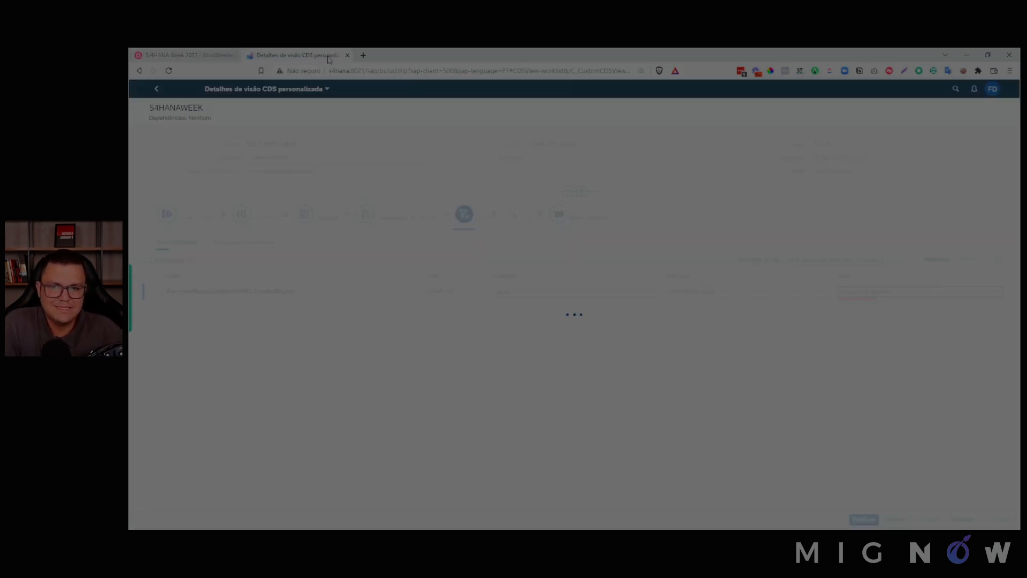
left_click(192, 55)
- Point out both CDS view nodes again, shift the map, and return to the SAP tab
left_click(582, 283)
left_click(589, 311)
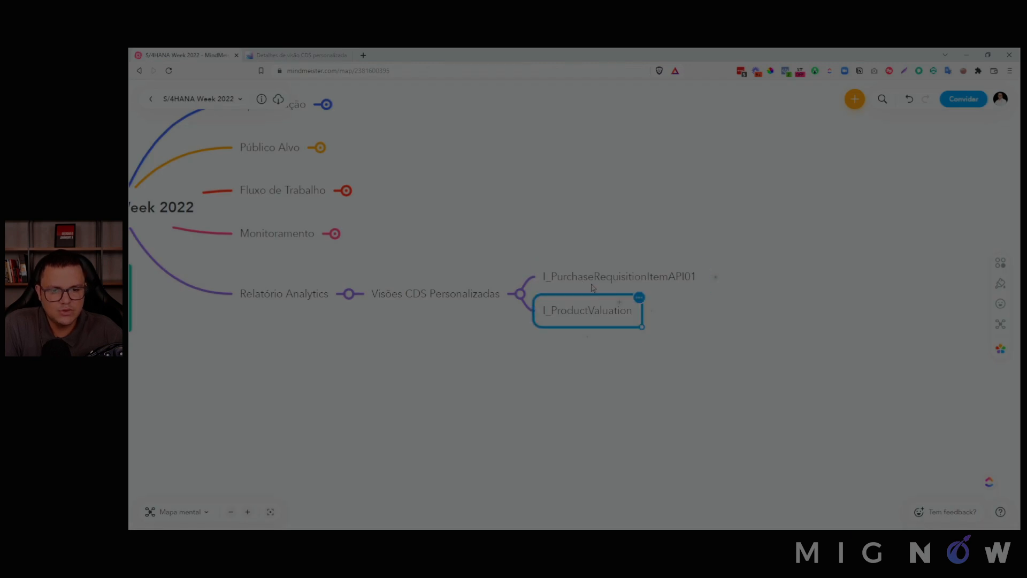
left_click(593, 284)
left_click(598, 313)
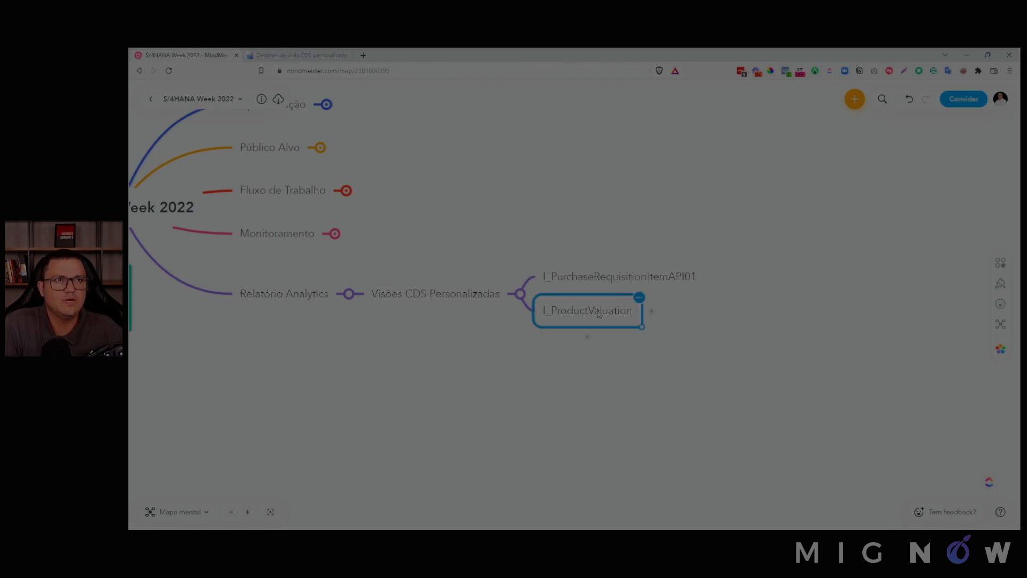
left_click(597, 283)
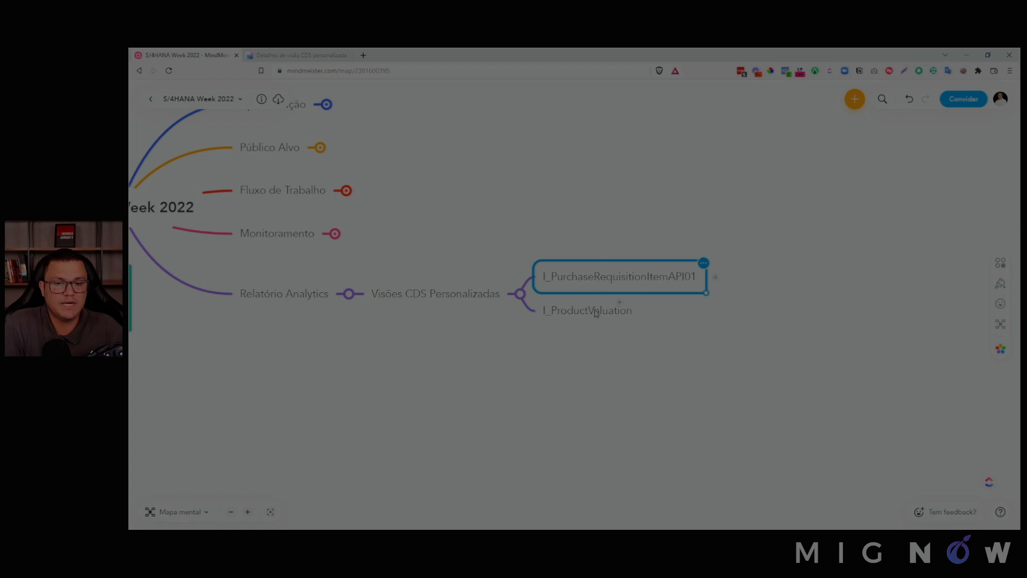
left_click(596, 303)
left_click(597, 286)
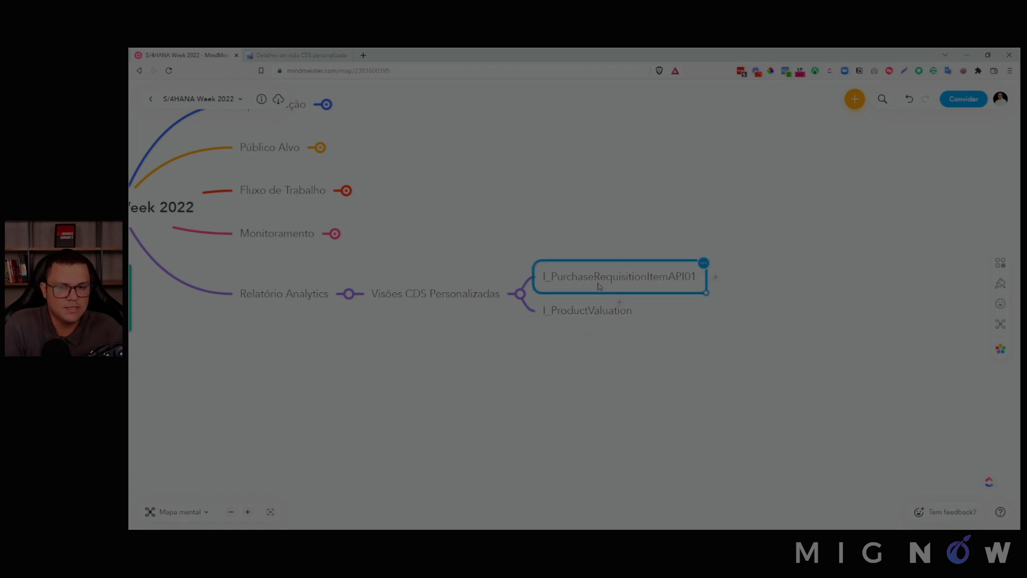
left_click_drag(564, 230, 619, 240)
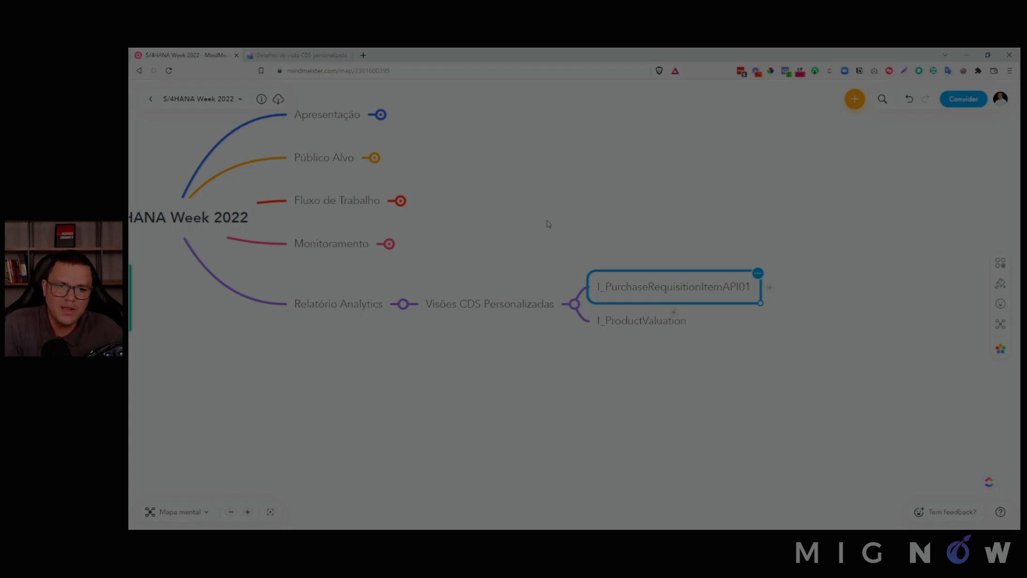
left_click(530, 303)
left_click(639, 320)
left_click(638, 291)
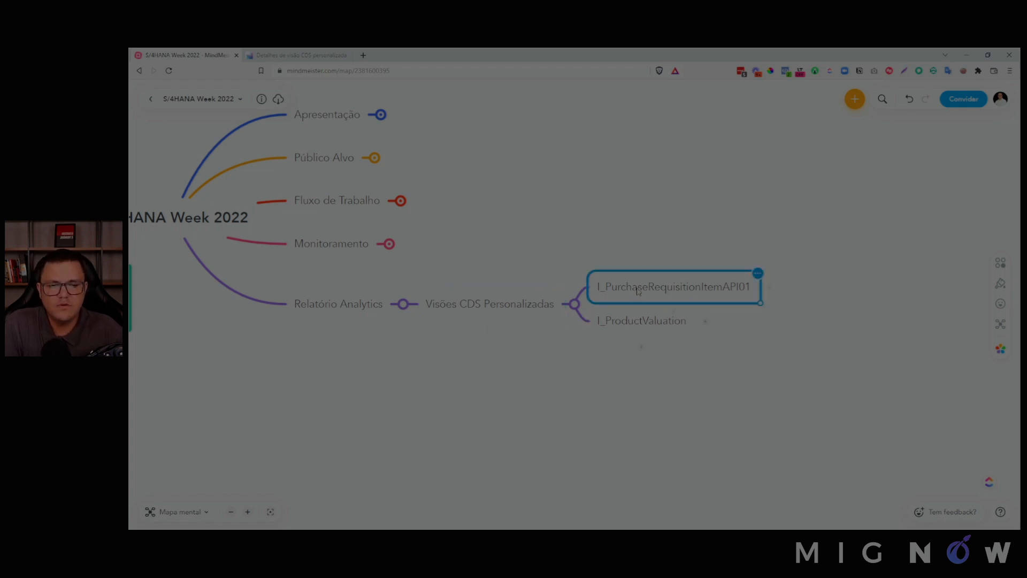
left_click(297, 54)
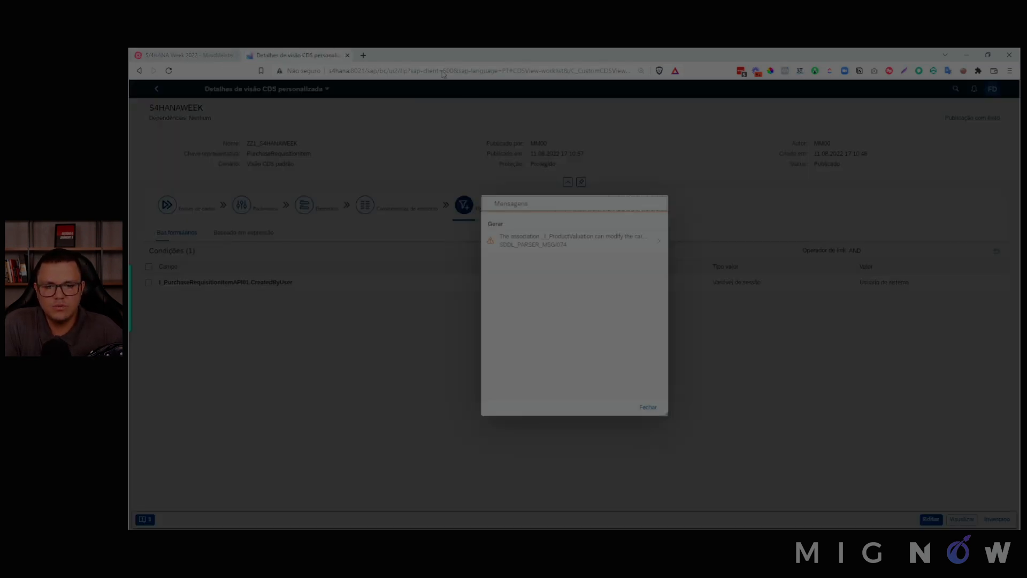
- Close the Mensagens warnings and open the view's Visualizar data preview
left_click(646, 407)
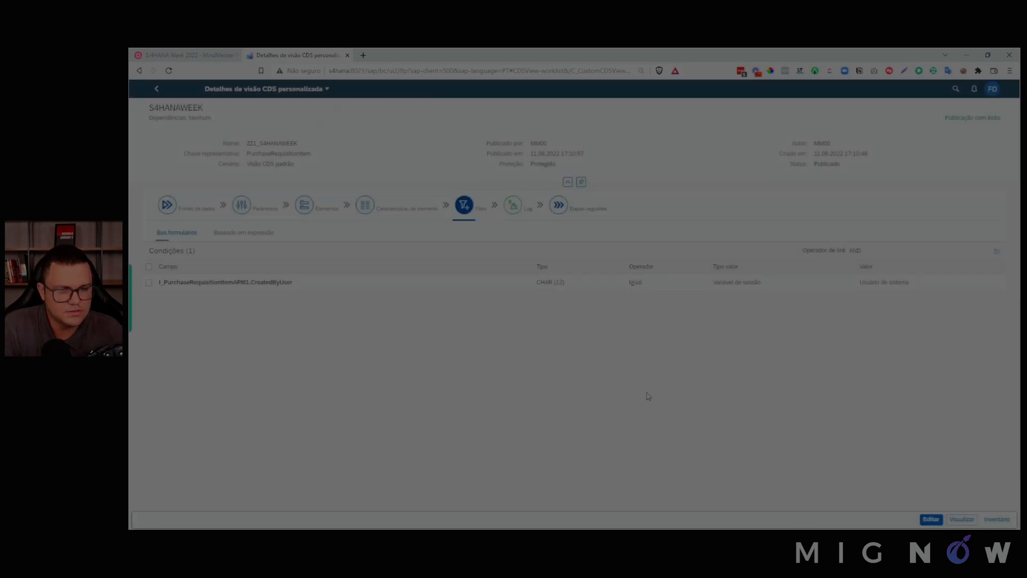
left_click(961, 521)
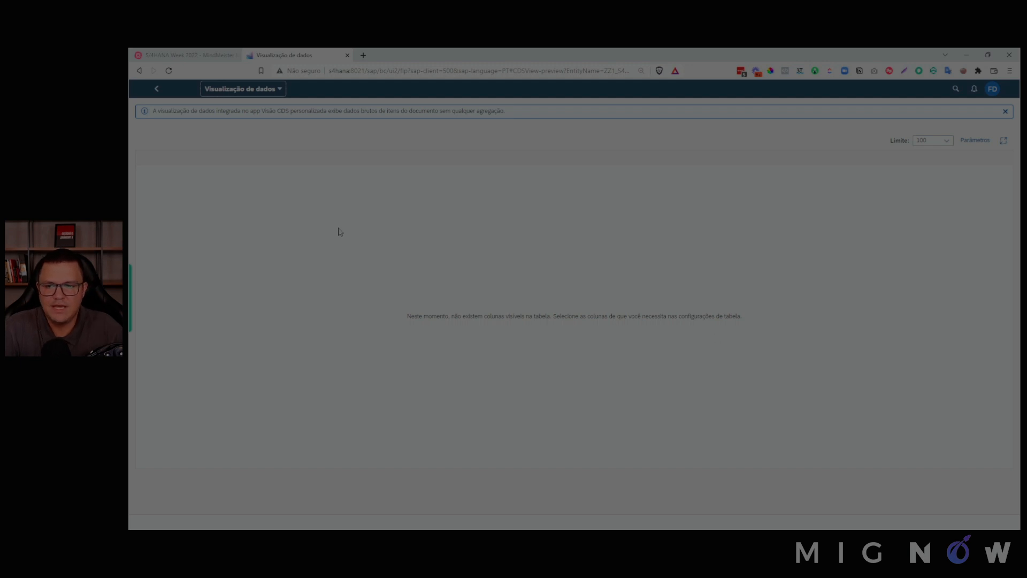
- Dismiss the information banner above the data preview table
left_click(1005, 112)
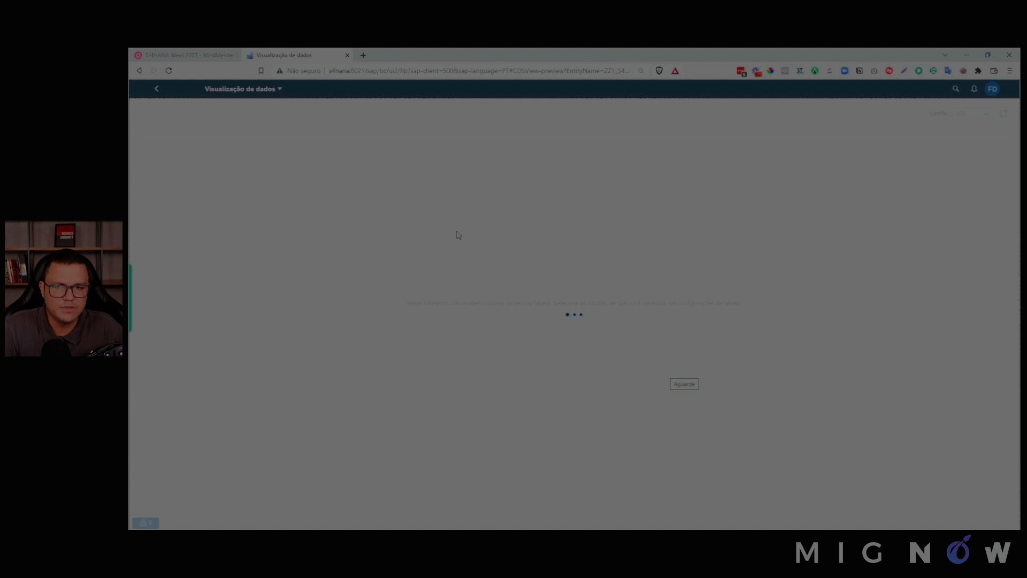
- Collapse the Relatório Analytics branch in MindMeister, then return to the SAP tab
left_click(225, 52)
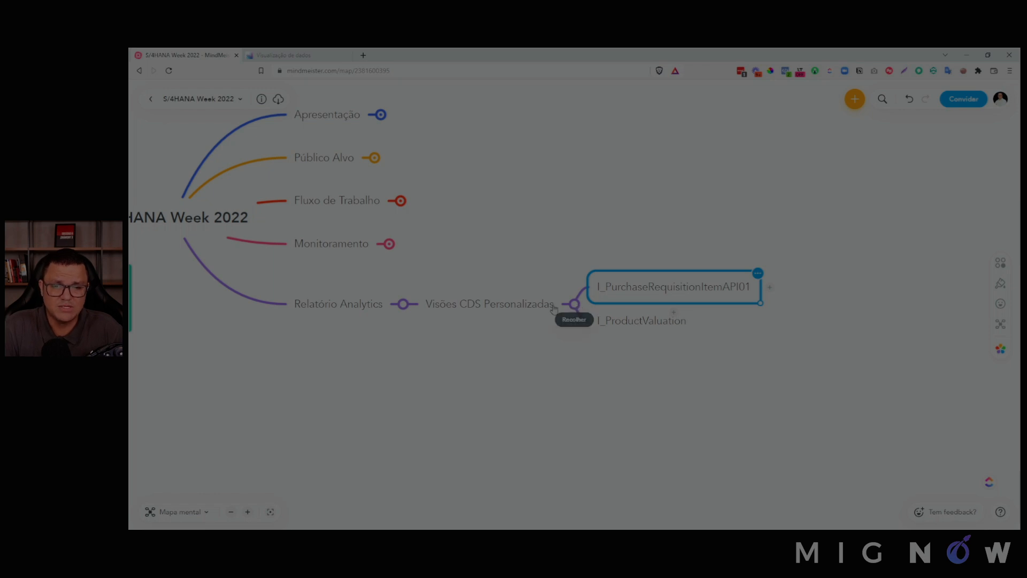
left_click(404, 305)
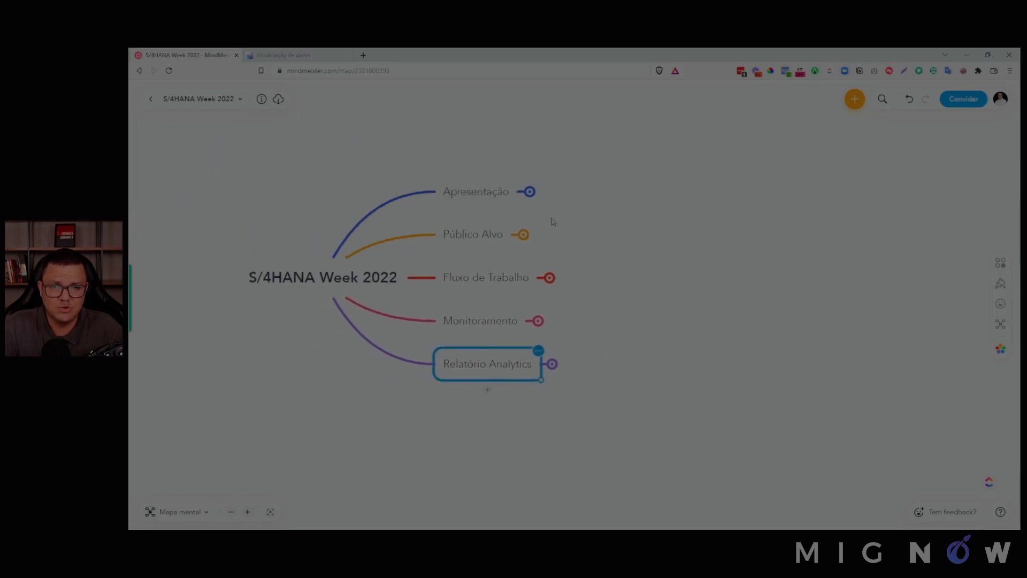
key("ctrl+Tab")
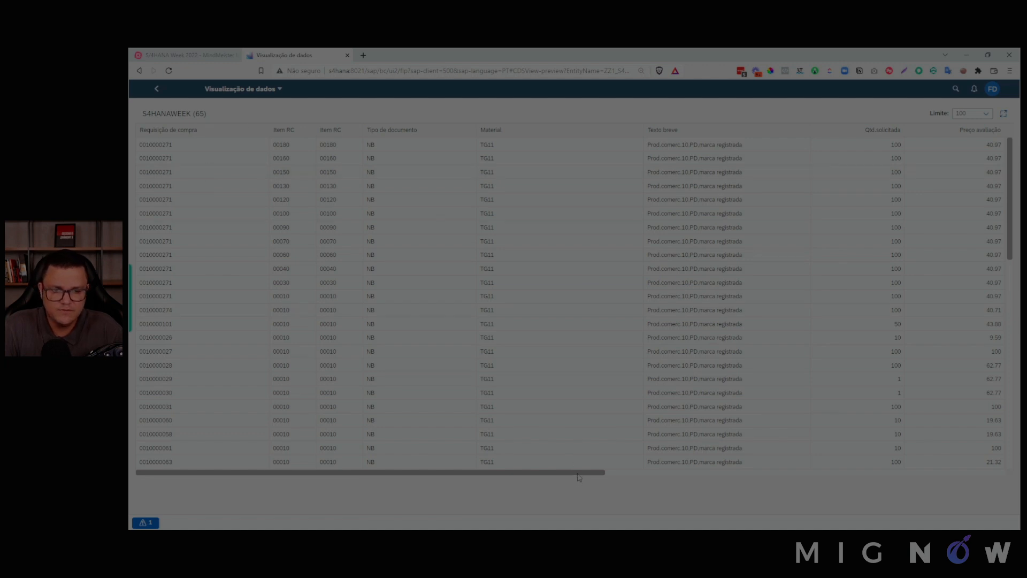
- Scroll through the 65-row preview's columns and rows
left_click_drag(579, 476, 454, 476)
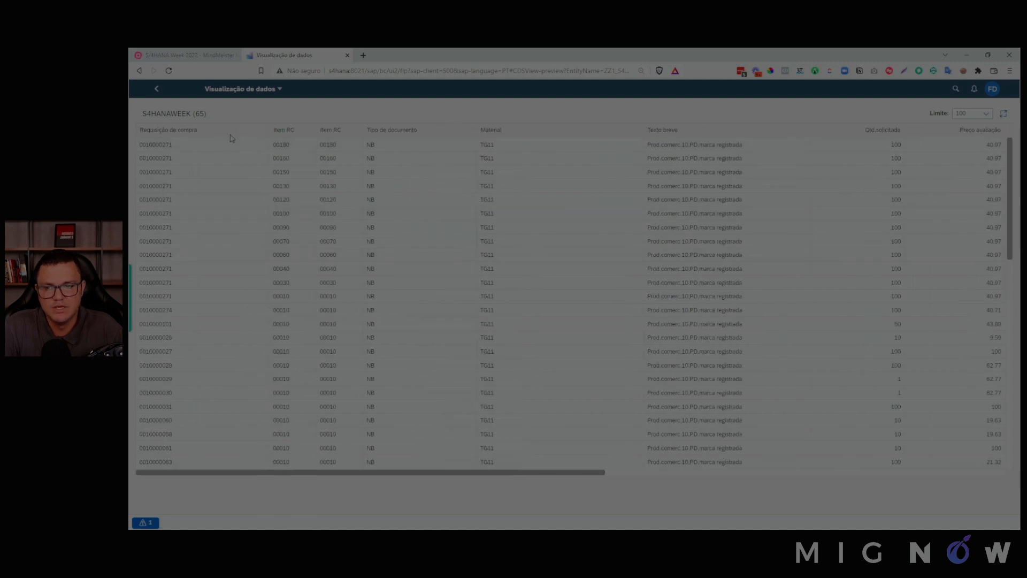
left_click_drag(555, 483, 995, 467)
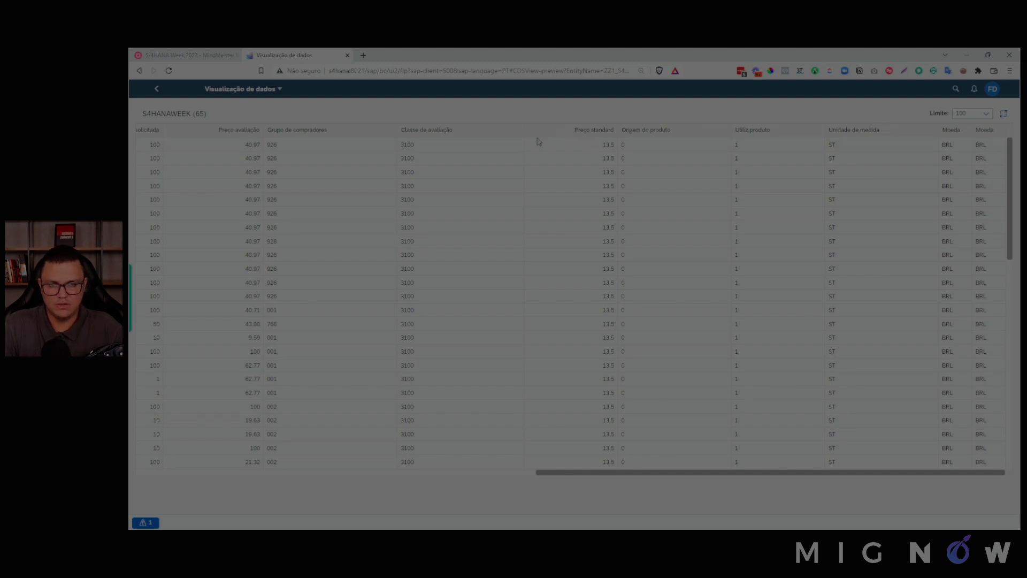
scroll(515, 384, "down", 5)
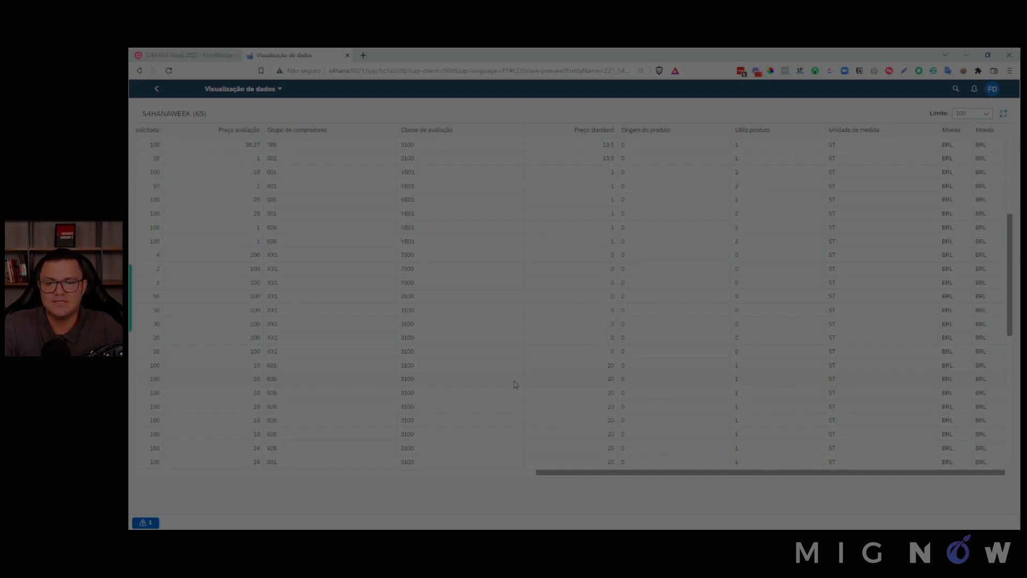
scroll(515, 384, "up", 5)
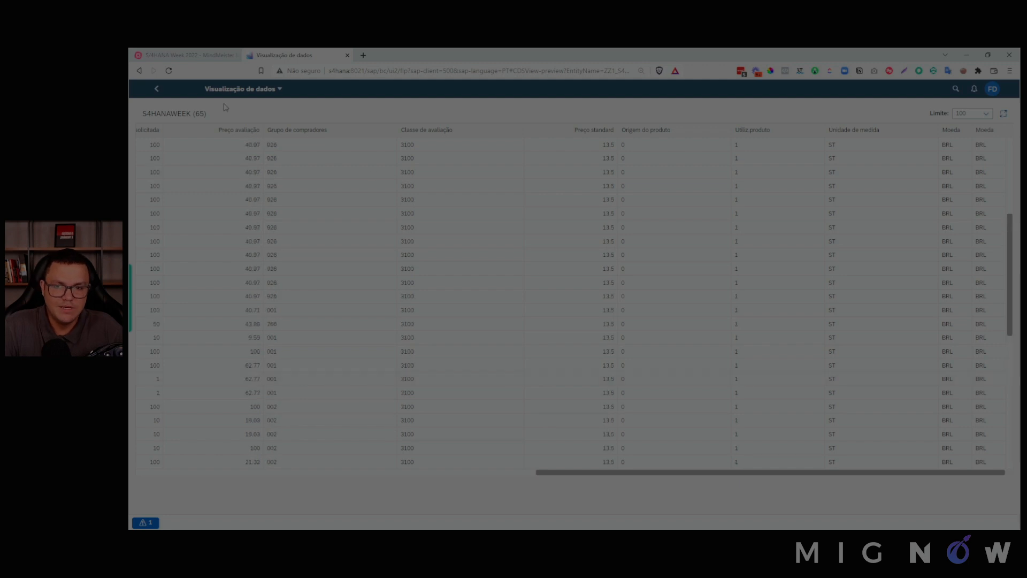
- Go back to the launchpad home, then switch to the mind map and clear the selection
left_click(184, 91)
left_click(196, 56)
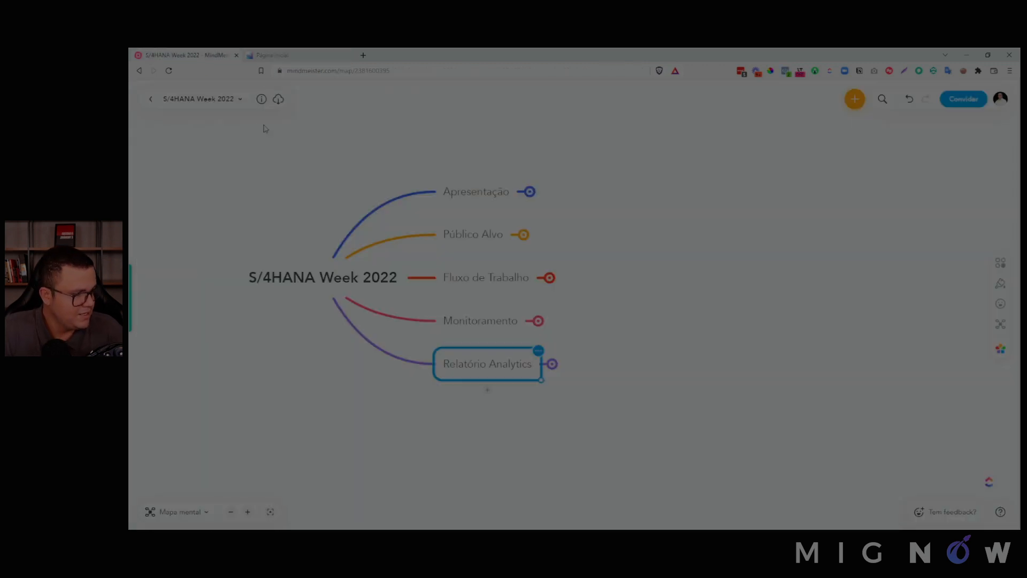
left_click(642, 276)
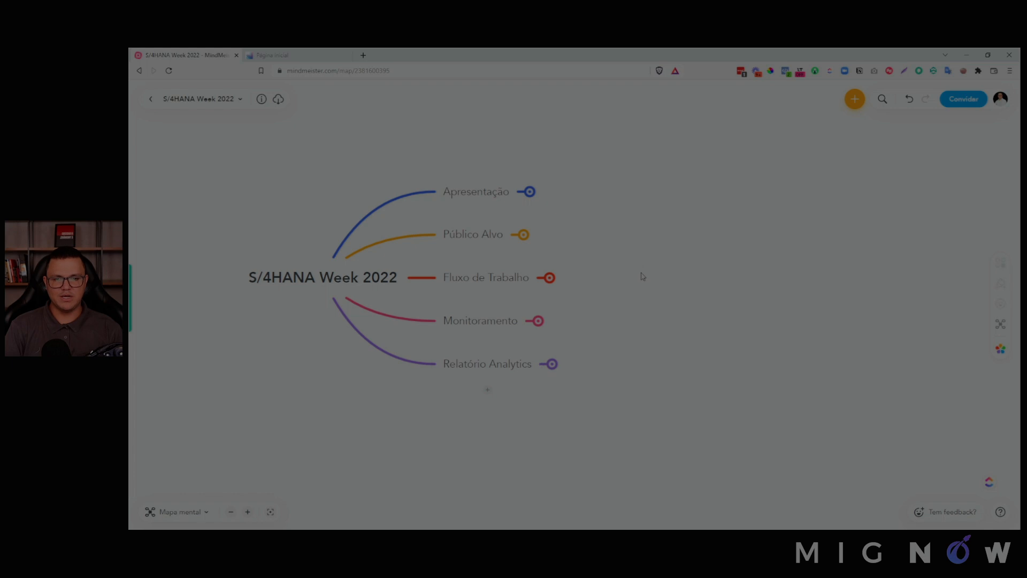